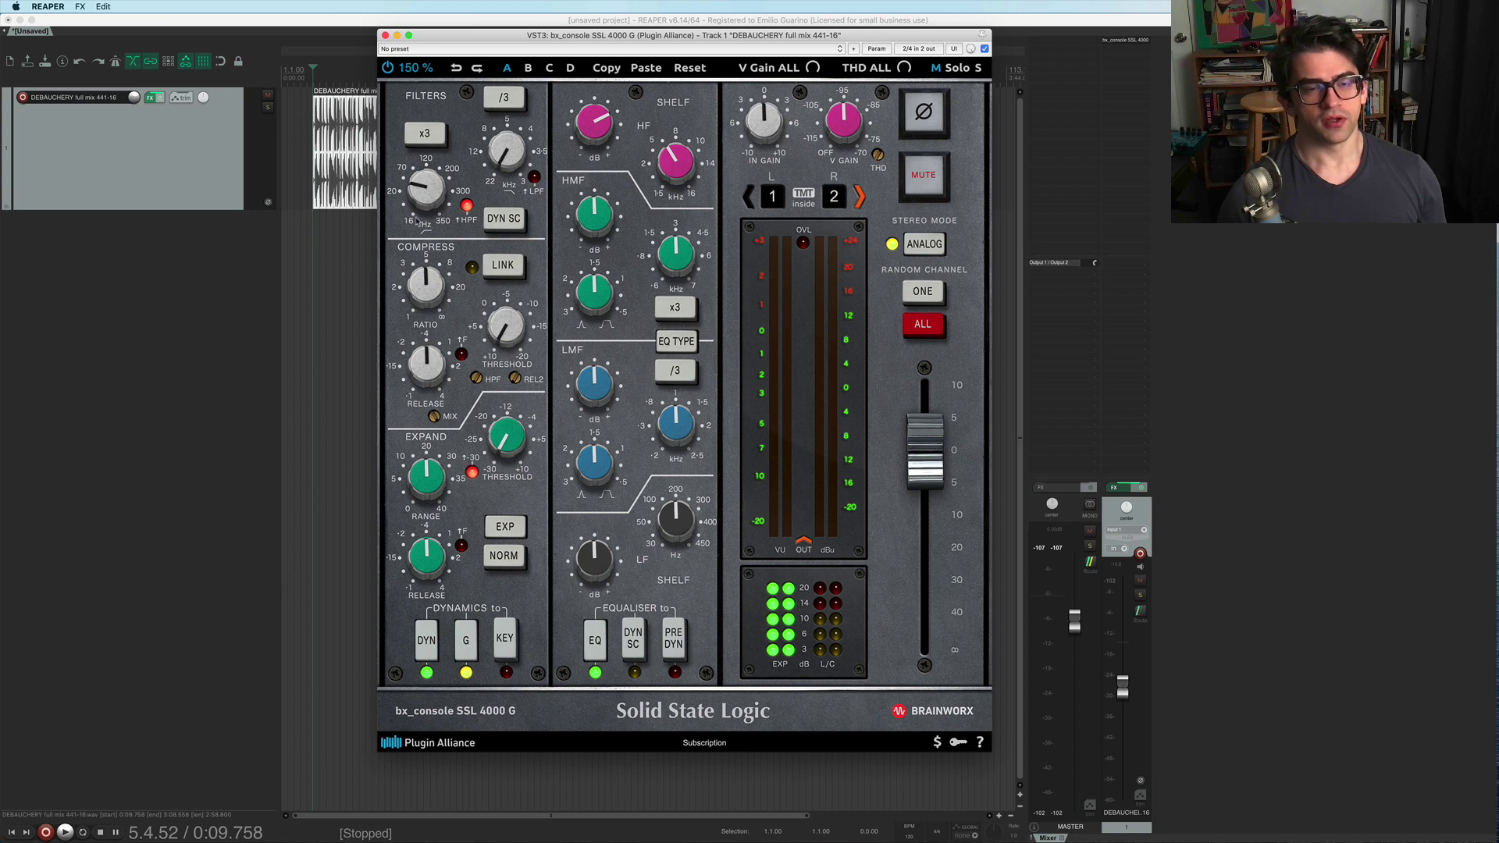
Enable the low-pass filter and sweep its cutoff to about 7.3 kHz.
{"action": "scroll", "coordinate": [417, 197], "scroll_direction": "down", "scroll_amount": 3}
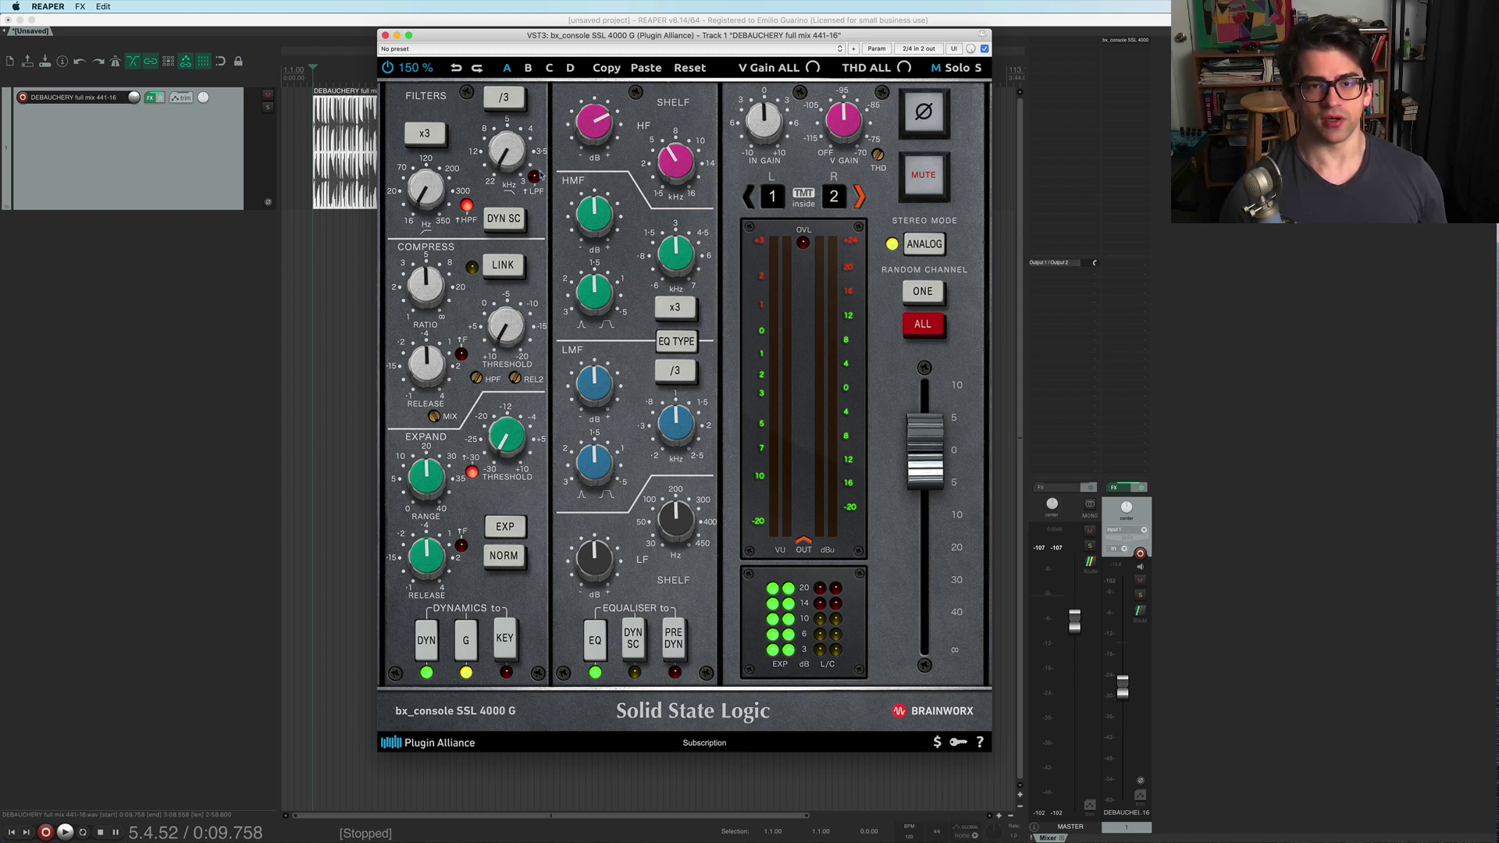
{"action": "left_click", "coordinate": [535, 178]}
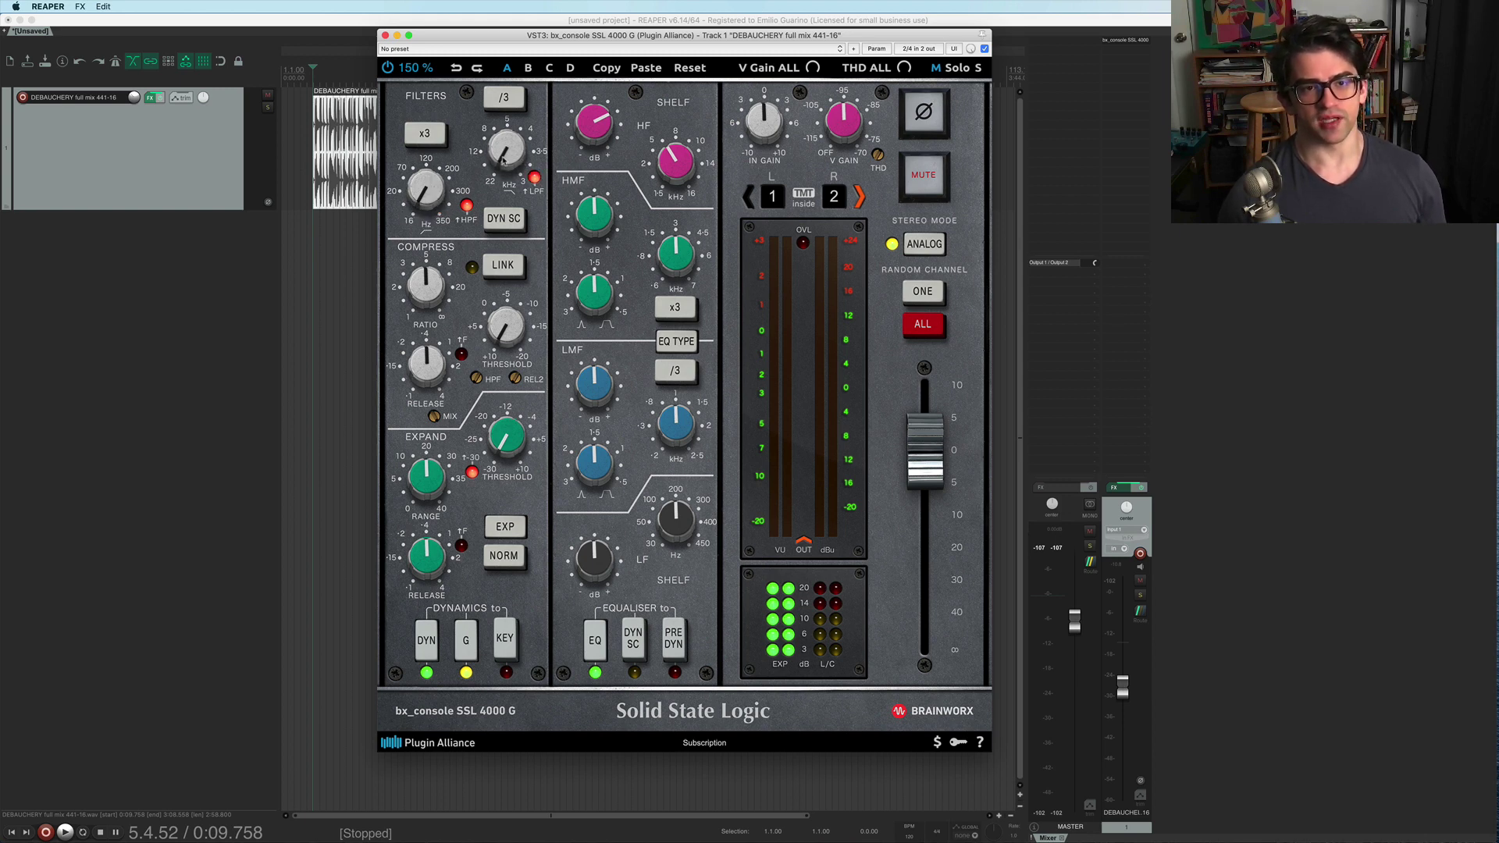
{"action": "mouse_move", "coordinate": [502, 160]}
{"action": "left_mouse_down"}
{"action": "mouse_move", "coordinate": [479, 131]}
{"action": "mouse_move", "coordinate": [506, 143]}
{"action": "left_mouse_up"}
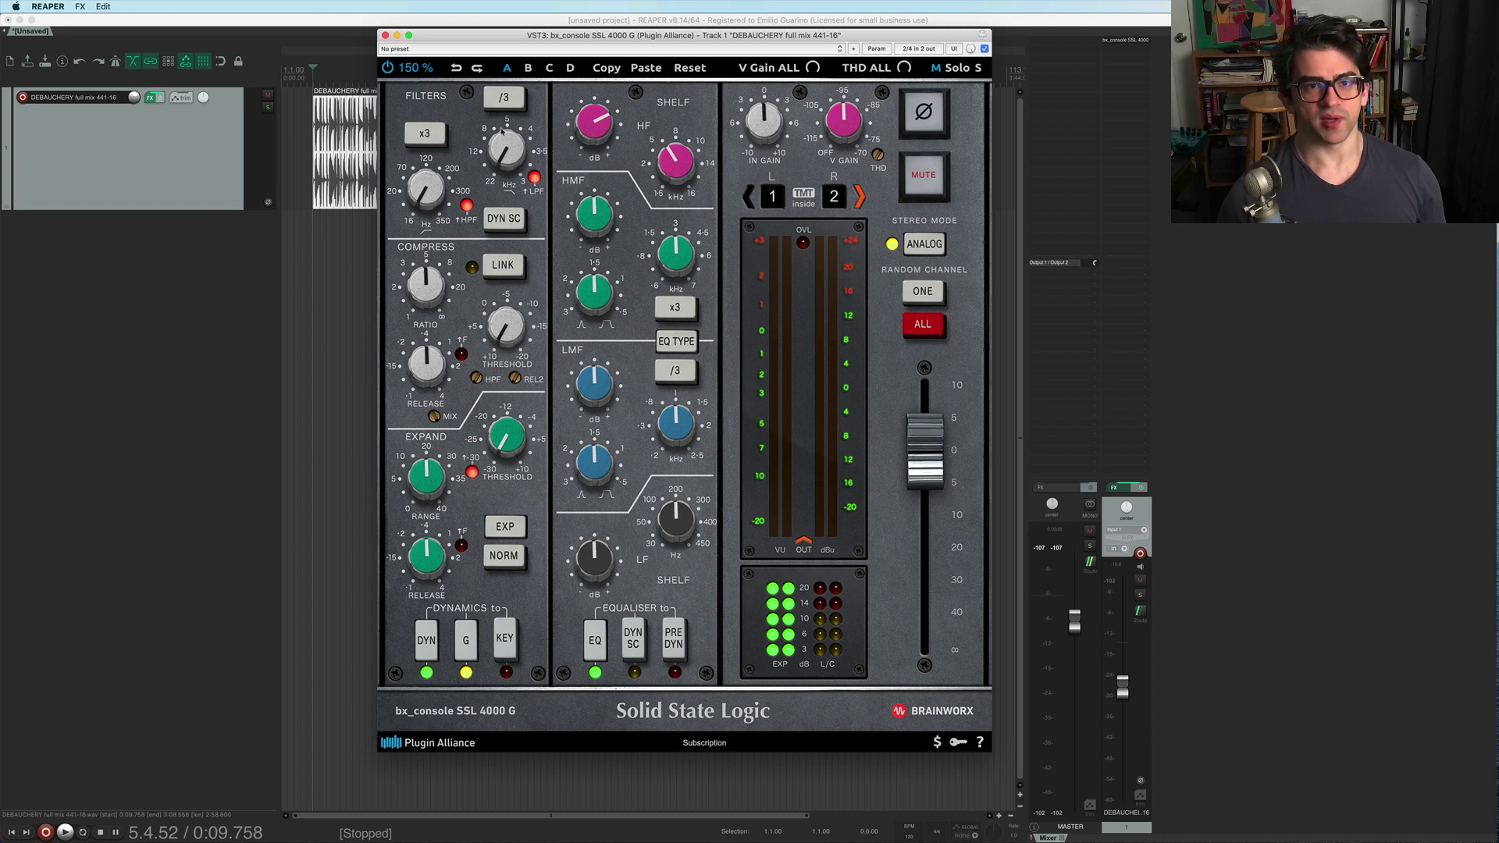
{"action": "left_click_drag", "start_coordinate": [505, 135], "coordinate": [503, 150]}
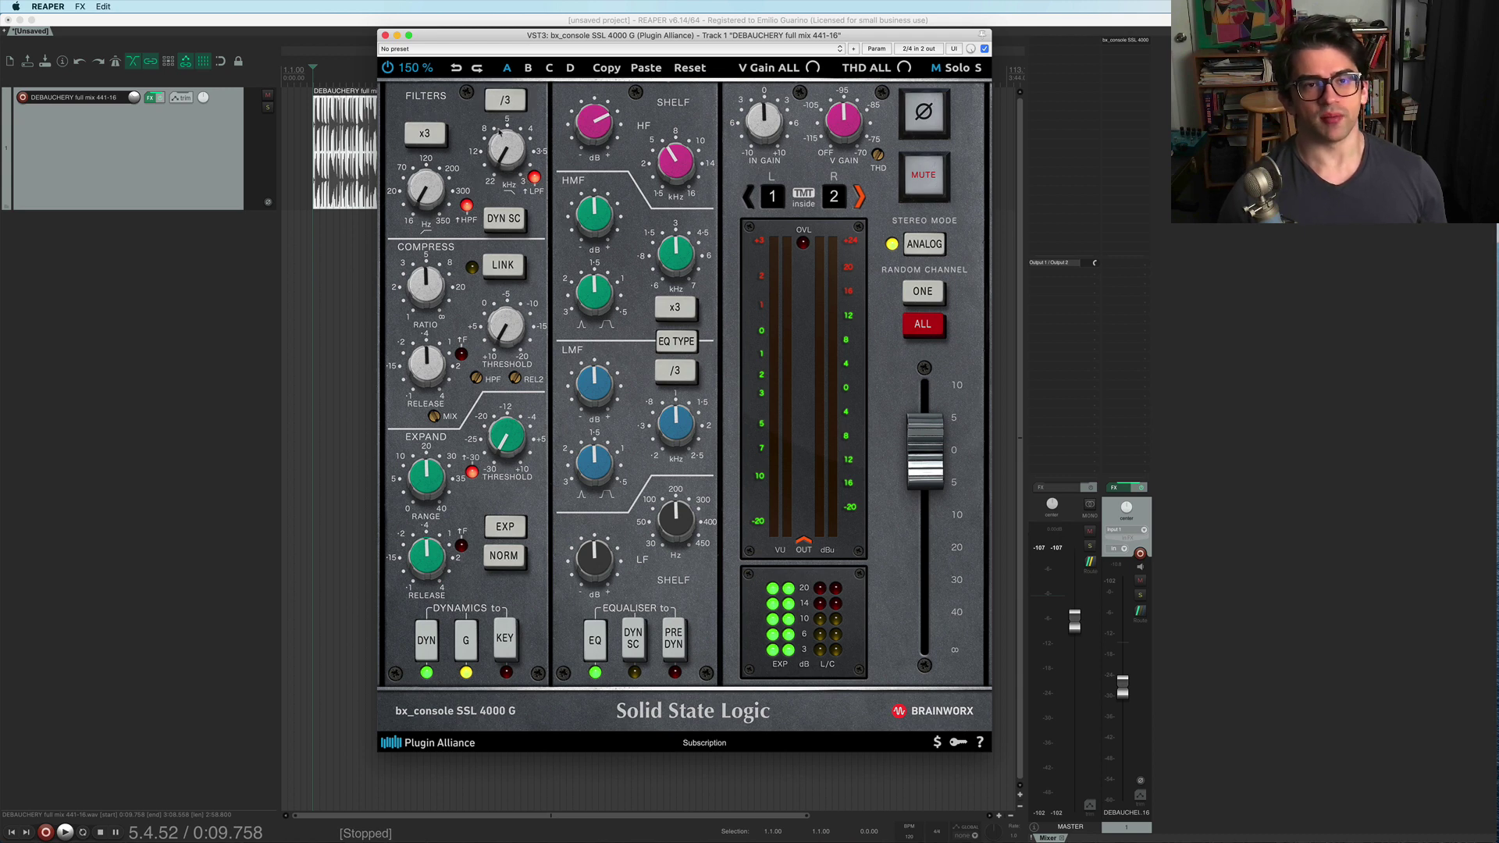
{"action": "left_click_drag", "start_coordinate": [505, 117], "coordinate": [505, 162]}
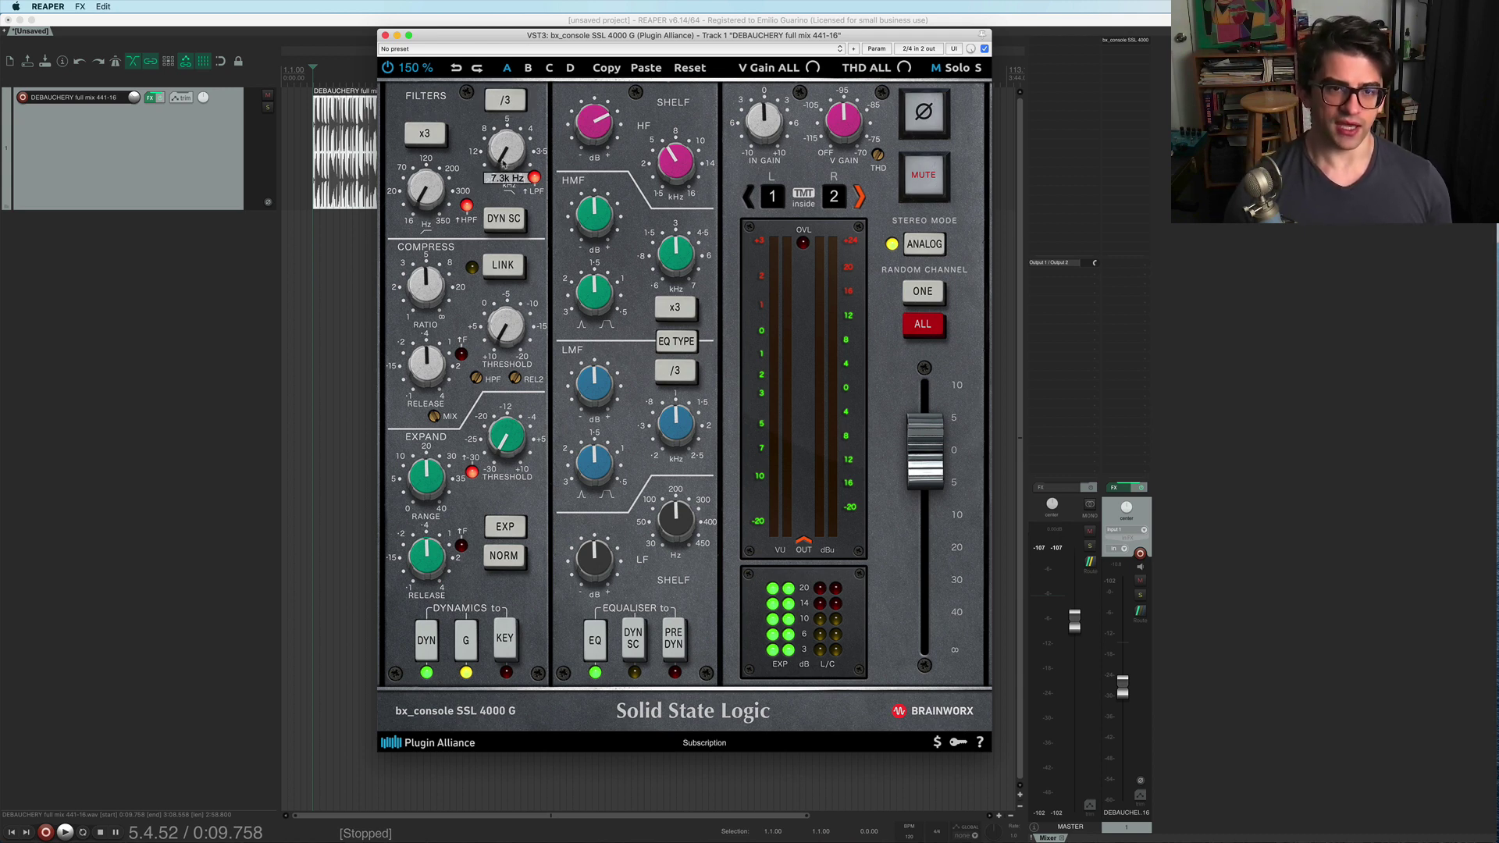
{"action": "left_click_drag", "start_coordinate": [505, 151], "coordinate": [506, 133]}
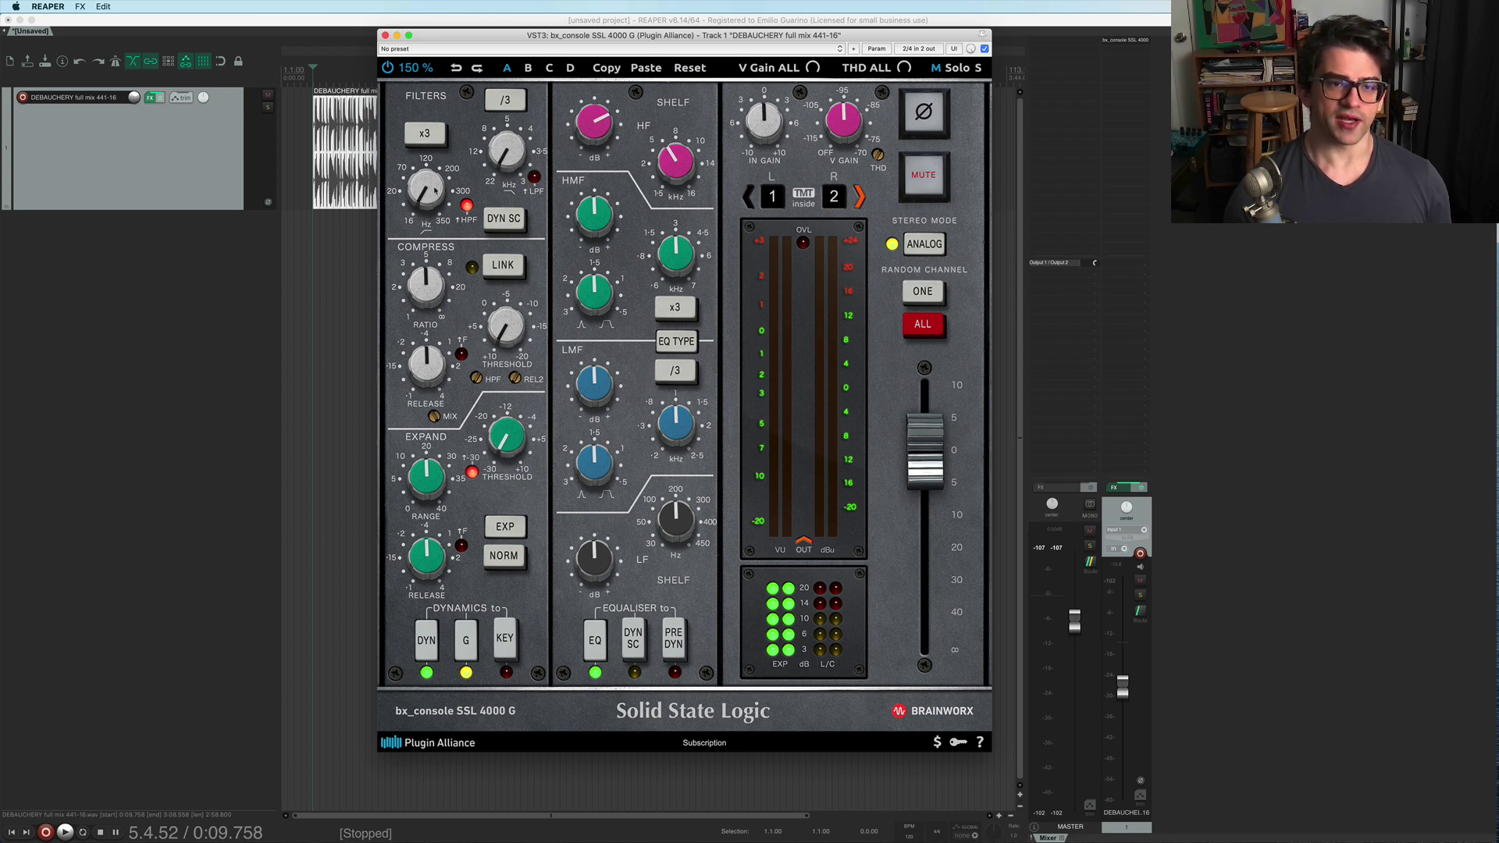
Turn the high-pass filter down to 16 Hz and try its x3 frequency multiplier.
{"action": "left_click_drag", "start_coordinate": [426, 188], "coordinate": [428, 201]}
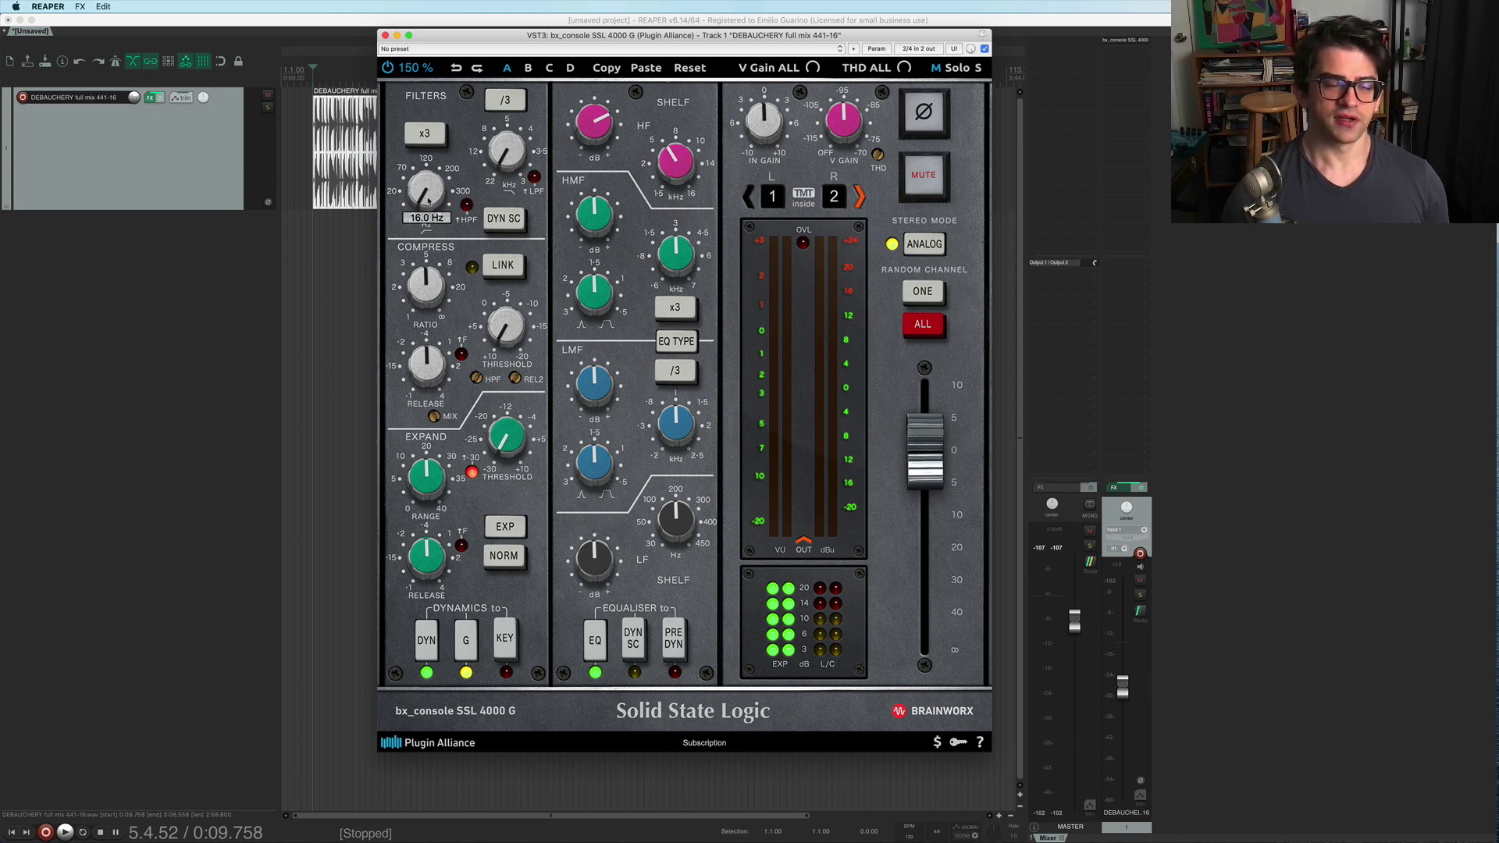
{"action": "left_click_drag", "start_coordinate": [428, 201], "coordinate": [426, 191]}
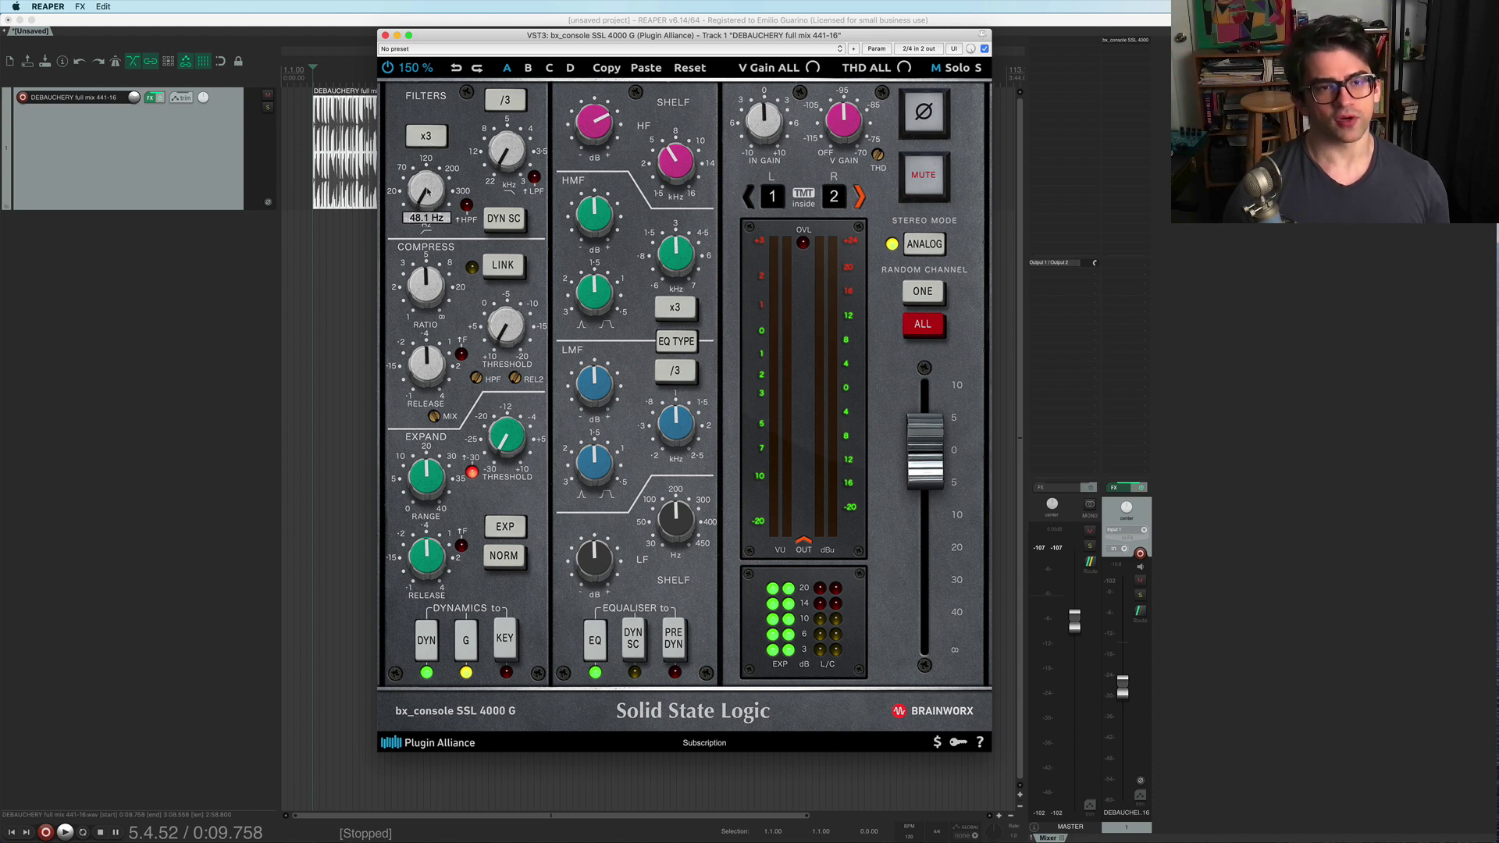
{"action": "left_click", "coordinate": [427, 133]}
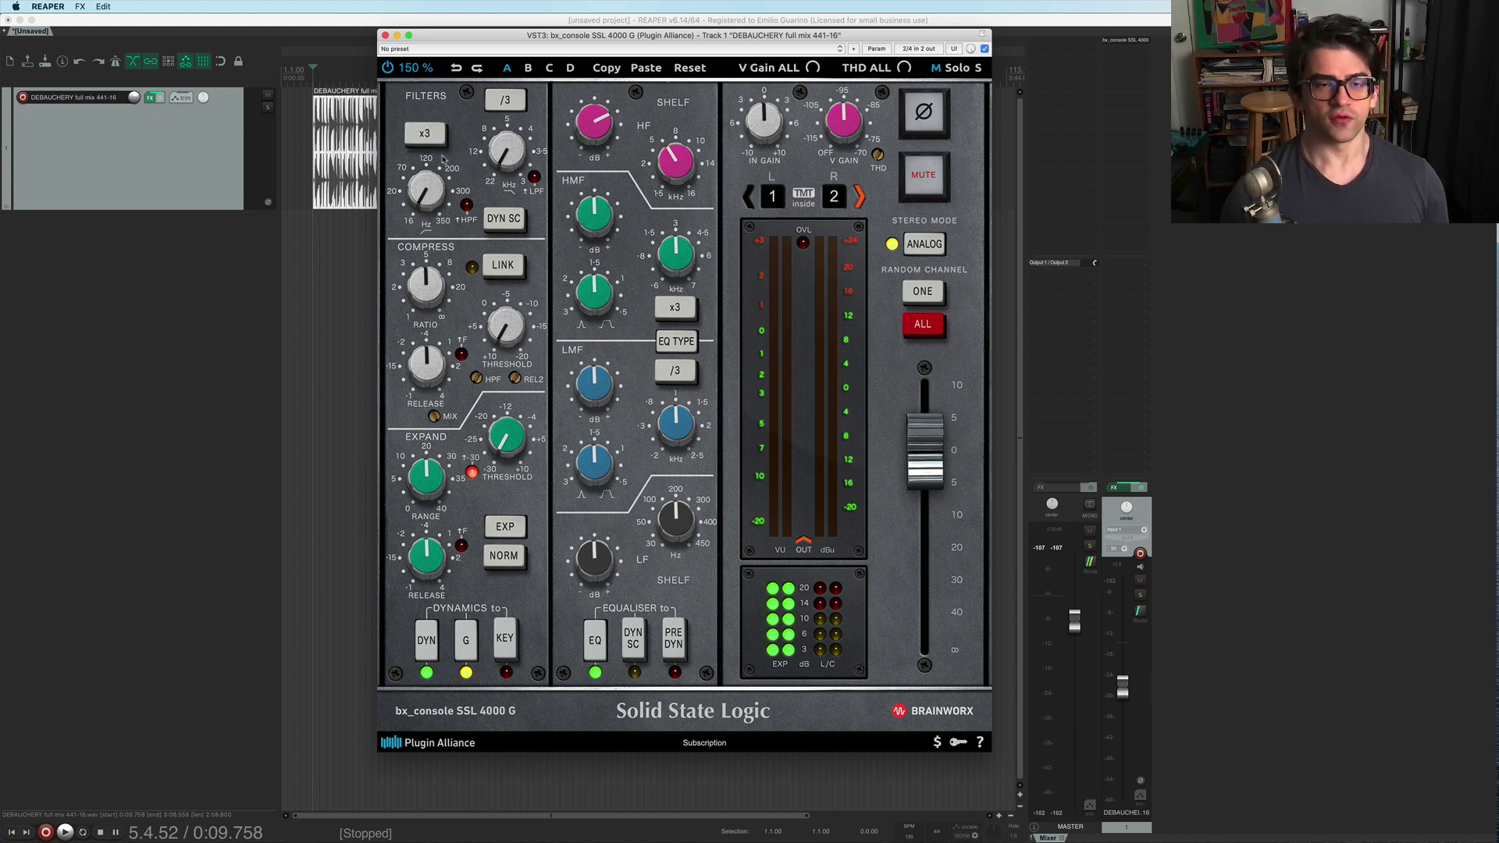
Route the filters to the dynamics sidechain.
{"action": "left_click", "coordinate": [506, 219]}
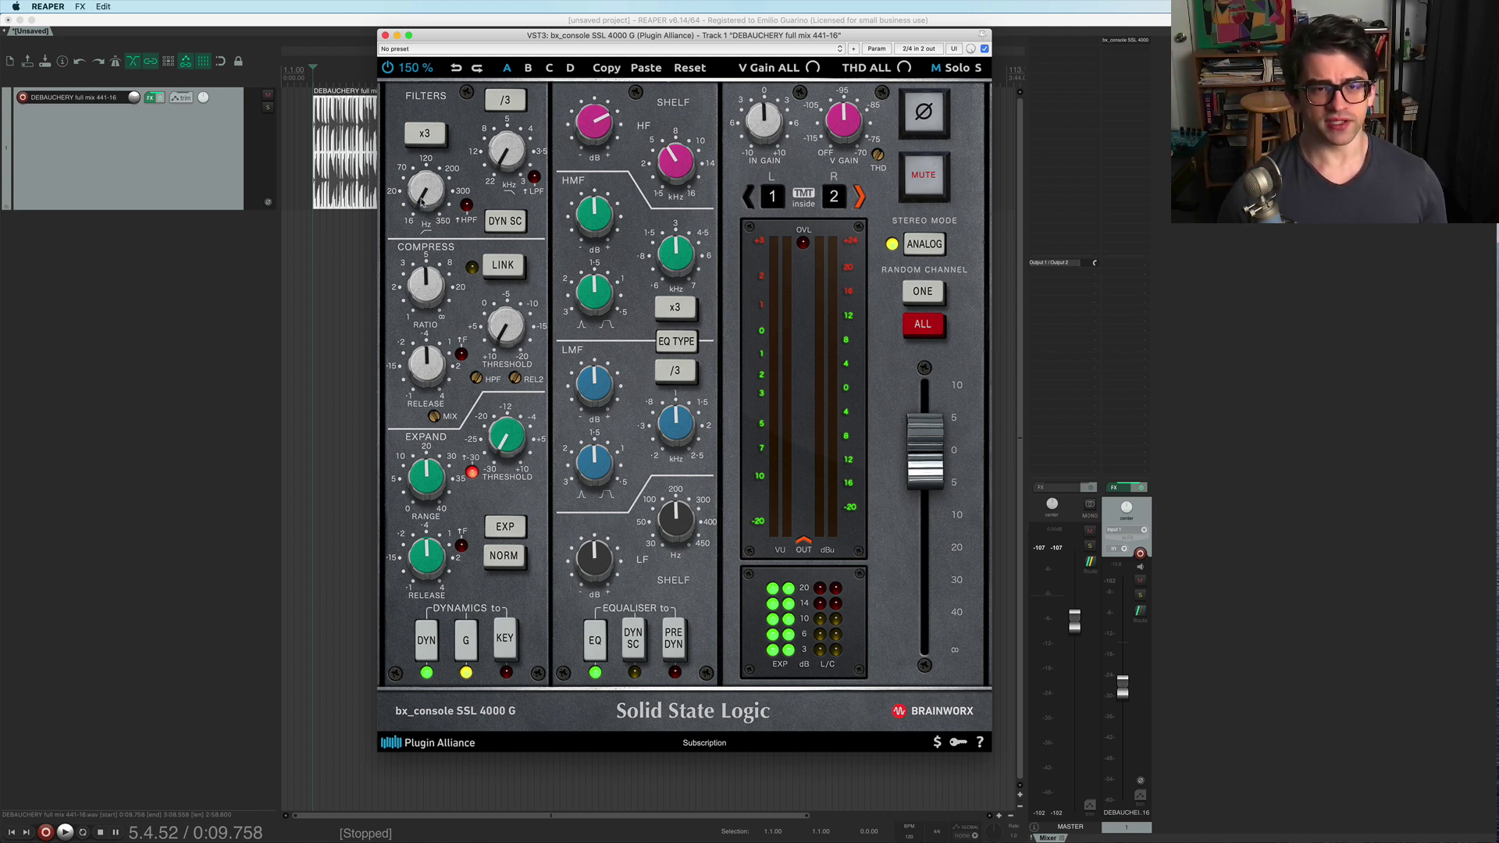
{"action": "mouse_move", "coordinate": [422, 198]}
{"action": "left_click_drag", "start_coordinate": [422, 191], "coordinate": [422, 180]}
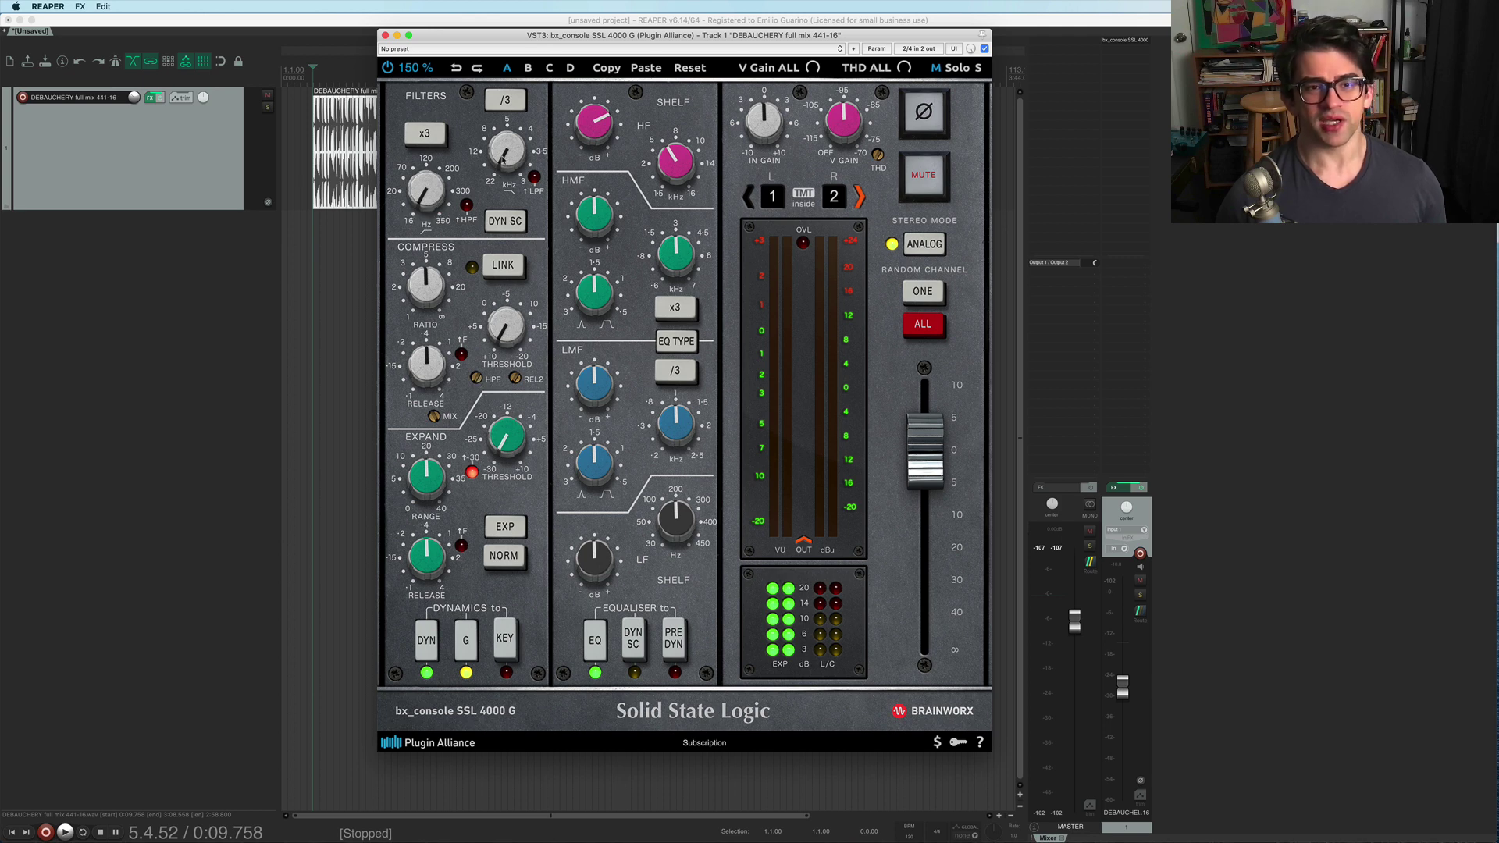
{"action": "mouse_move", "coordinate": [492, 152]}
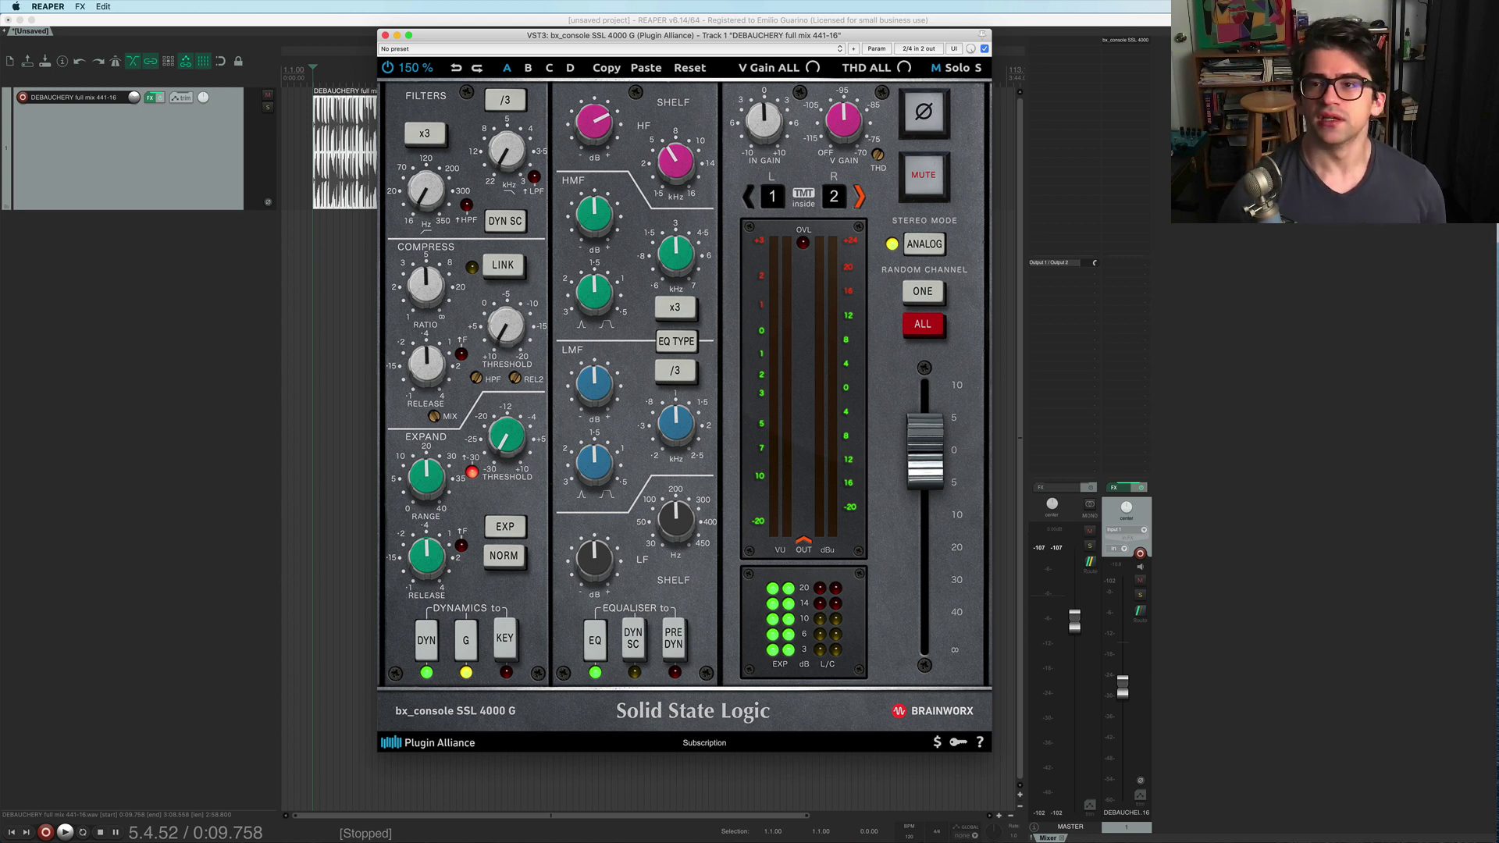
Play the mix with the low-pass filter bypassed, and replay it with the filter engaged.
{"action": "scroll", "coordinate": [681, 149], "scroll_direction": "down", "scroll_amount": 3}
{"action": "left_click", "coordinate": [534, 178]}
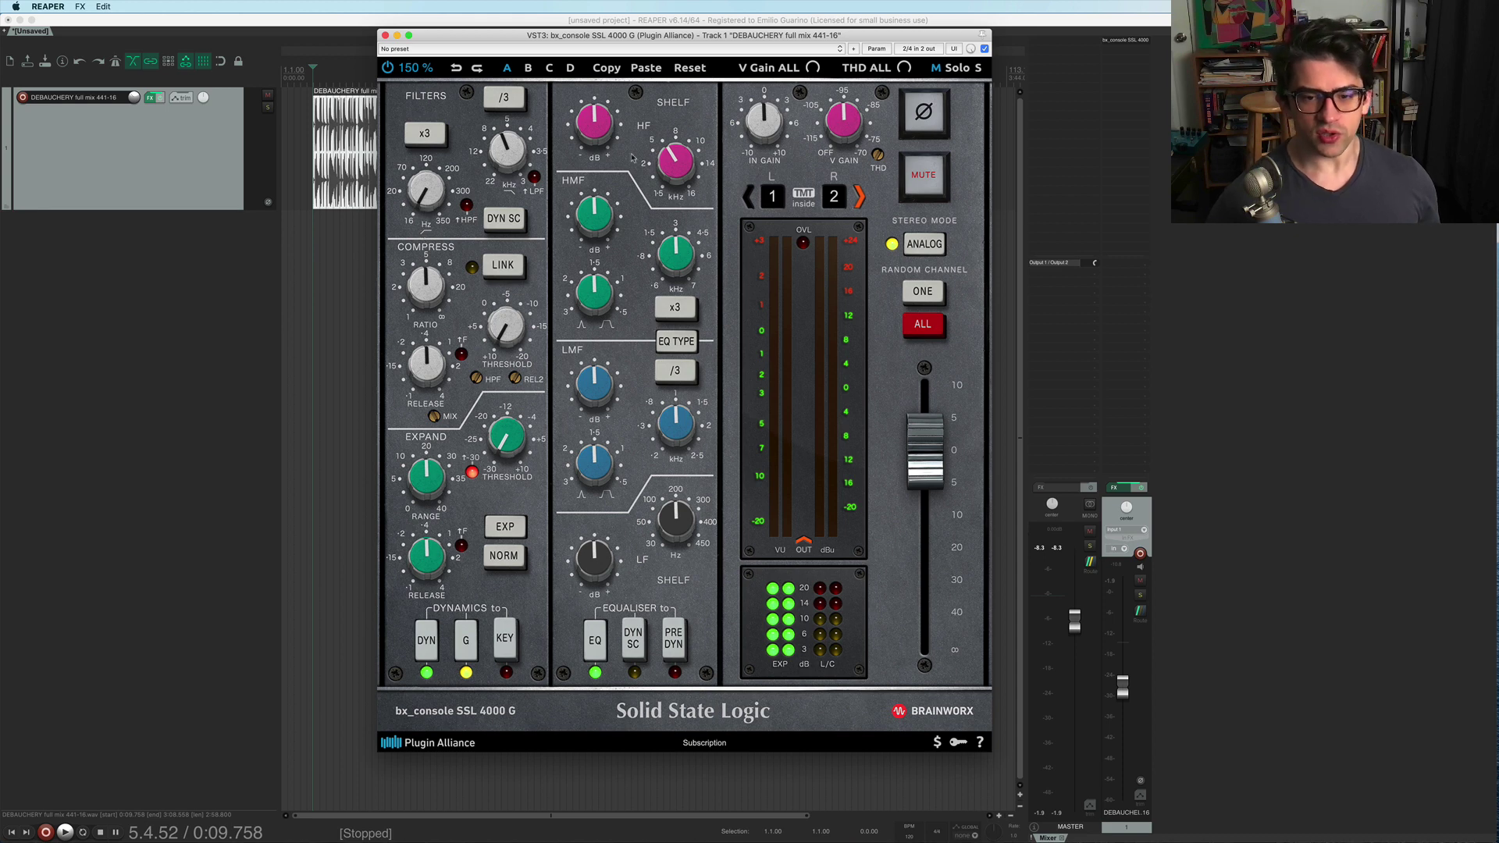
{"action": "key", "text": "space"}
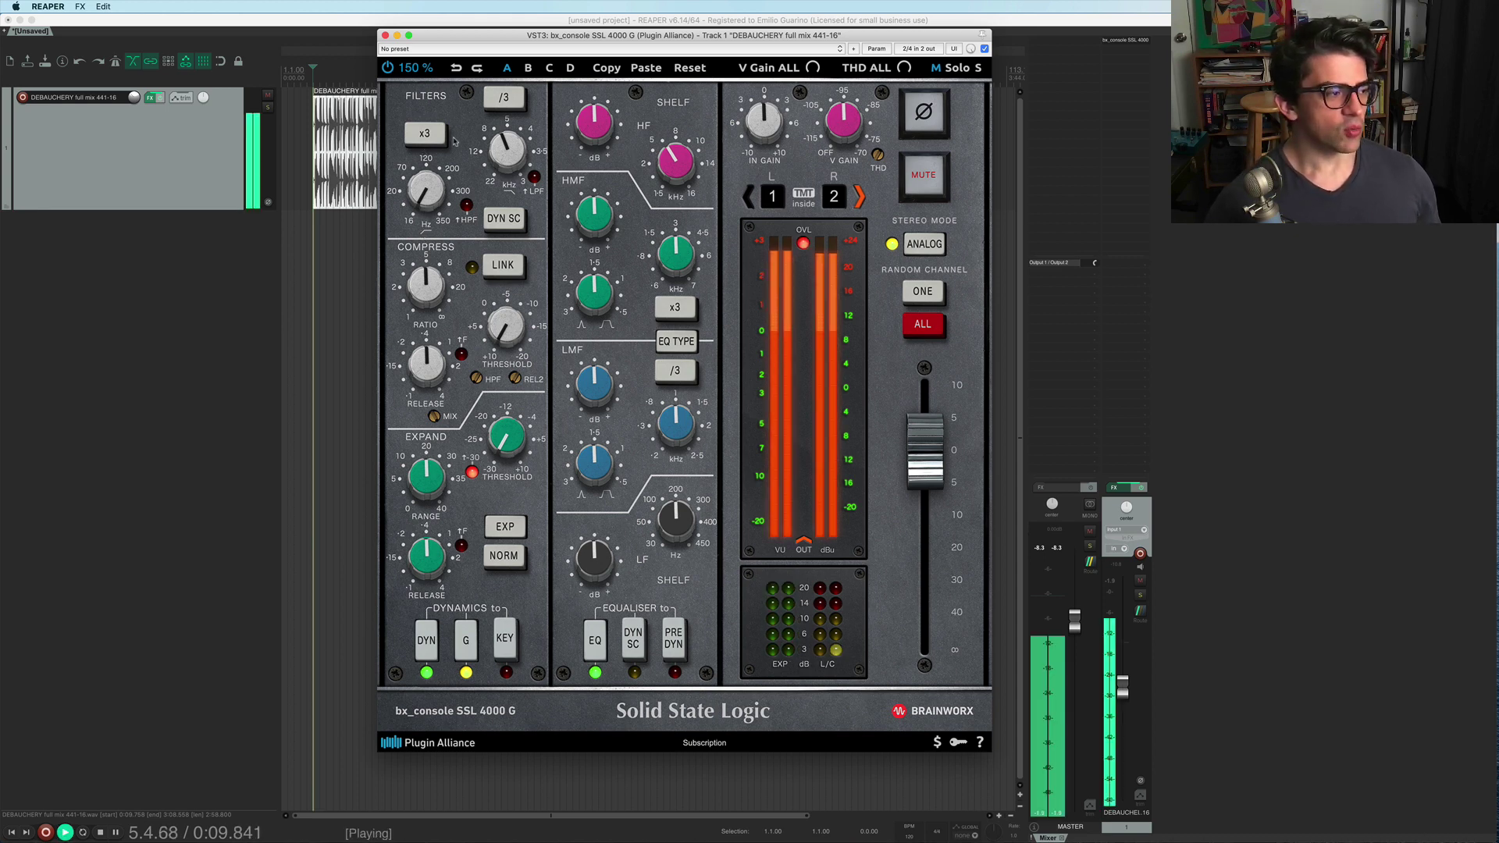
{"action": "key", "text": "space"}
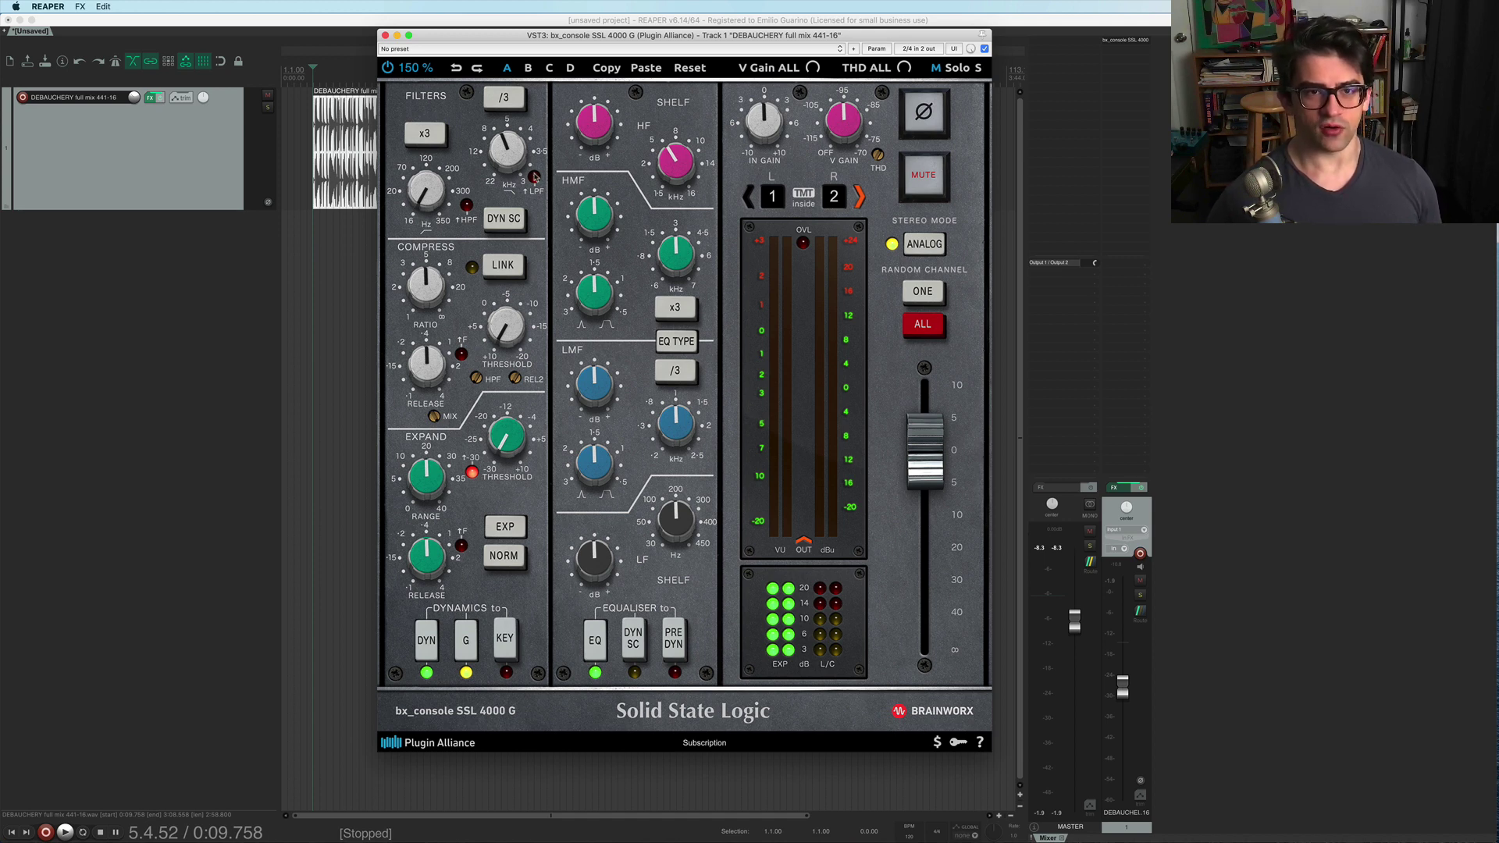
{"action": "key", "text": "space"}
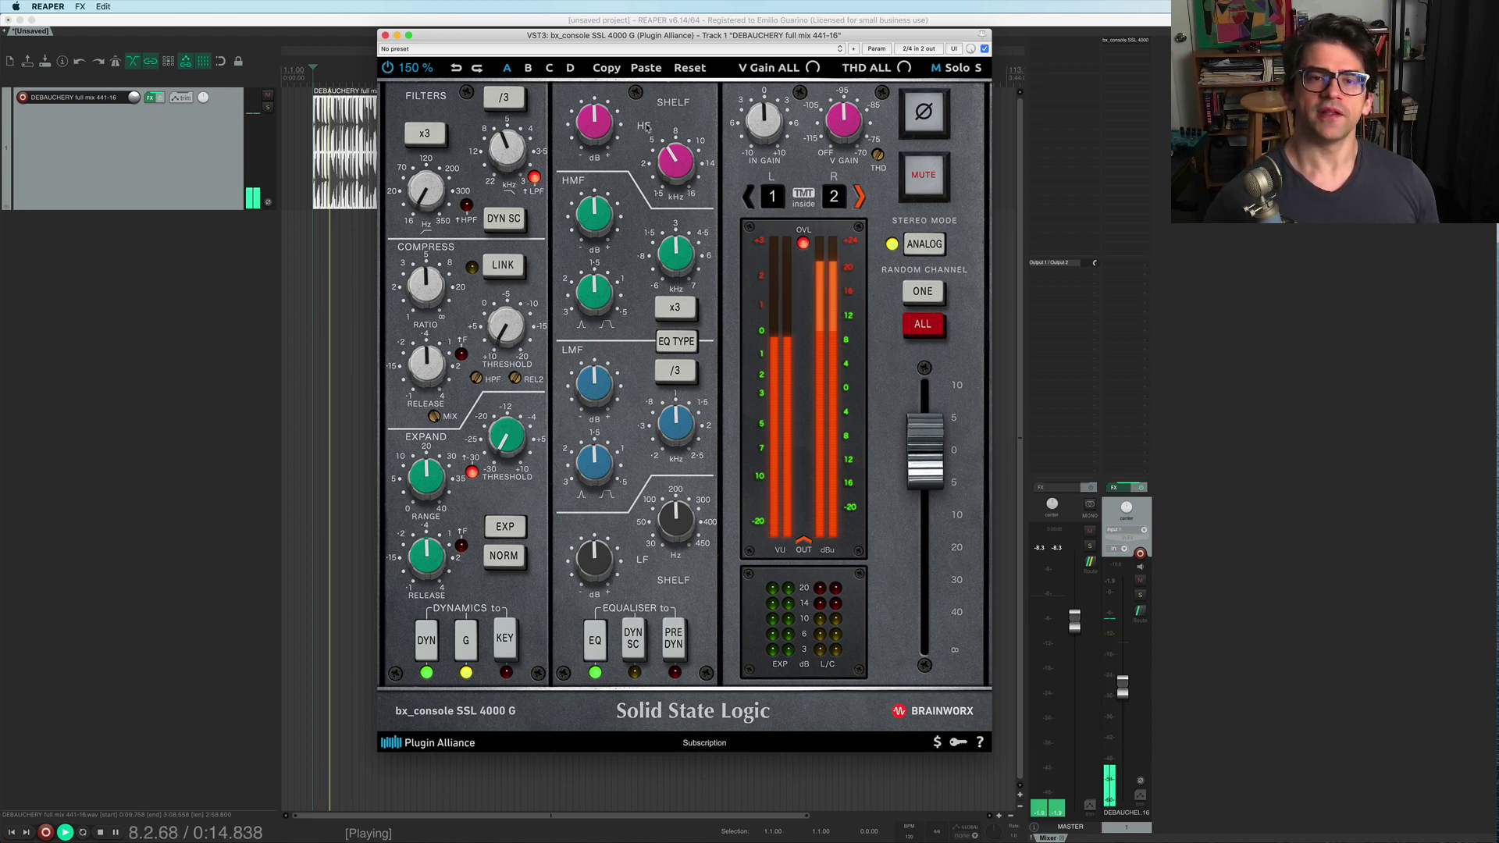
Boost the high-frequency shelf gain and compare the playing mix with the channel-strip plugin bypassed and re-enabled.
{"action": "mouse_move", "coordinate": [599, 107]}
{"action": "left_click_drag", "start_coordinate": [599, 107], "coordinate": [598, 100]}
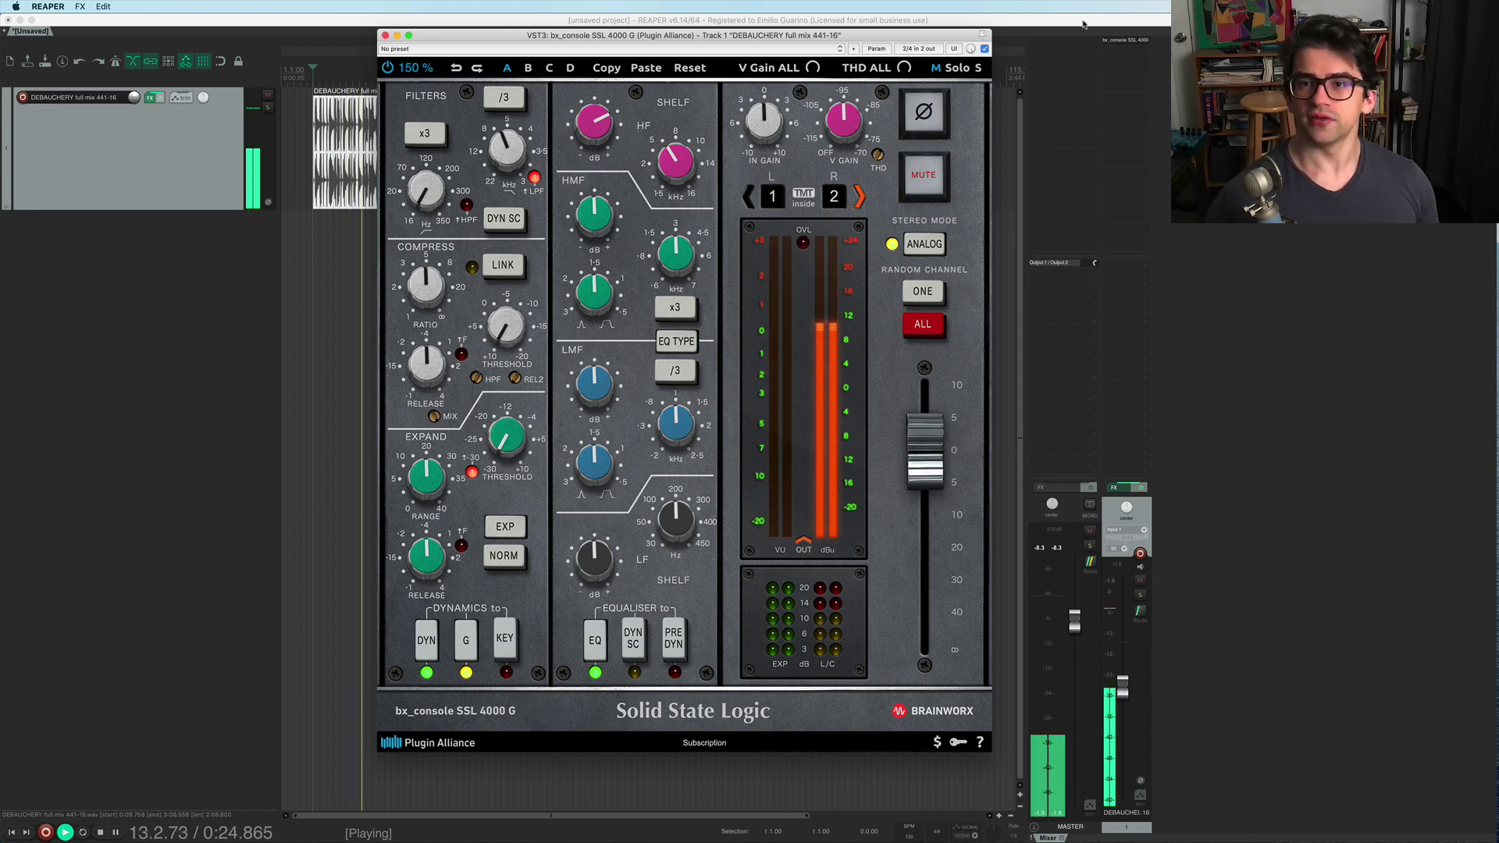
{"action": "left_click", "coordinate": [1121, 40], "text": "ctrl"}
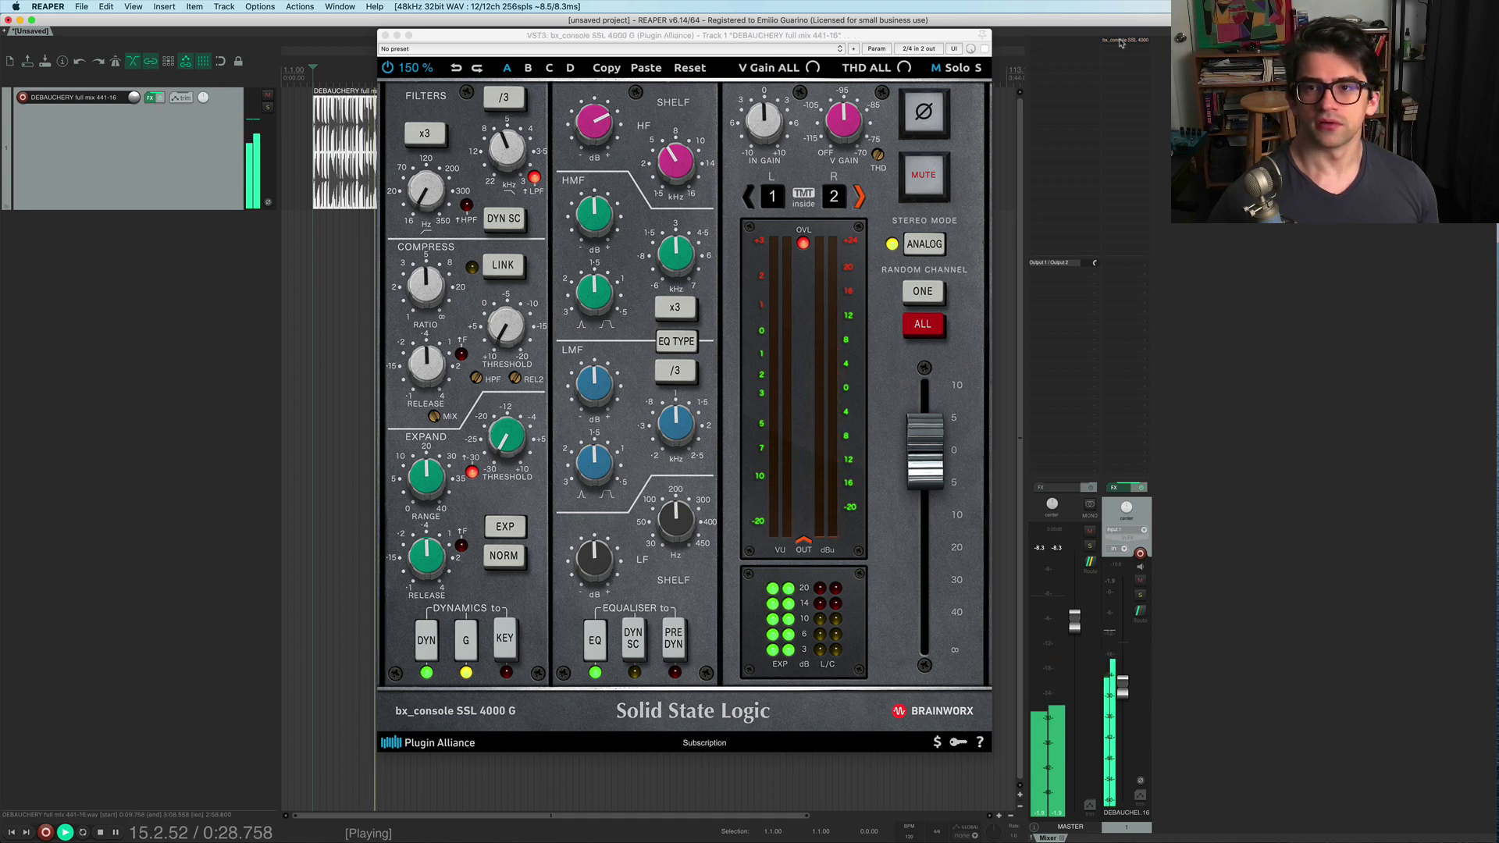
{"action": "left_click", "coordinate": [1121, 40], "text": "ctrl"}
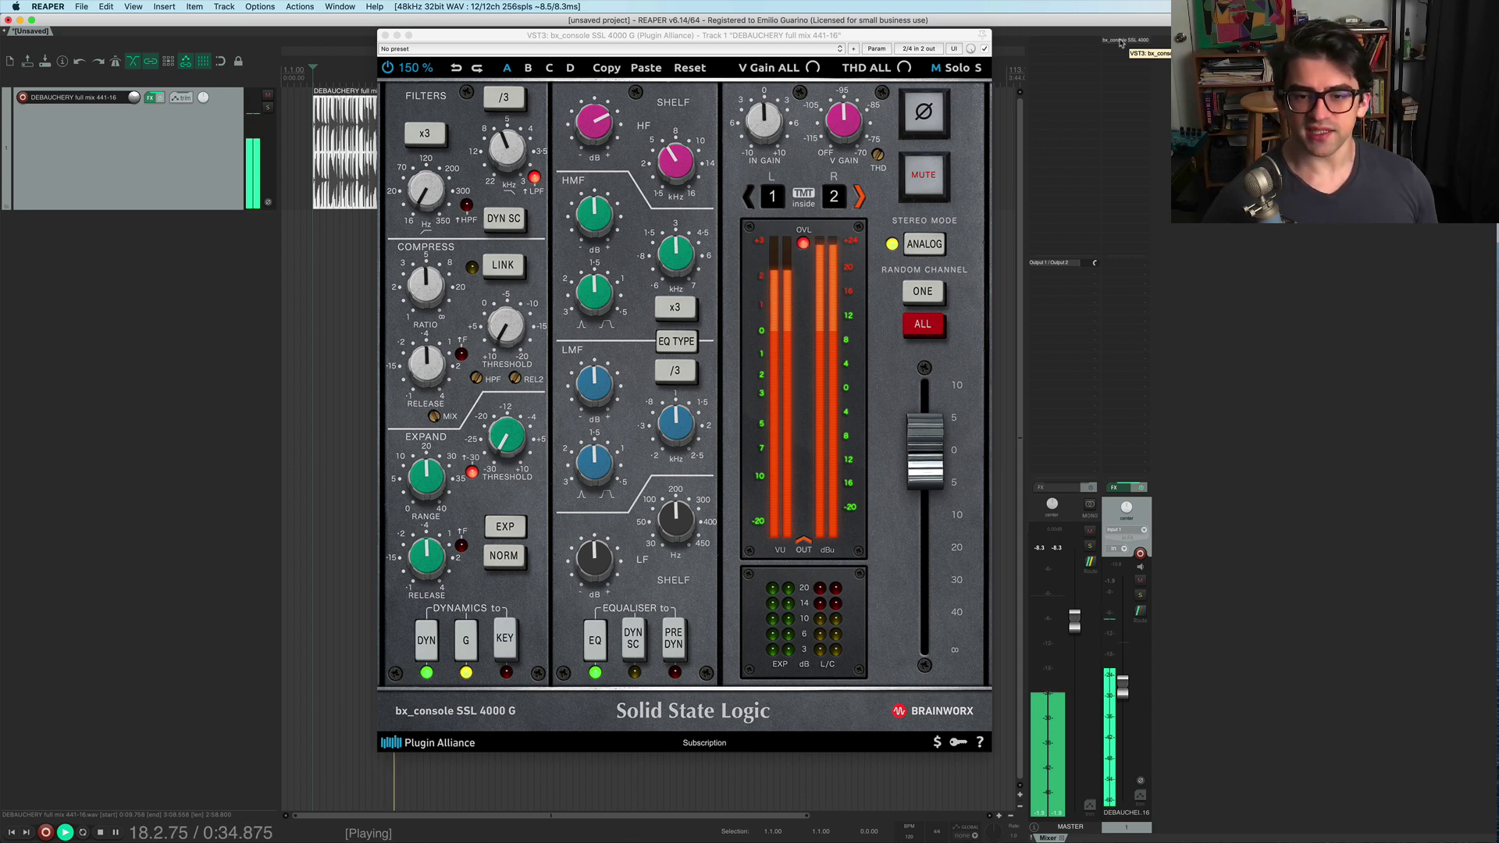
{"action": "key", "text": "space"}
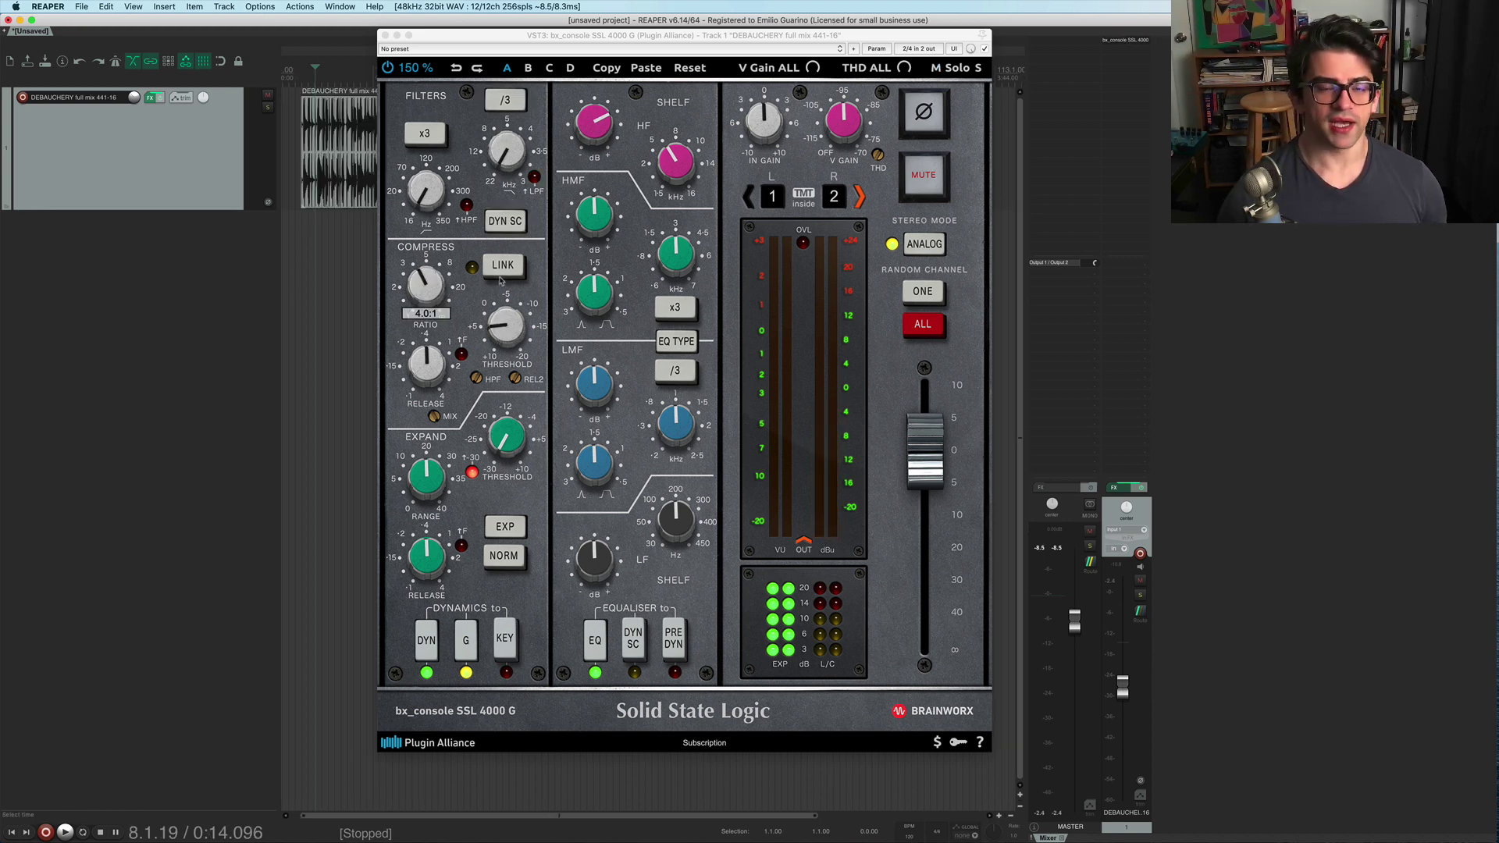
Play the mix and try the compressor's Link mode with a lowered compressor threshold, switching Link back off.
{"action": "key", "text": "space"}
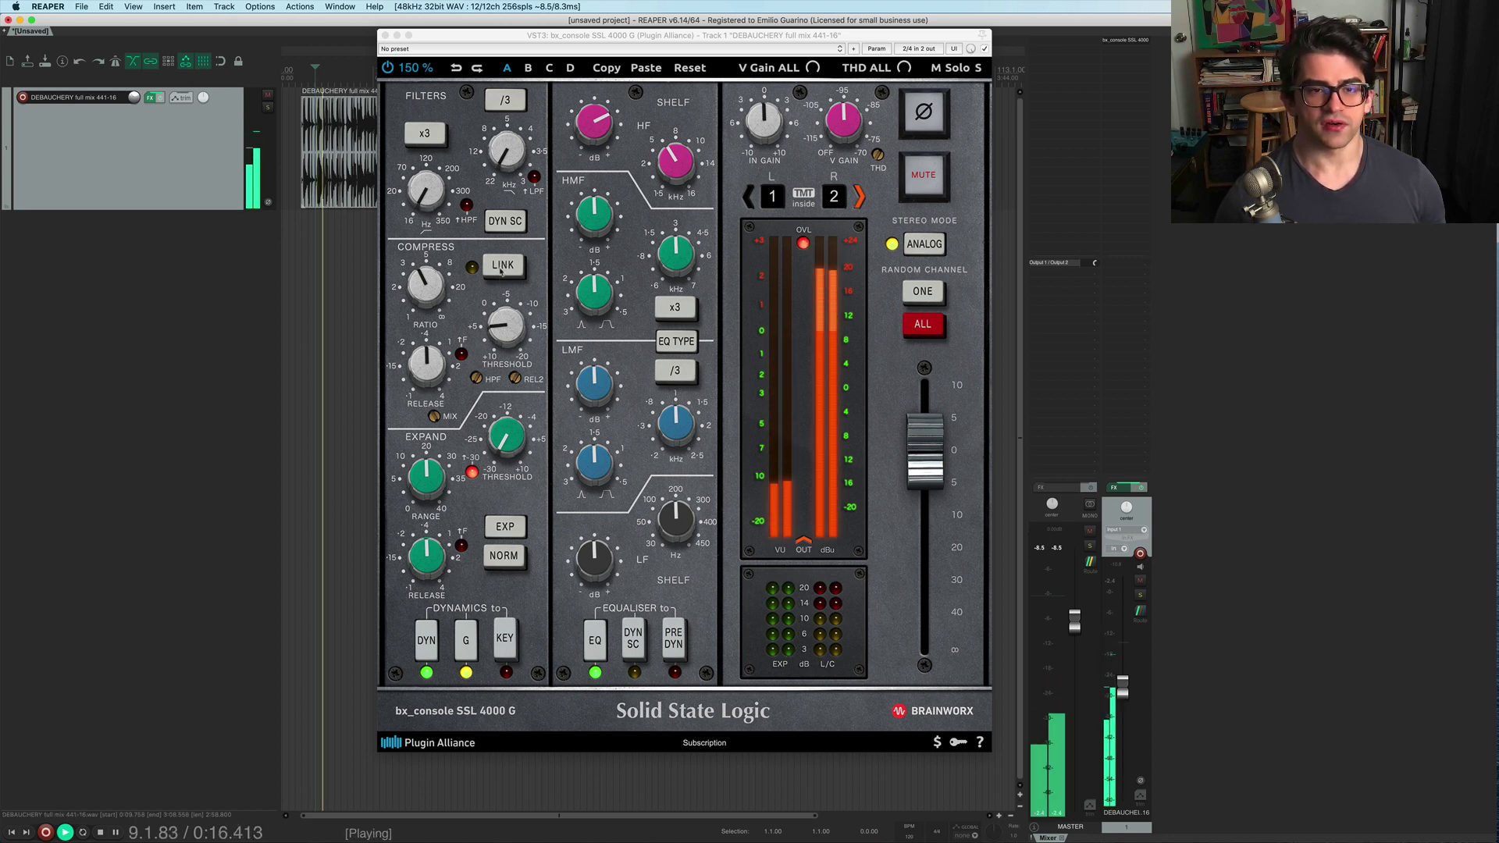
{"action": "left_click", "coordinate": [512, 265]}
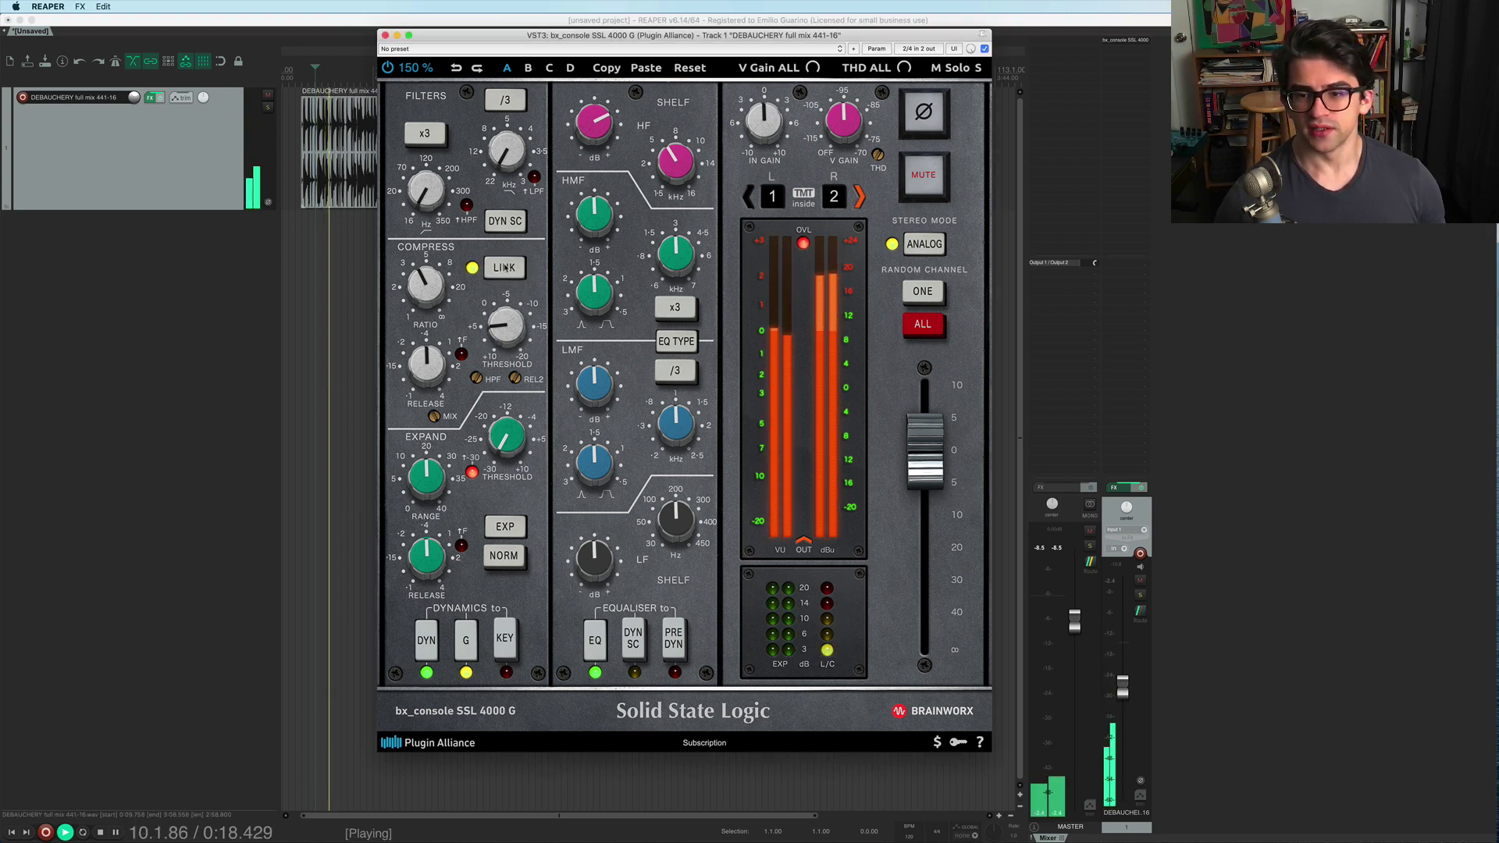
{"action": "left_click_drag", "start_coordinate": [523, 322], "coordinate": [526, 335]}
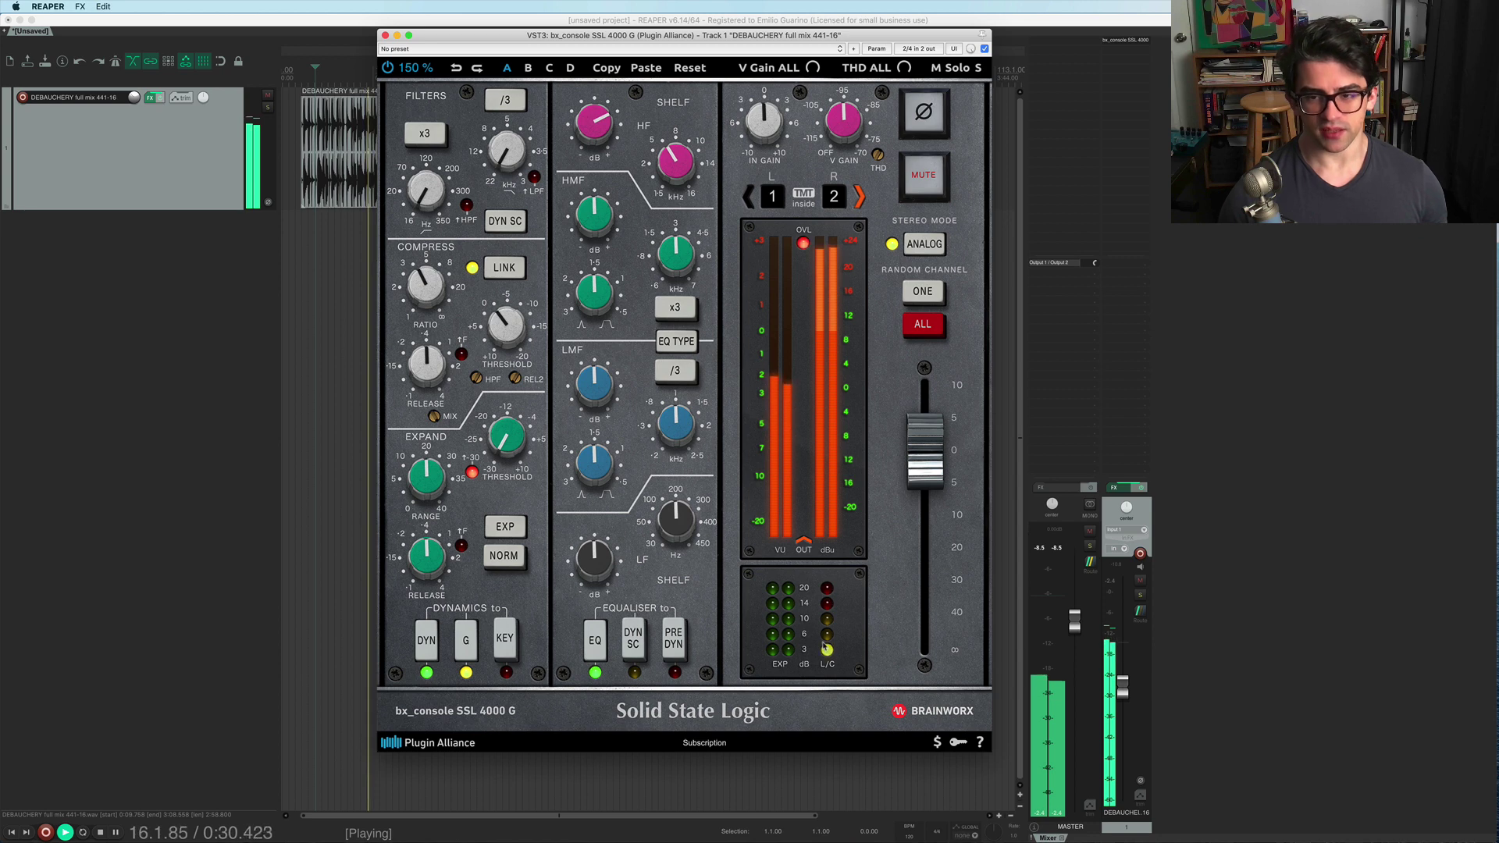
{"action": "left_click", "coordinate": [506, 271]}
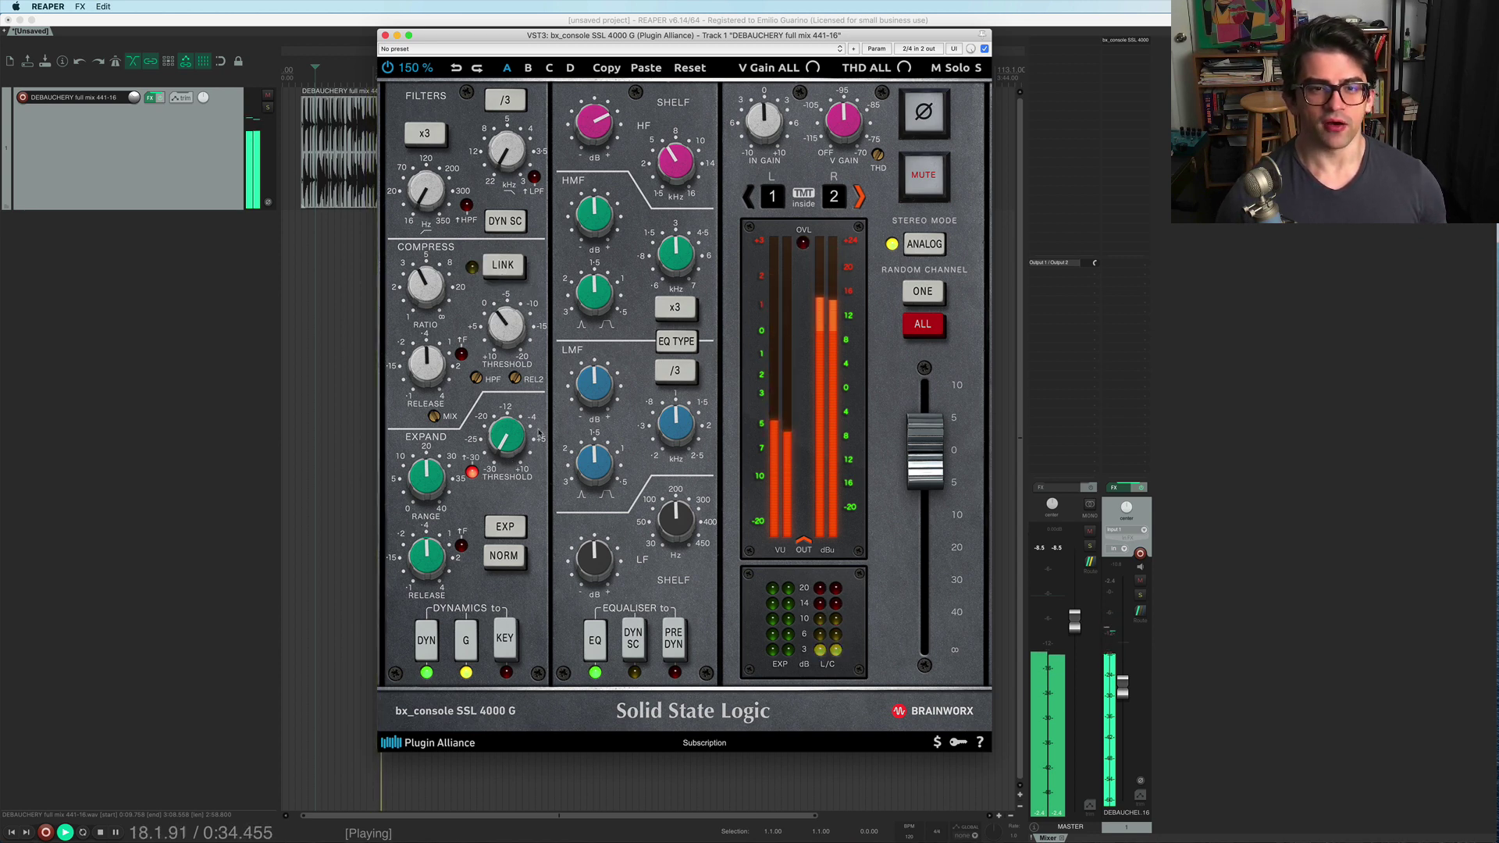
Sweep the compressor threshold down and partway back up during playback with Link off, and stop the playback.
{"action": "left_click_drag", "start_coordinate": [507, 327], "coordinate": [512, 278]}
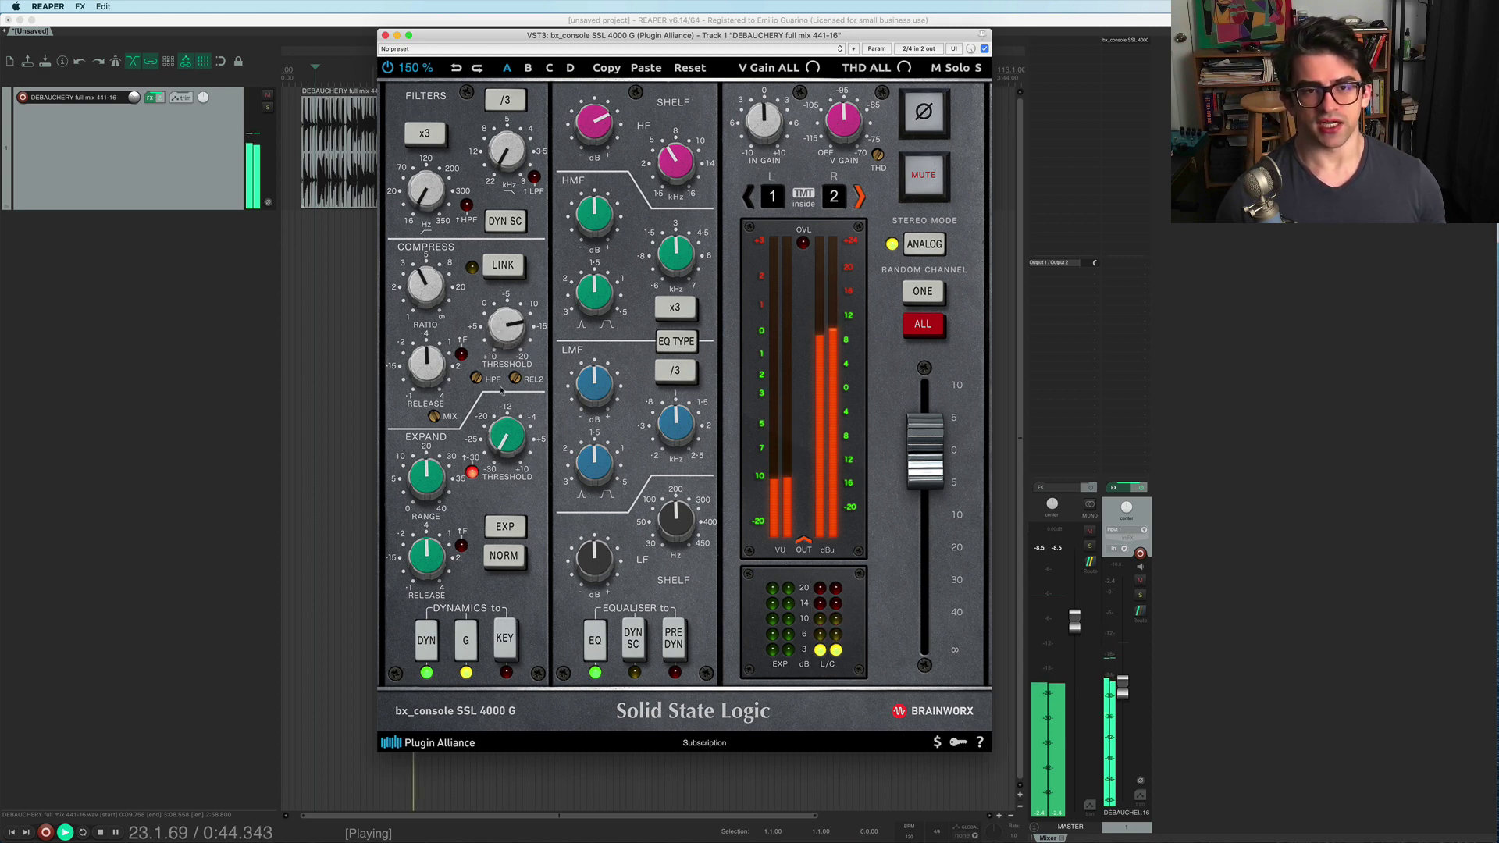
{"action": "left_click_drag", "start_coordinate": [502, 388], "coordinate": [498, 388]}
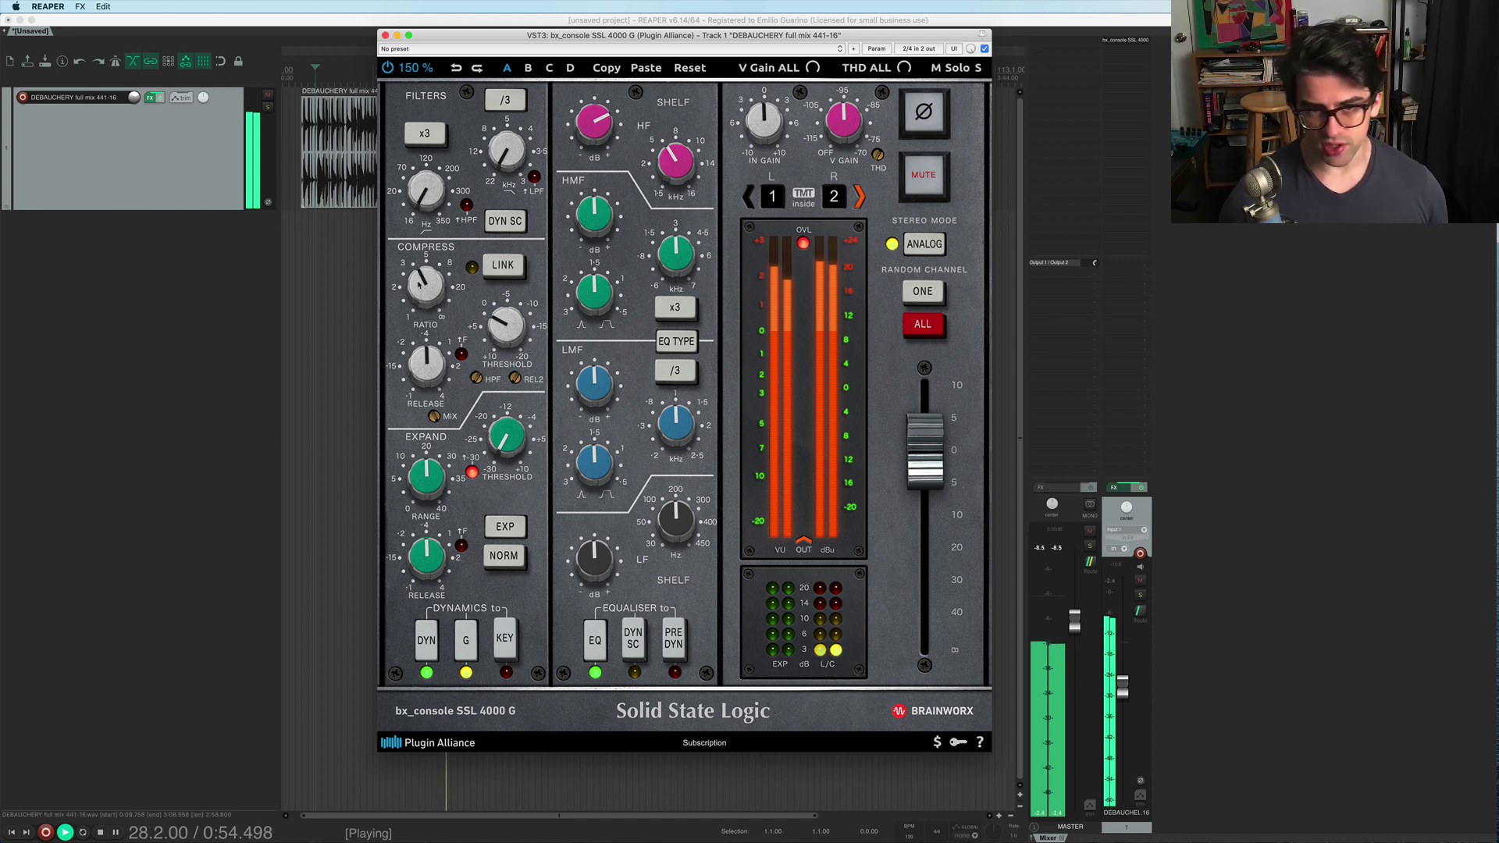
{"action": "key", "text": "space"}
Lower the compressor ratio, raise it to 4.0:1, and play the mix.
{"action": "left_click_drag", "start_coordinate": [419, 286], "coordinate": [424, 323]}
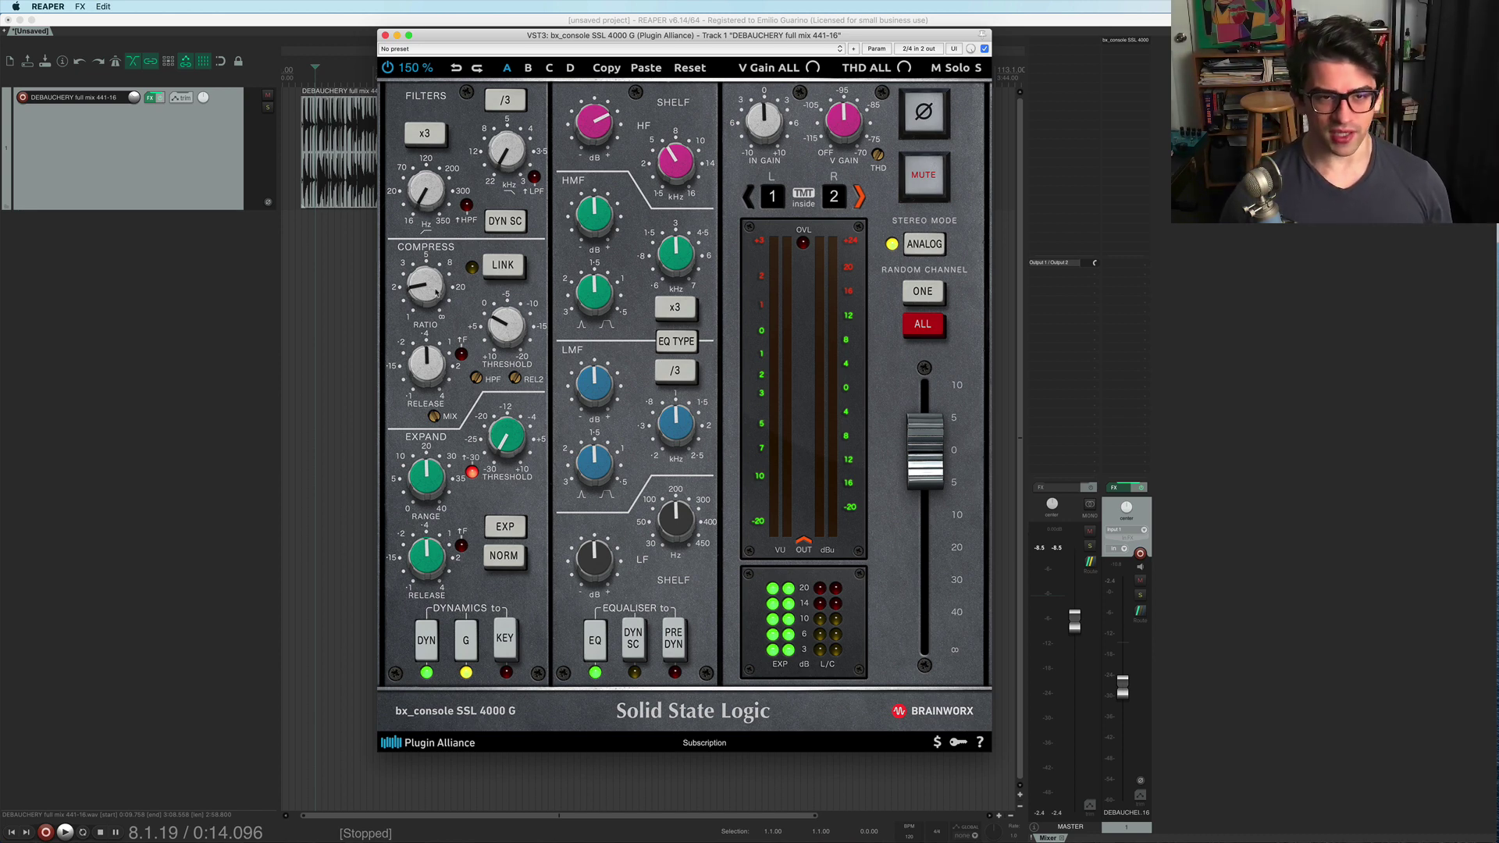
{"action": "mouse_move", "coordinate": [436, 291]}
{"action": "left_mouse_down"}
{"action": "mouse_move", "coordinate": [439, 276]}
{"action": "mouse_move", "coordinate": [432, 295]}
{"action": "left_mouse_up"}
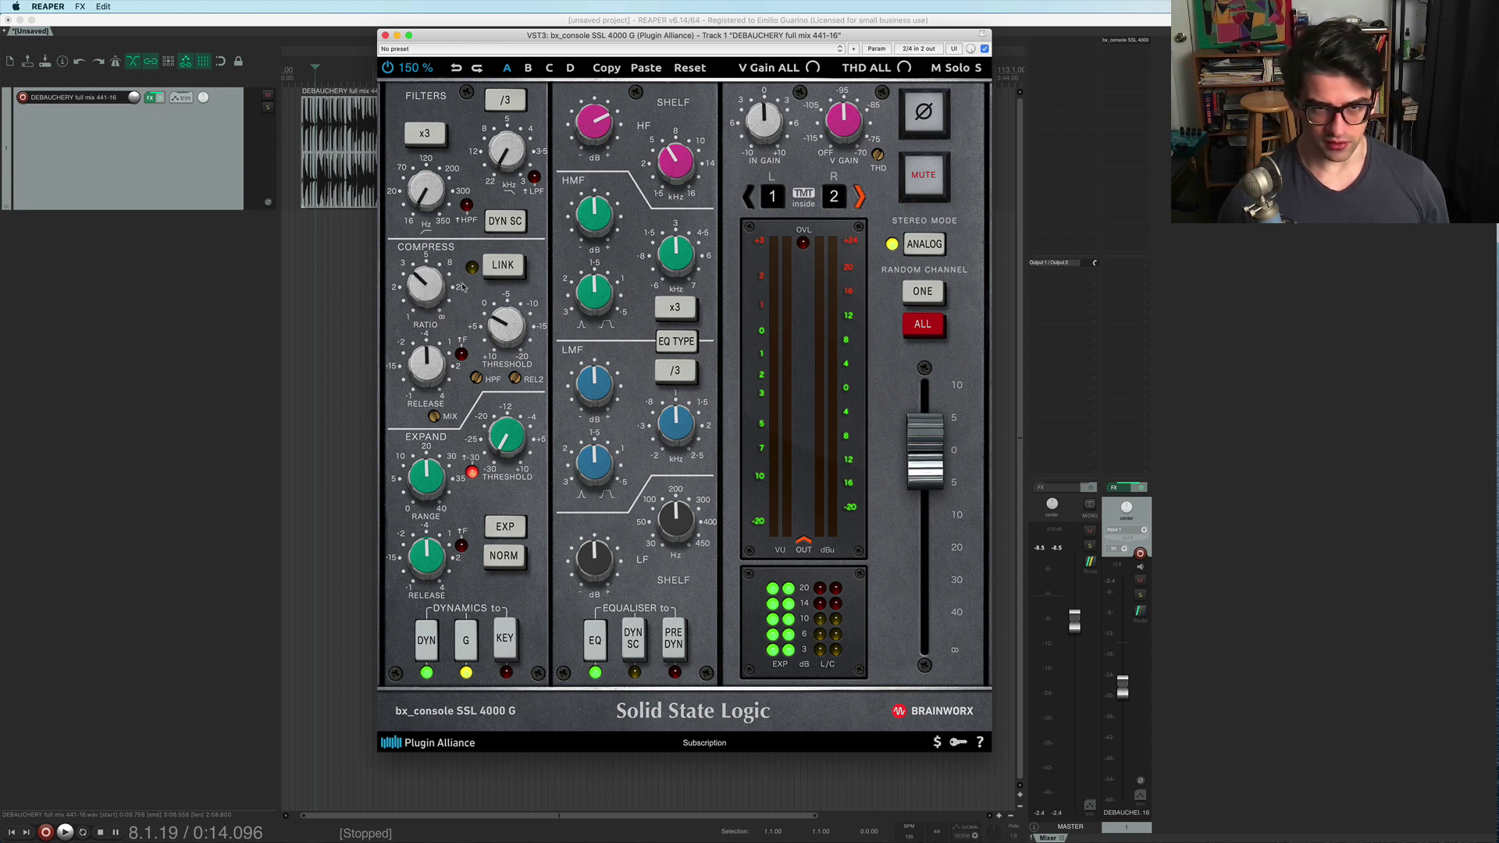
{"action": "key", "text": "space"}
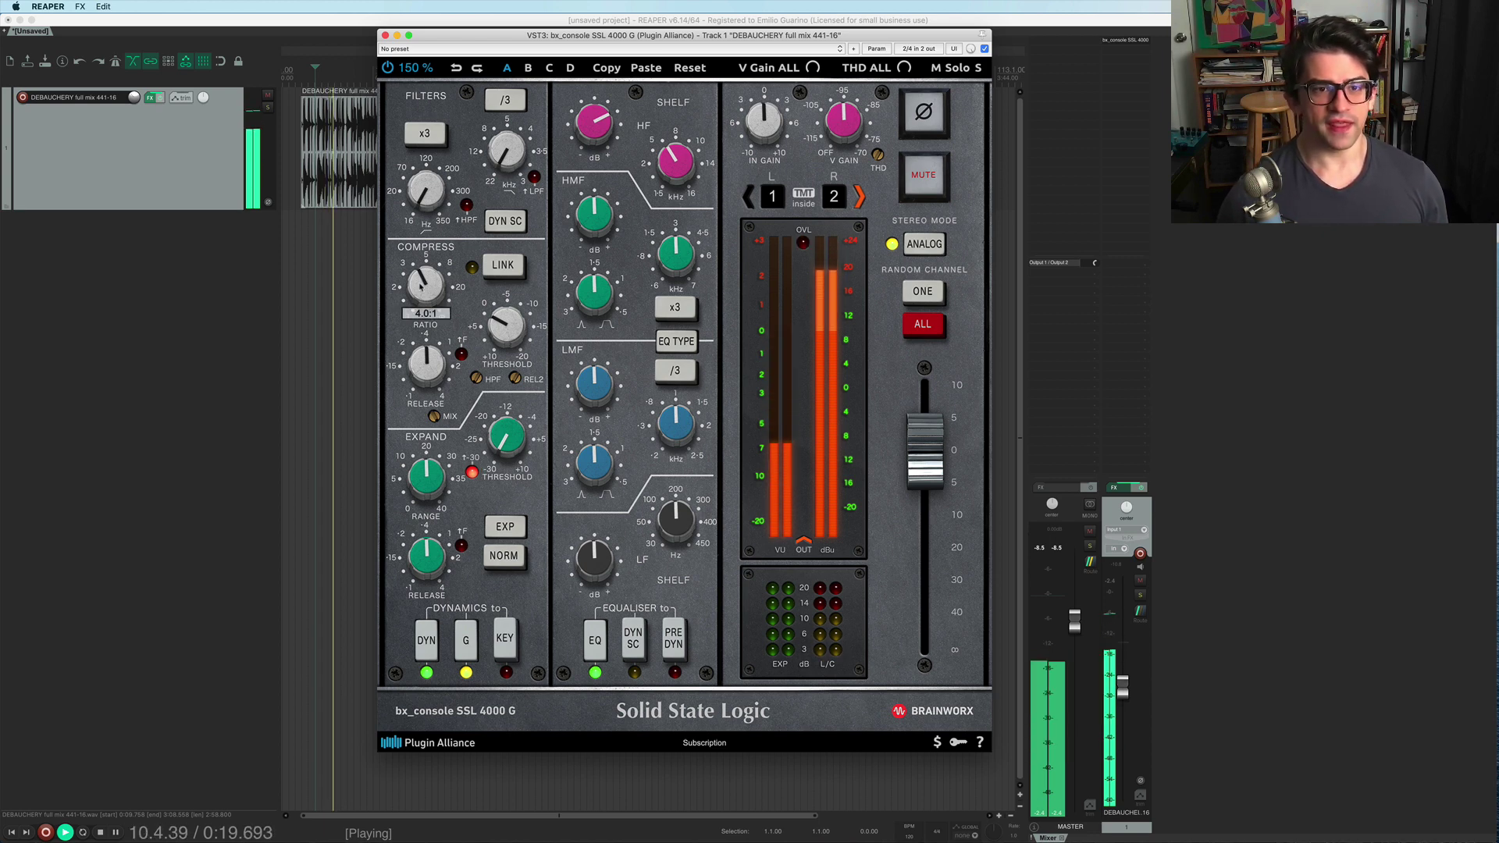
Shorten the compressor's release time while listening, and stop the playback.
{"action": "left_click_drag", "start_coordinate": [427, 365], "coordinate": [422, 392]}
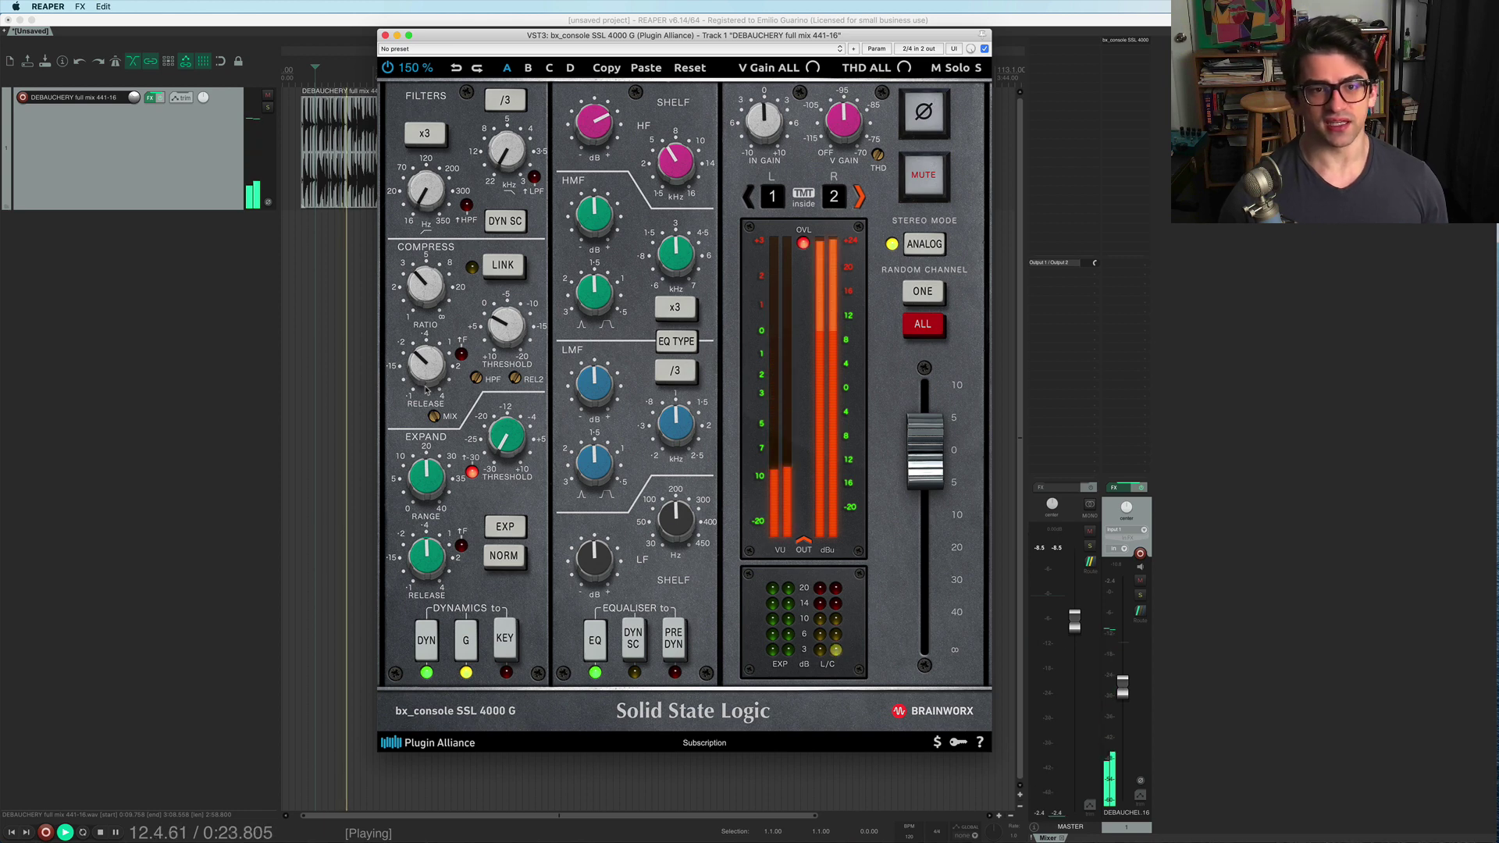
{"action": "key", "text": "space"}
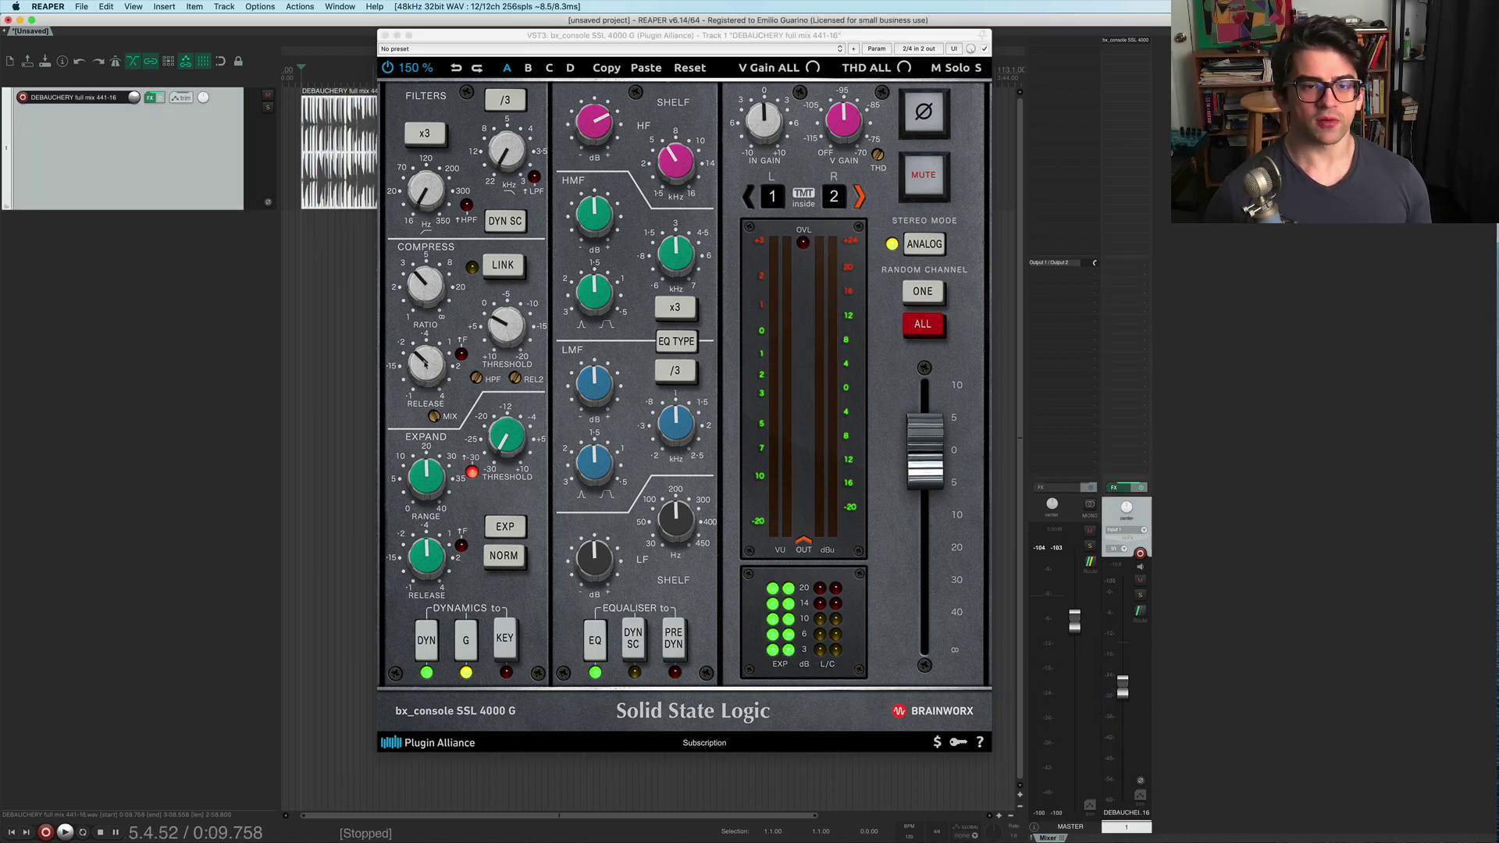
{"action": "left_click", "coordinate": [423, 368]}
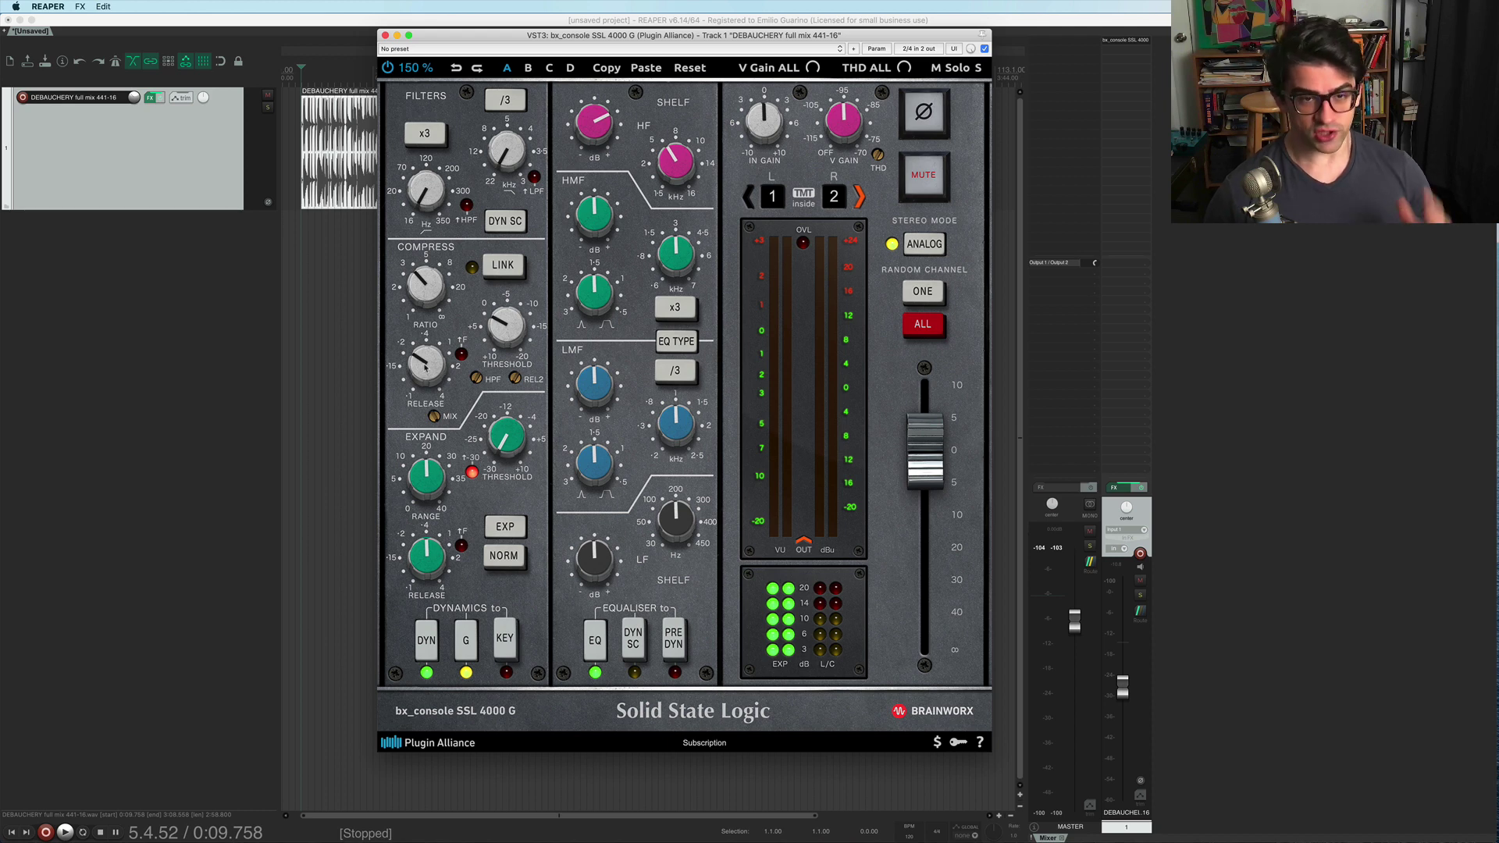
Play the mix with the compressor's fast attack enabled, its release set to 2.23 s, and its threshold readjusted.
{"action": "key", "text": "space"}
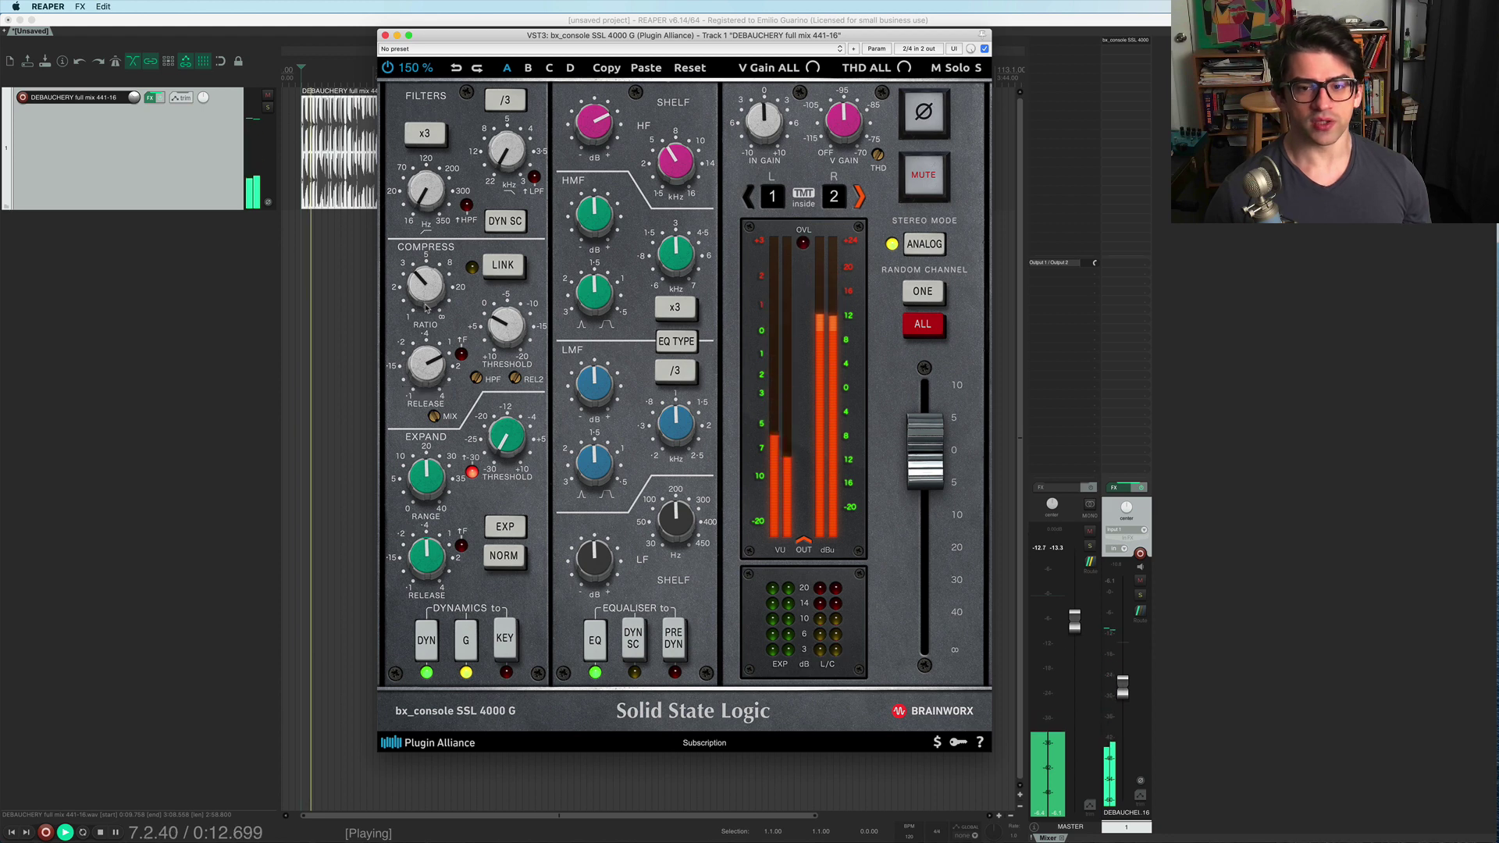
{"action": "left_click_drag", "start_coordinate": [431, 363], "coordinate": [512, 315]}
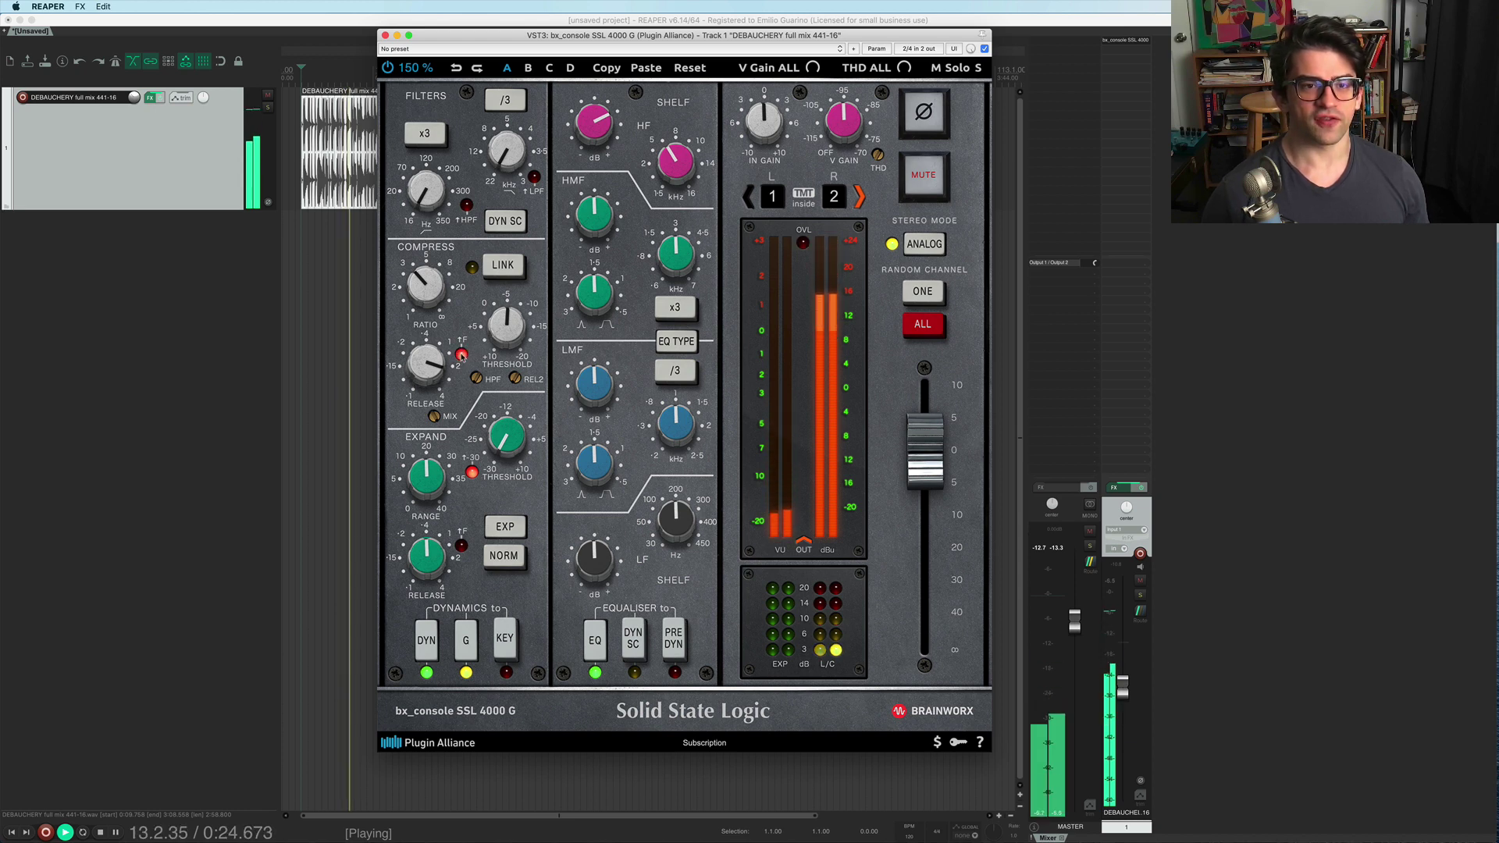
{"action": "mouse_move", "coordinate": [427, 368]}
{"action": "key", "text": "space"}
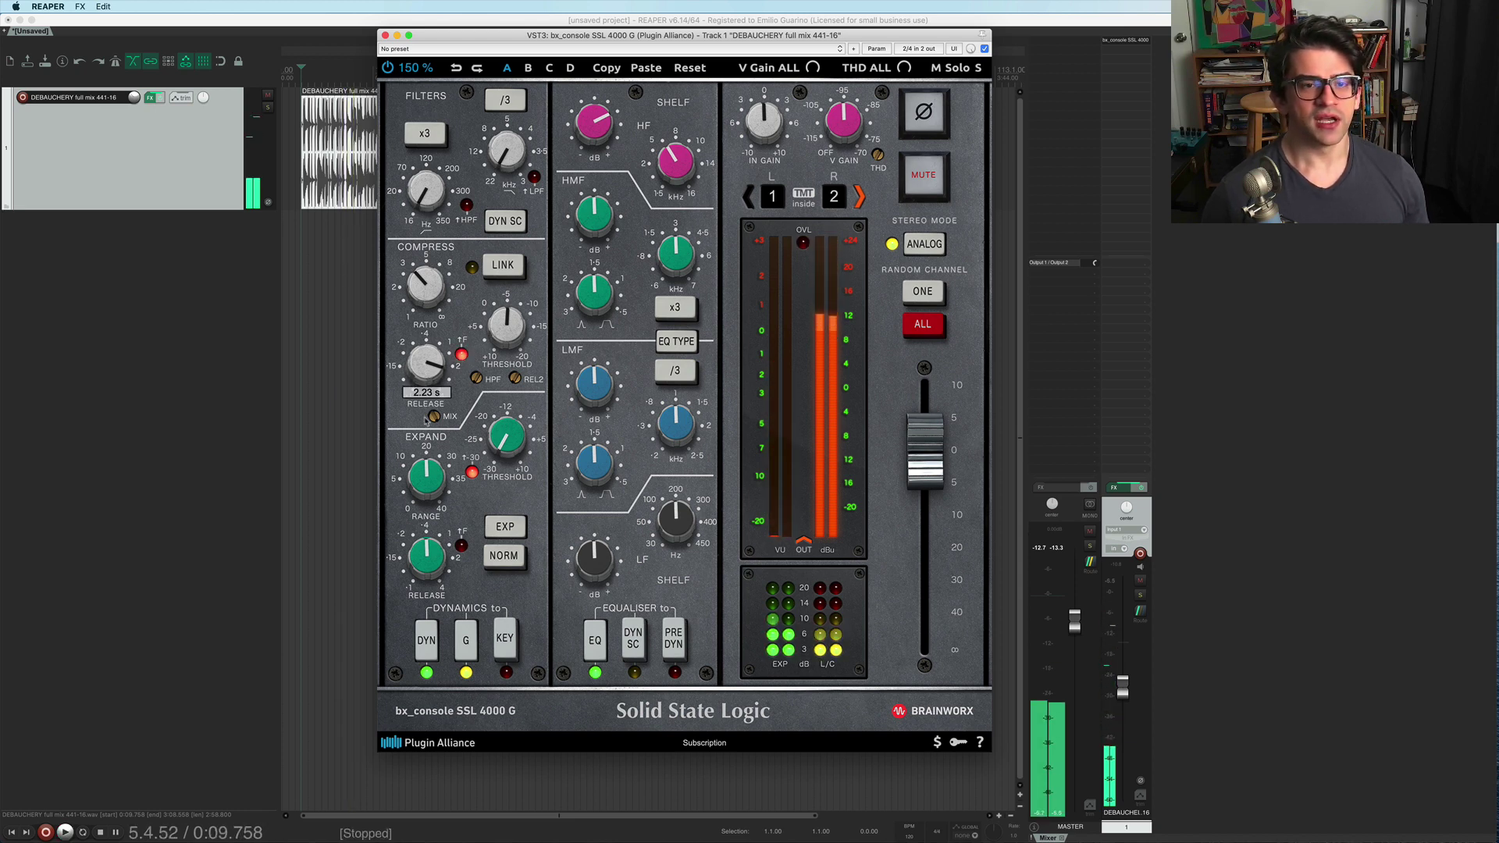
Shorten the compressor's release to 0.19 s and toggle its fast attack repeatedly, leaving it off.
{"action": "left_click_drag", "start_coordinate": [427, 368], "coordinate": [445, 396]}
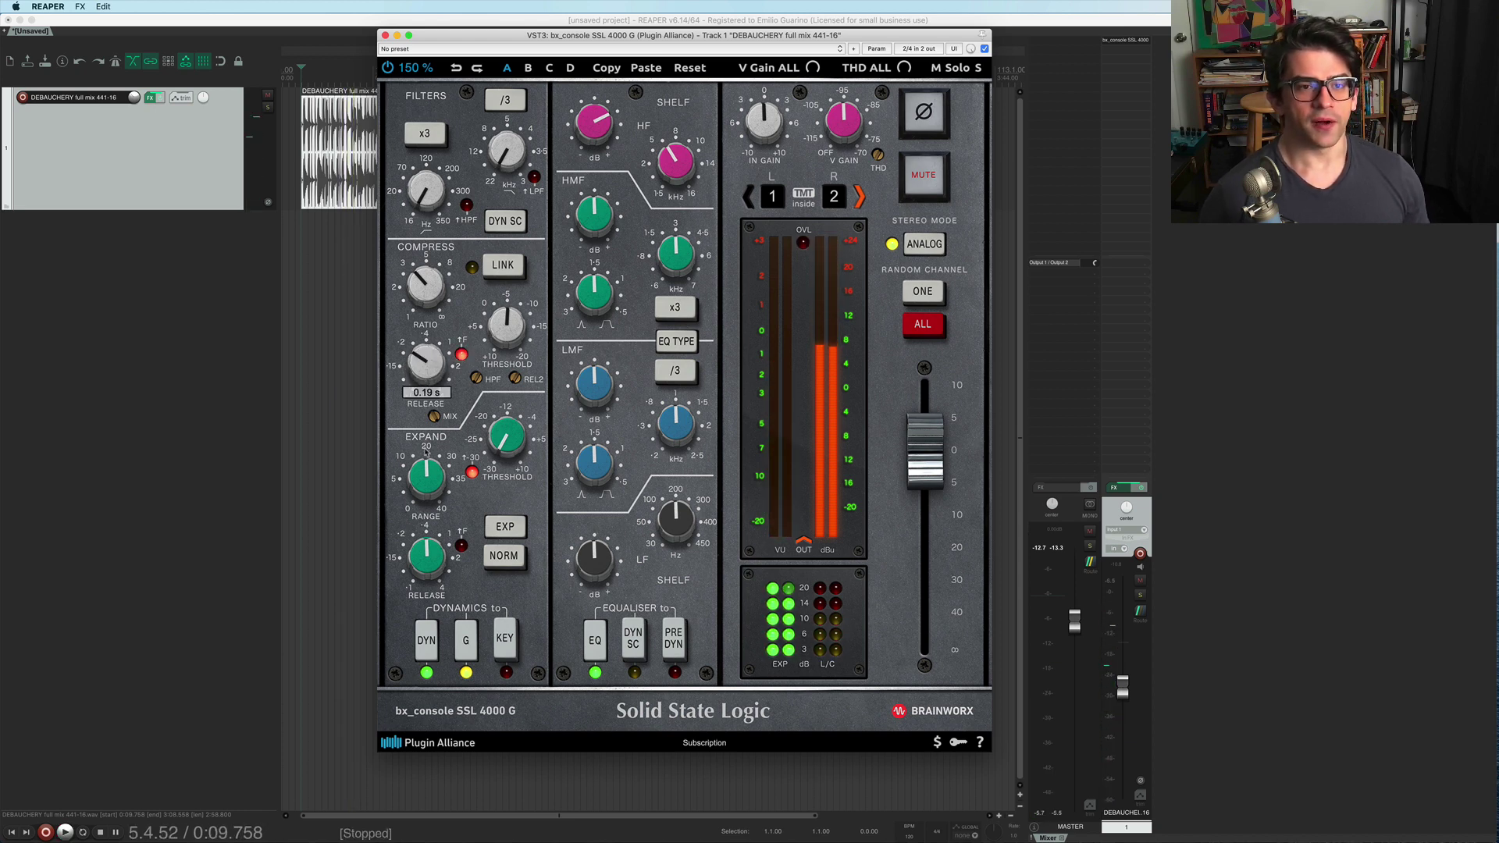
{"action": "left_click", "coordinate": [461, 355]}
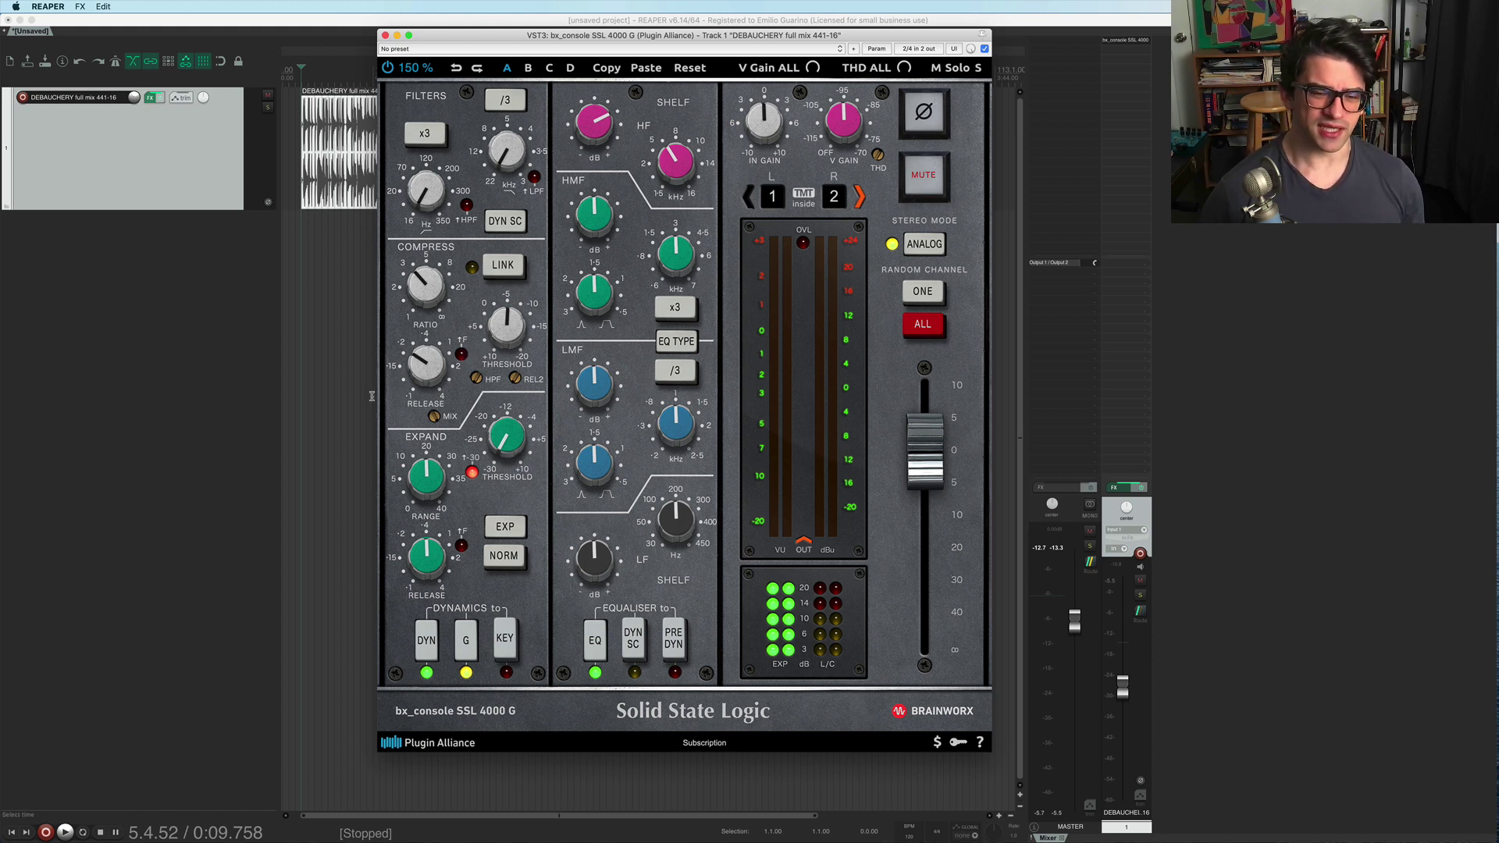
{"action": "left_click", "coordinate": [462, 355]}
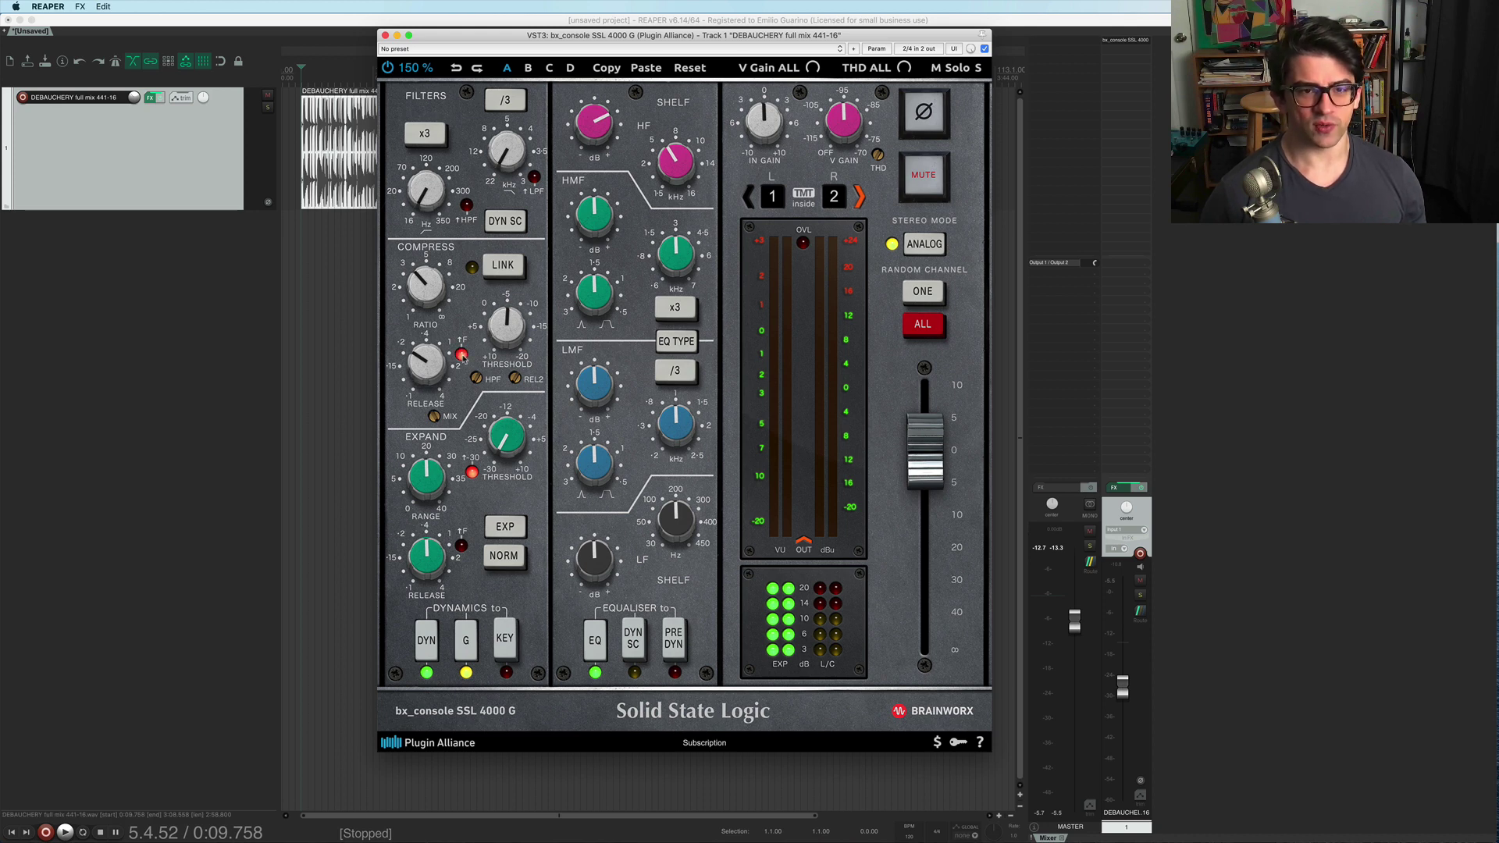
{"action": "left_click", "coordinate": [461, 355]}
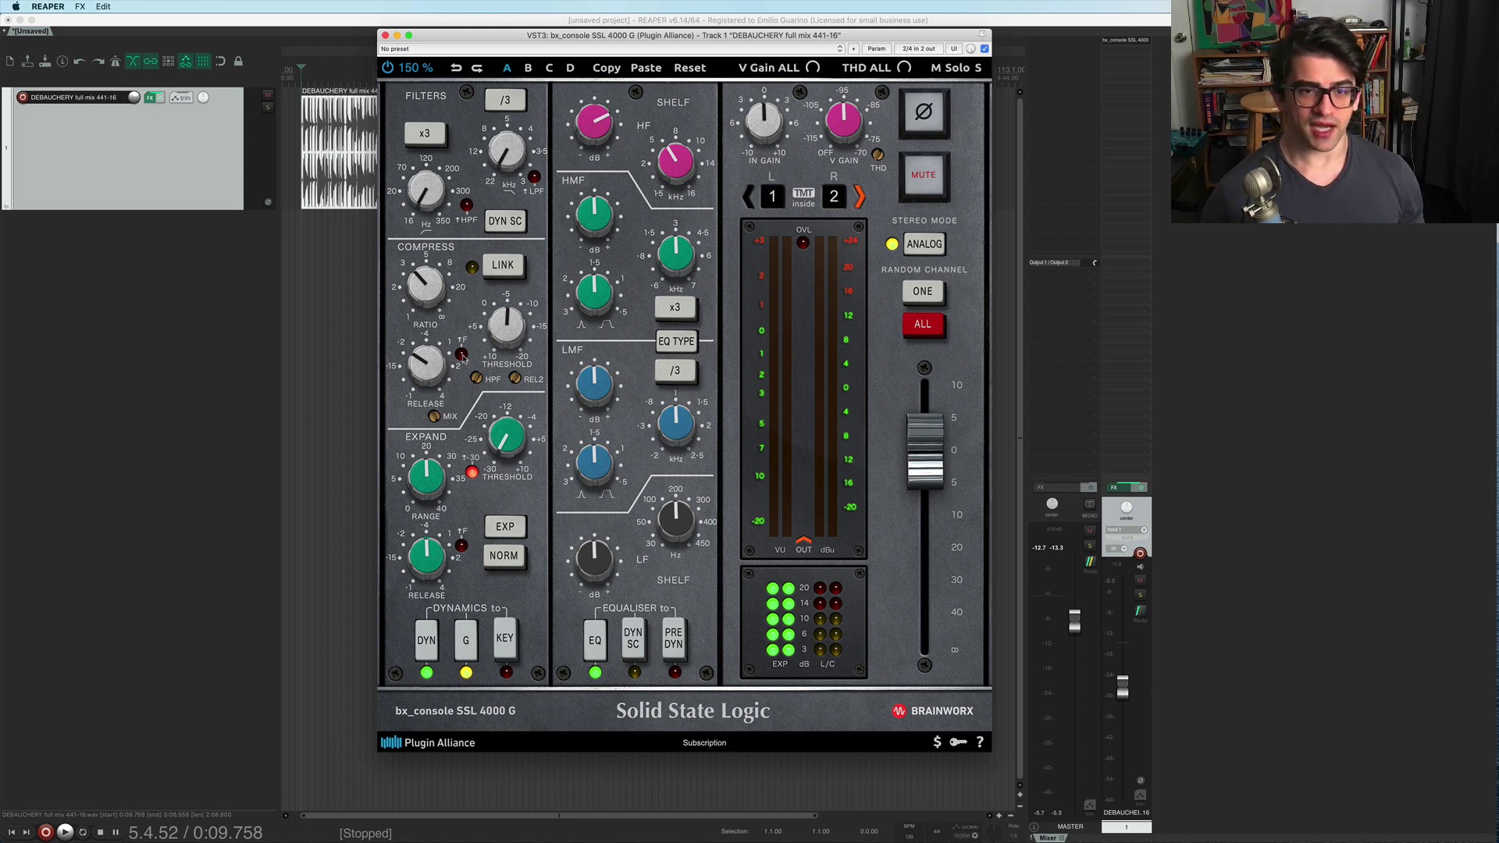
{"action": "left_click", "coordinate": [462, 355]}
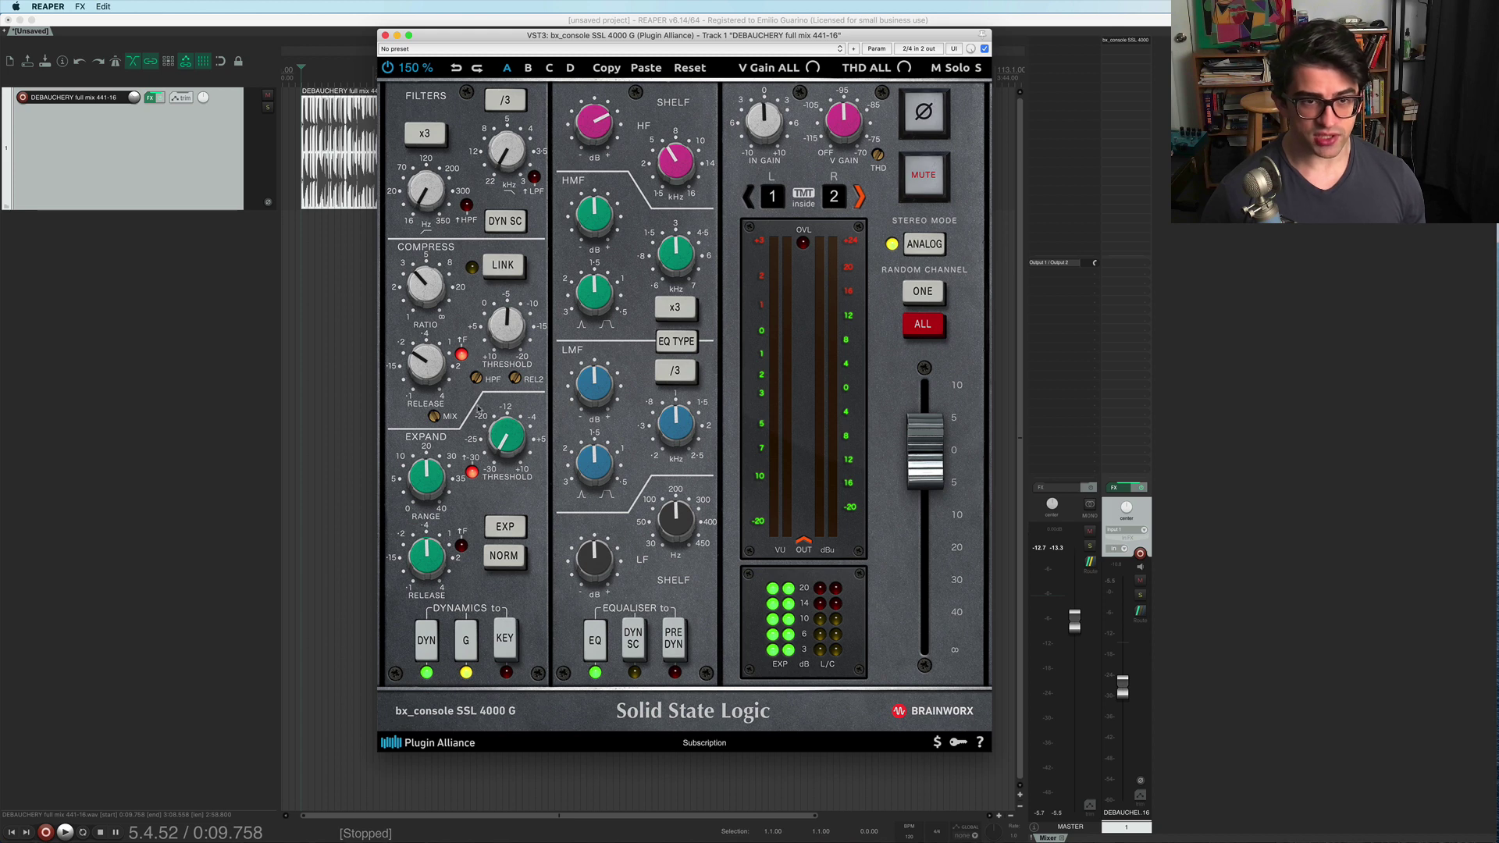
{"action": "left_click", "coordinate": [462, 355]}
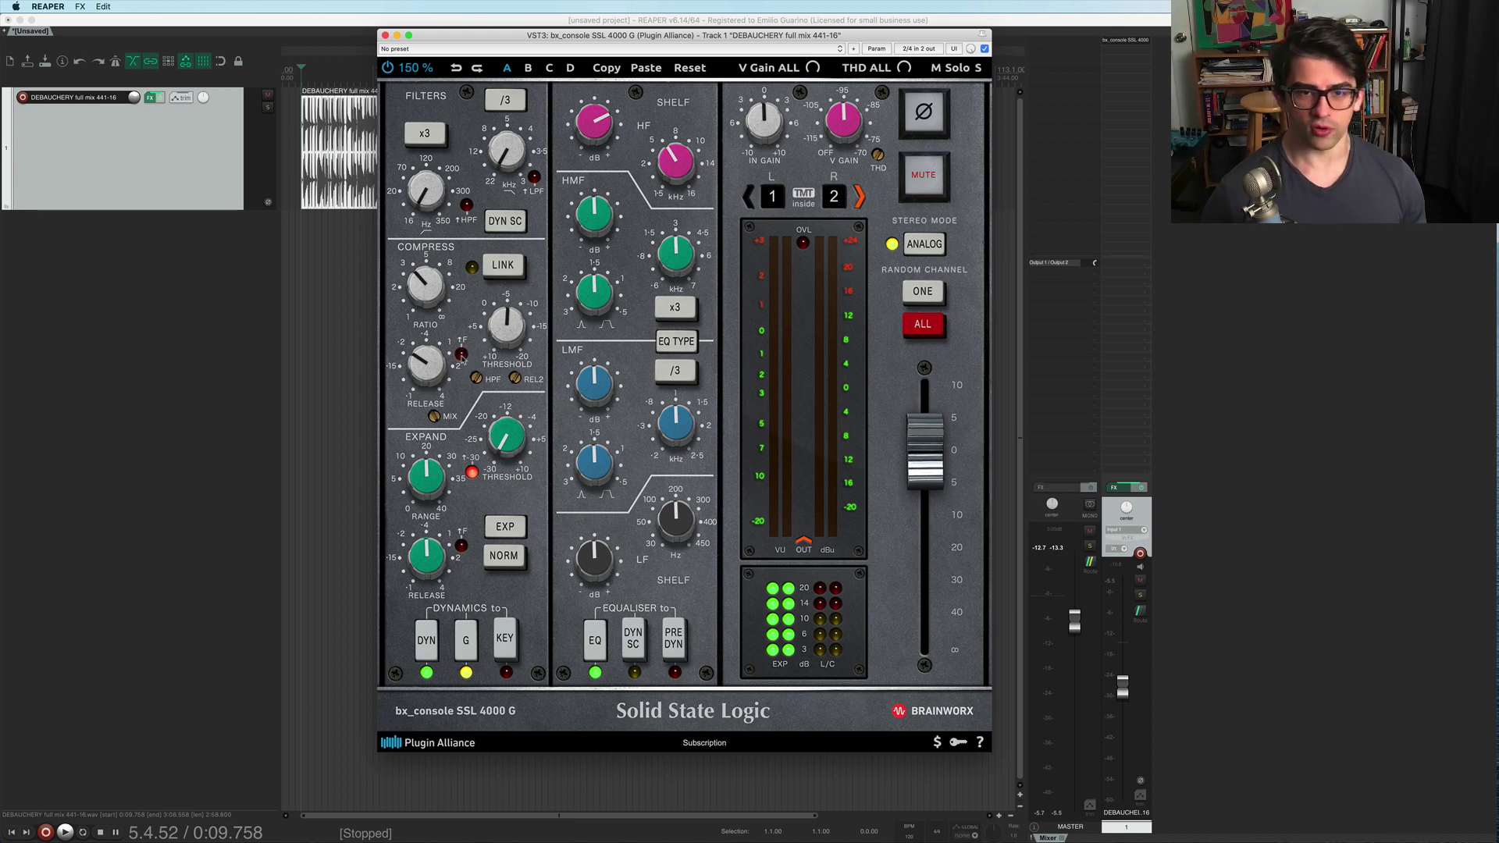
Move the playback start point slightly later in the mix and set the compressor's mix to 46.2 %.
{"action": "left_click", "coordinate": [304, 402]}
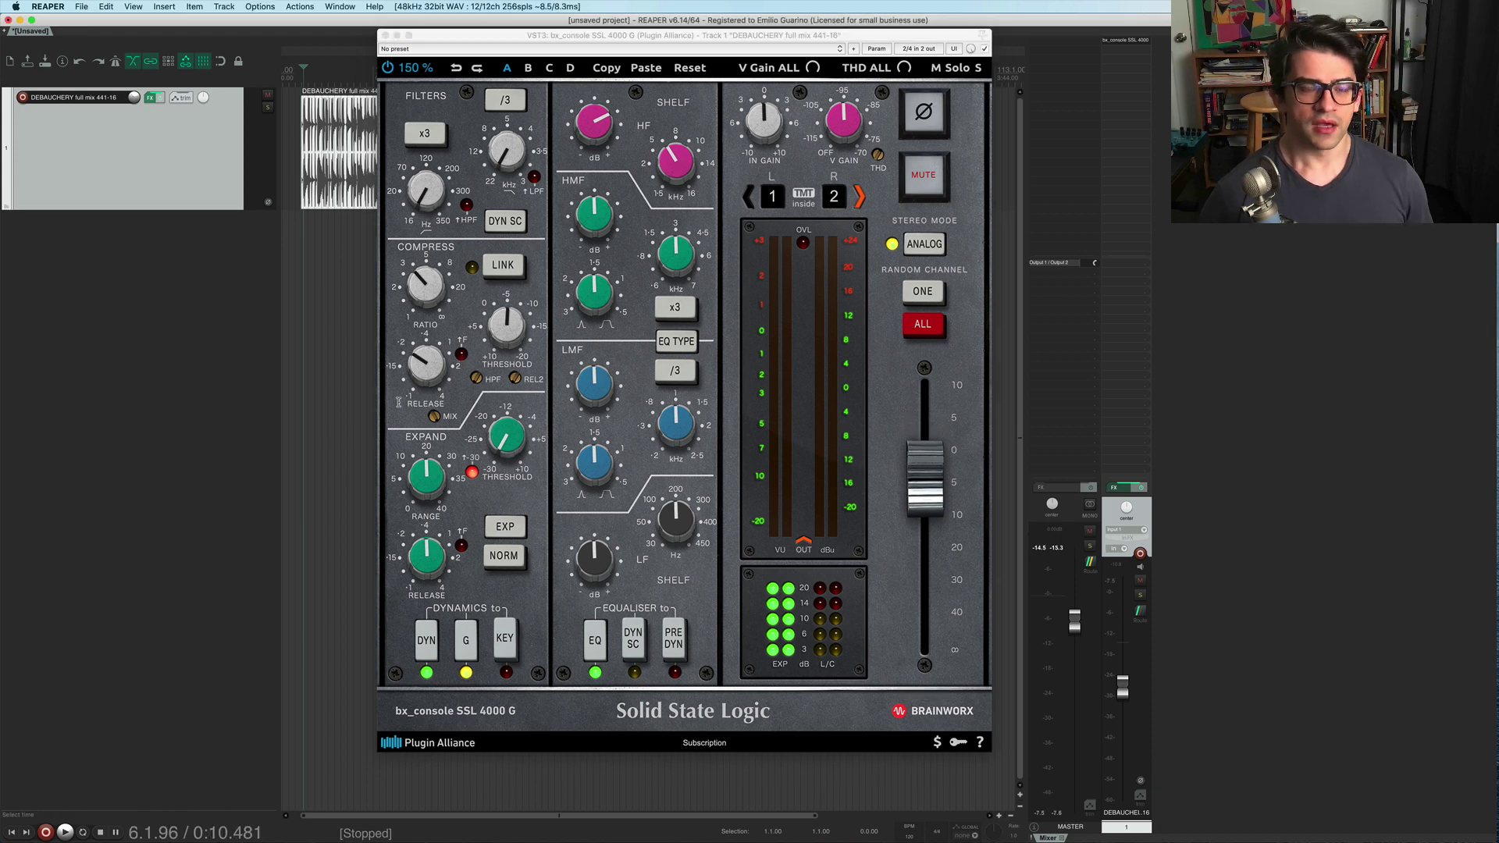
{"action": "left_click", "coordinate": [433, 417]}
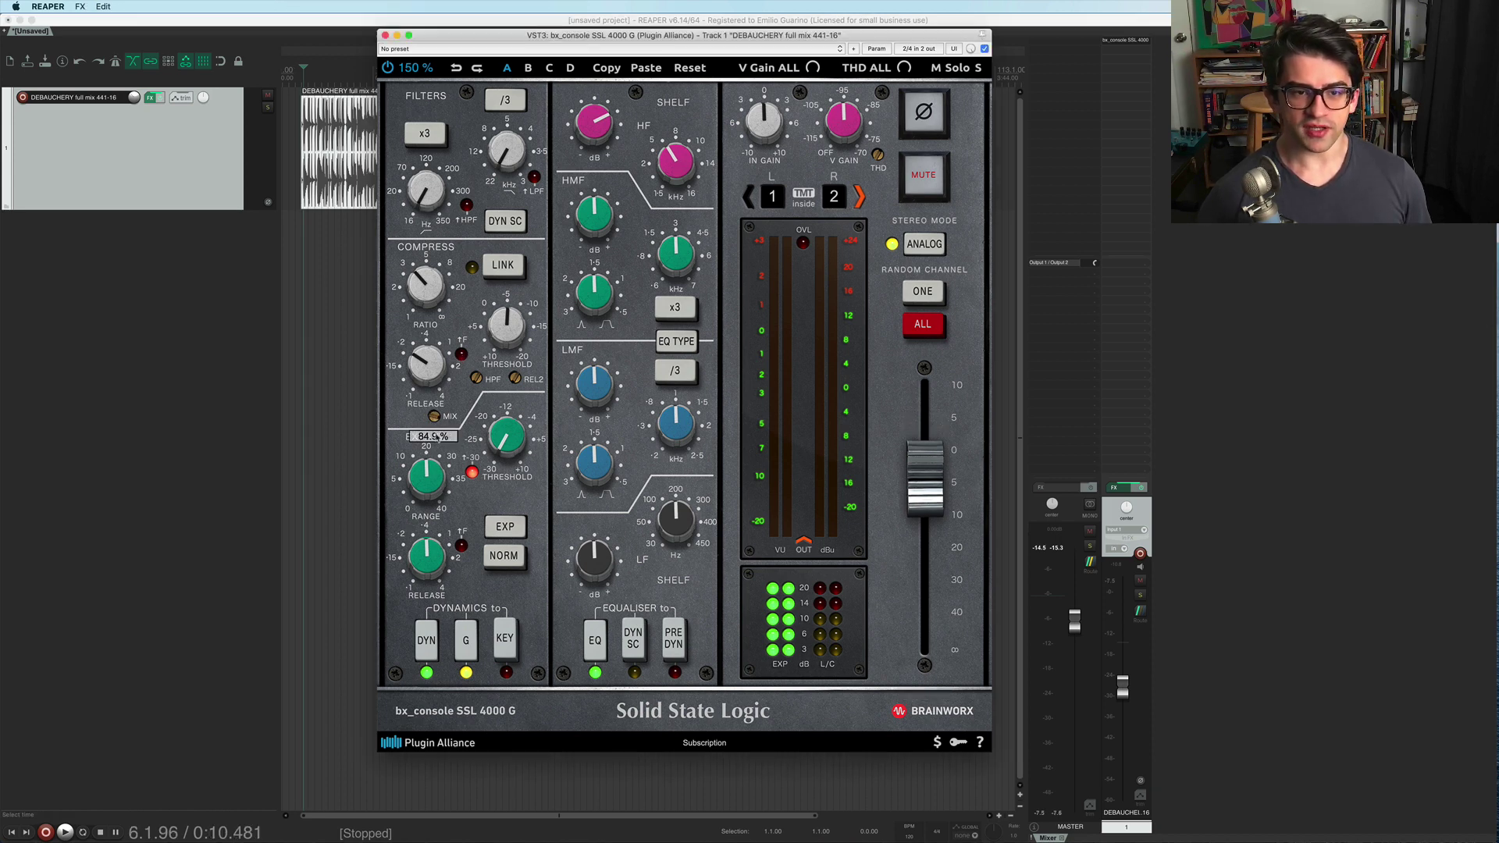
{"action": "mouse_move", "coordinate": [432, 438]}
{"action": "left_mouse_down"}
{"action": "mouse_move", "coordinate": [432, 455]}
{"action": "mouse_move", "coordinate": [436, 421]}
{"action": "left_mouse_up"}
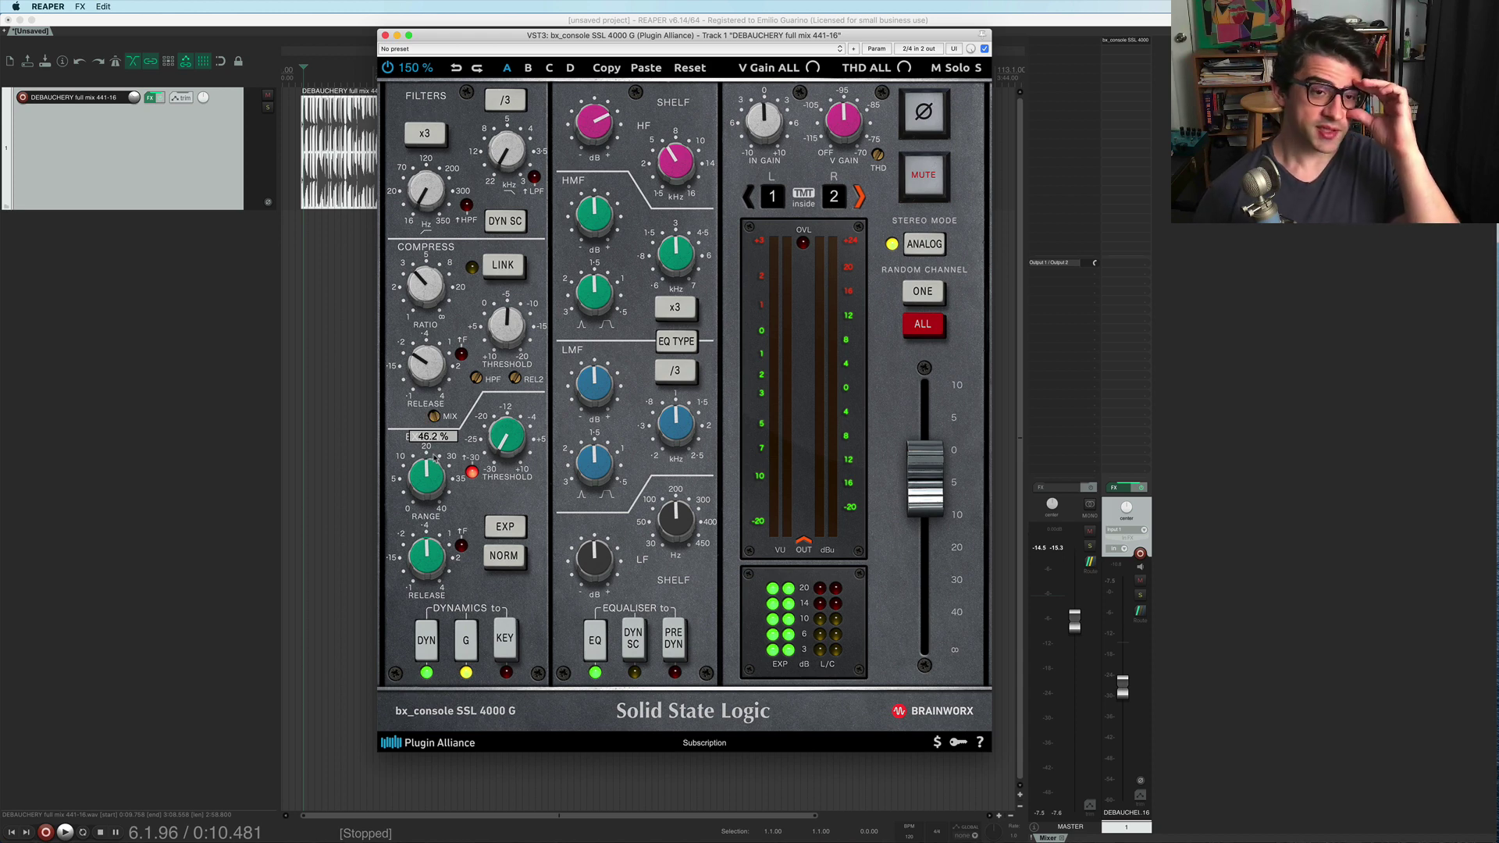
Play the mix while raising the compressor's ratio and turning its threshold down past -10.7 dB.
{"action": "key", "text": "space"}
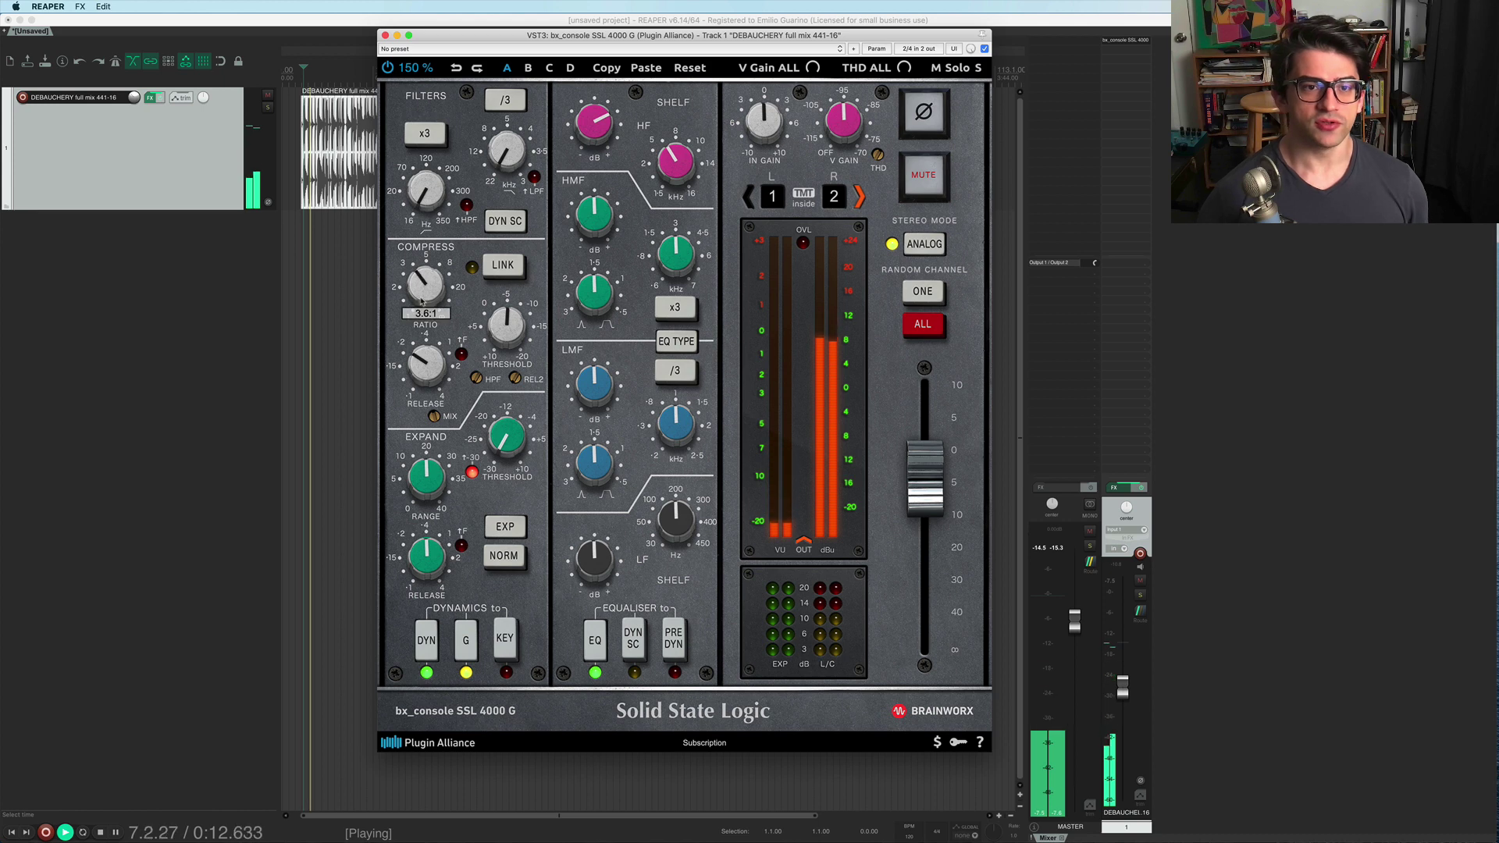
{"action": "left_click_drag", "start_coordinate": [426, 285], "coordinate": [425, 275]}
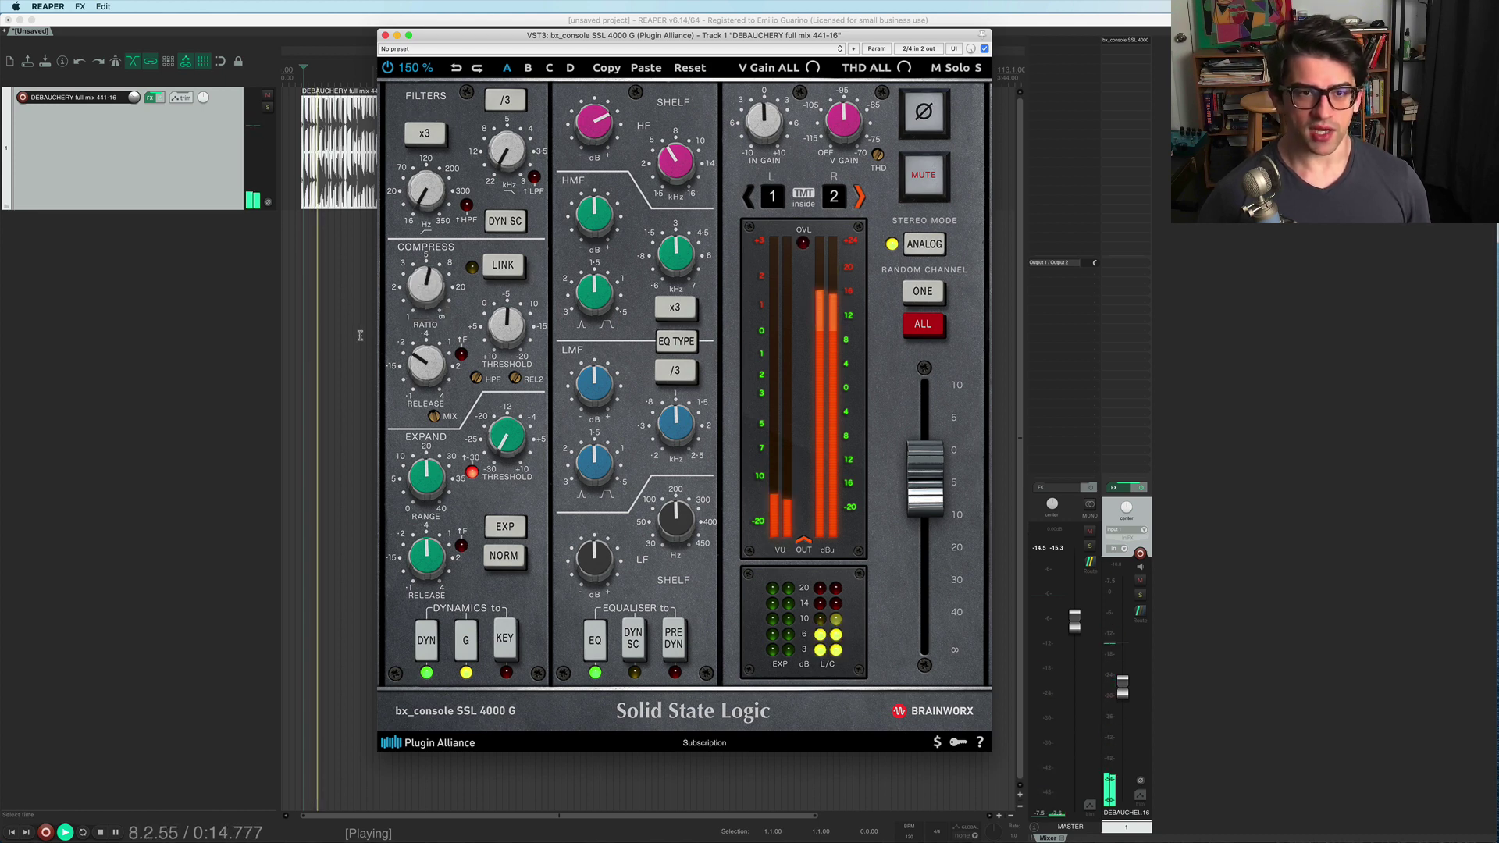
{"action": "left_click_drag", "start_coordinate": [513, 330], "coordinate": [513, 317]}
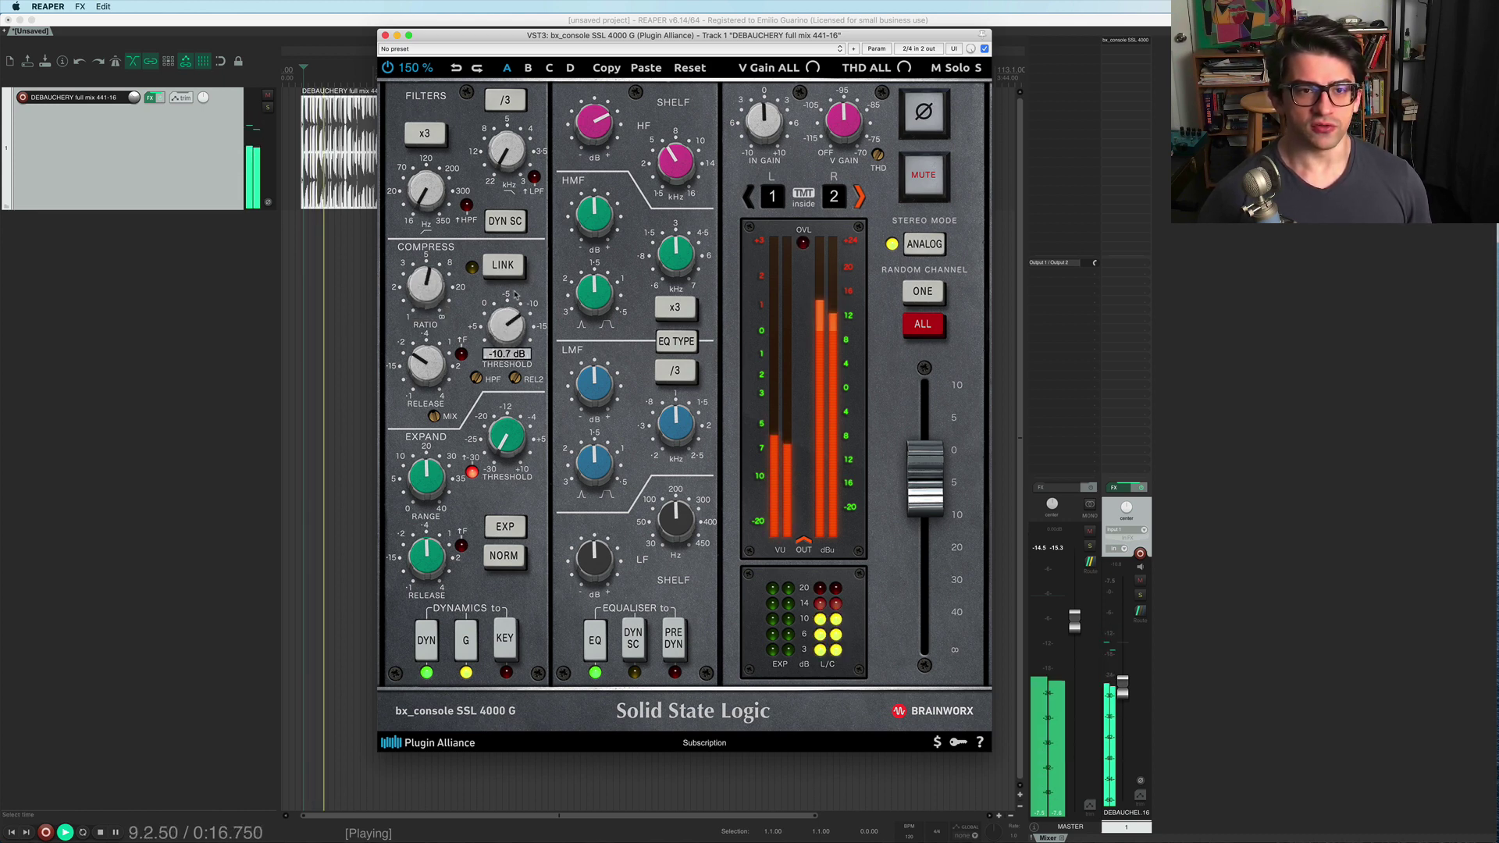
{"action": "left_click_drag", "start_coordinate": [424, 289], "coordinate": [425, 283]}
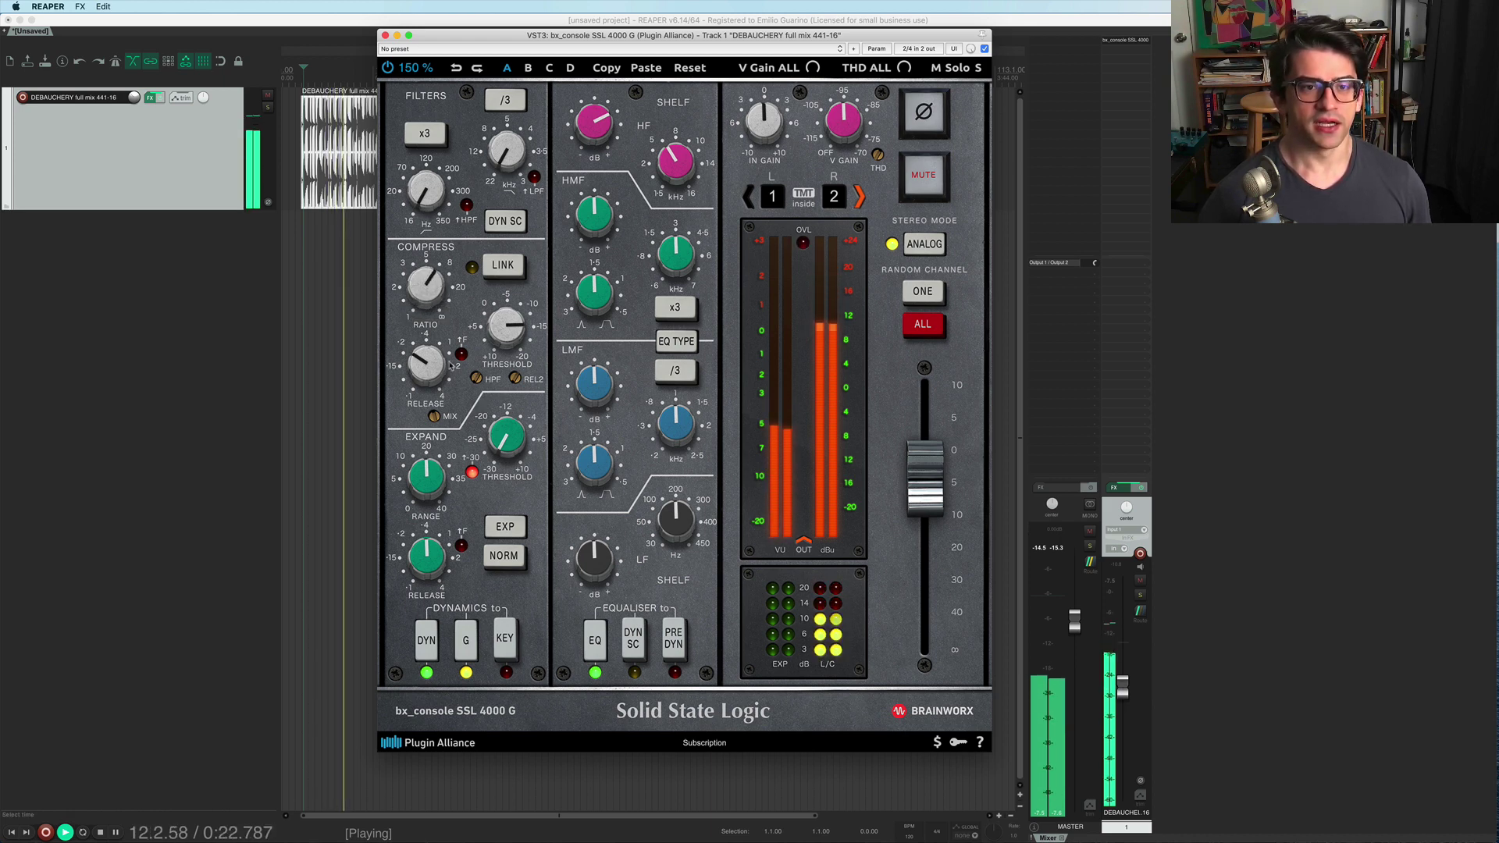
Readjust the compressor's mix and release during playback, and raise the track volume slightly.
{"action": "left_click_drag", "start_coordinate": [432, 419], "coordinate": [429, 445]}
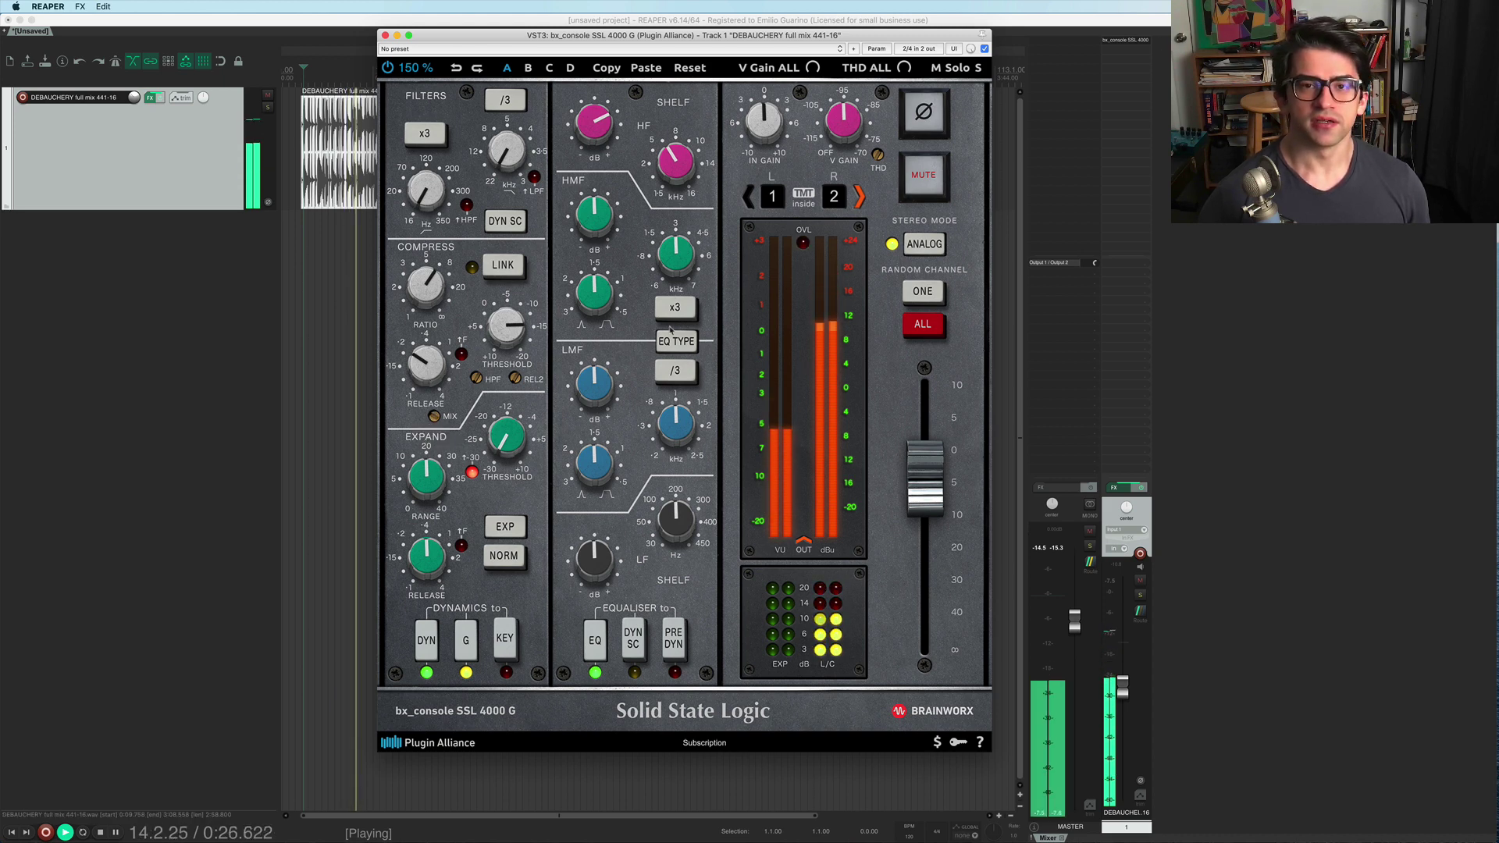
{"action": "left_click", "coordinate": [410, 520]}
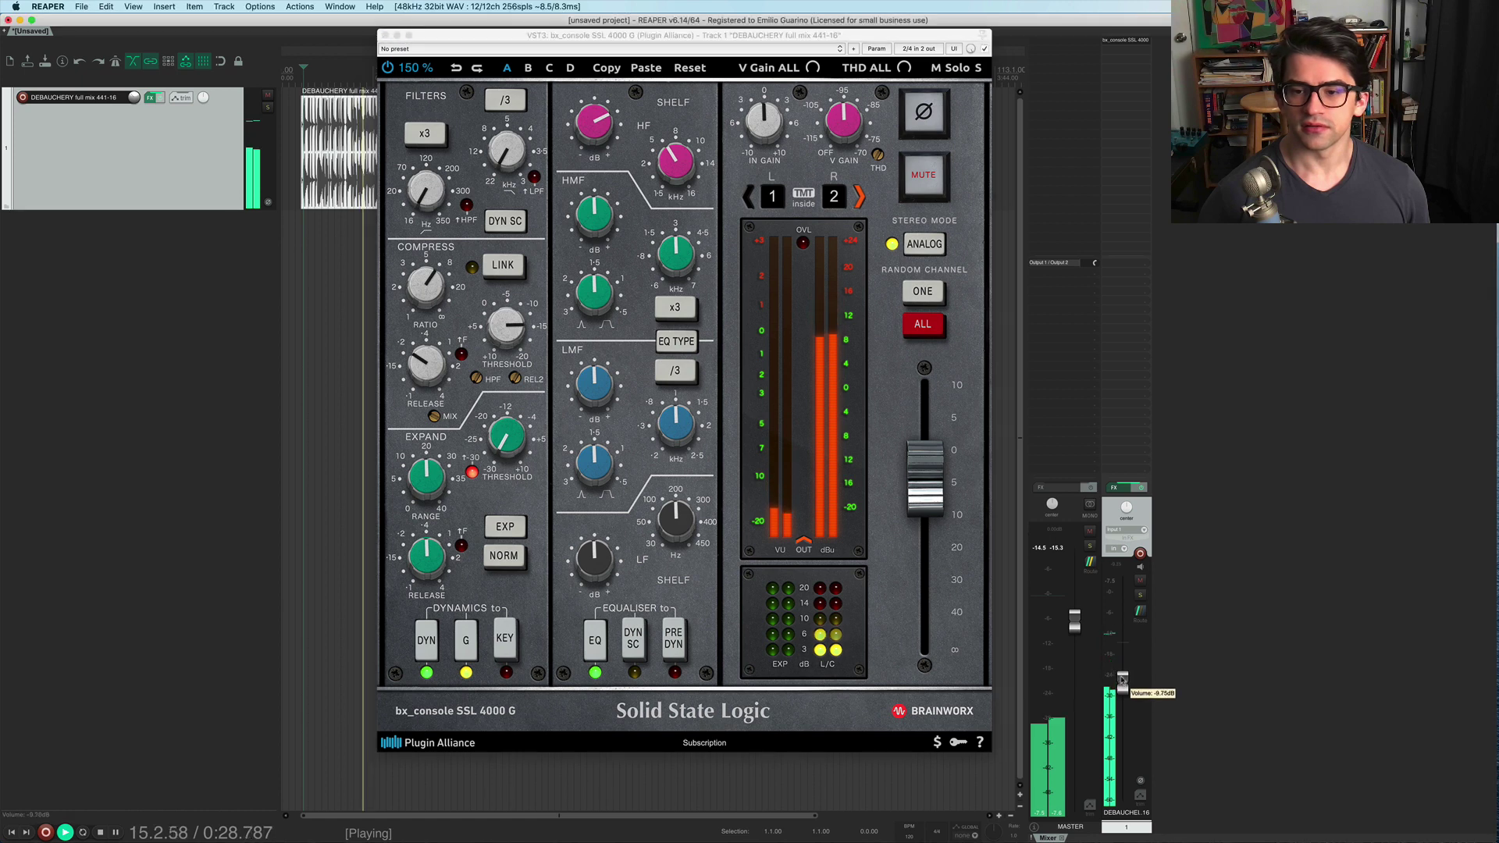
{"action": "left_click", "coordinate": [439, 378]}
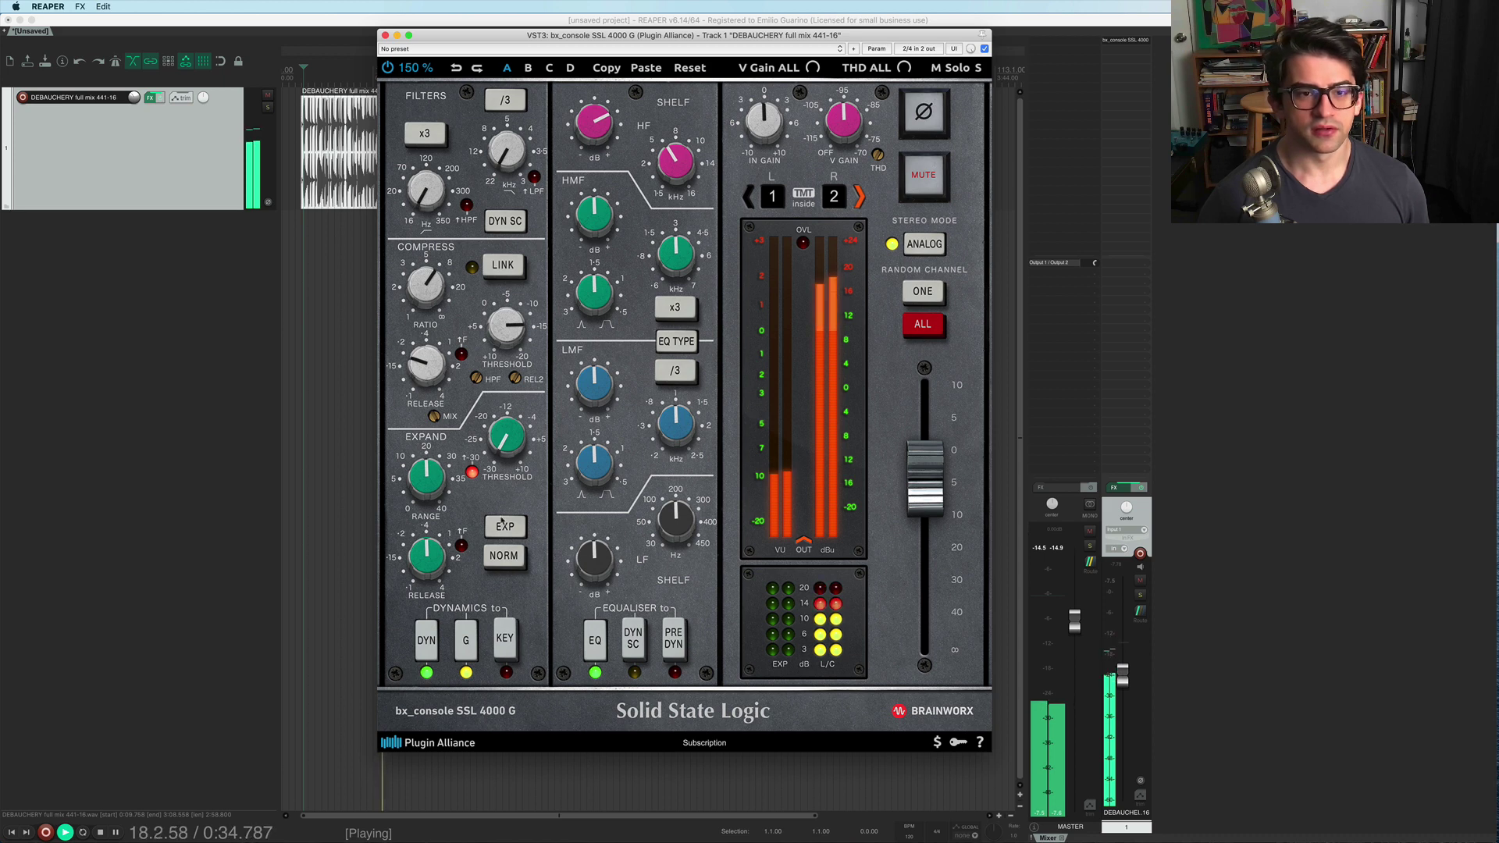
{"action": "mouse_move", "coordinate": [434, 416]}
{"action": "left_mouse_down"}
{"action": "mouse_move", "coordinate": [431, 576]}
{"action": "mouse_move", "coordinate": [438, 405]}
{"action": "left_mouse_up"}
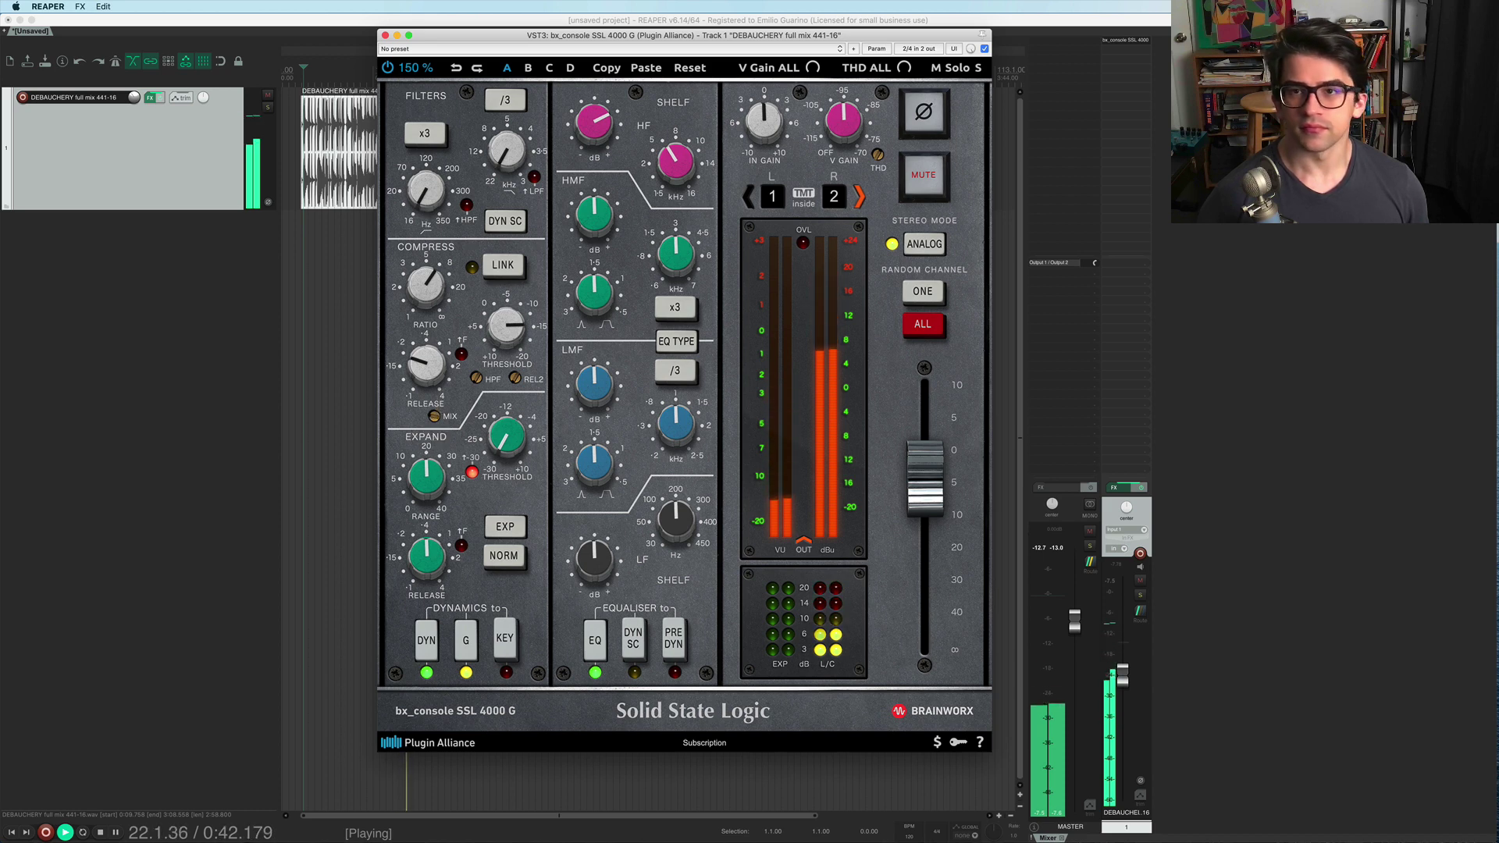
Toggle the plugin's bypass during playback and raise its output fader to -0.1 dB to match the levels.
{"action": "left_click", "coordinate": [1111, 43], "text": "shift"}
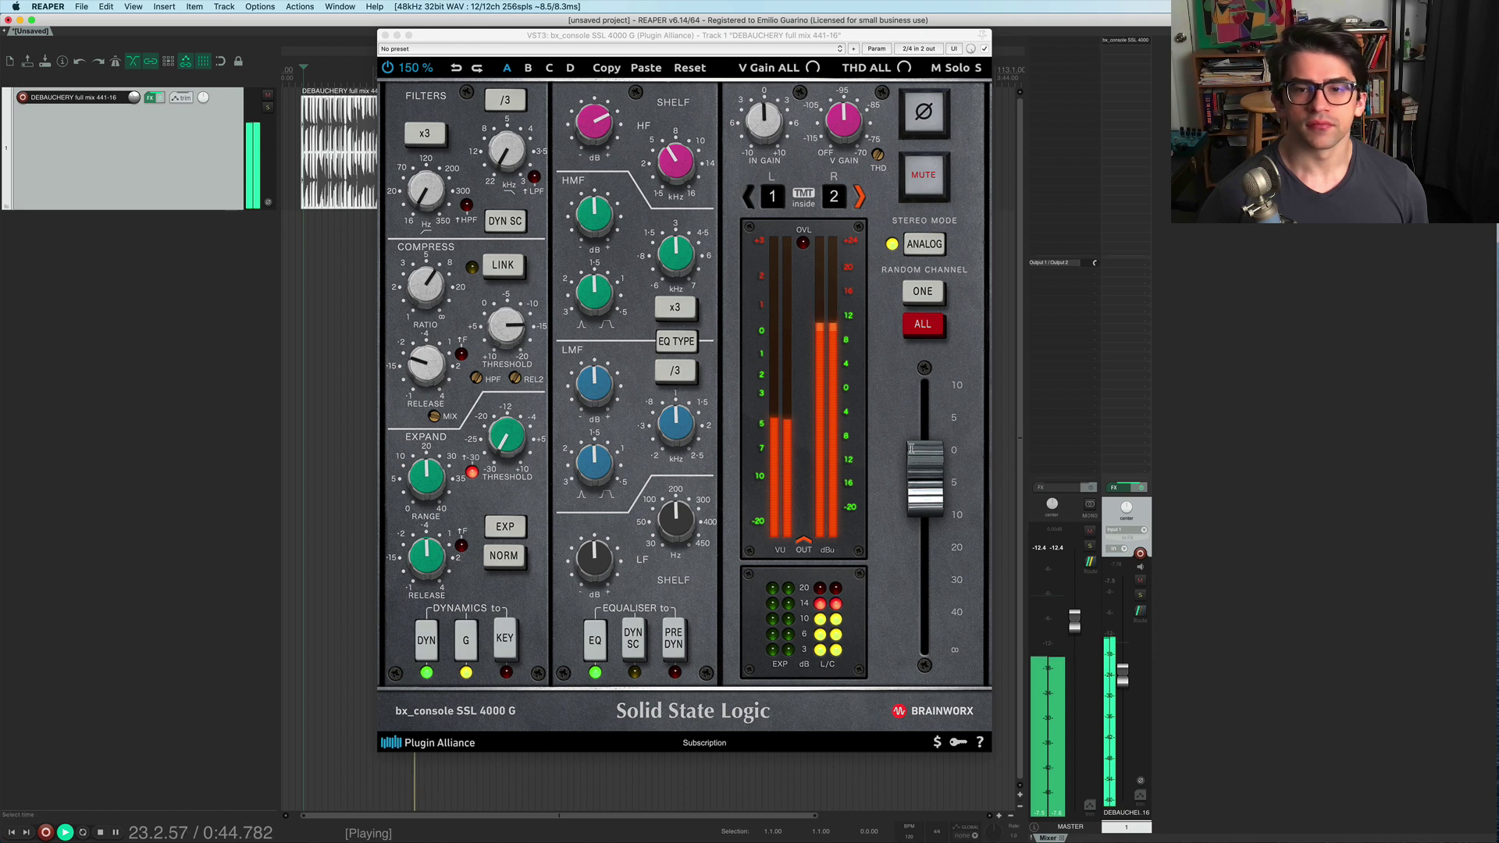
{"action": "left_click", "coordinate": [984, 48]}
{"action": "left_click_drag", "start_coordinate": [912, 443], "coordinate": [912, 415]}
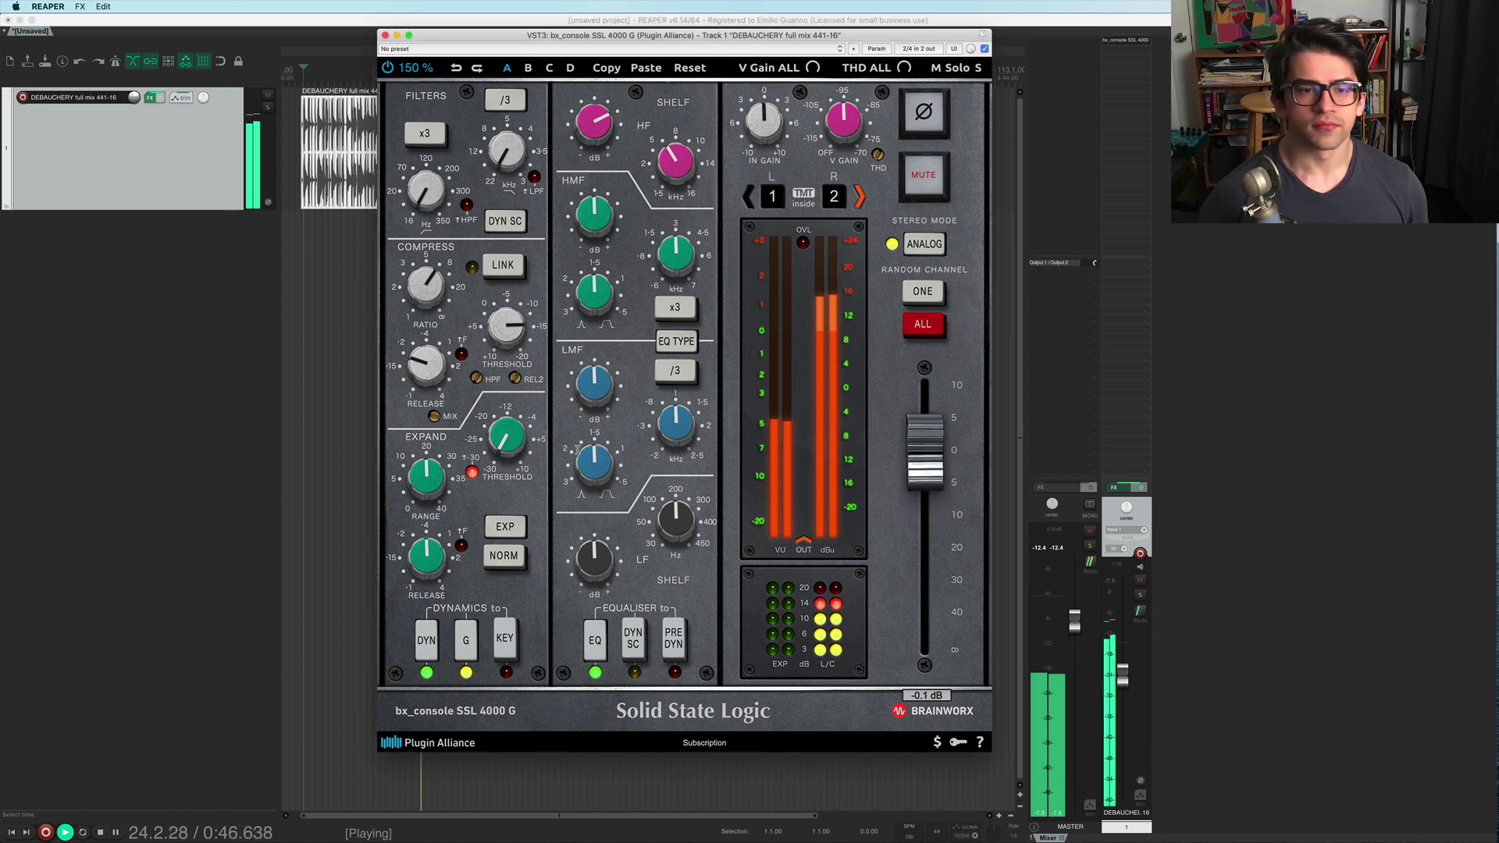
Compare the mix with the plugin bypassed and active by toggling it twice, and stop the playback.
{"action": "left_click", "coordinate": [1117, 42], "text": "shift"}
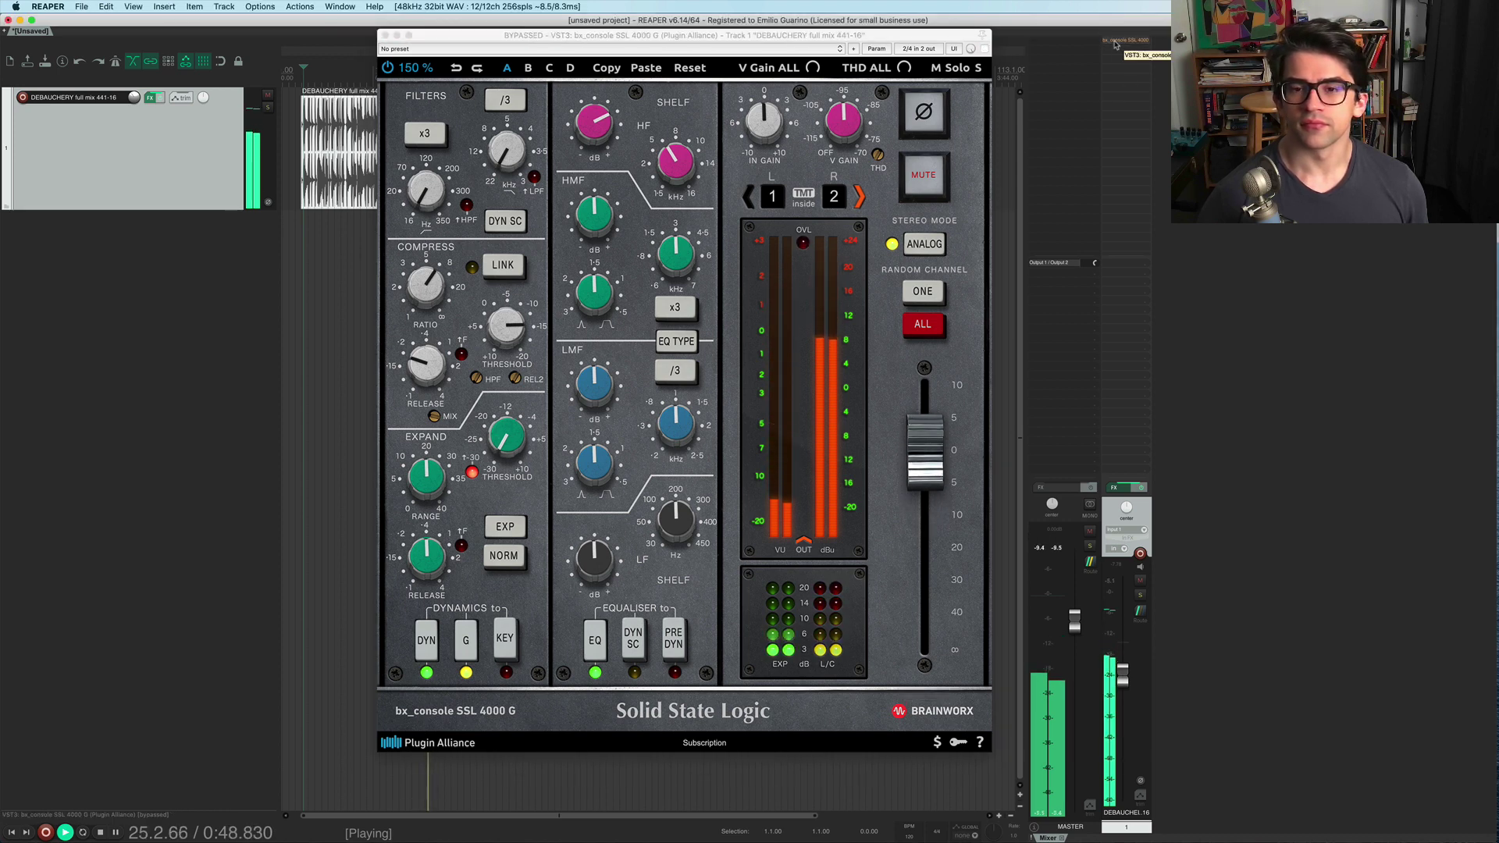
{"action": "left_click", "coordinate": [1117, 43], "text": "shift"}
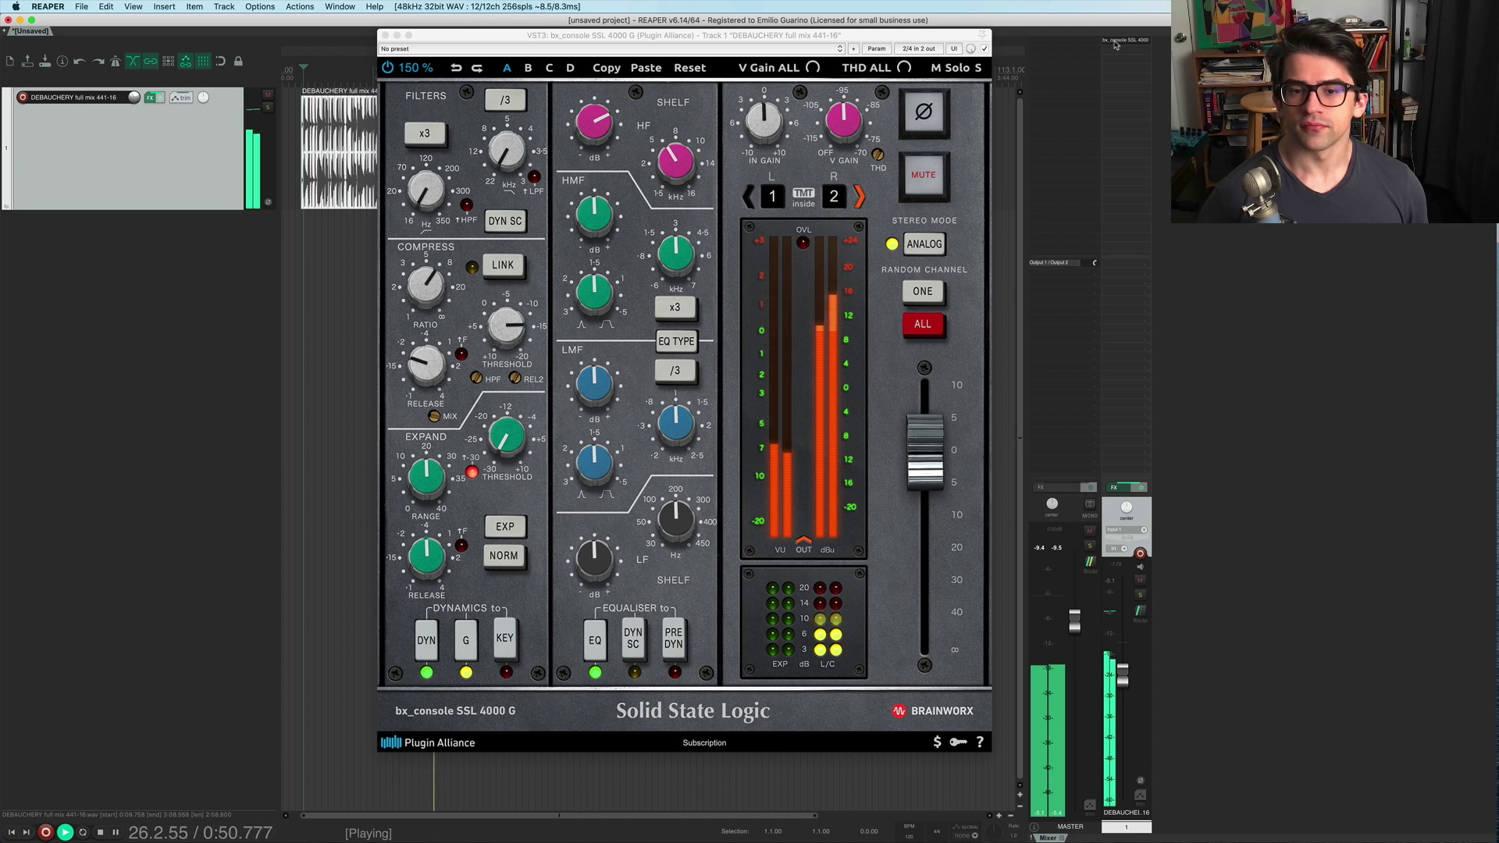
{"action": "left_click", "coordinate": [1117, 45], "text": "shift"}
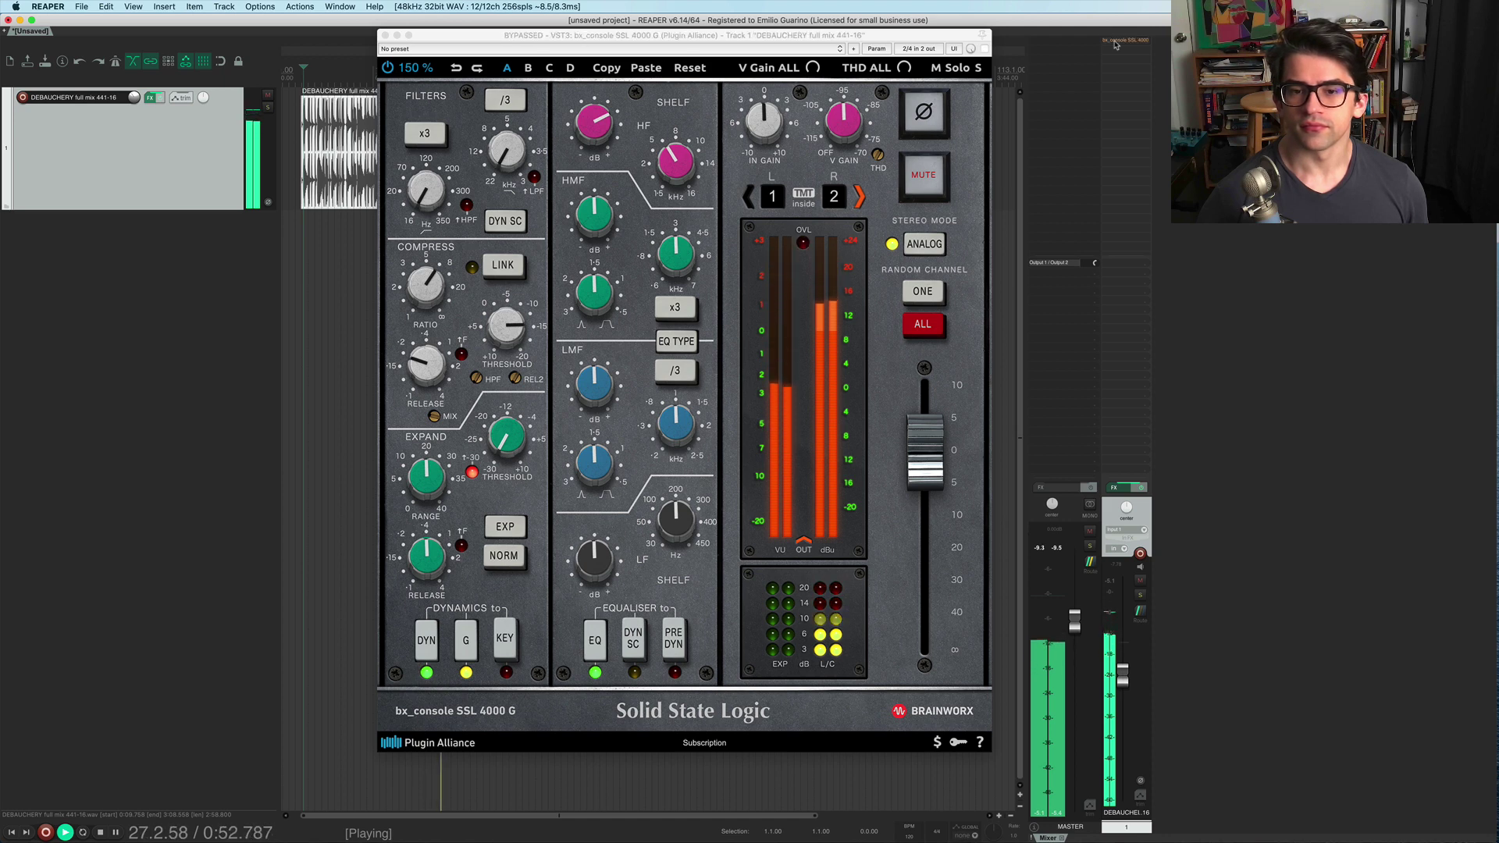
{"action": "left_click", "coordinate": [1117, 45], "text": "shift"}
{"action": "key", "text": "space"}
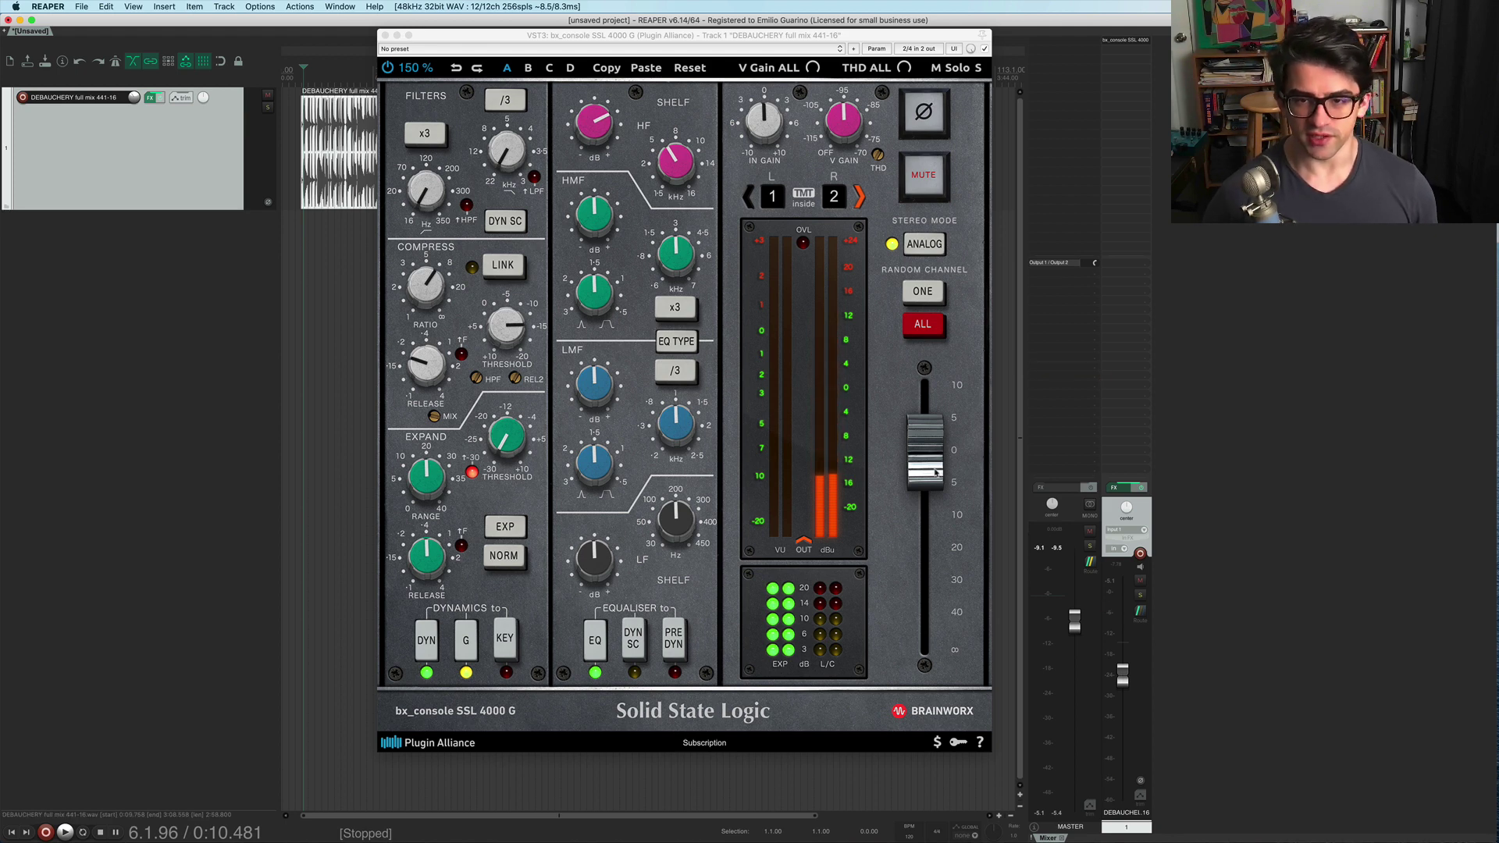
Pull the plugin's output fader far down, start the playback, and bring the fader partway back up.
{"action": "left_click_drag", "start_coordinate": [934, 485], "coordinate": [933, 552]}
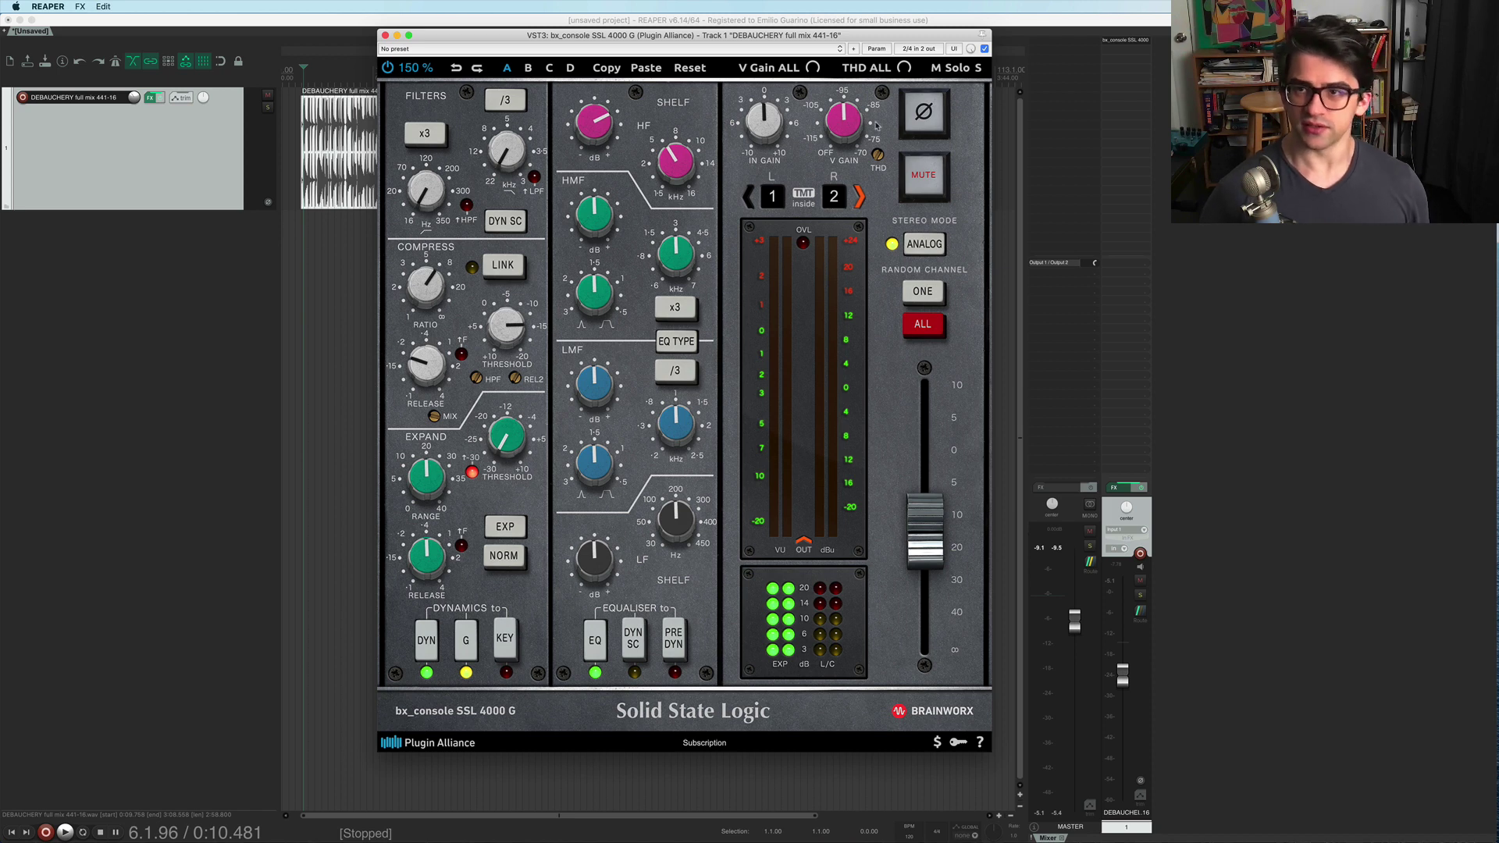
{"action": "mouse_move", "coordinate": [477, 402]}
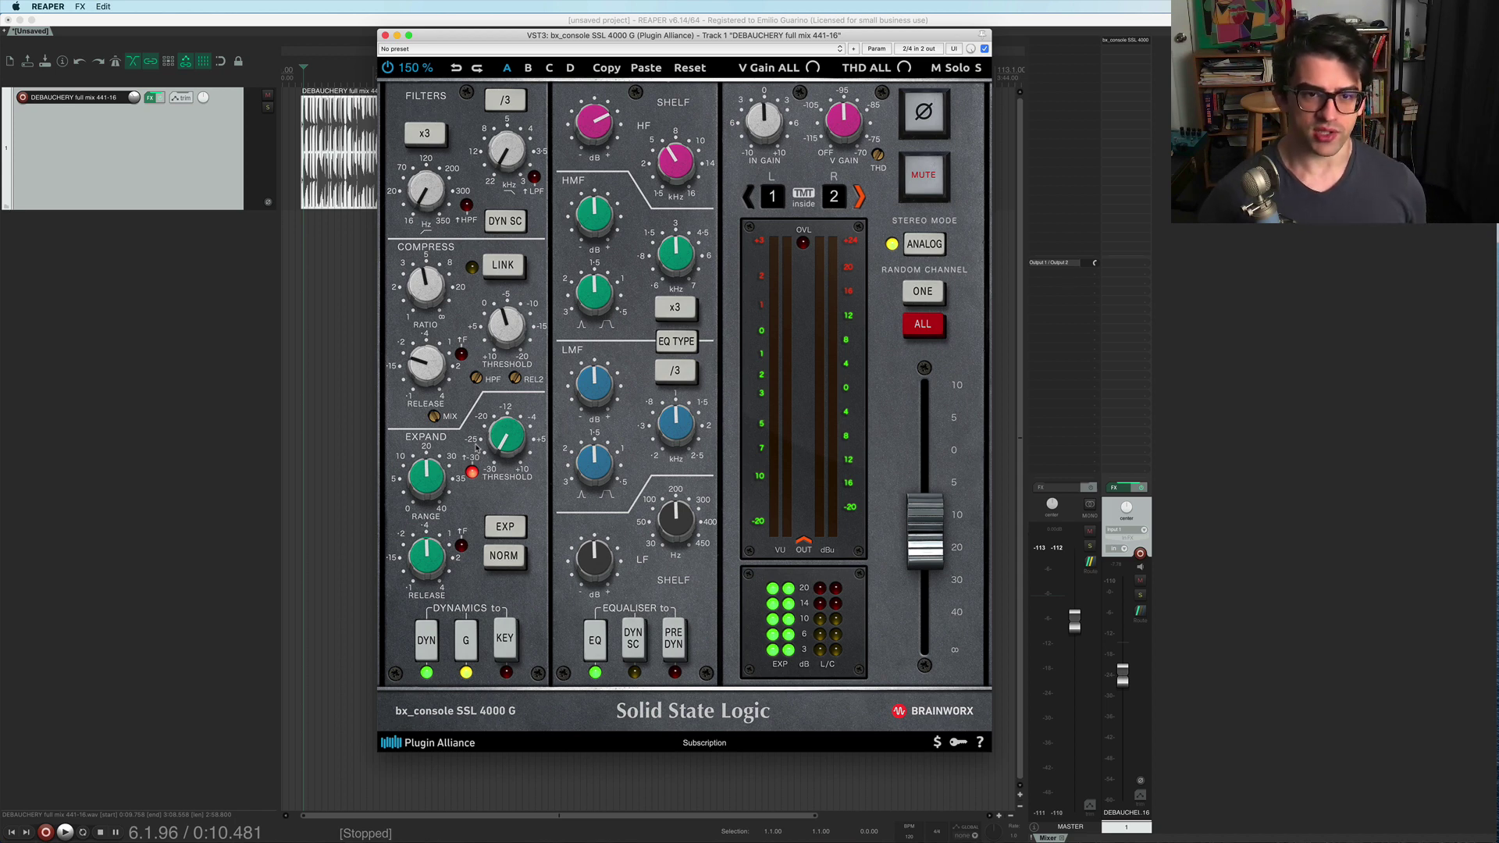
{"action": "key", "text": "space"}
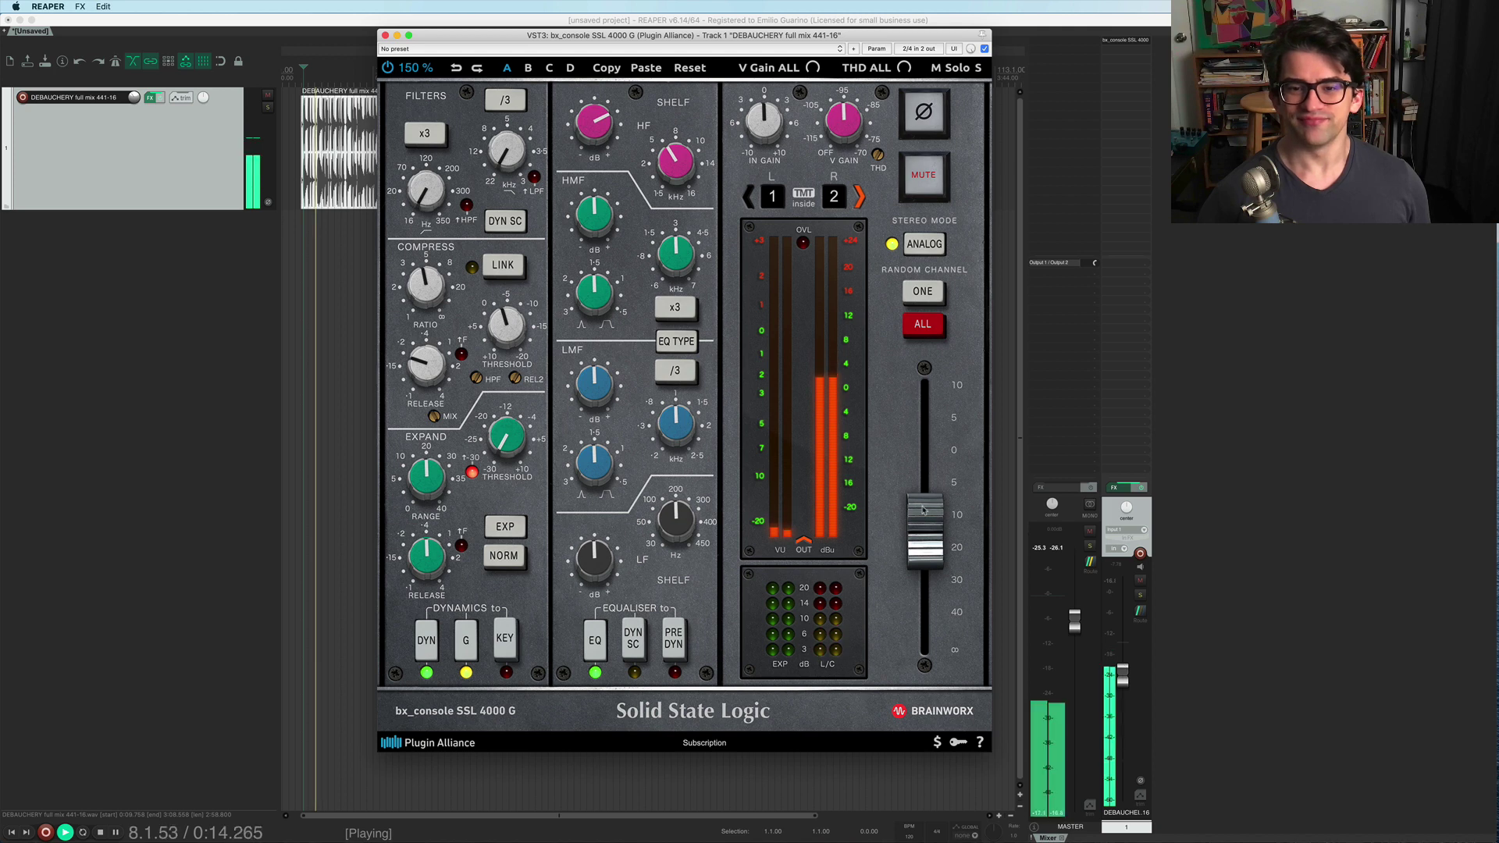
{"action": "left_click_drag", "start_coordinate": [923, 510], "coordinate": [924, 492]}
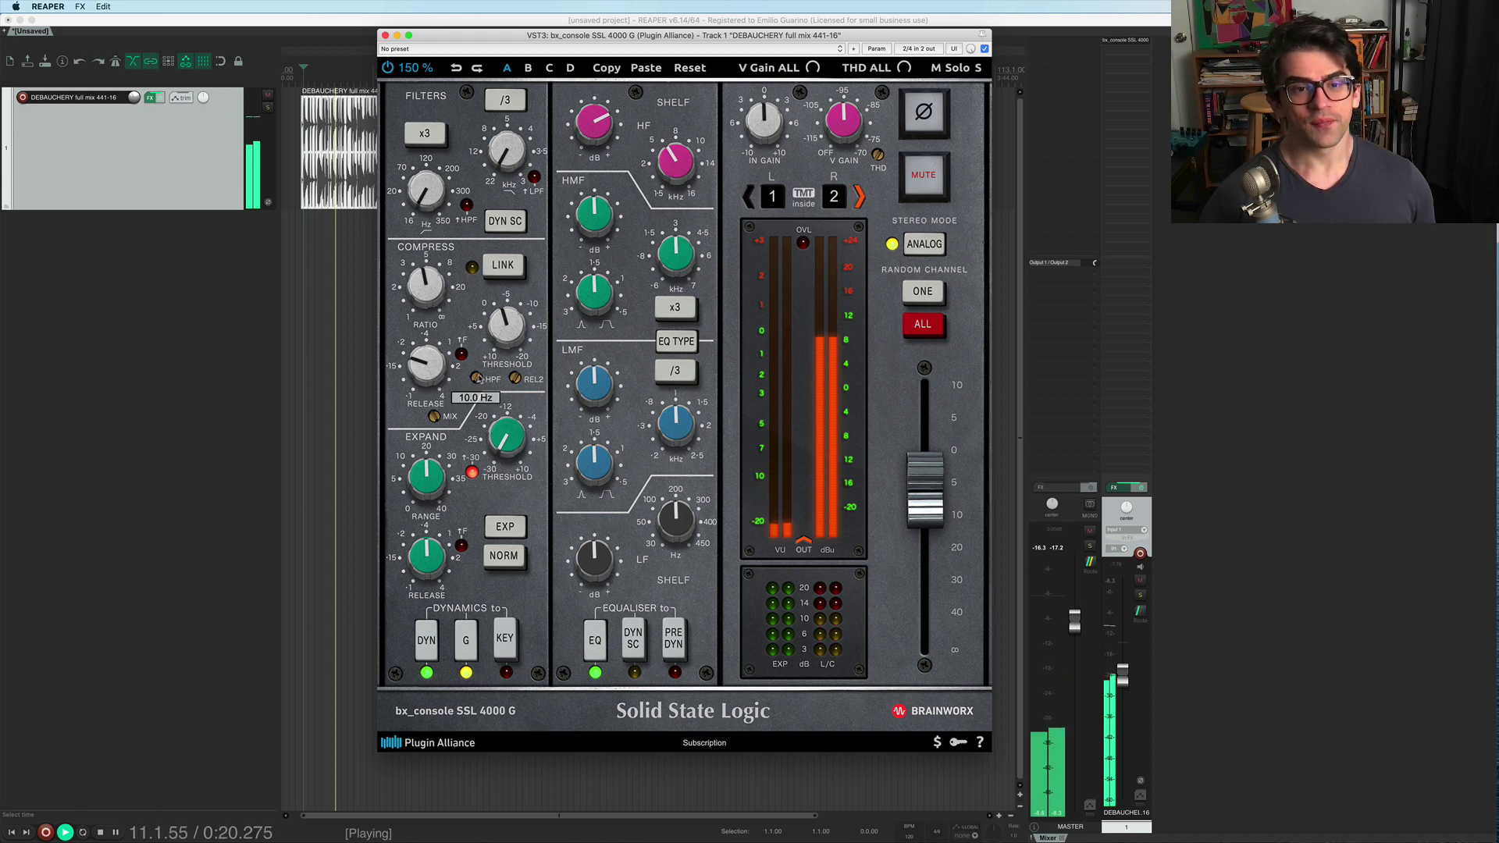
Sweep the compressor's high-pass filter up from 10 Hz to 101.6 Hz and back below 60 Hz while listening.
{"action": "left_click_drag", "start_coordinate": [477, 378], "coordinate": [502, 282]}
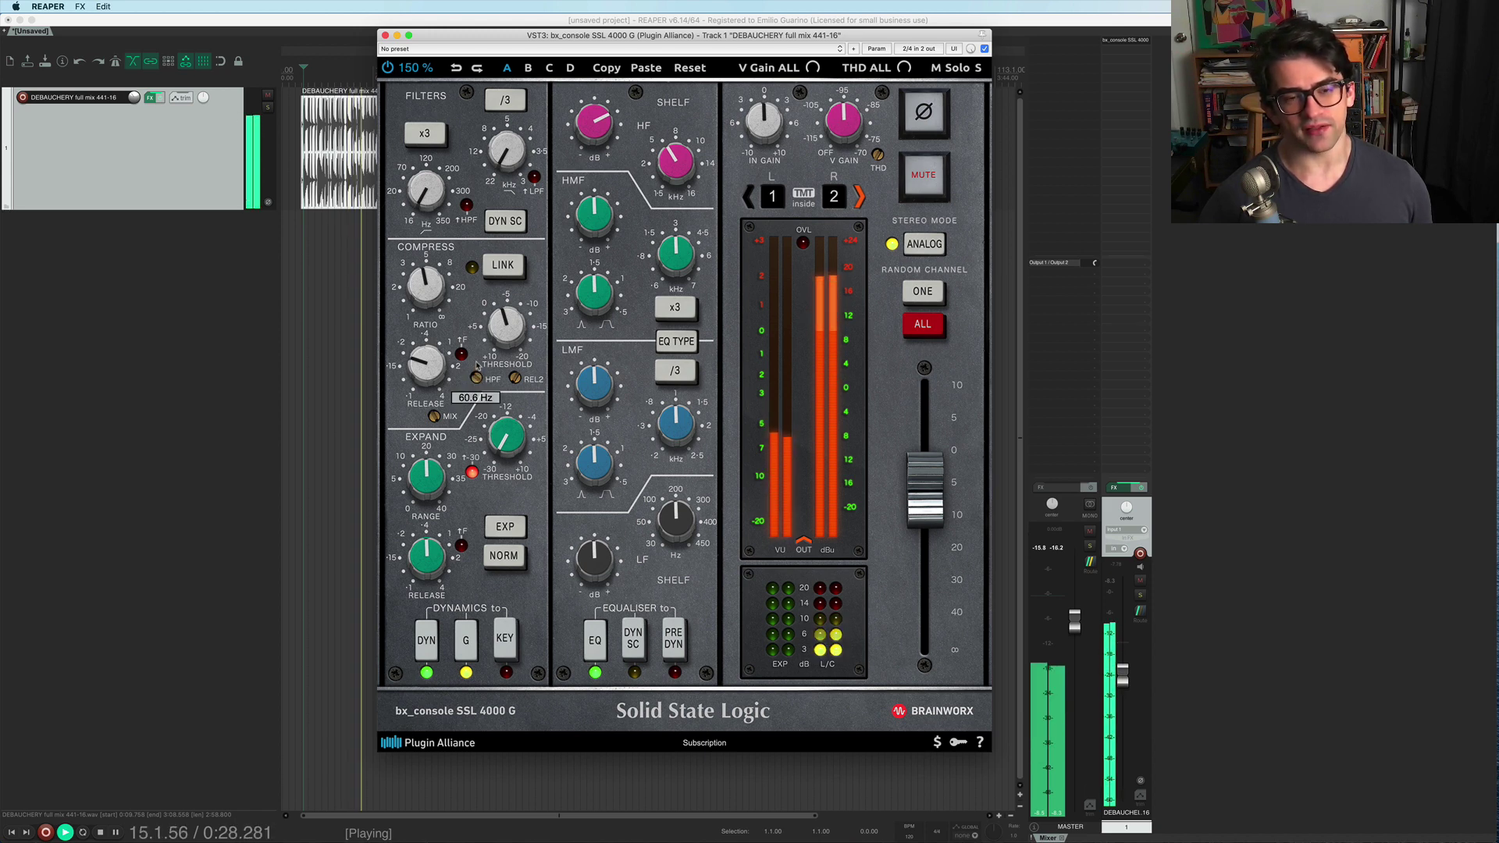
{"action": "left_click_drag", "start_coordinate": [477, 365], "coordinate": [476, 363]}
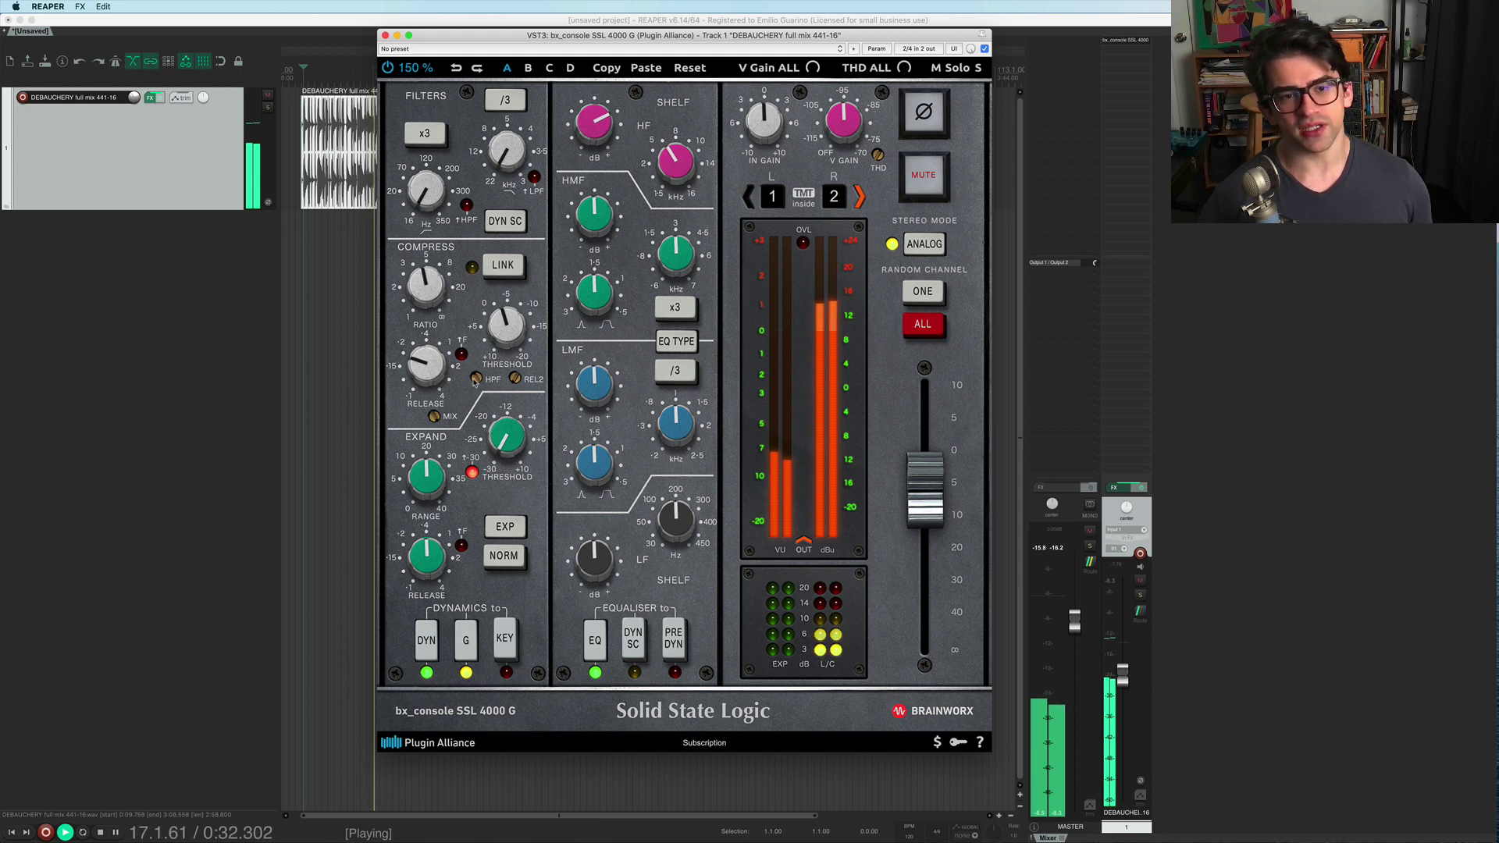
{"action": "mouse_move", "coordinate": [476, 378]}
{"action": "scroll", "coordinate": [476, 378], "scroll_direction": "down", "scroll_amount": 2}
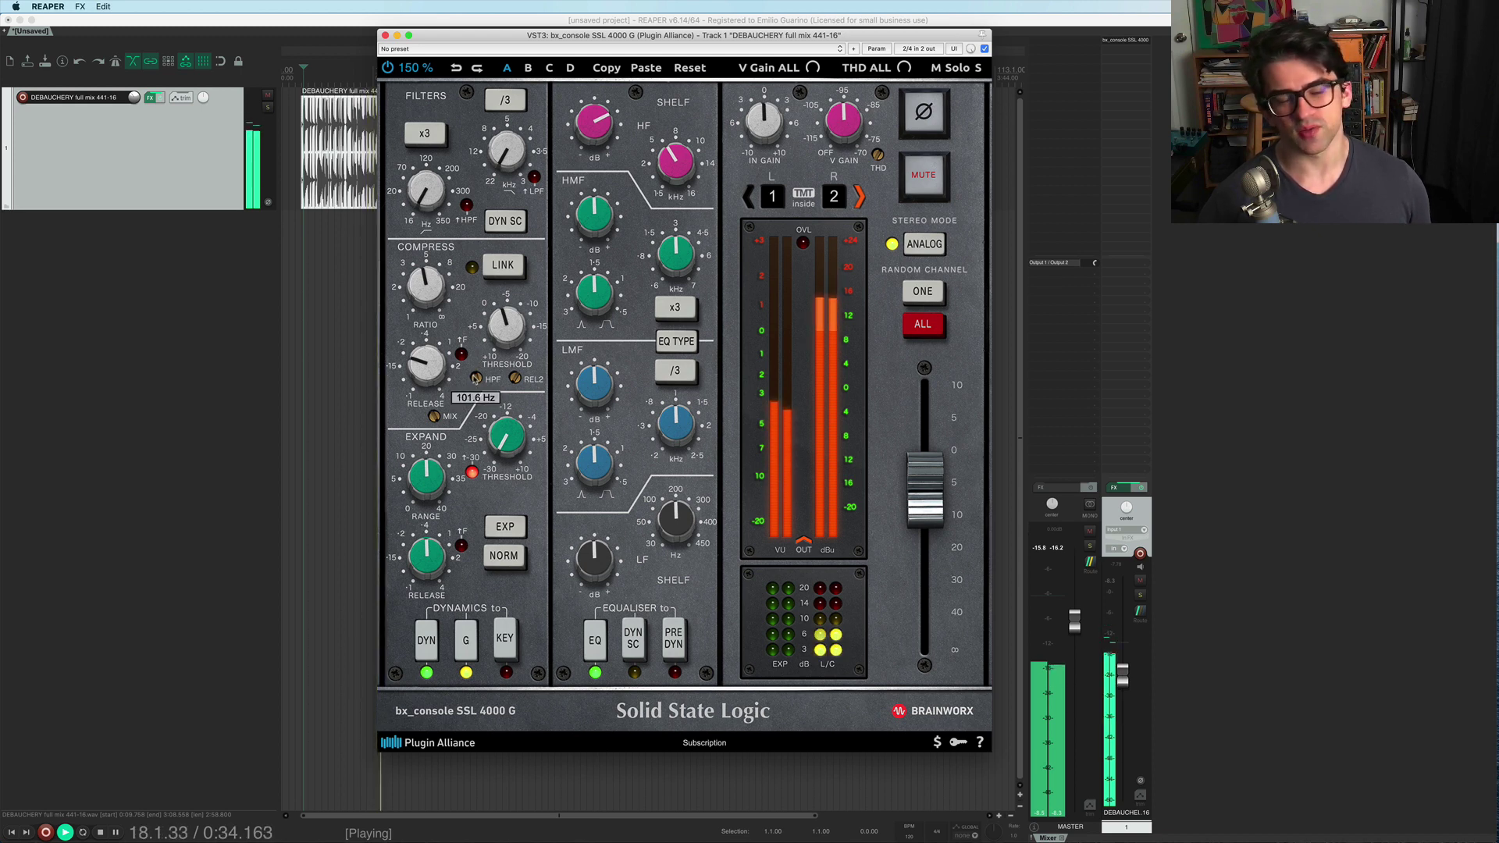
{"action": "scroll", "coordinate": [476, 378], "scroll_direction": "down", "scroll_amount": 6}
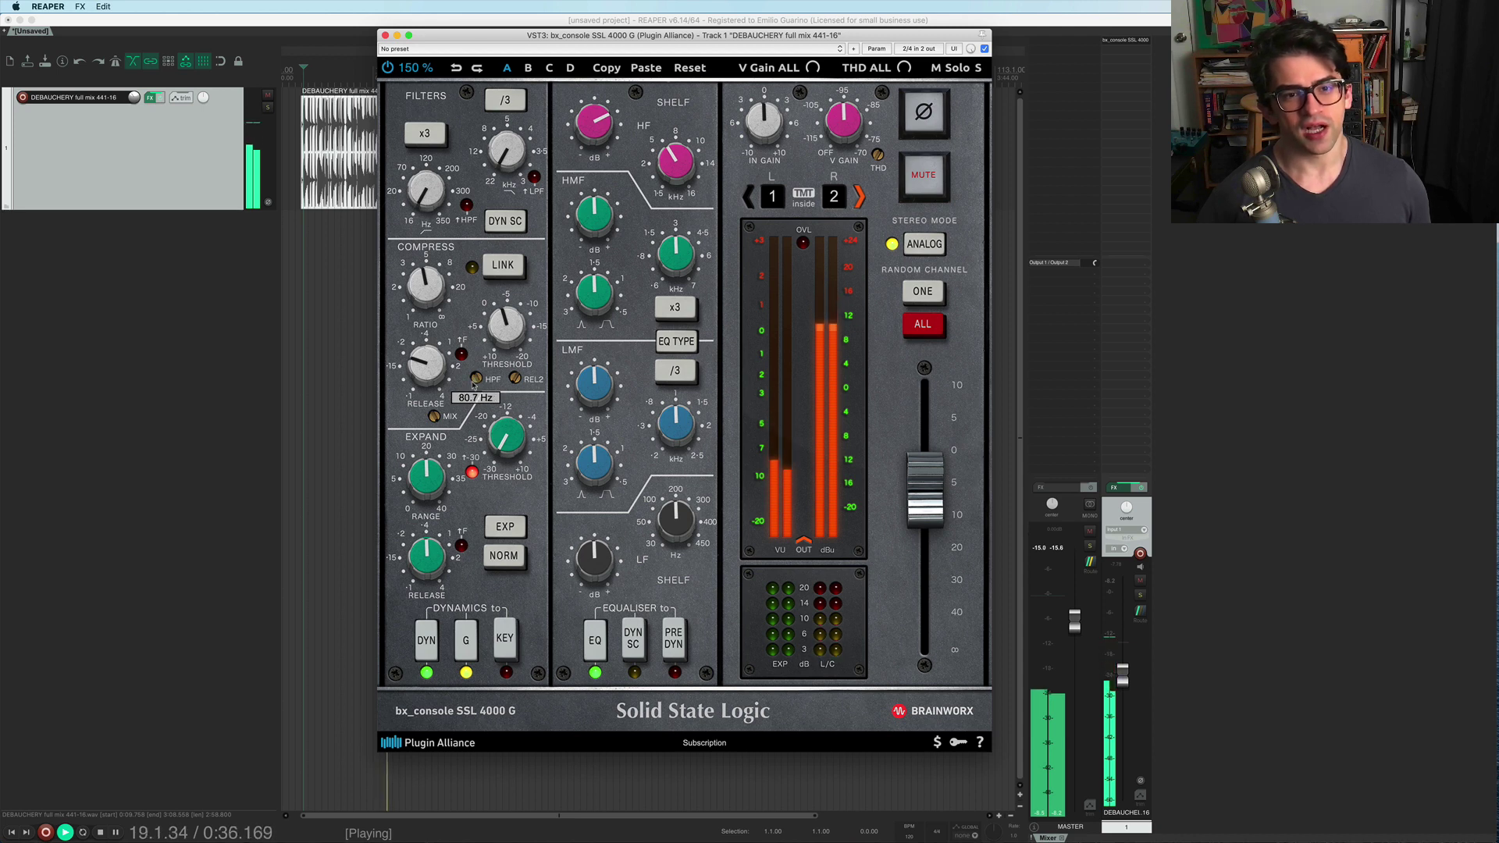
{"action": "scroll", "coordinate": [475, 383], "scroll_direction": "up", "scroll_amount": 10}
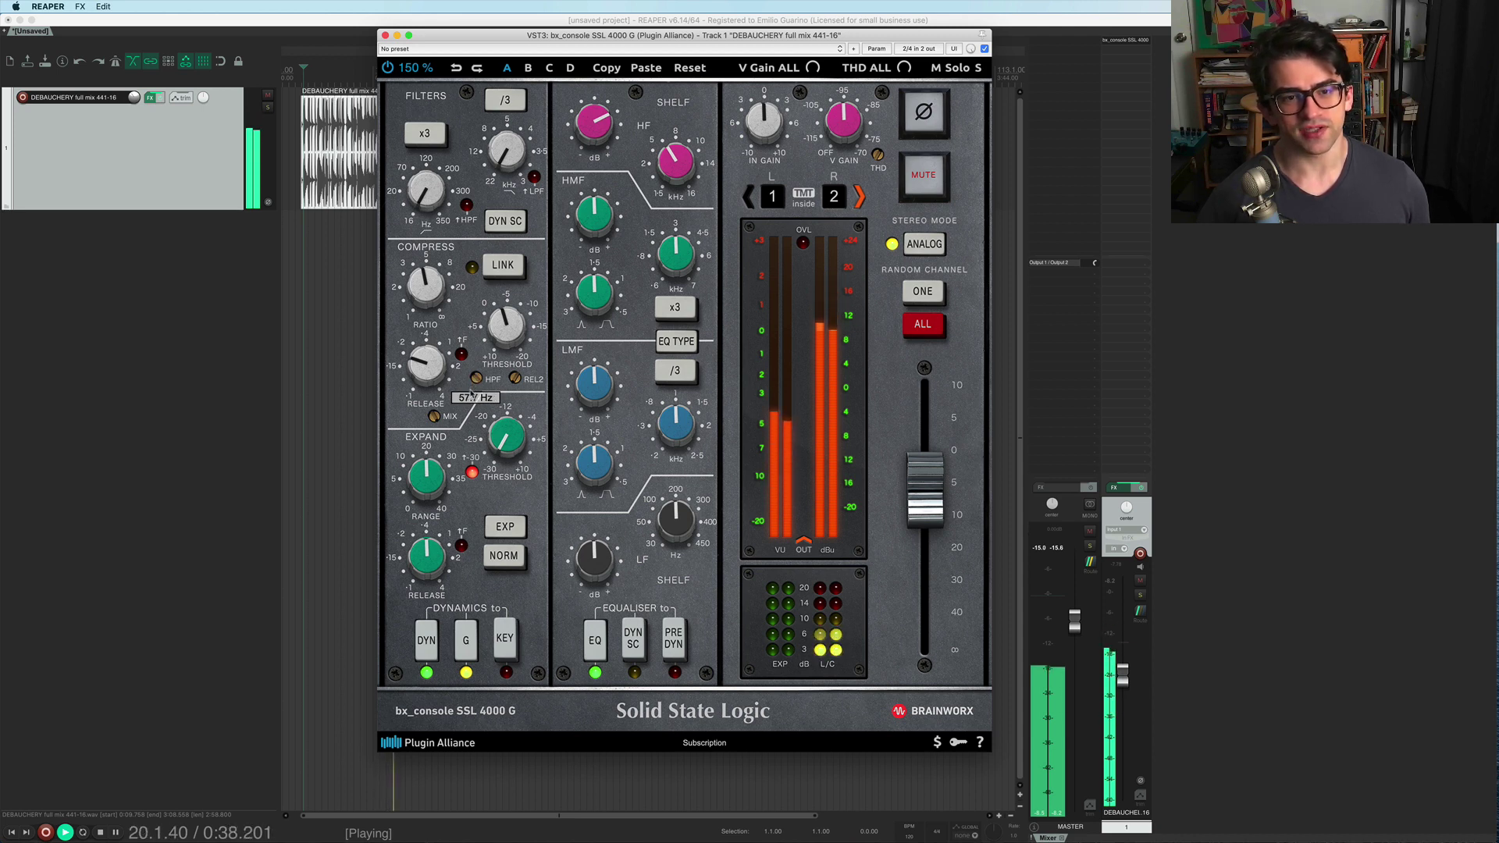
{"action": "scroll", "coordinate": [475, 376], "scroll_direction": "up", "scroll_amount": 1}
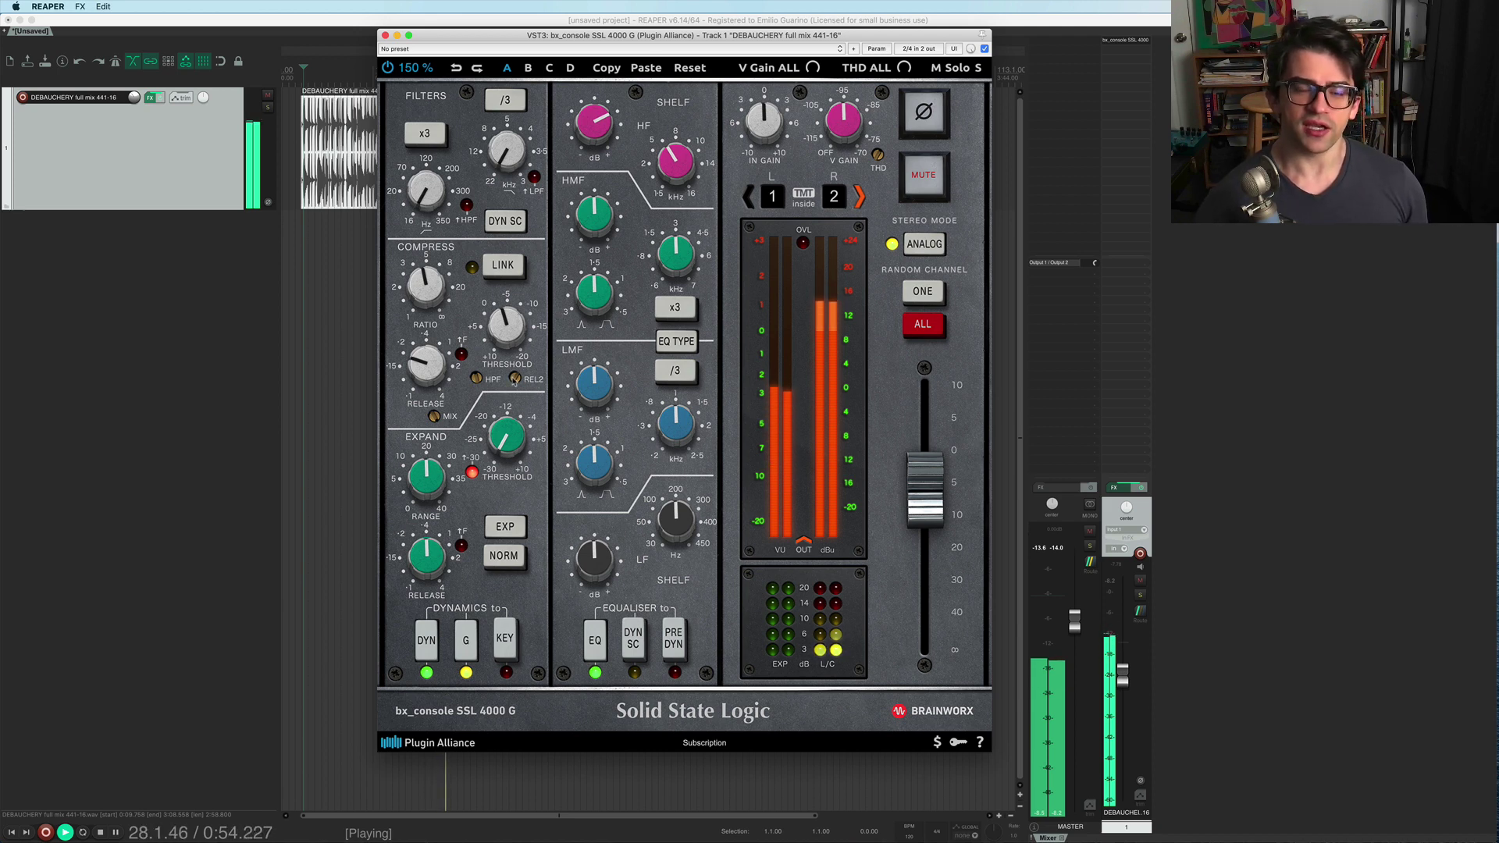
Stop the playback and adjust the compressor's REL2 control.
{"action": "key", "text": "space"}
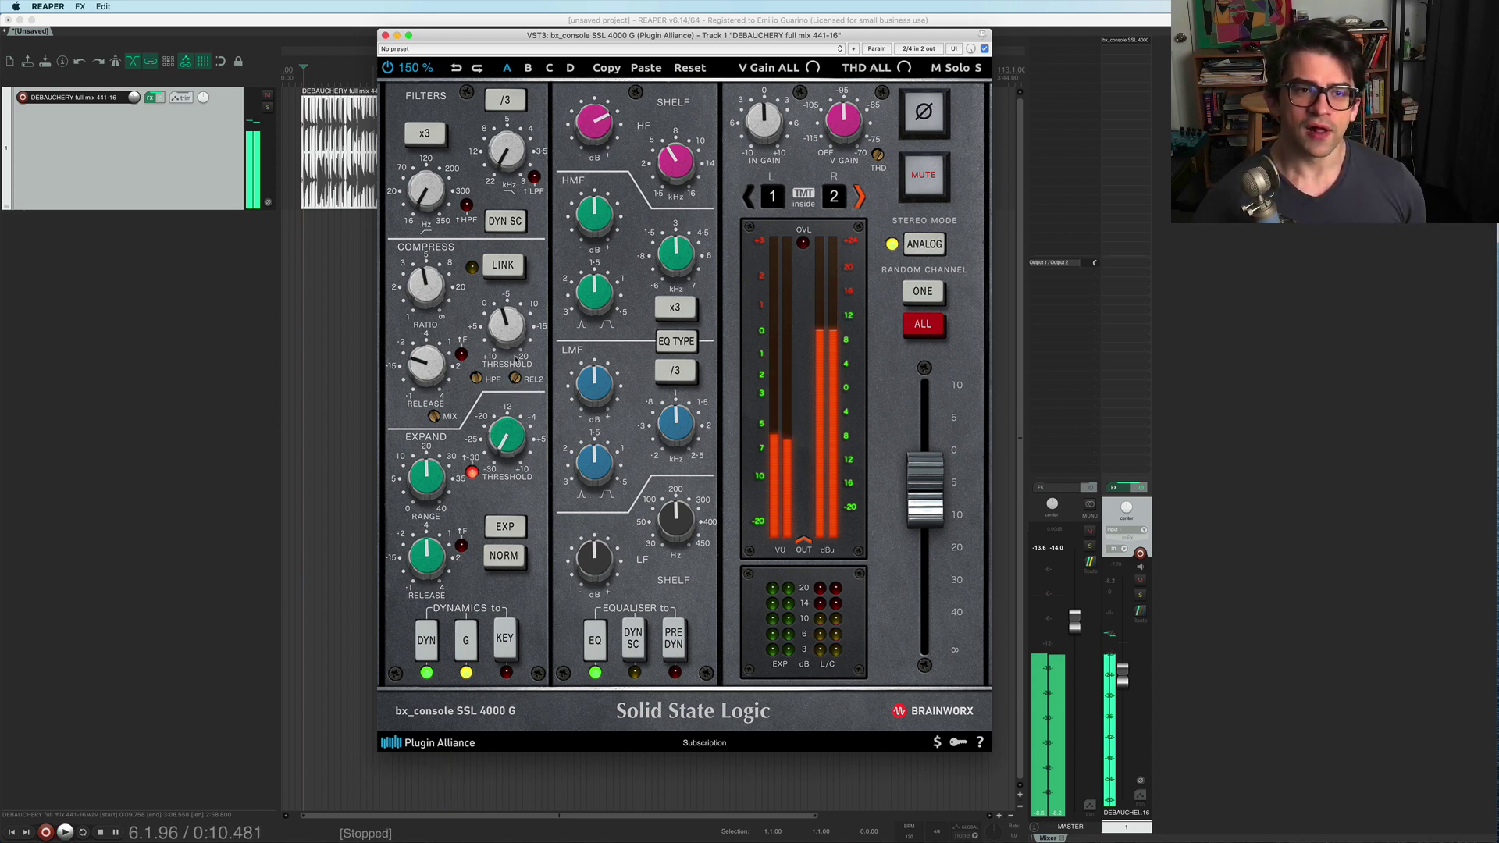
{"action": "left_click_drag", "start_coordinate": [515, 379], "coordinate": [515, 369]}
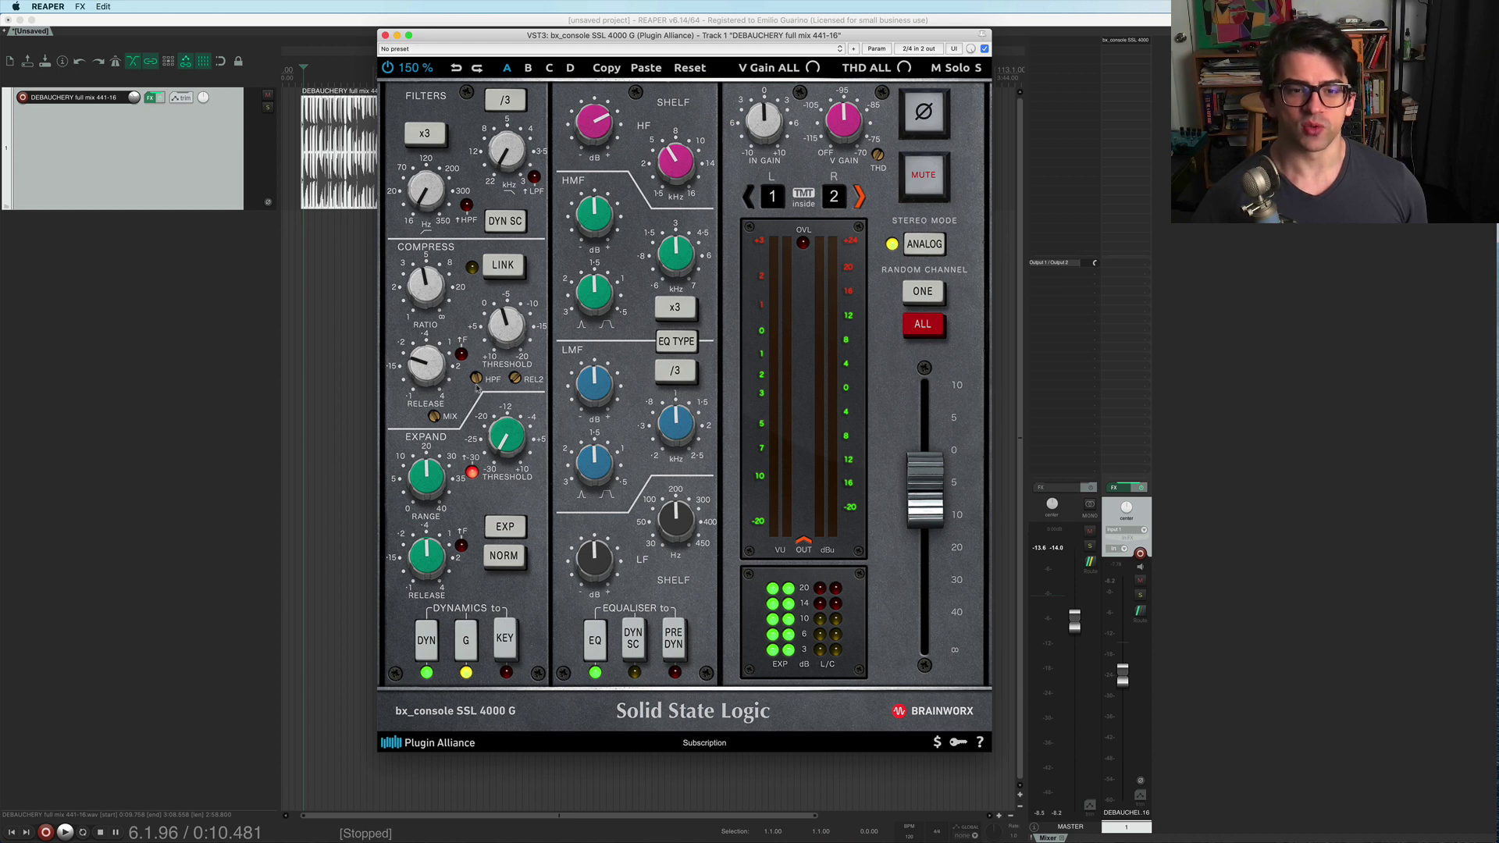
Play the mix, raise the expander threshold all the way up to +10 while listening, and stop the playback.
{"action": "left_click", "coordinate": [520, 382]}
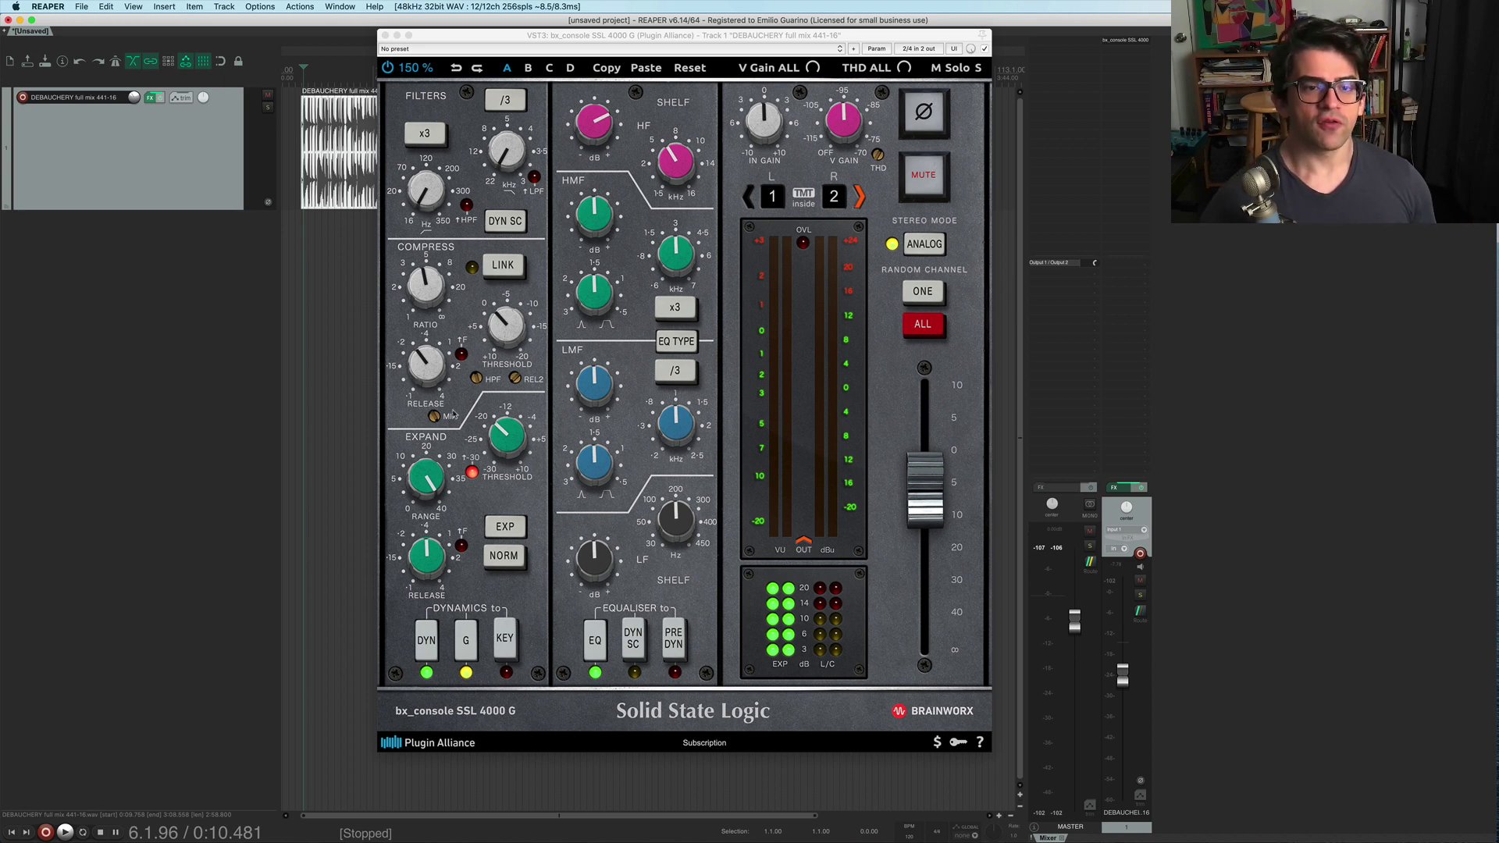
{"action": "key", "text": "space"}
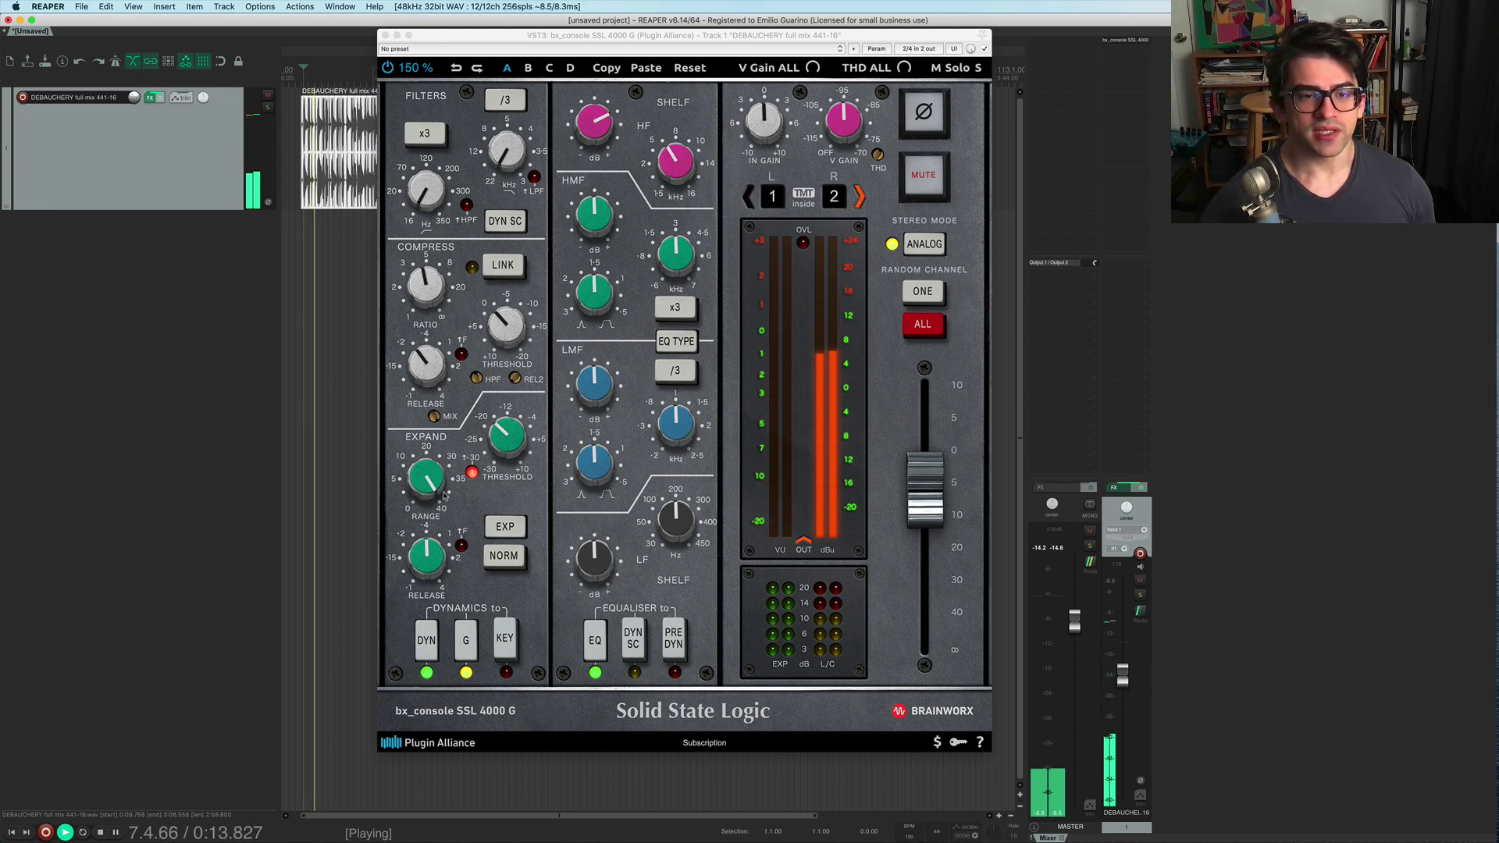
{"action": "left_click", "coordinate": [496, 439]}
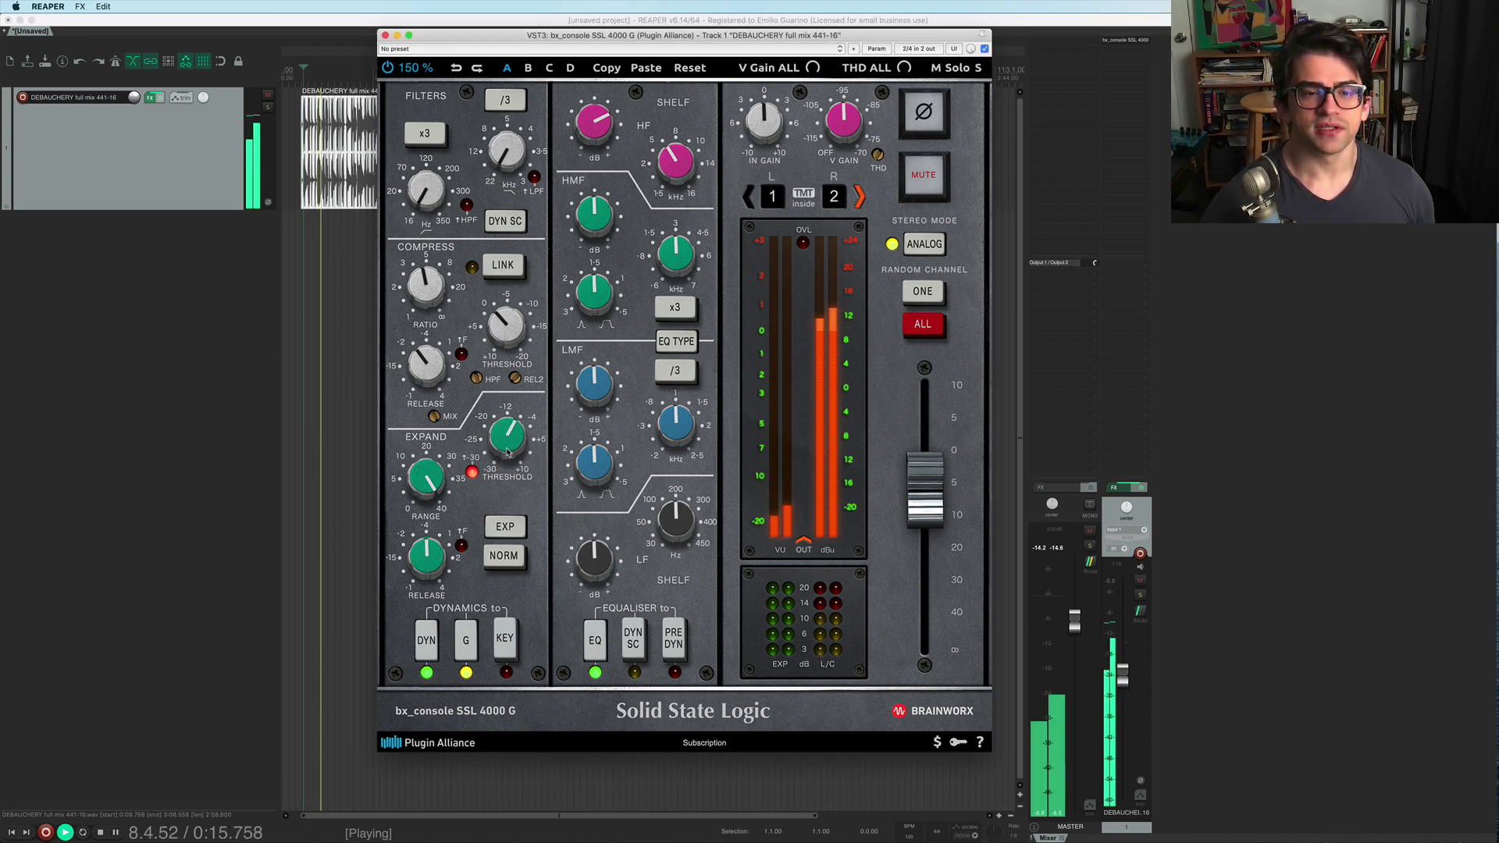
{"action": "left_click", "coordinate": [508, 441]}
{"action": "left_click_drag", "start_coordinate": [508, 441], "coordinate": [514, 416]}
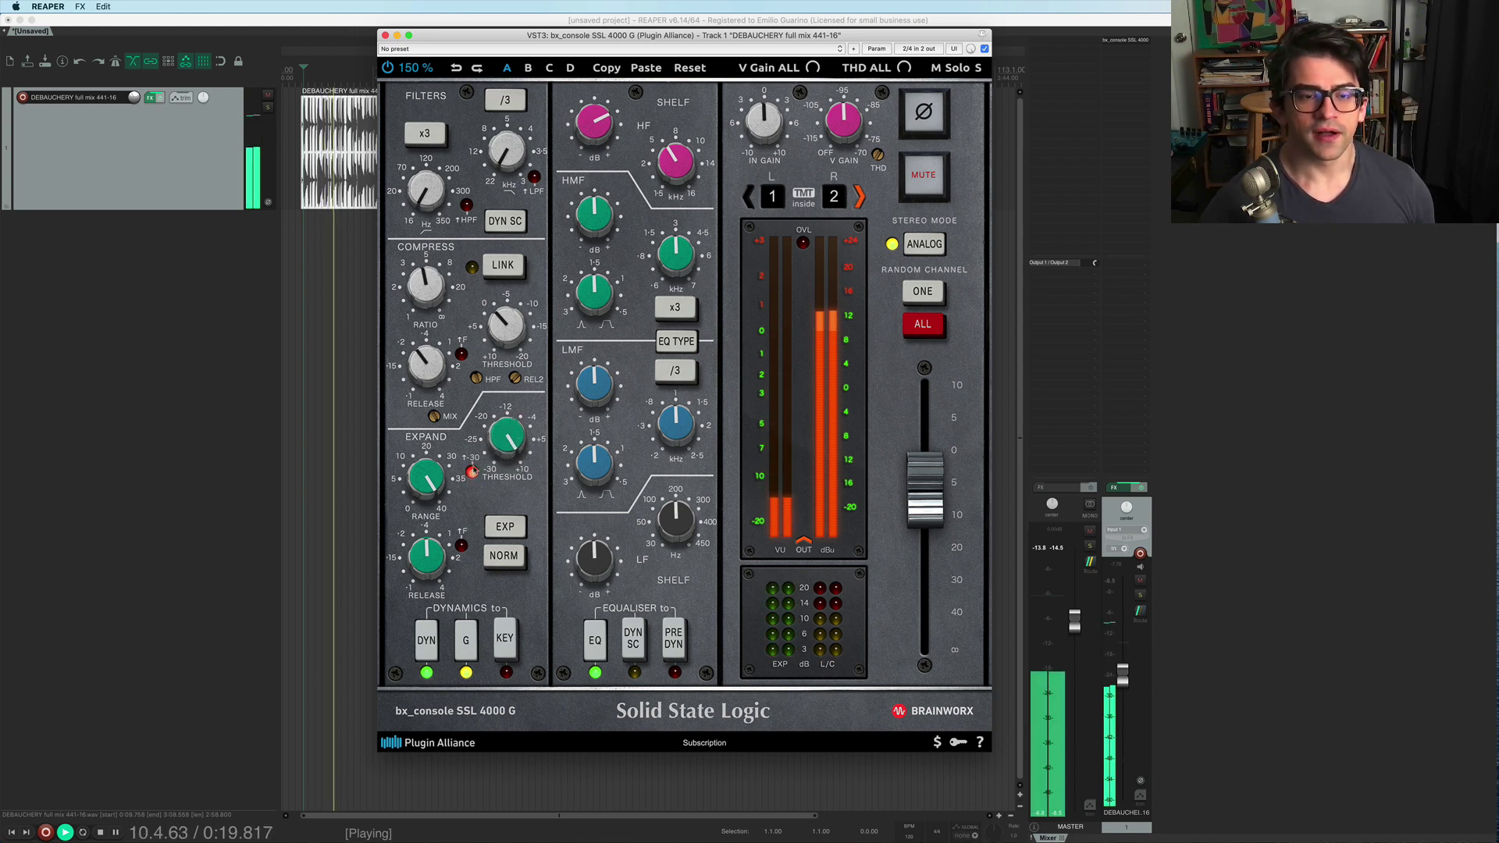
{"action": "key", "text": "space"}
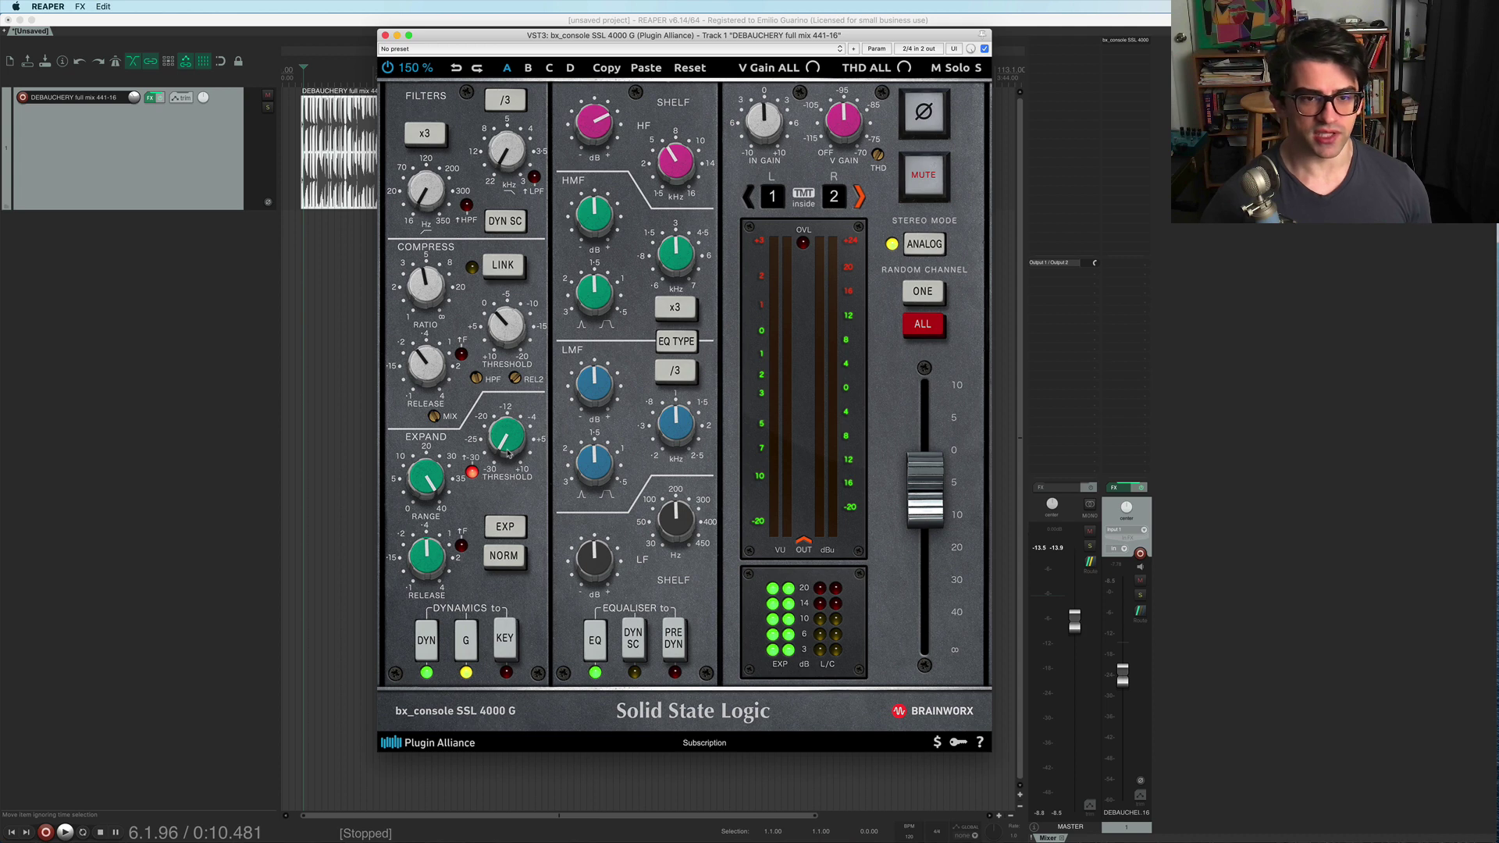
Raise the expander threshold from its minimum to about +10 and play the mix in short passes to check the EXP meter.
{"action": "left_click_drag", "start_coordinate": [509, 454], "coordinate": [505, 412]}
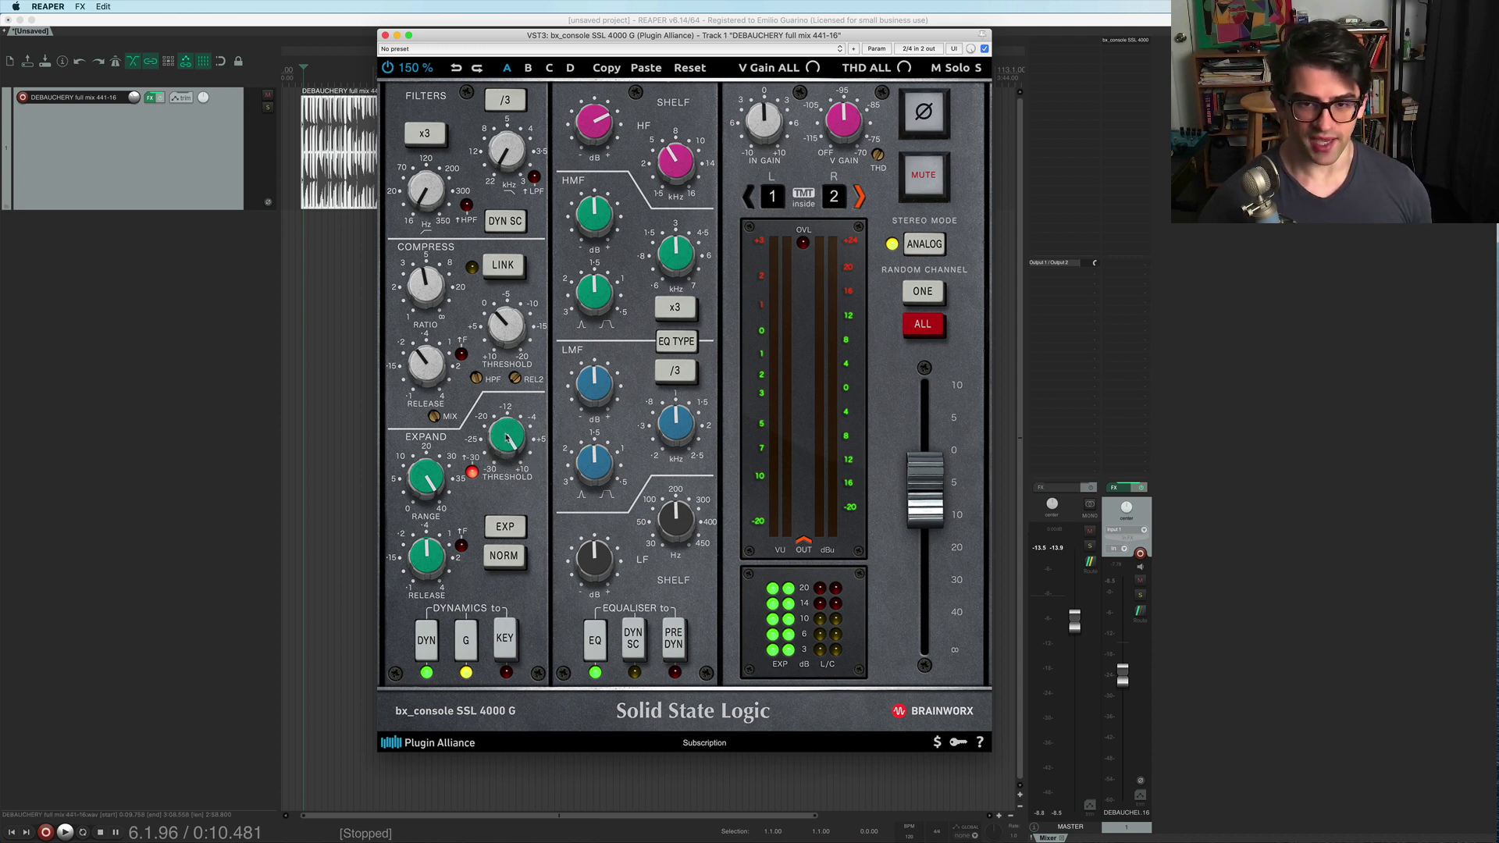
{"action": "key", "text": "space"}
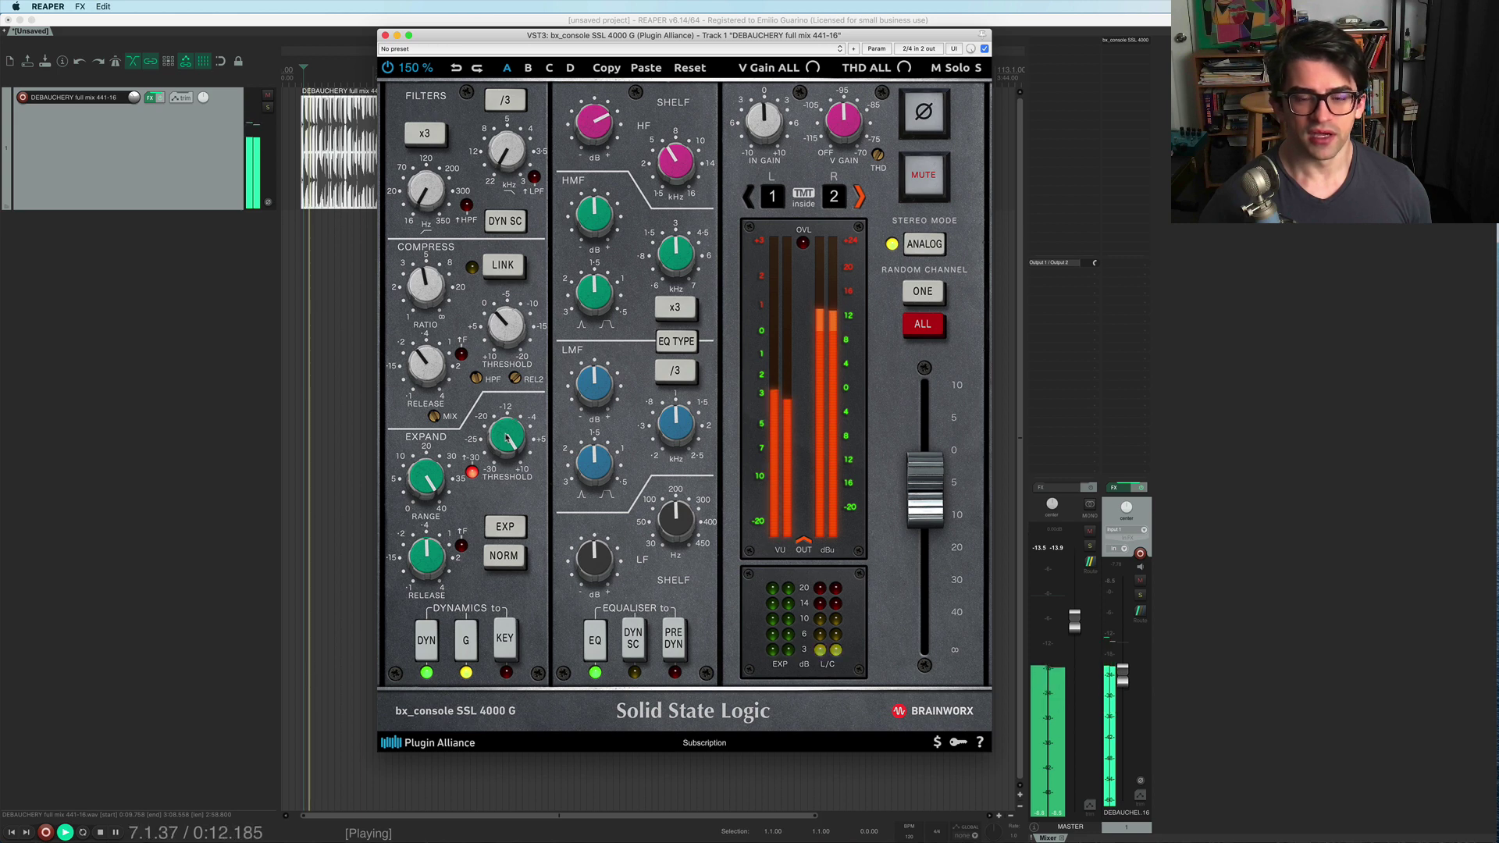
{"action": "key", "text": "space"}
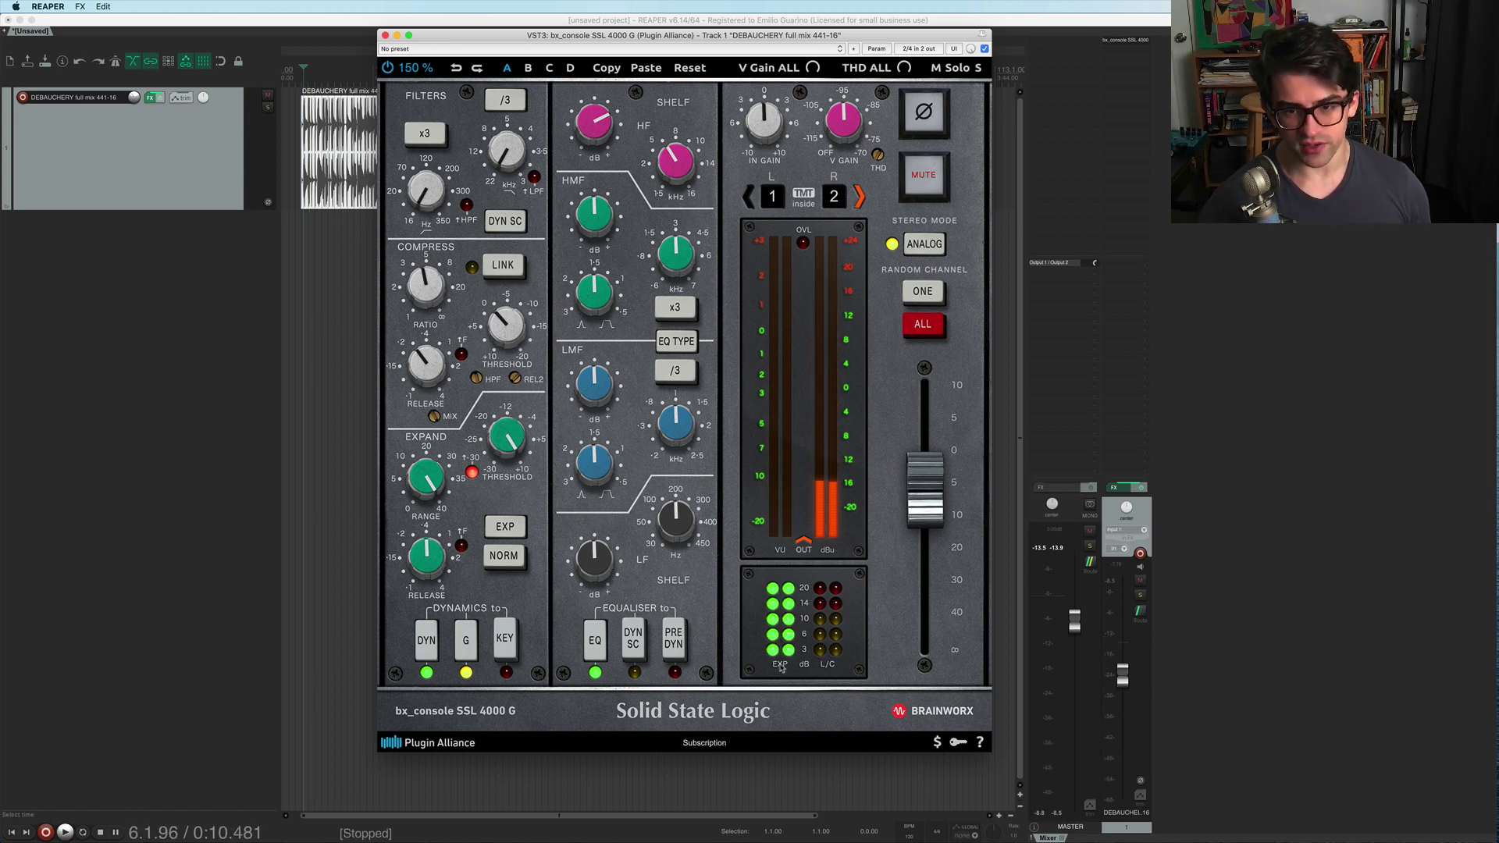
{"action": "key", "text": "space"}
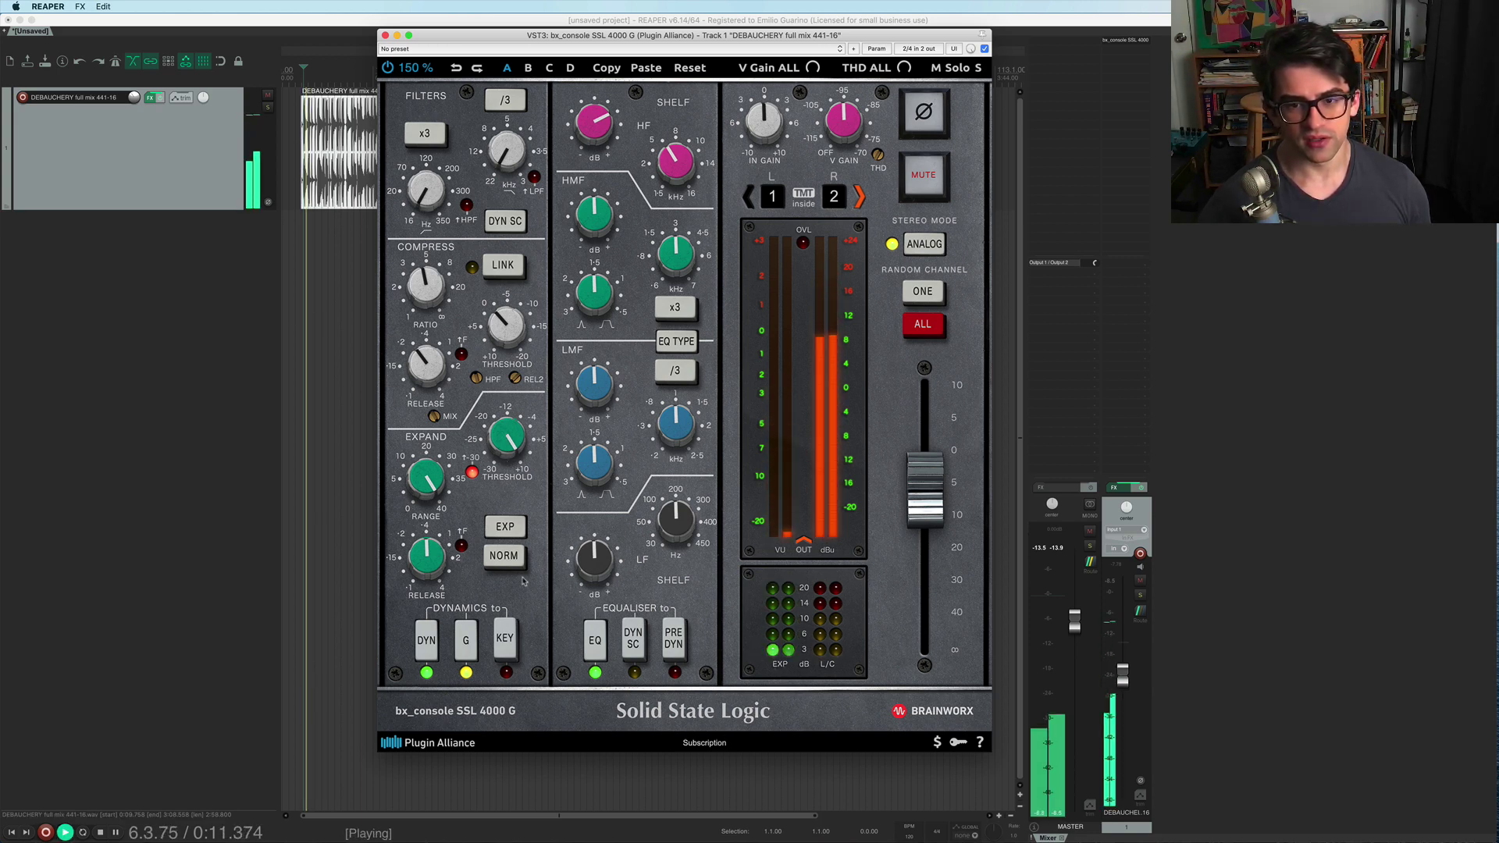
Compare the playing mix with the dynamics section switched off and on again, and stop the playback.
{"action": "left_click", "coordinate": [429, 641]}
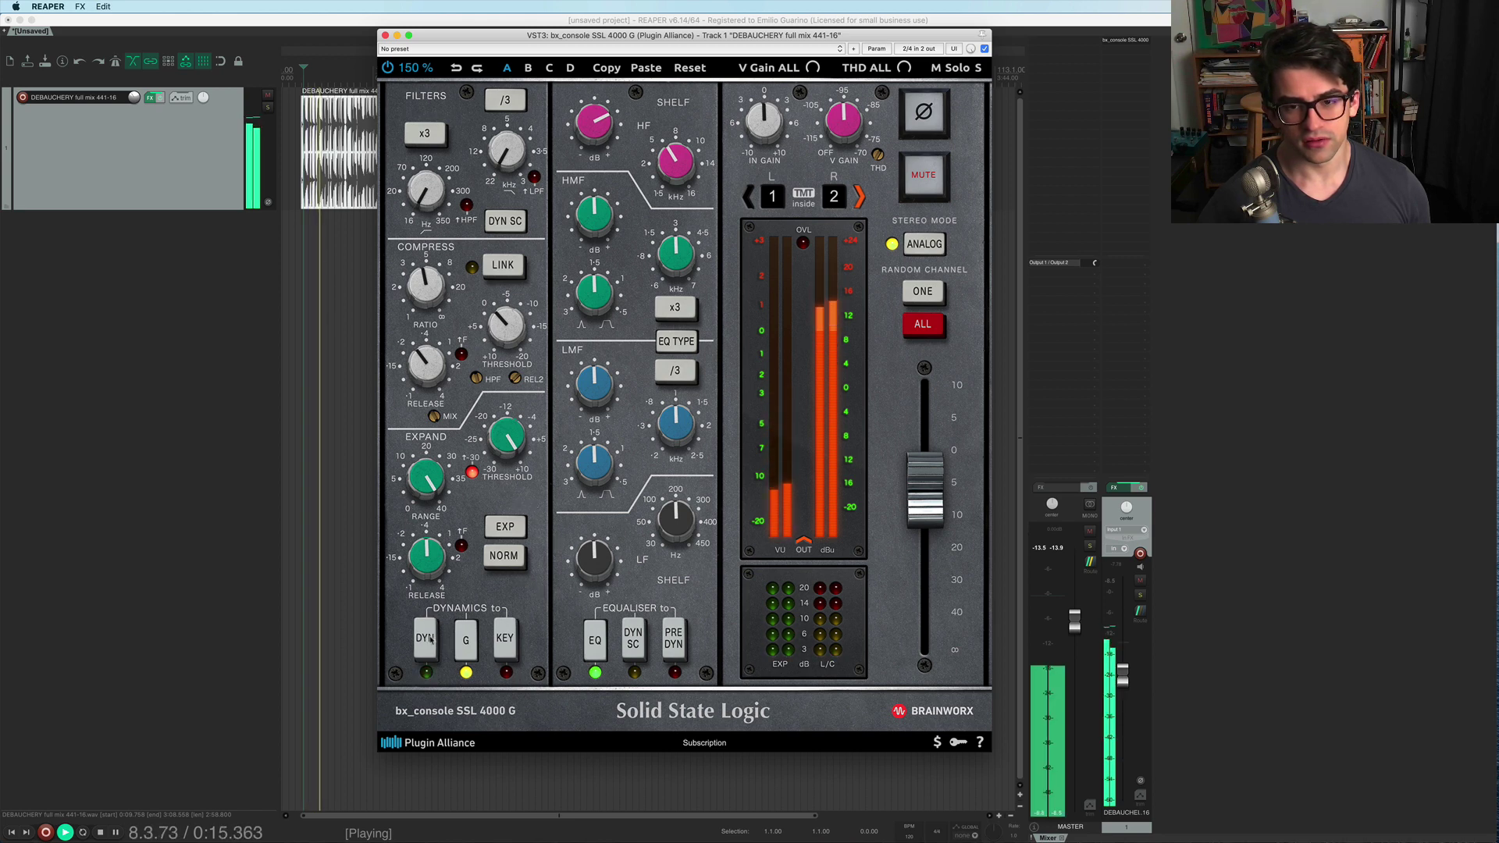
{"action": "left_click", "coordinate": [429, 640]}
{"action": "key", "text": "space"}
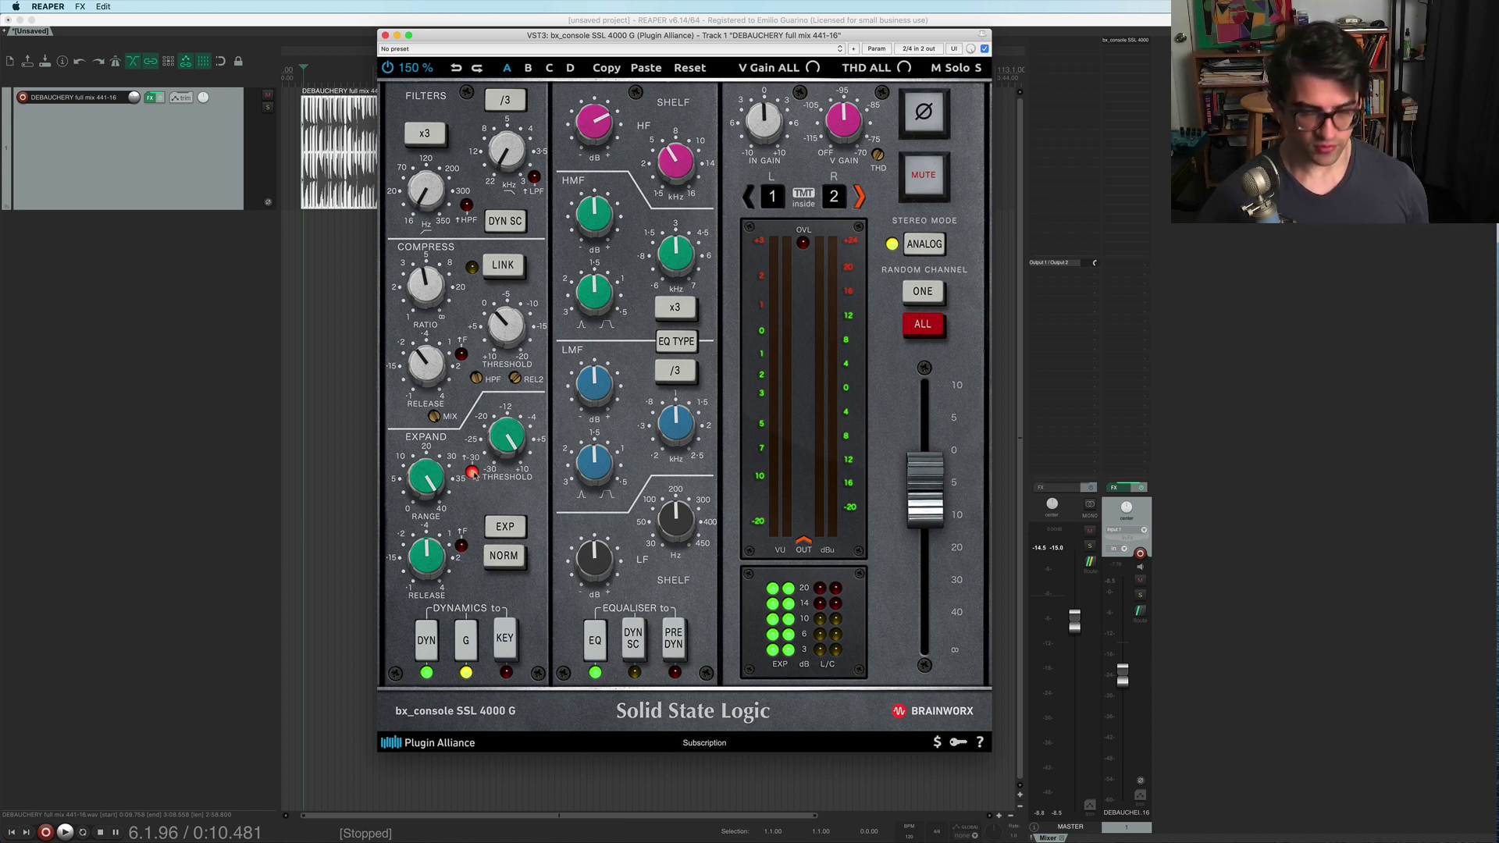
Switch off the expander threshold's -30 option, audition the mix with it off, and stop the playback.
{"action": "left_click", "coordinate": [472, 473]}
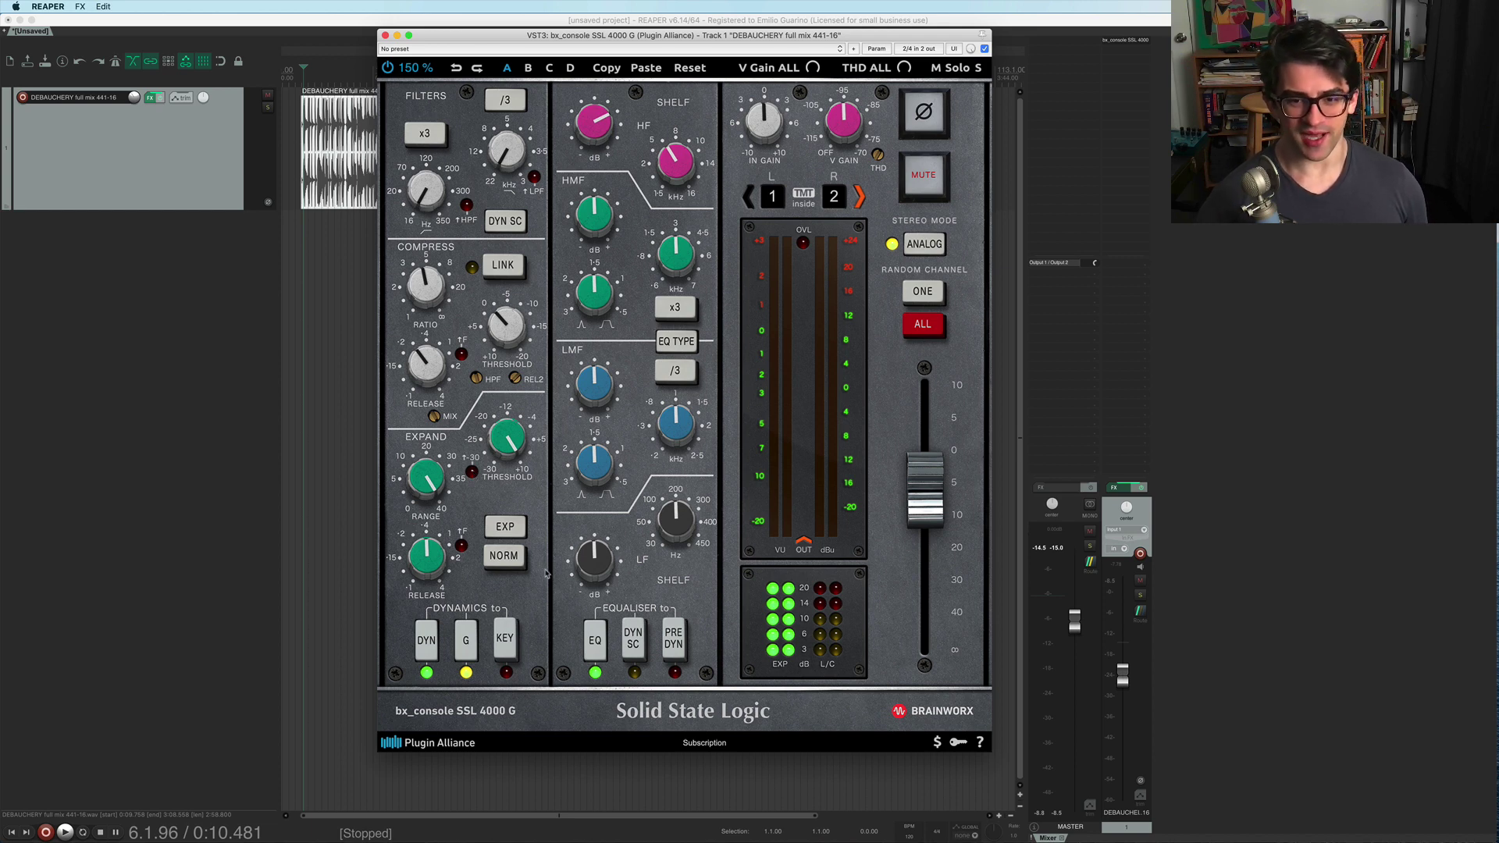
{"action": "key", "text": "space"}
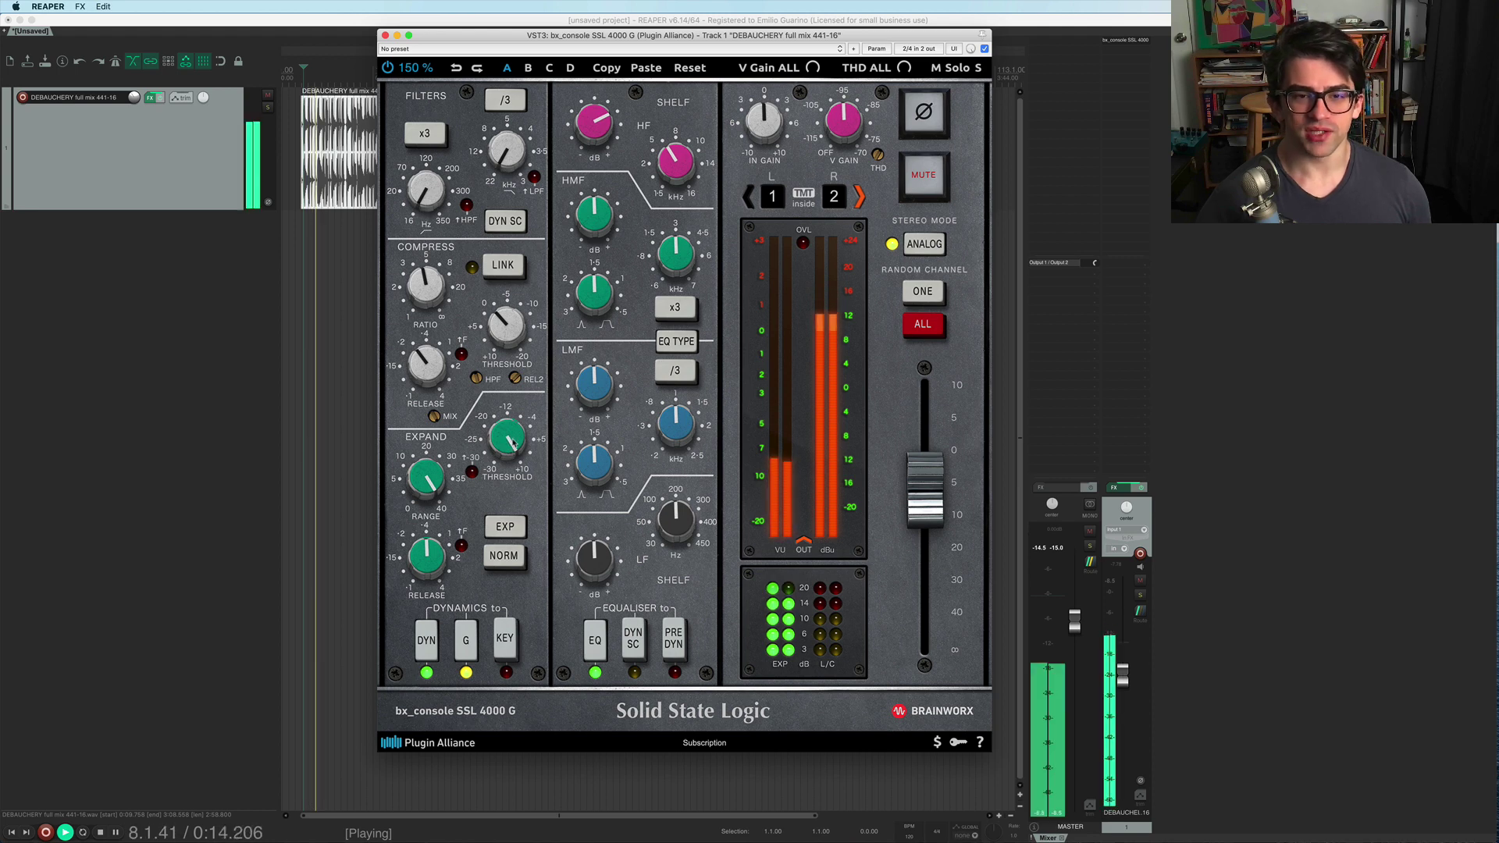
{"action": "left_click", "coordinate": [283, 457]}
{"action": "key", "text": "space"}
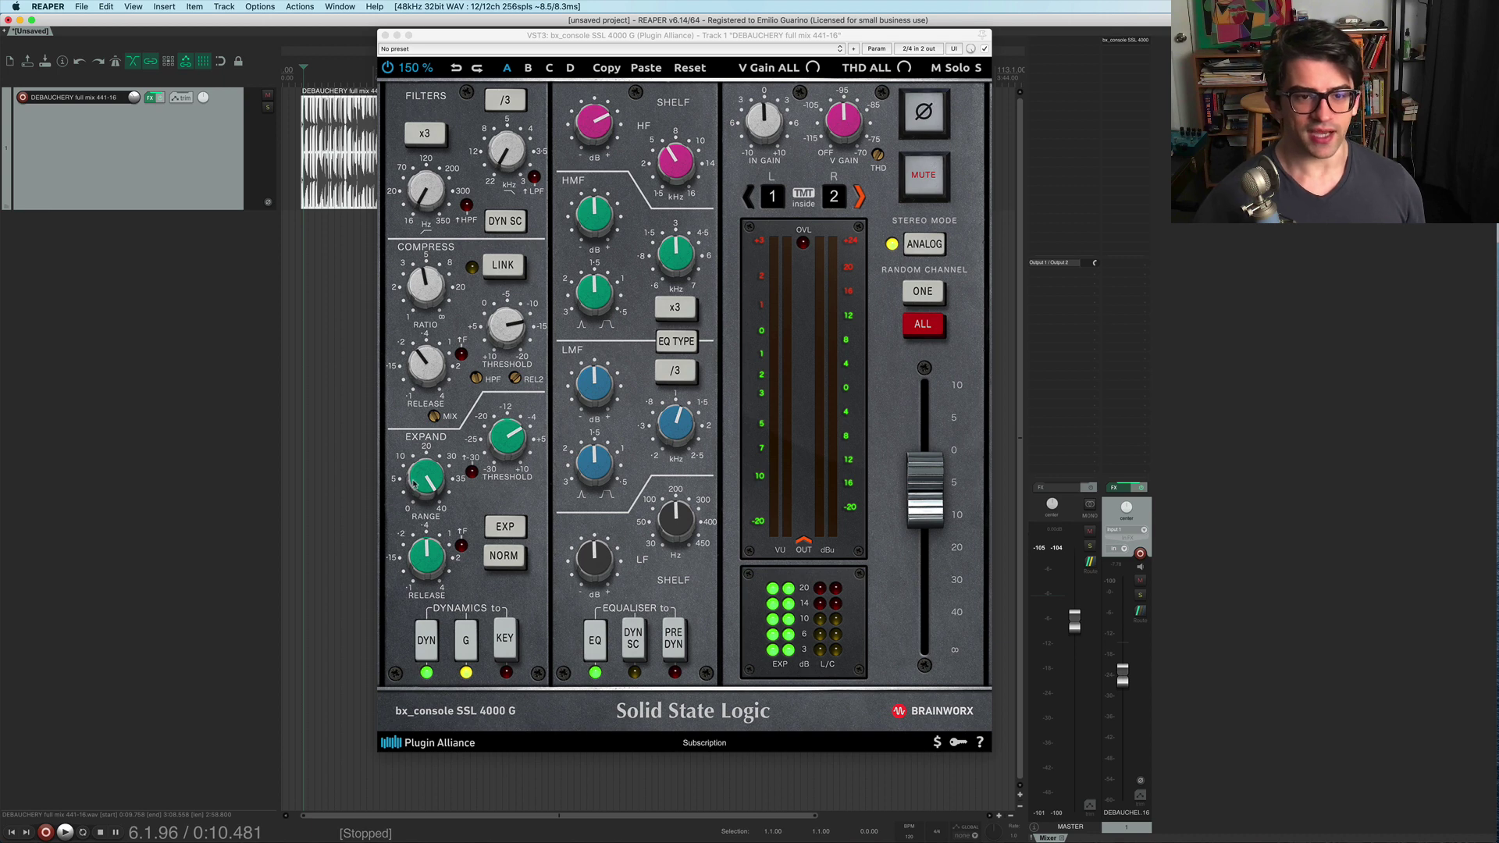
Lower the expander range in stages to about 6.8 dB.
{"action": "left_click_drag", "start_coordinate": [415, 484], "coordinate": [426, 422]}
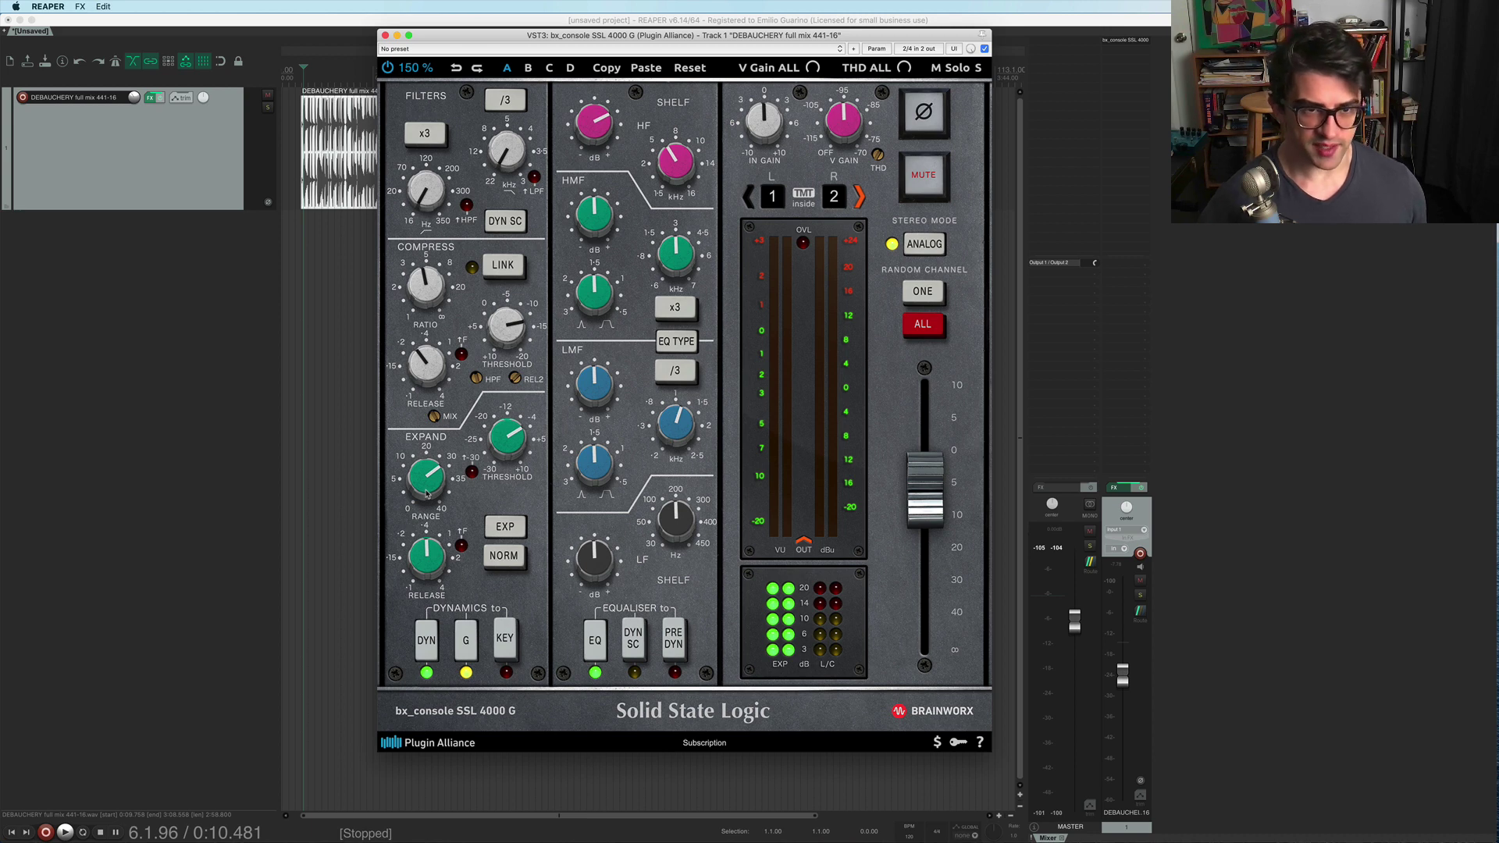
{"action": "left_click_drag", "start_coordinate": [427, 493], "coordinate": [428, 488]}
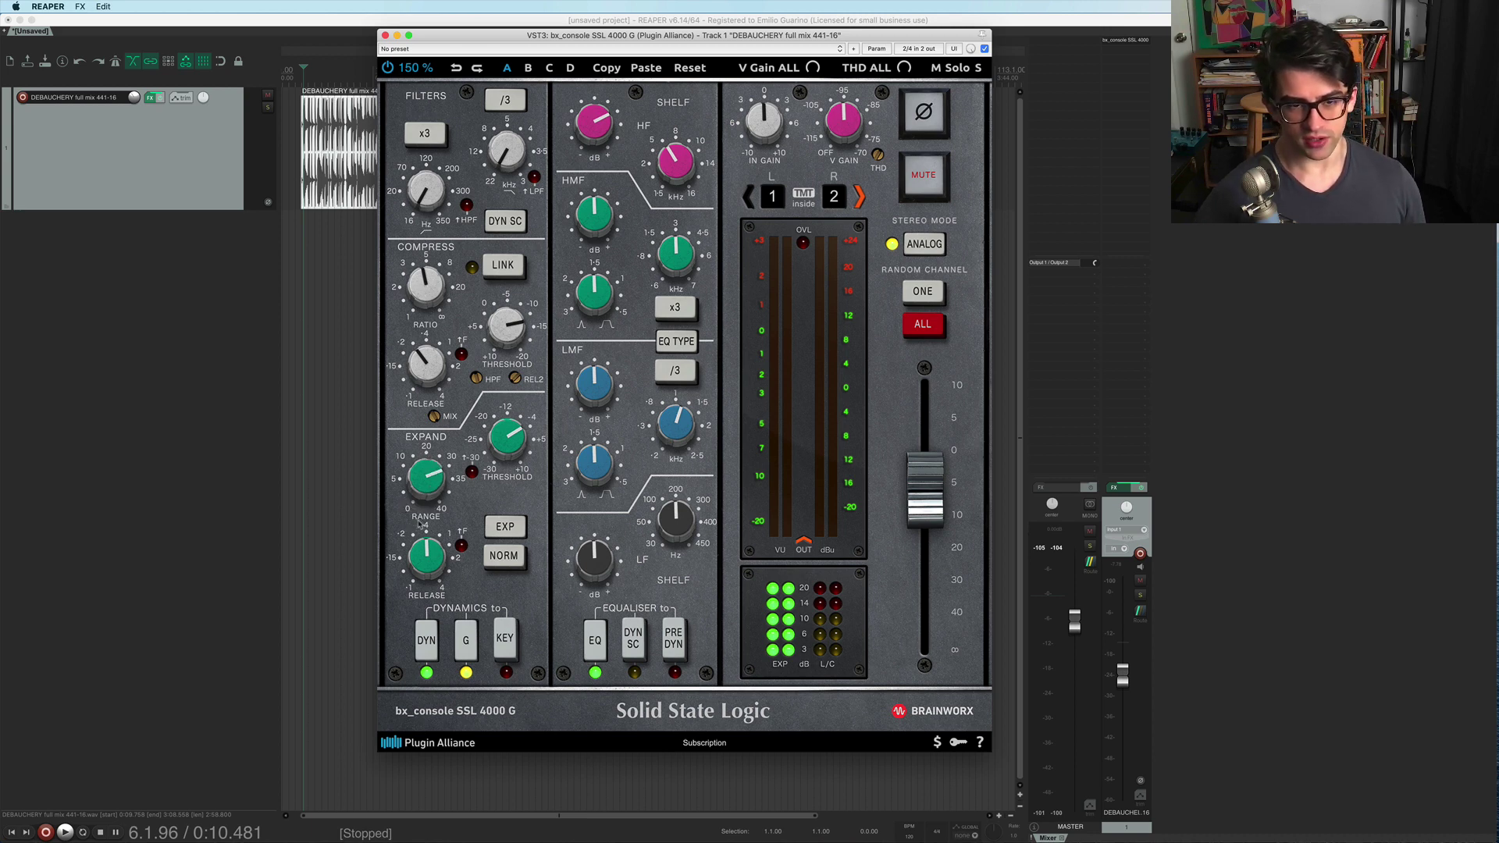
{"action": "left_click_drag", "start_coordinate": [421, 524], "coordinate": [427, 568]}
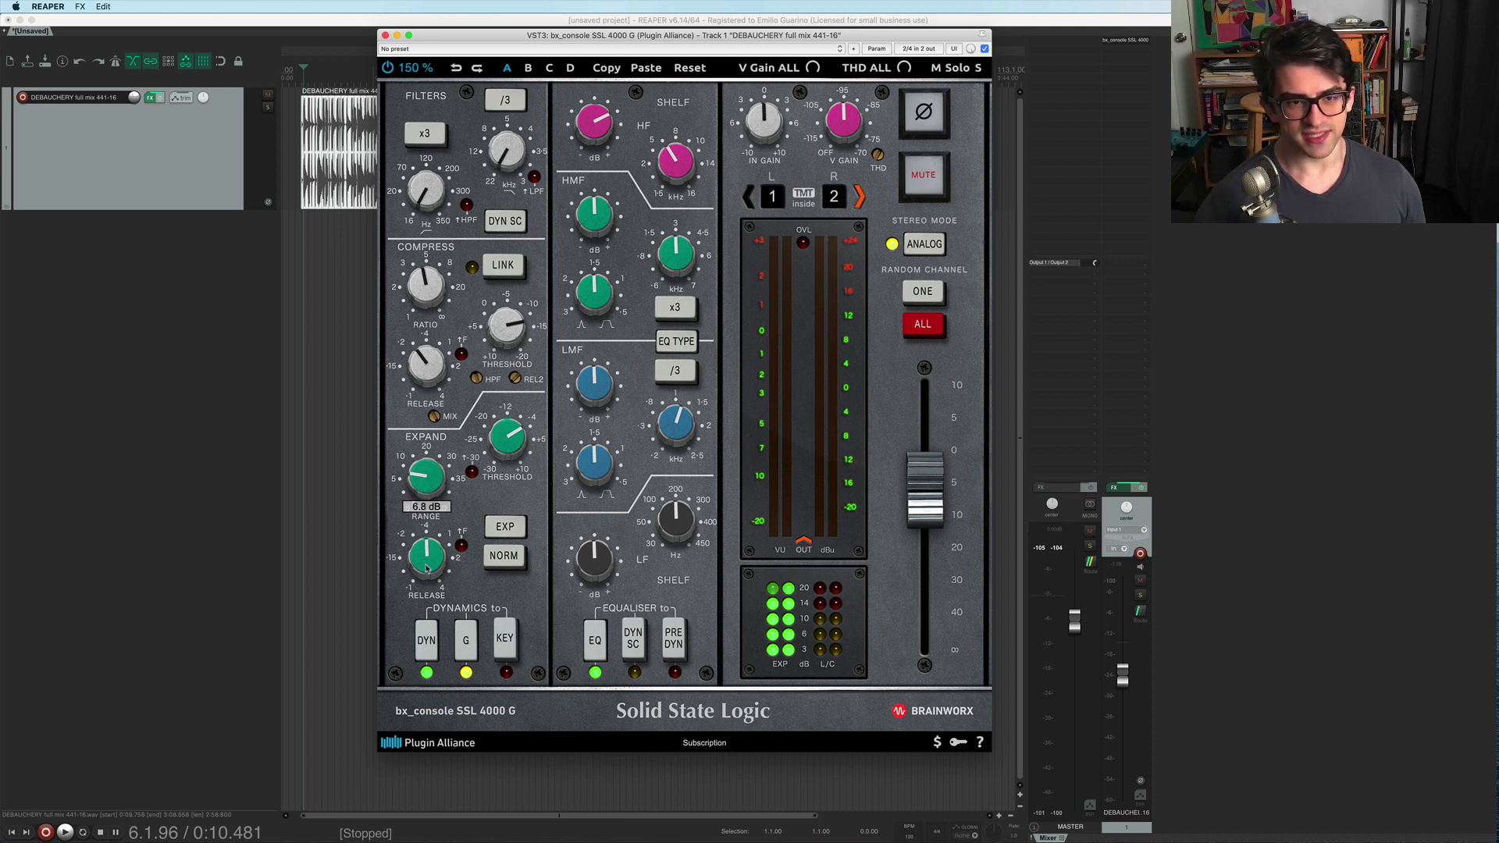
Play the mix, set the compressor threshold to +10, shorten the expander release, and stop the playback.
{"action": "key", "text": "space"}
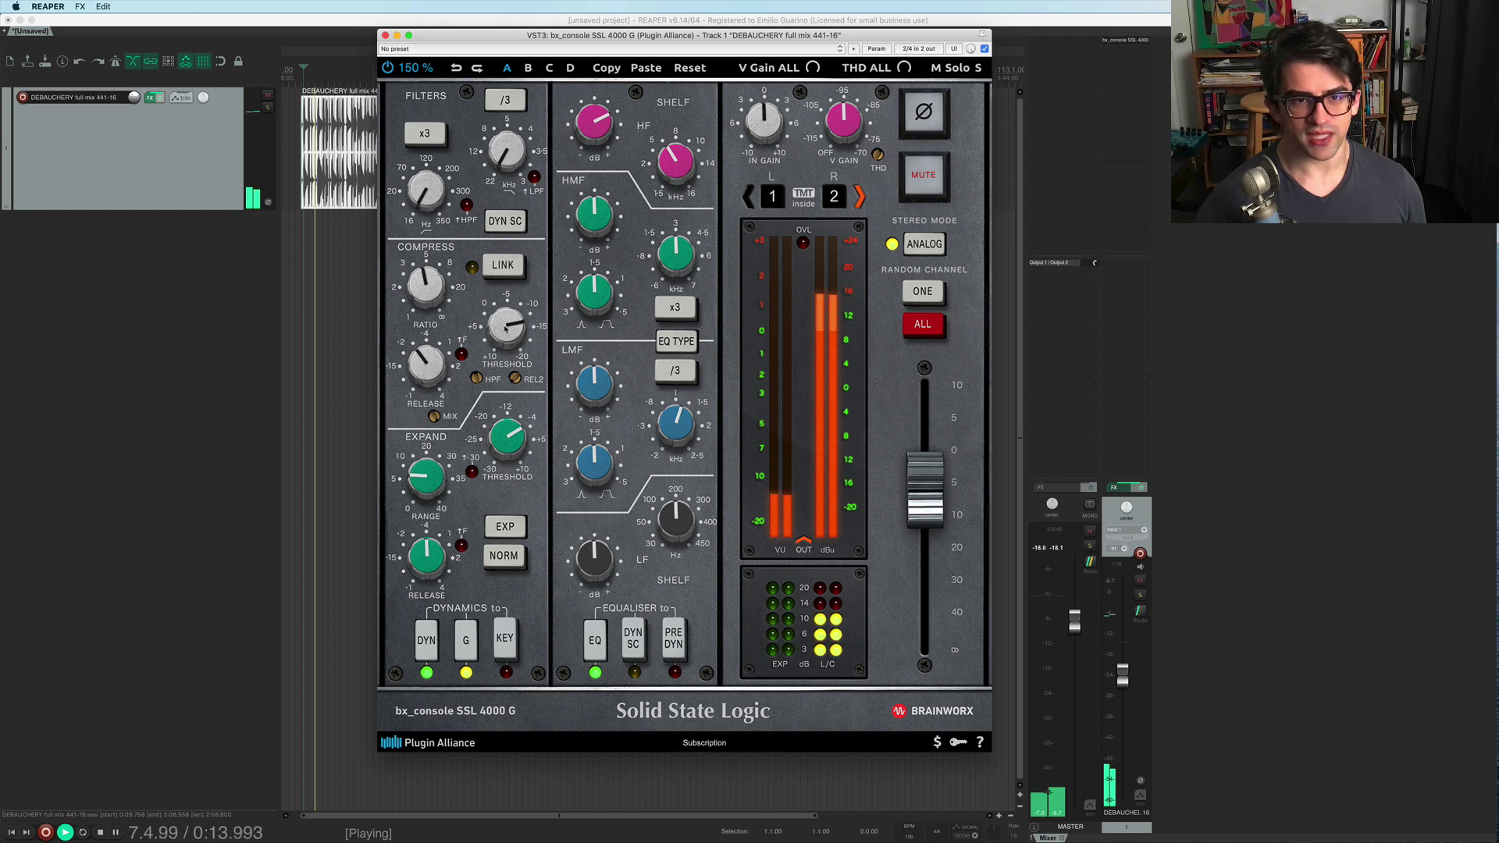
{"action": "left_click_drag", "start_coordinate": [505, 329], "coordinate": [484, 605]}
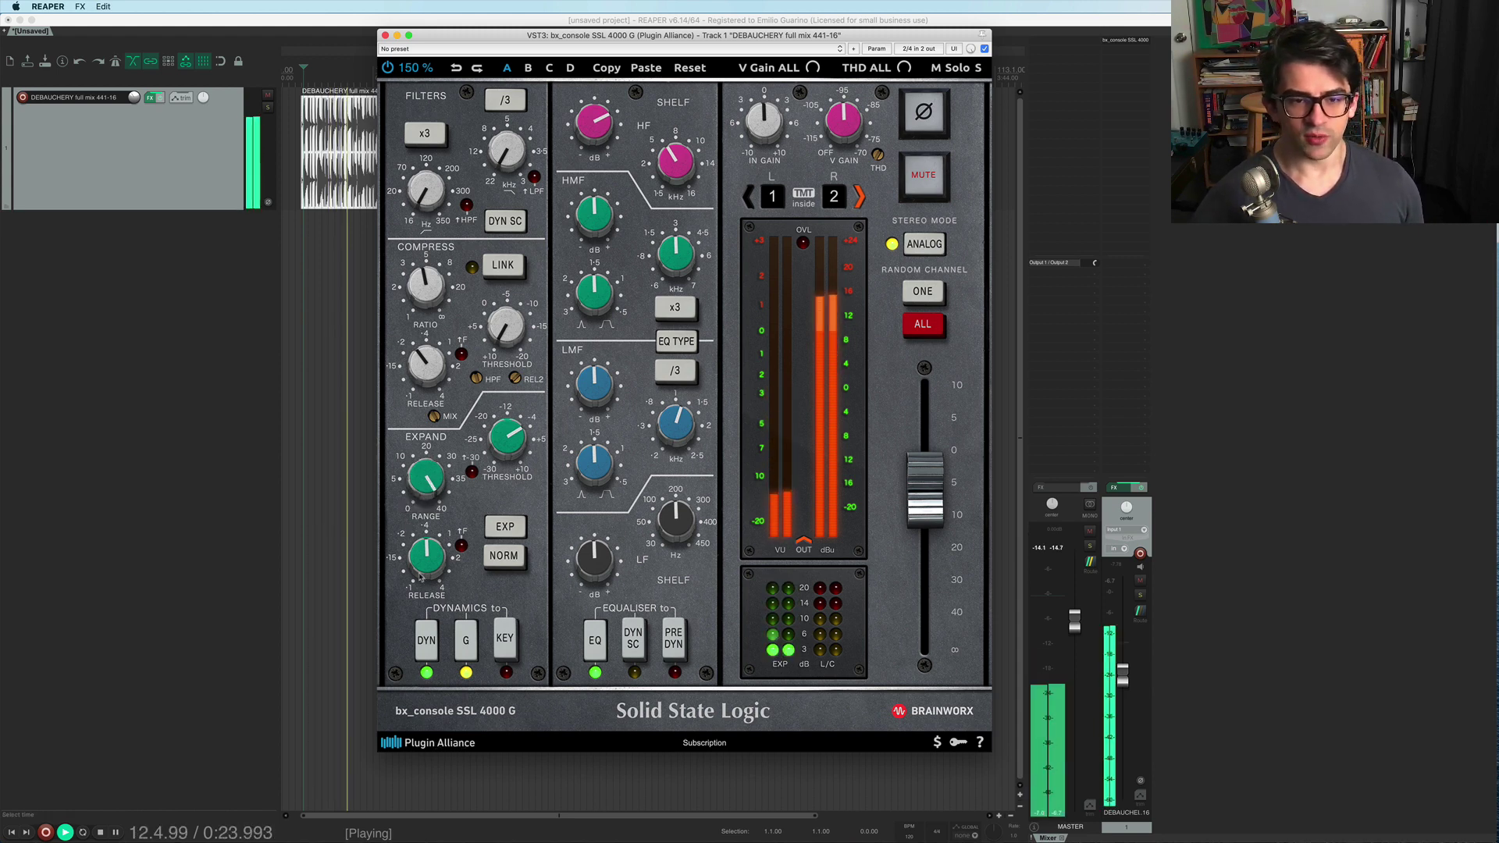
{"action": "left_click_drag", "start_coordinate": [419, 576], "coordinate": [428, 557]}
{"action": "key", "text": "space"}
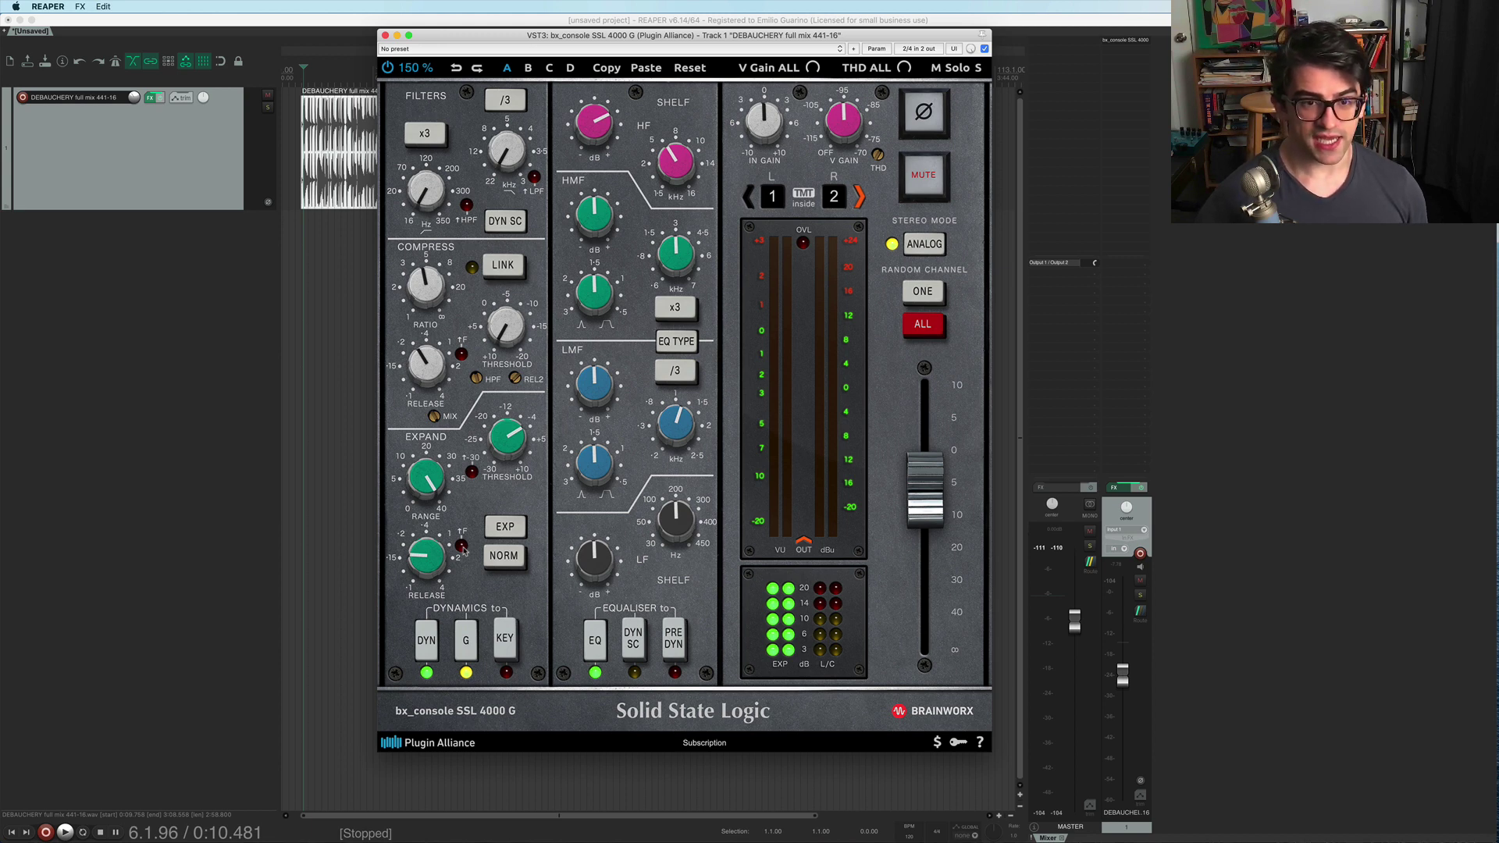
Toggle the expander's fast option on and off, and change the section from EXP to GATE with a short playback.
{"action": "left_click", "coordinate": [462, 547]}
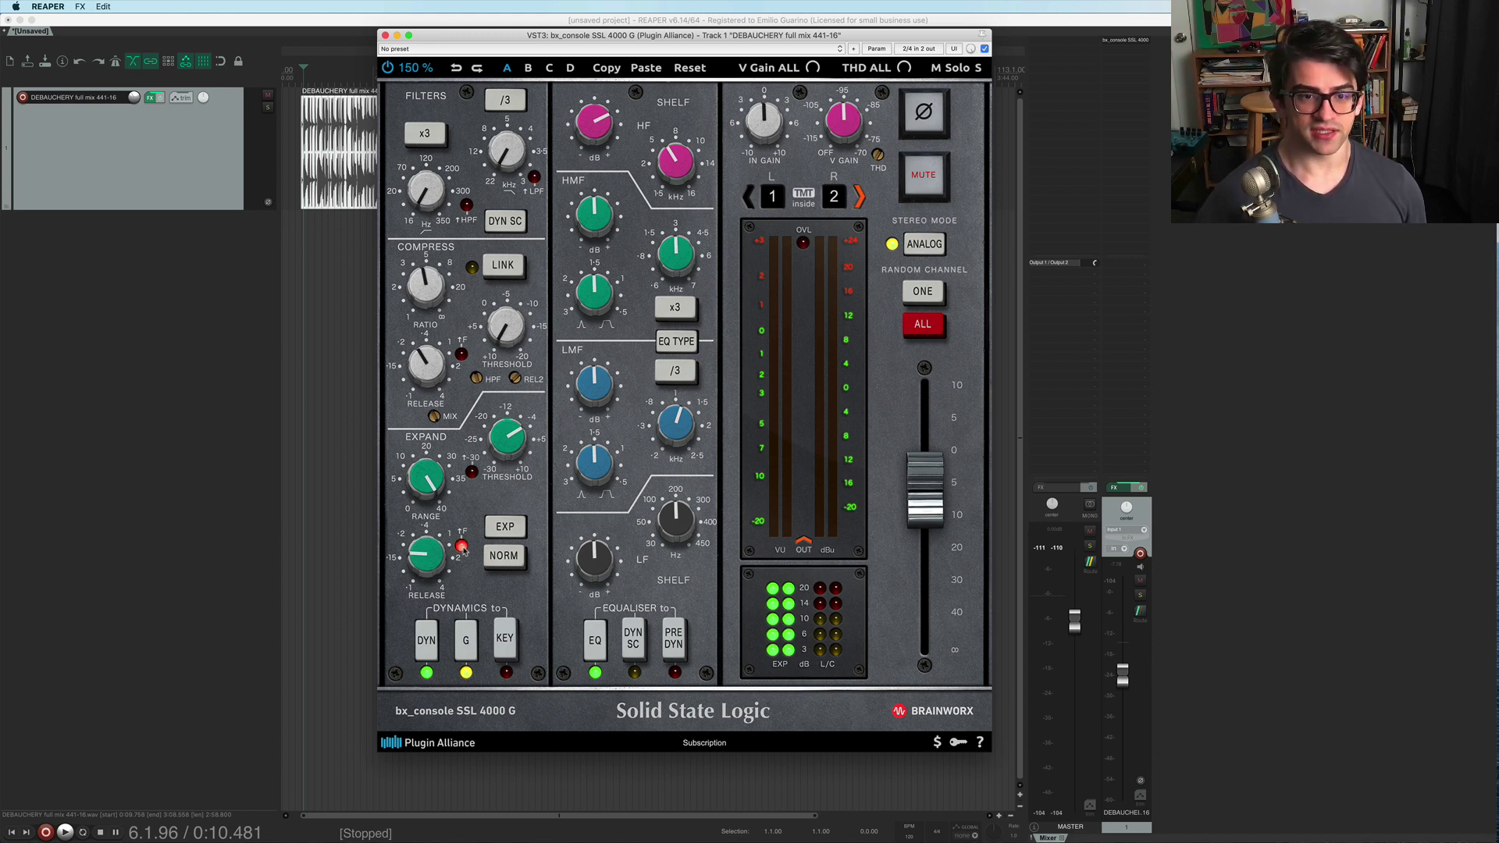
{"action": "left_click", "coordinate": [462, 547]}
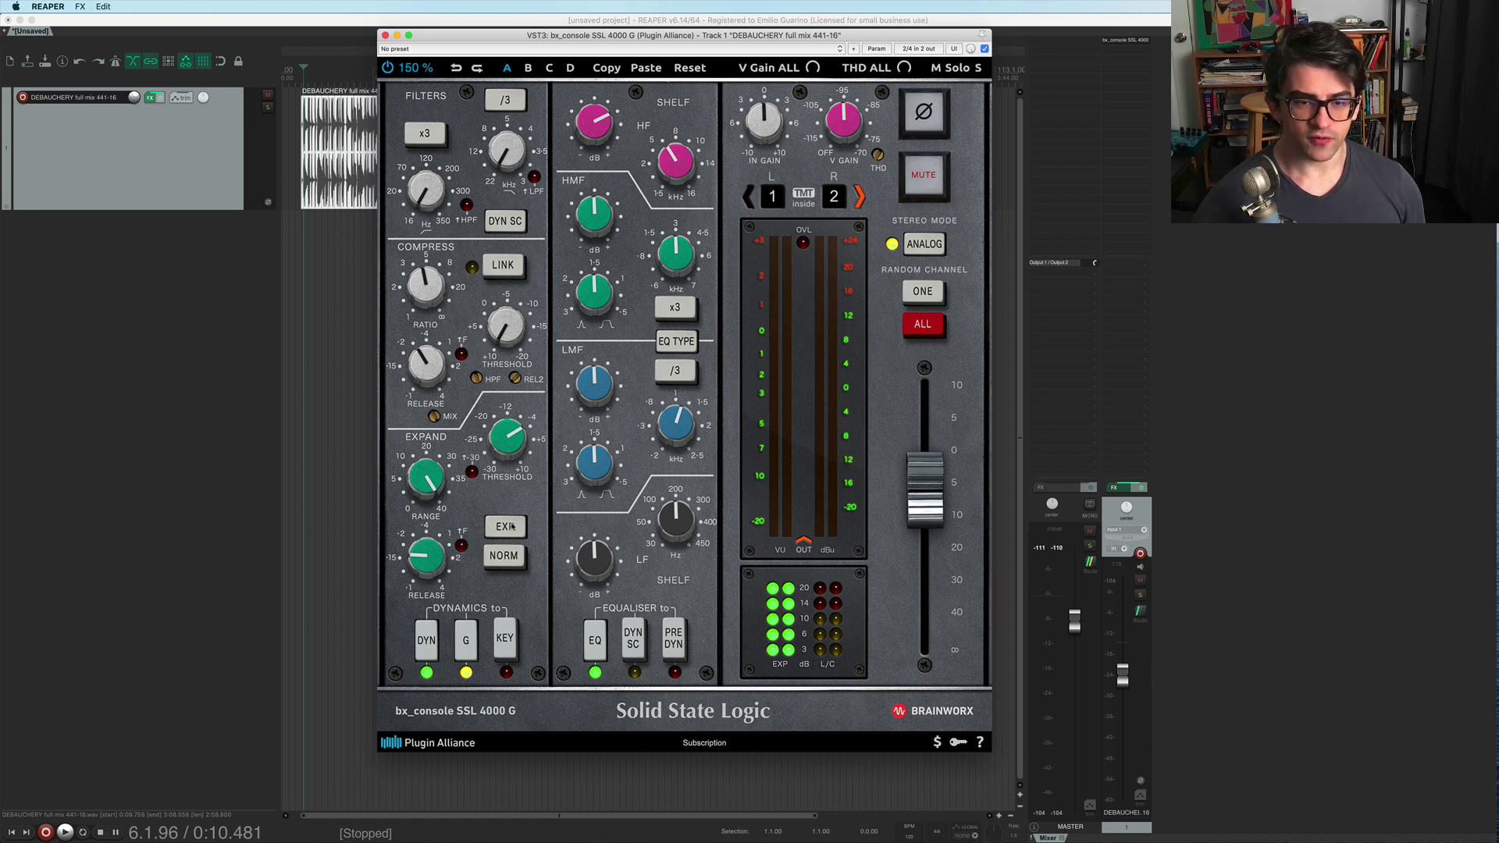
{"action": "left_click", "coordinate": [504, 527]}
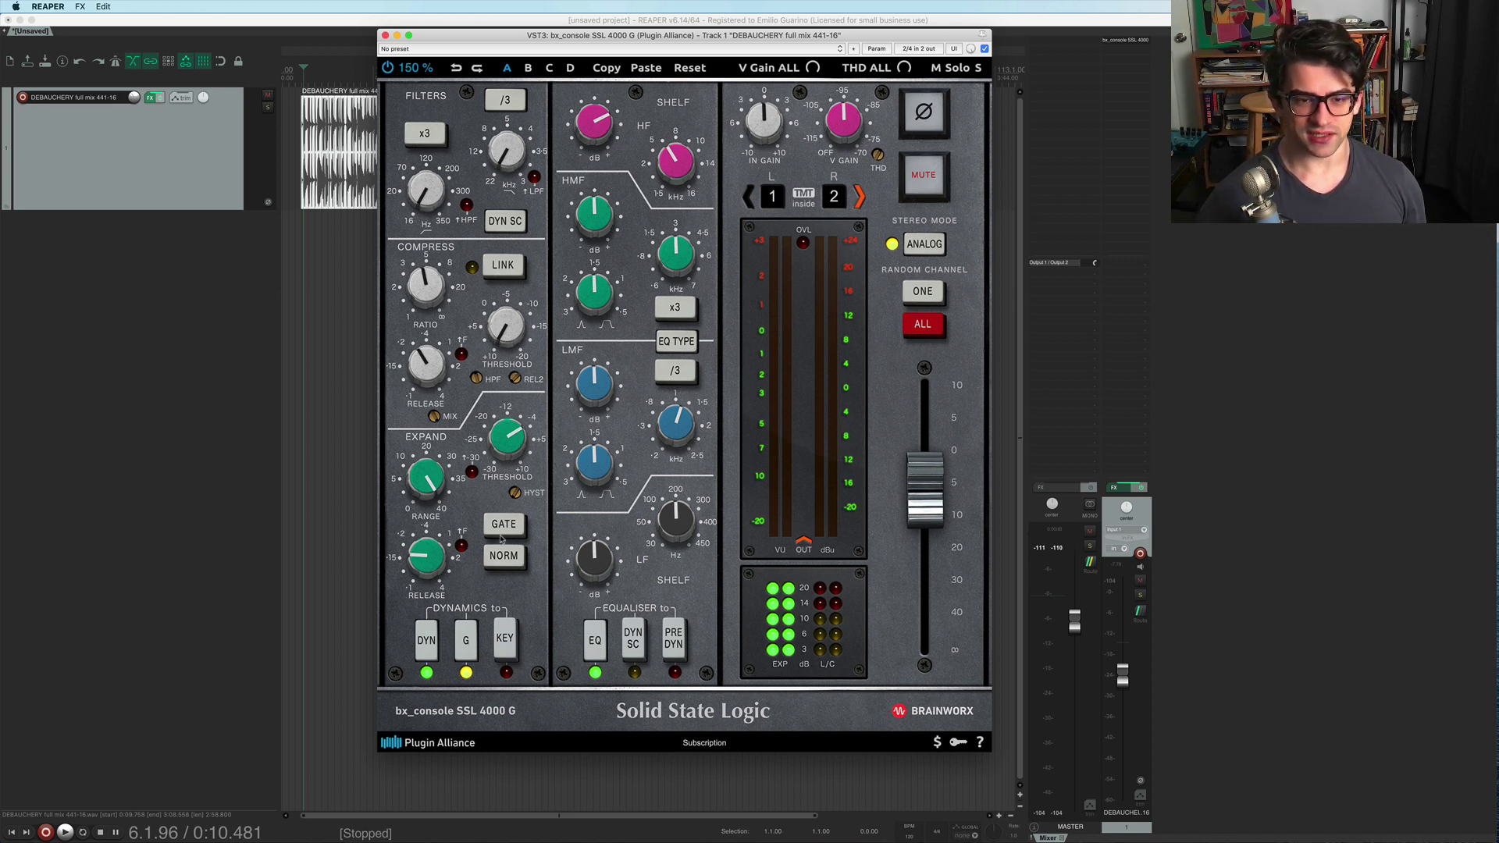
{"action": "key", "text": "space"}
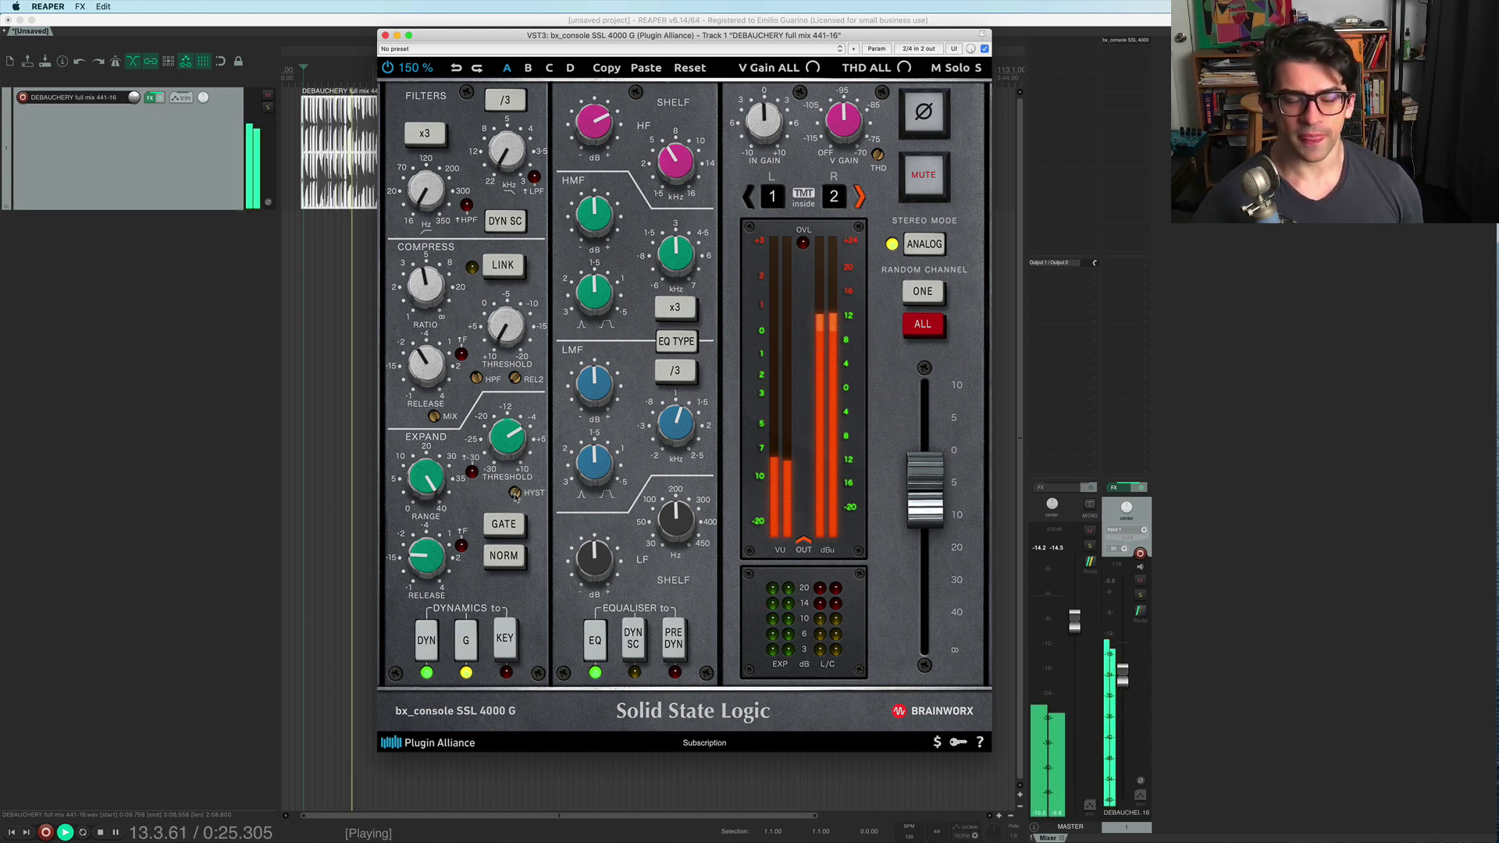
{"action": "key", "text": "space"}
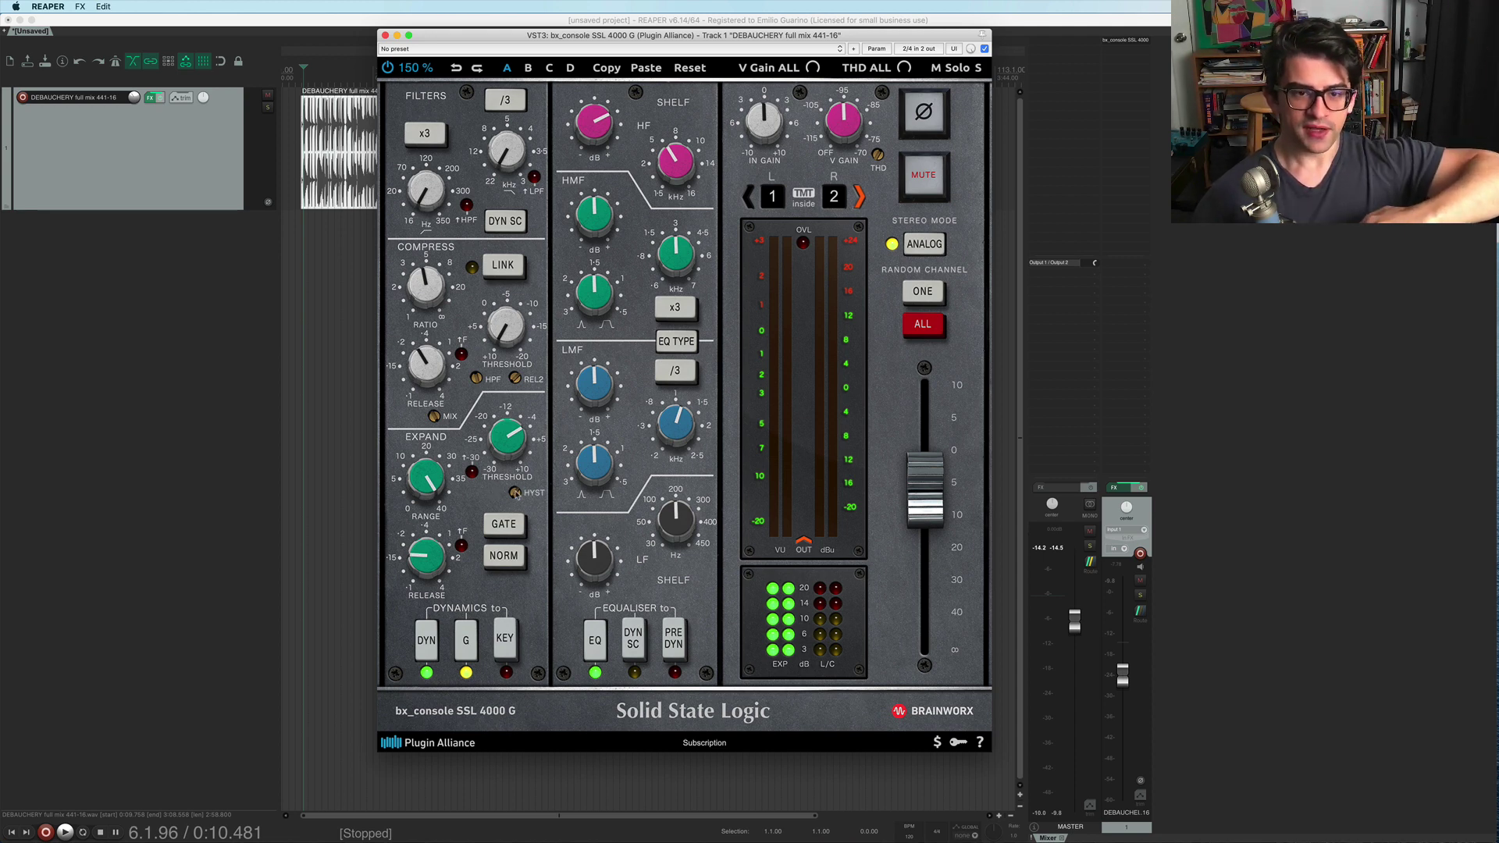
Set the gate's hysteresis to about -6.3 dB and further to about -8.7 dB.
{"action": "mouse_move", "coordinate": [516, 492]}
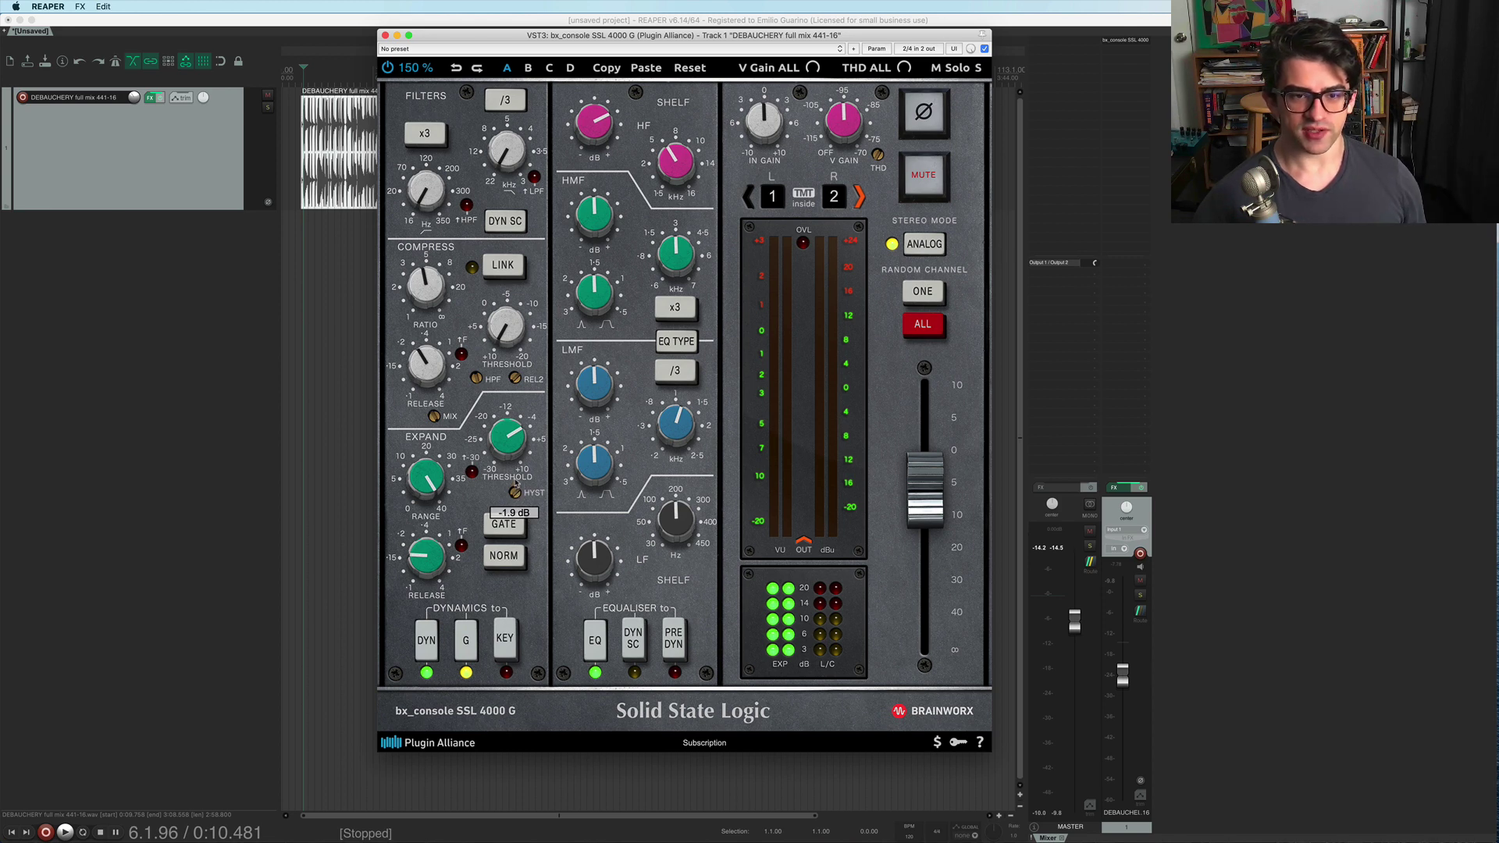
{"action": "left_click_drag", "start_coordinate": [517, 480], "coordinate": [517, 461]}
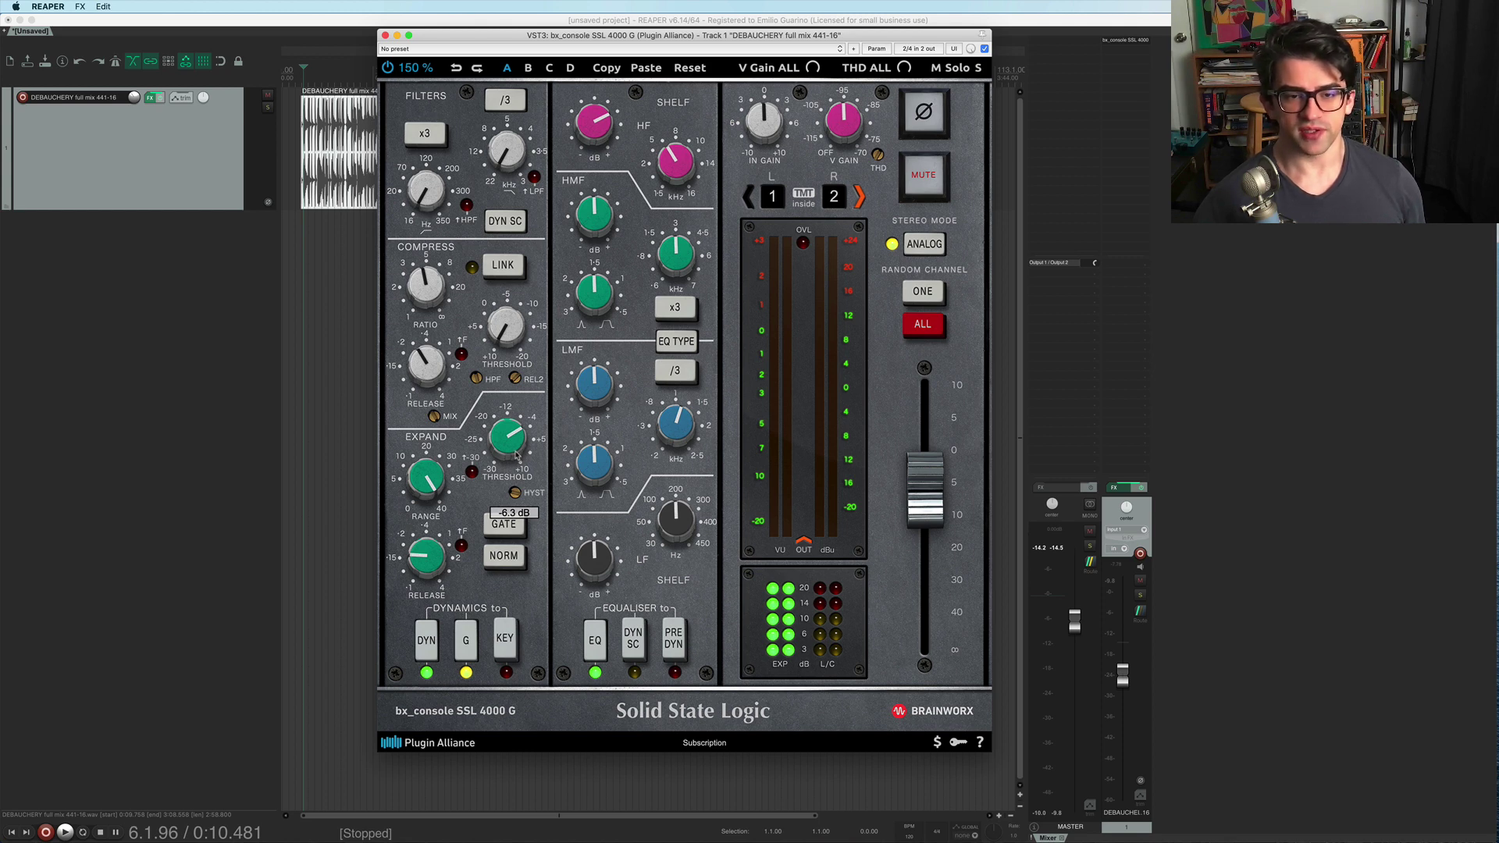
{"action": "left_click_drag", "start_coordinate": [515, 456], "coordinate": [516, 450]}
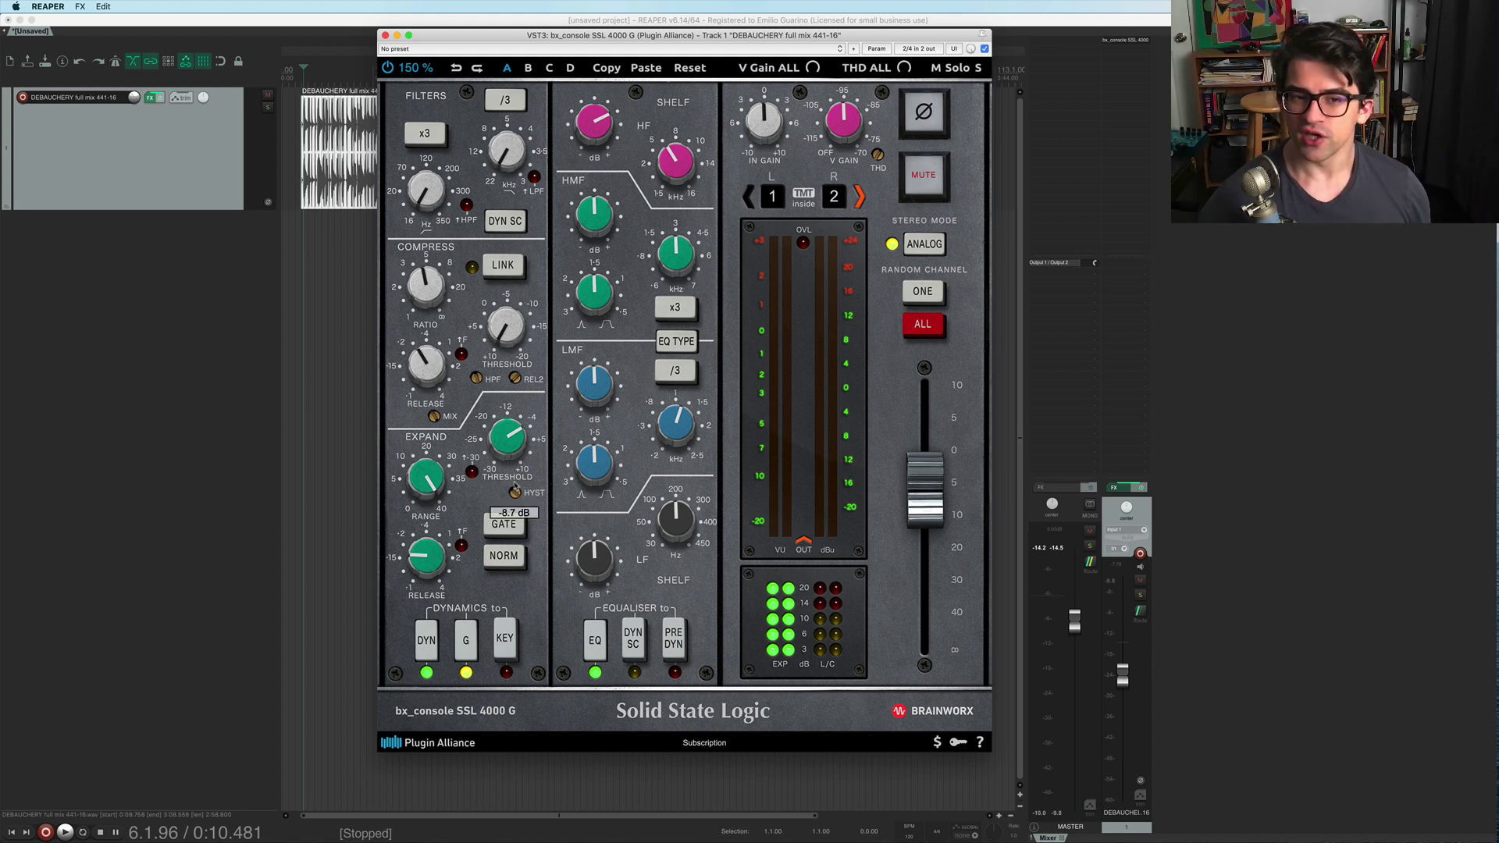
{"action": "left_click", "coordinate": [517, 496]}
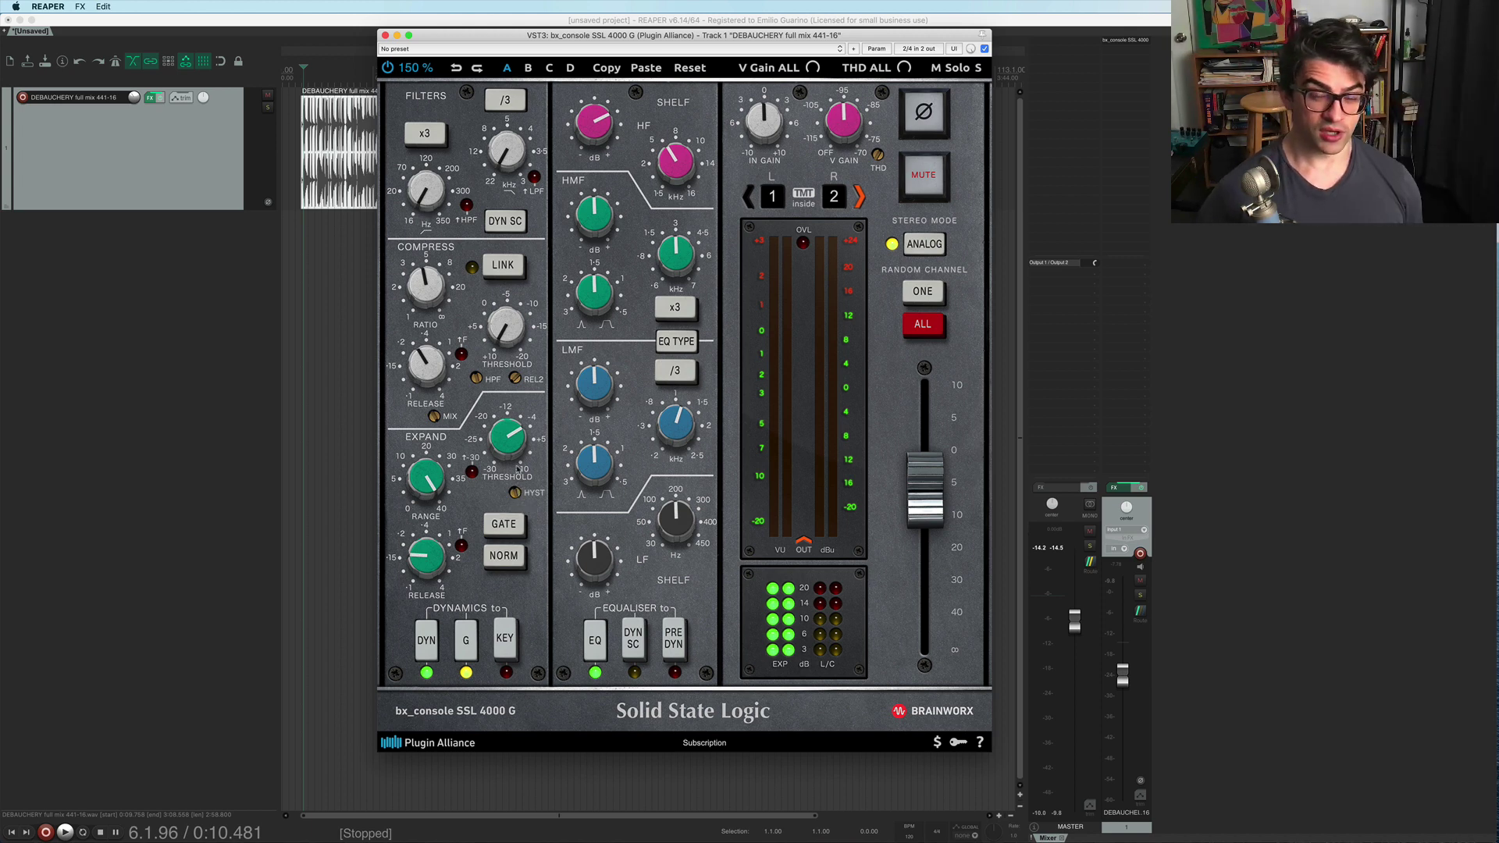
Play the mix, restarting it once, to hear how the gate's threshold and hysteresis behave, and stop the playback.
{"action": "key", "text": "space"}
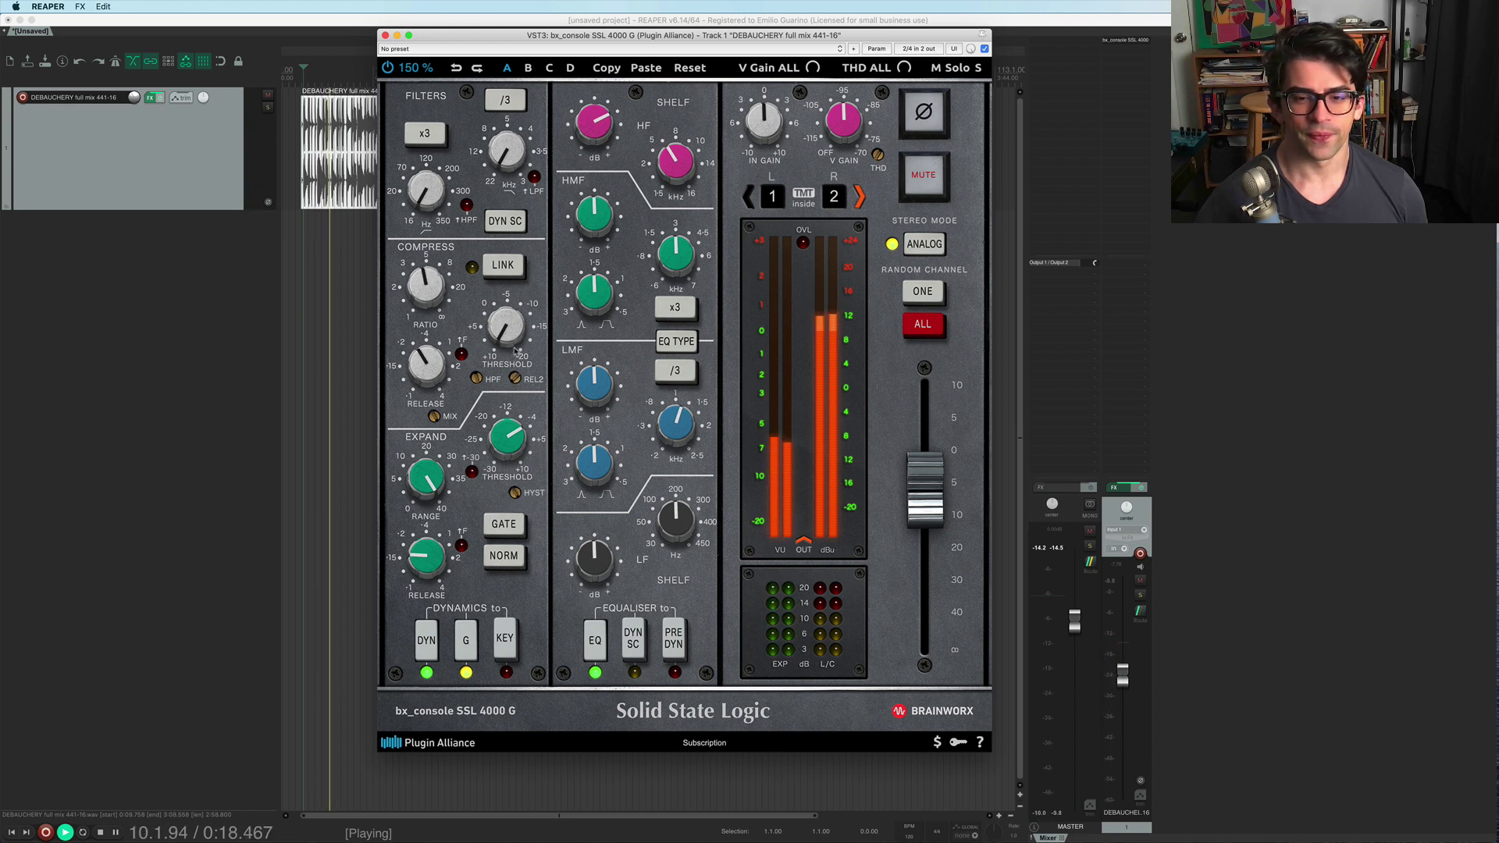
{"action": "key", "text": "space"}
{"action": "key", "text": "space"}
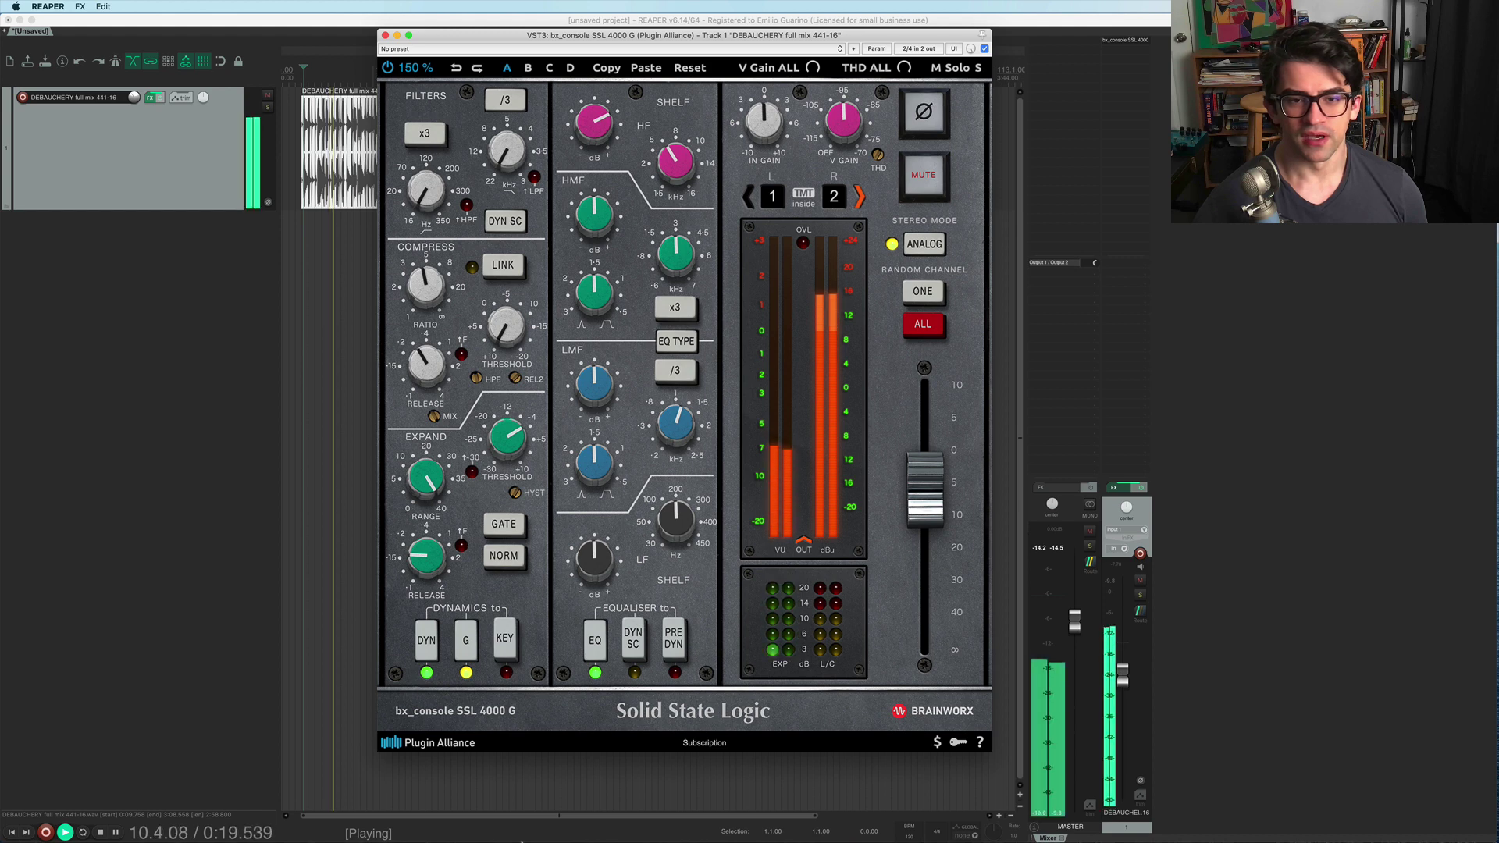
{"action": "mouse_move", "coordinate": [515, 499]}
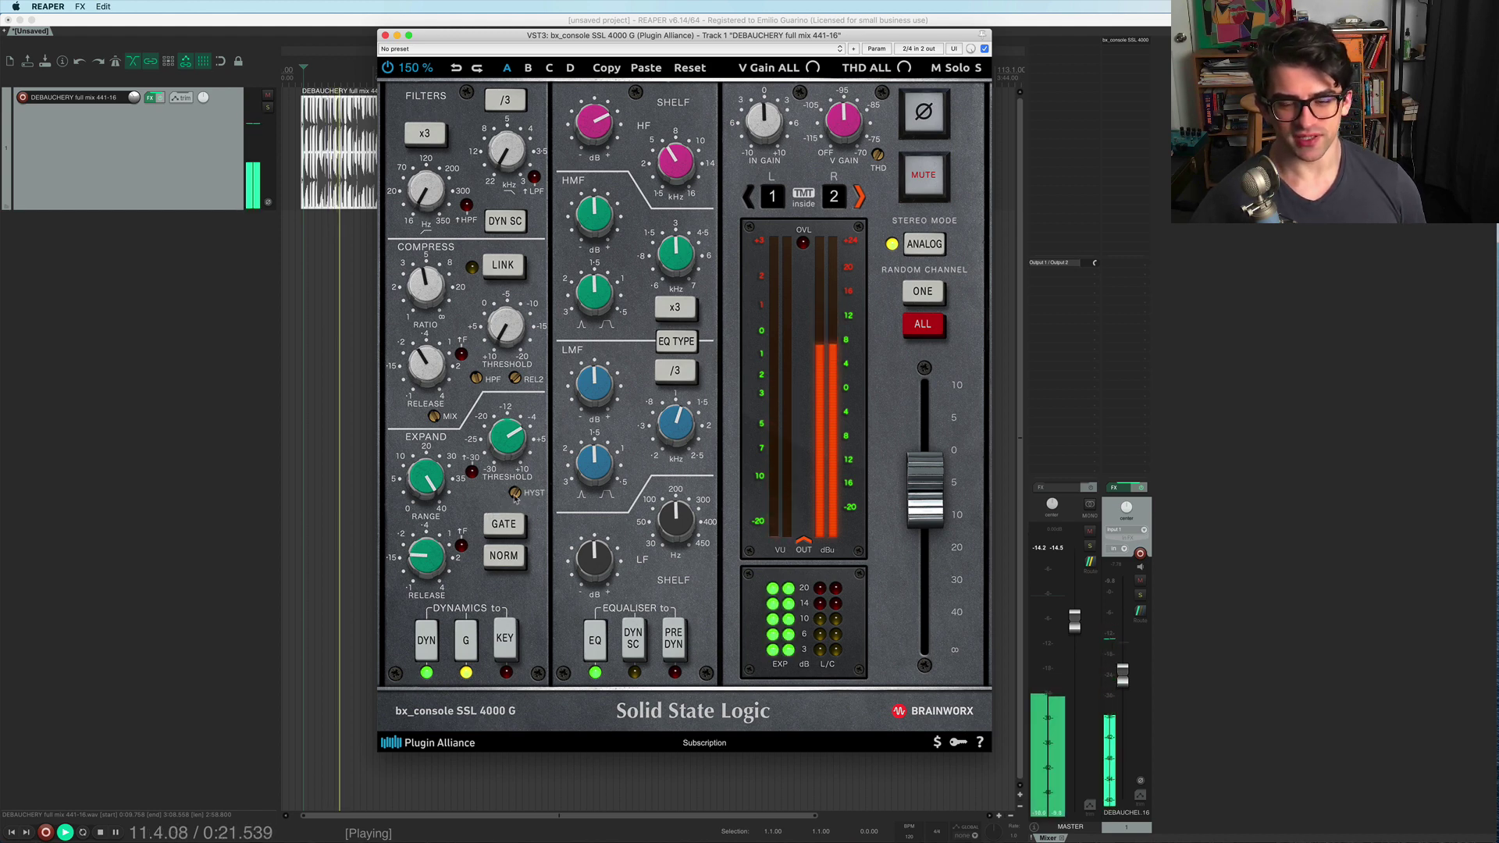
{"action": "mouse_move", "coordinate": [517, 449]}
{"action": "mouse_move", "coordinate": [521, 324]}
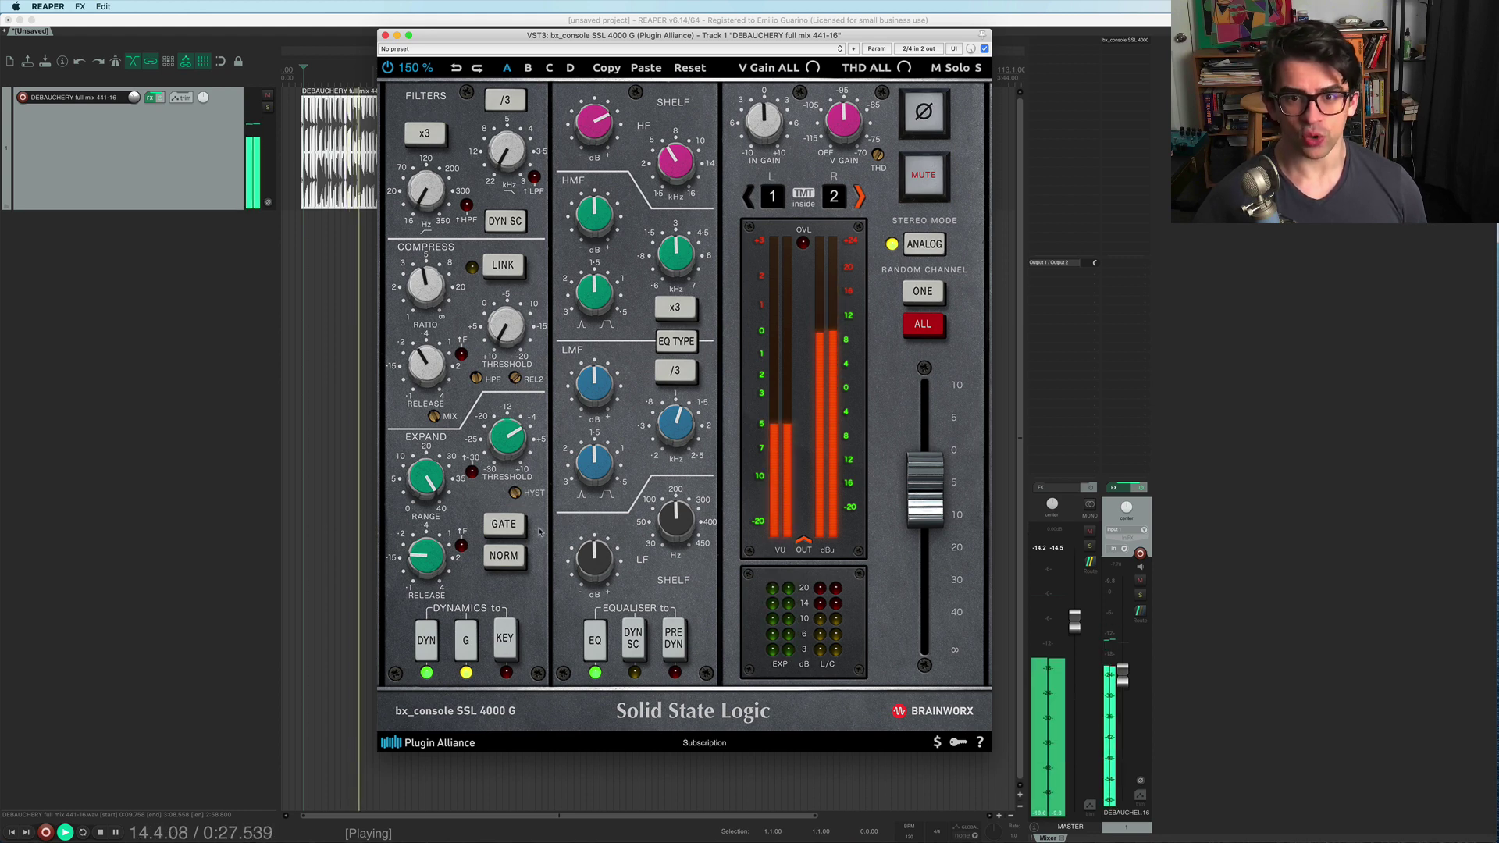
{"action": "key", "text": "space"}
Switch the gate from NORM to INV, flipping once between the two modes, and leave it on INV.
{"action": "left_click", "coordinate": [505, 557]}
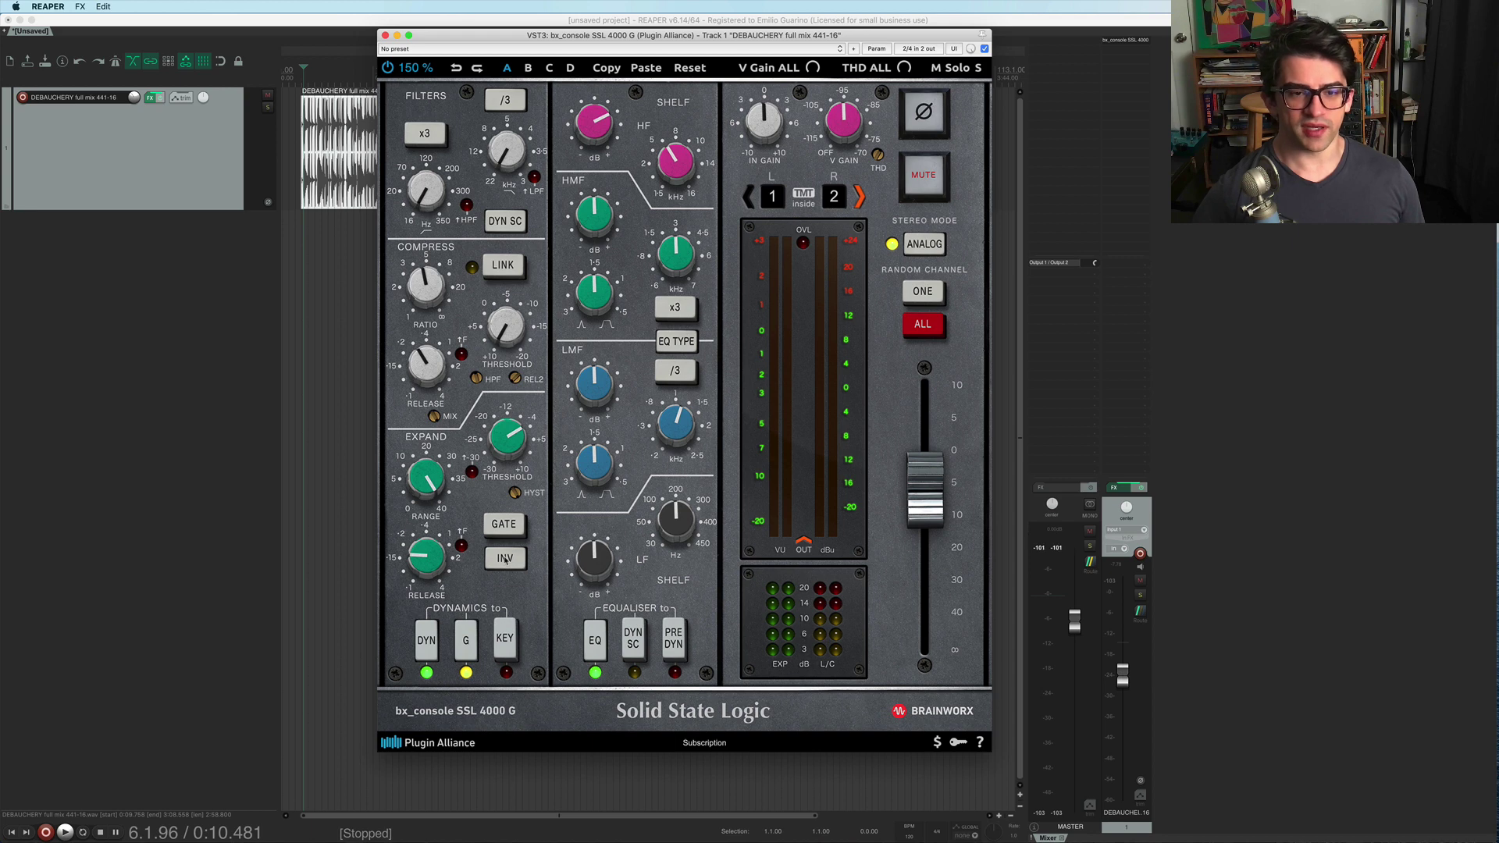
{"action": "left_click", "coordinate": [504, 559]}
{"action": "left_click", "coordinate": [504, 557]}
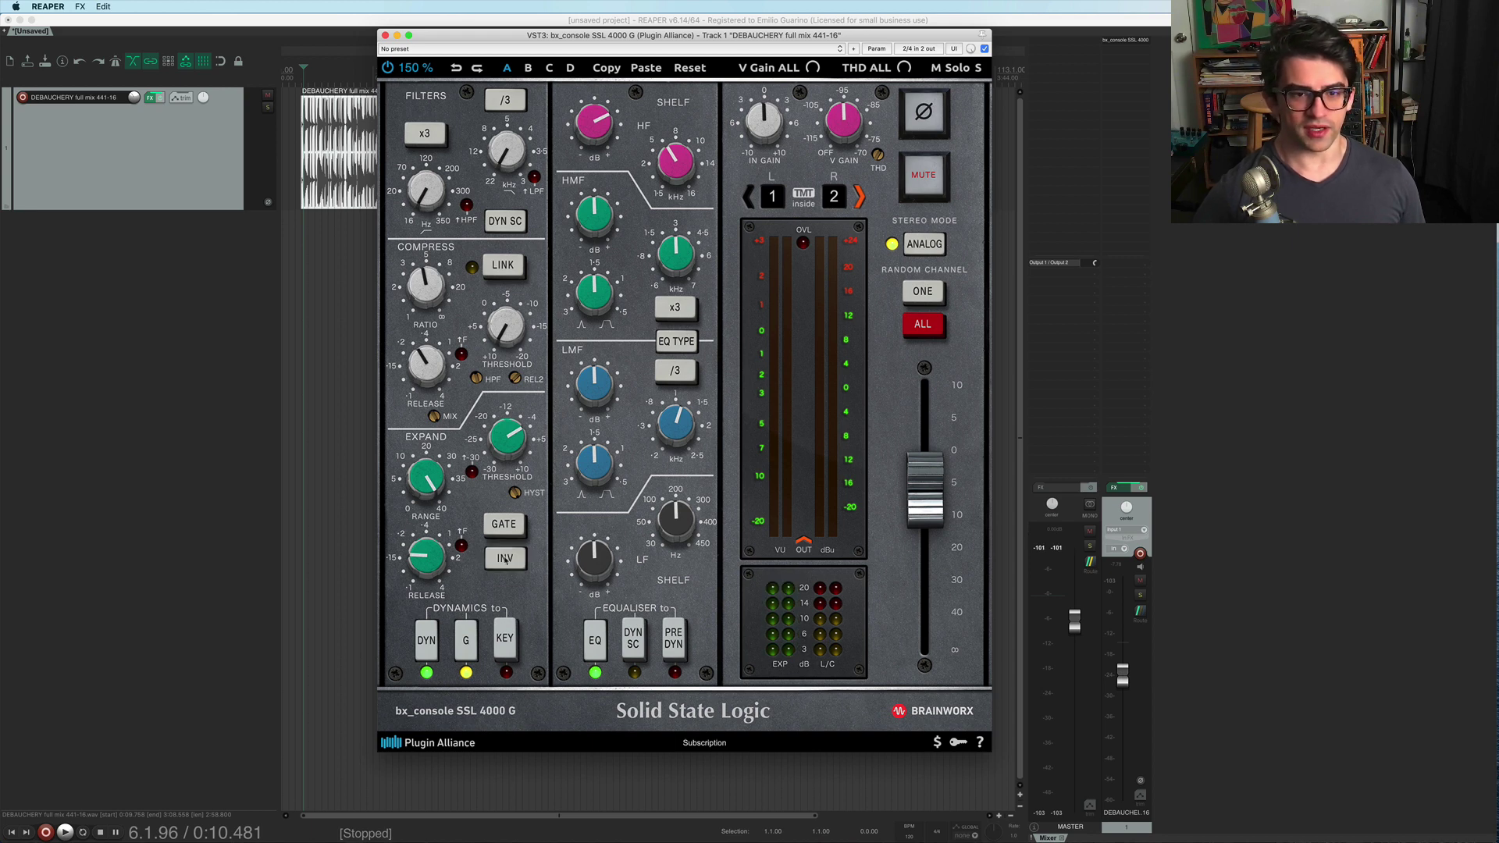
Compare the gate's INV and NORM modes while the mix plays, stop playback, and leave the gate on NORM.
{"action": "left_click", "coordinate": [505, 558]}
{"action": "key", "text": "space"}
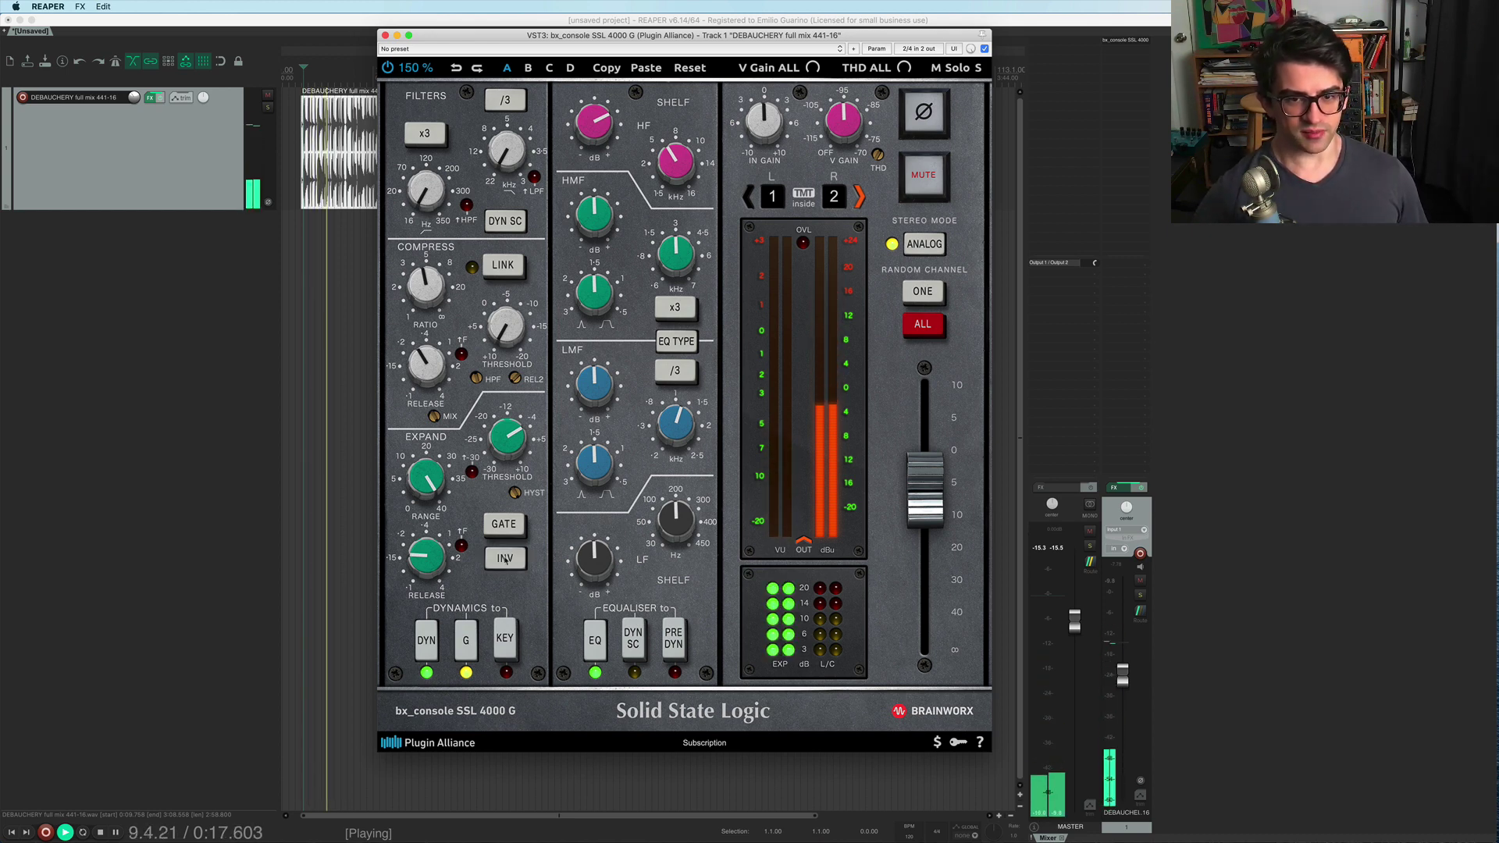
{"action": "left_click", "coordinate": [505, 557]}
{"action": "key", "text": "space"}
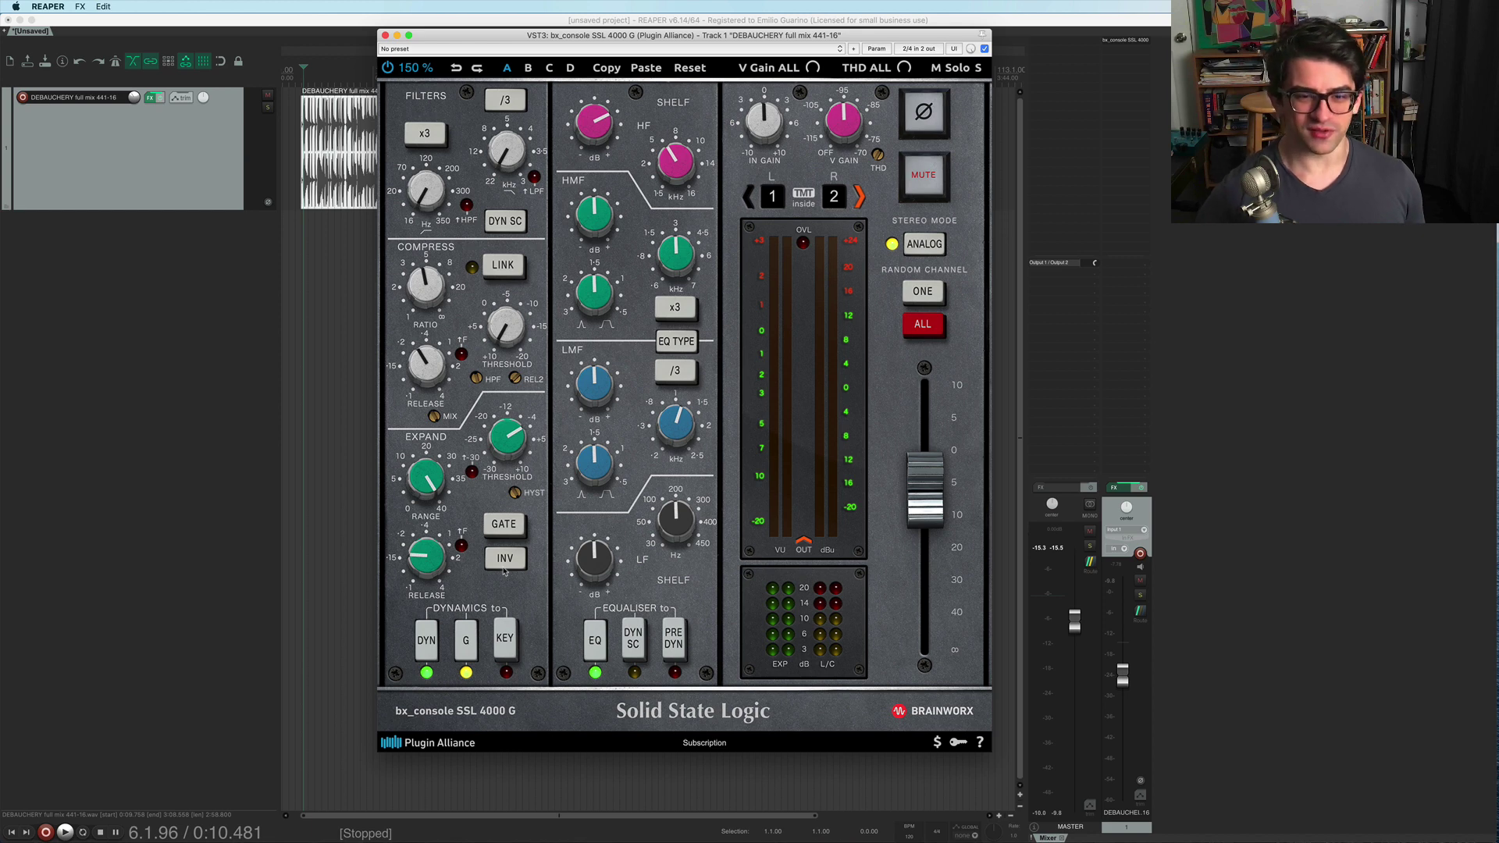
{"action": "left_click", "coordinate": [505, 568]}
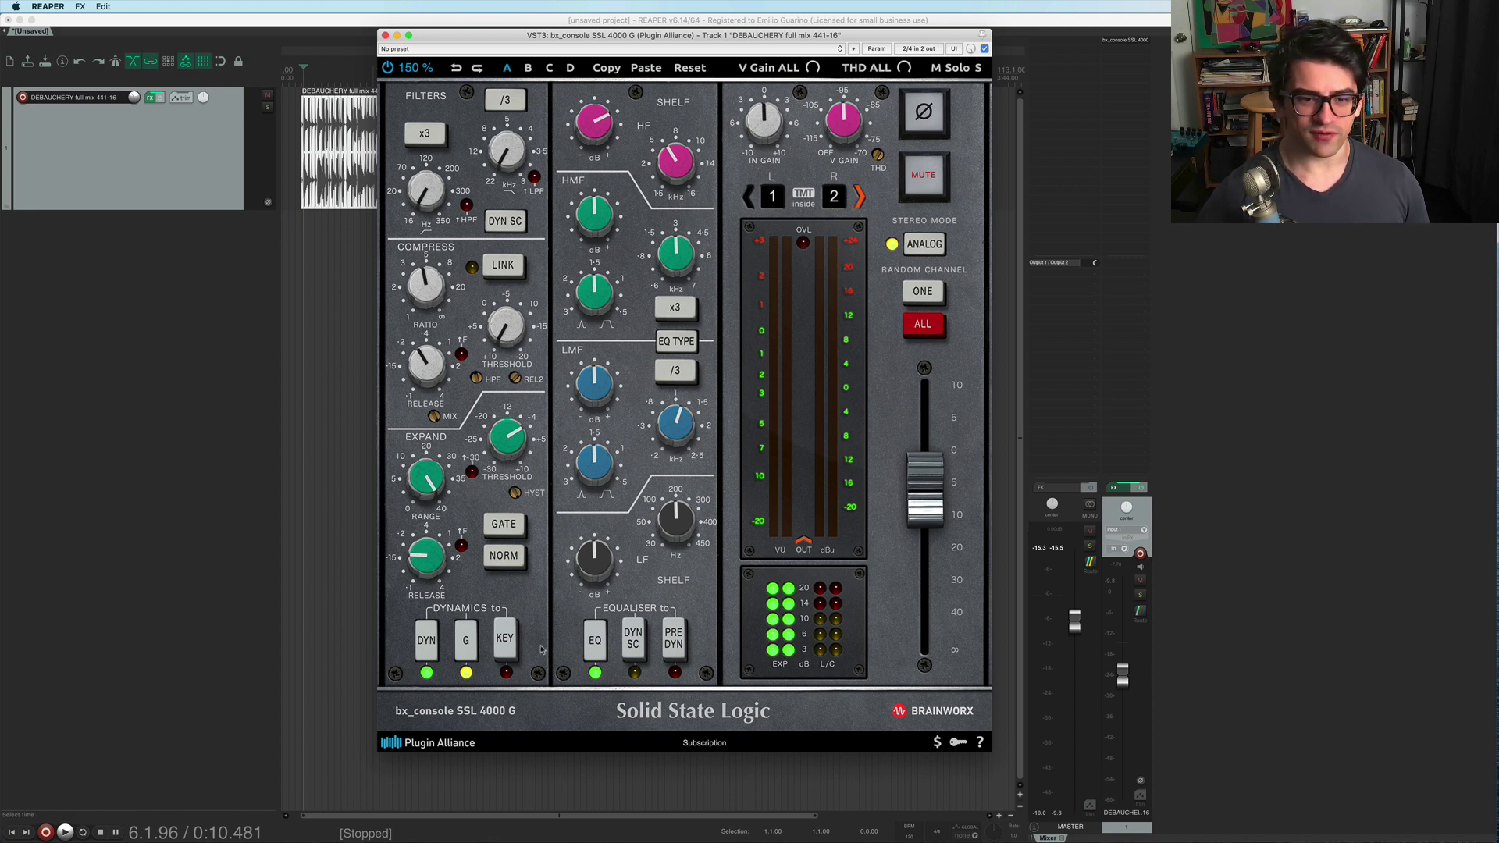
Bypass and re-enable the dynamics section while the mix plays, stop playback, and leave the dynamics switched on.
{"action": "left_click", "coordinate": [422, 660]}
{"action": "key", "text": "space"}
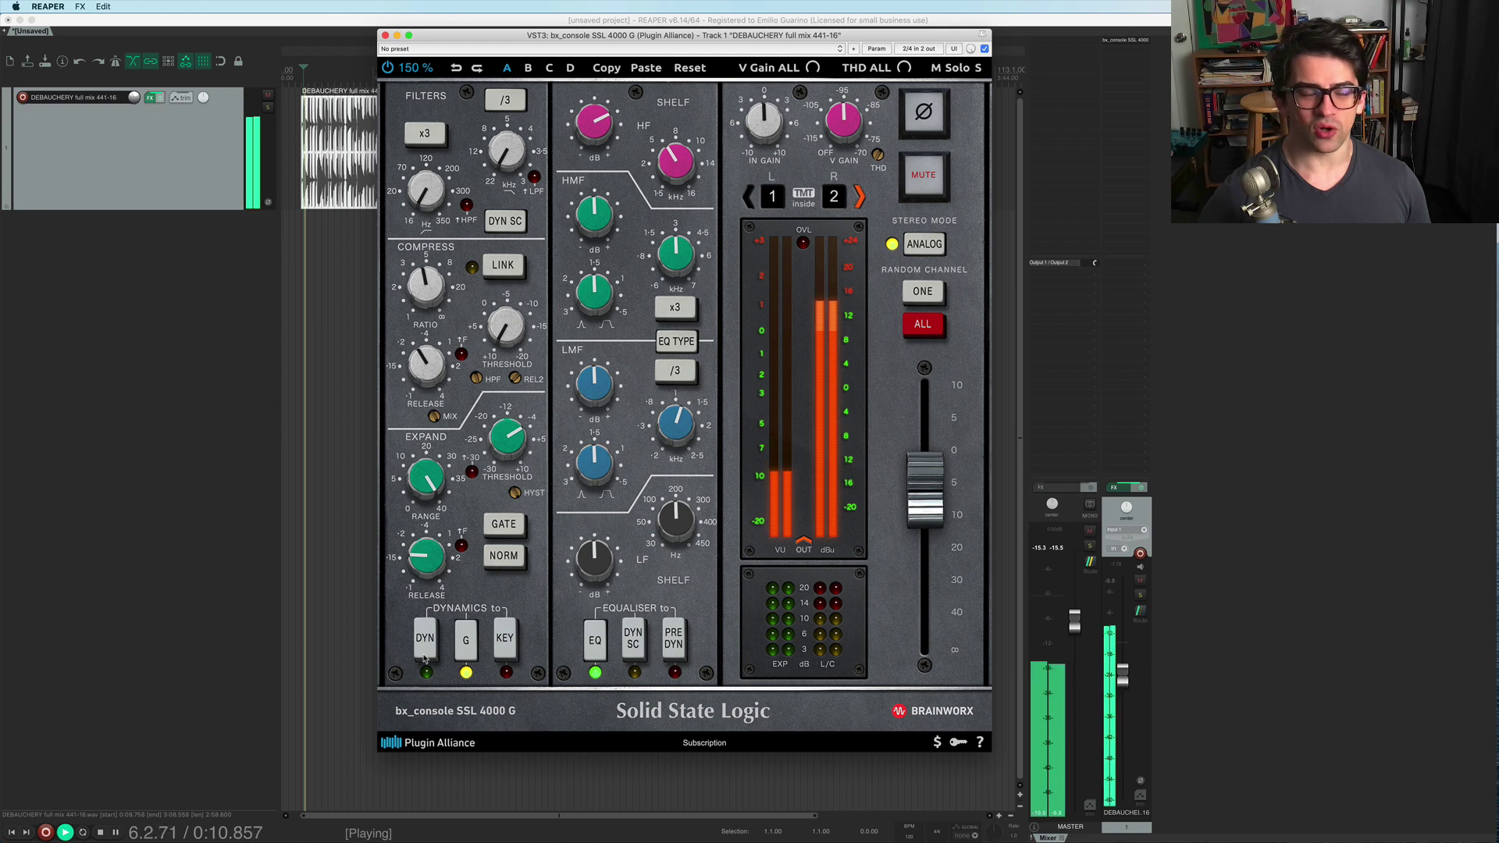
{"action": "left_click", "coordinate": [424, 660]}
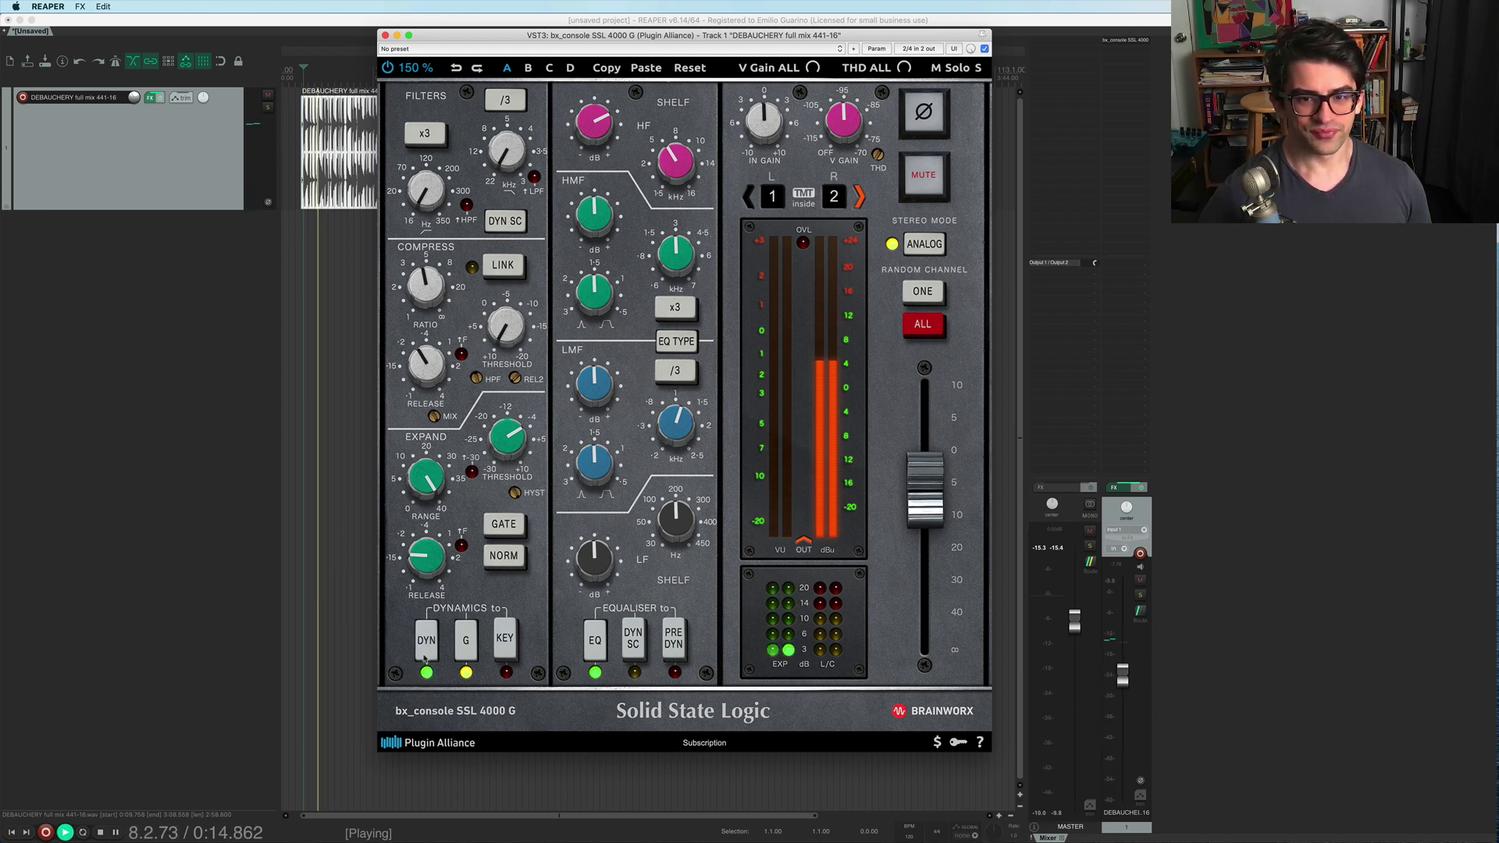
{"action": "left_click", "coordinate": [424, 660]}
{"action": "key", "text": "space"}
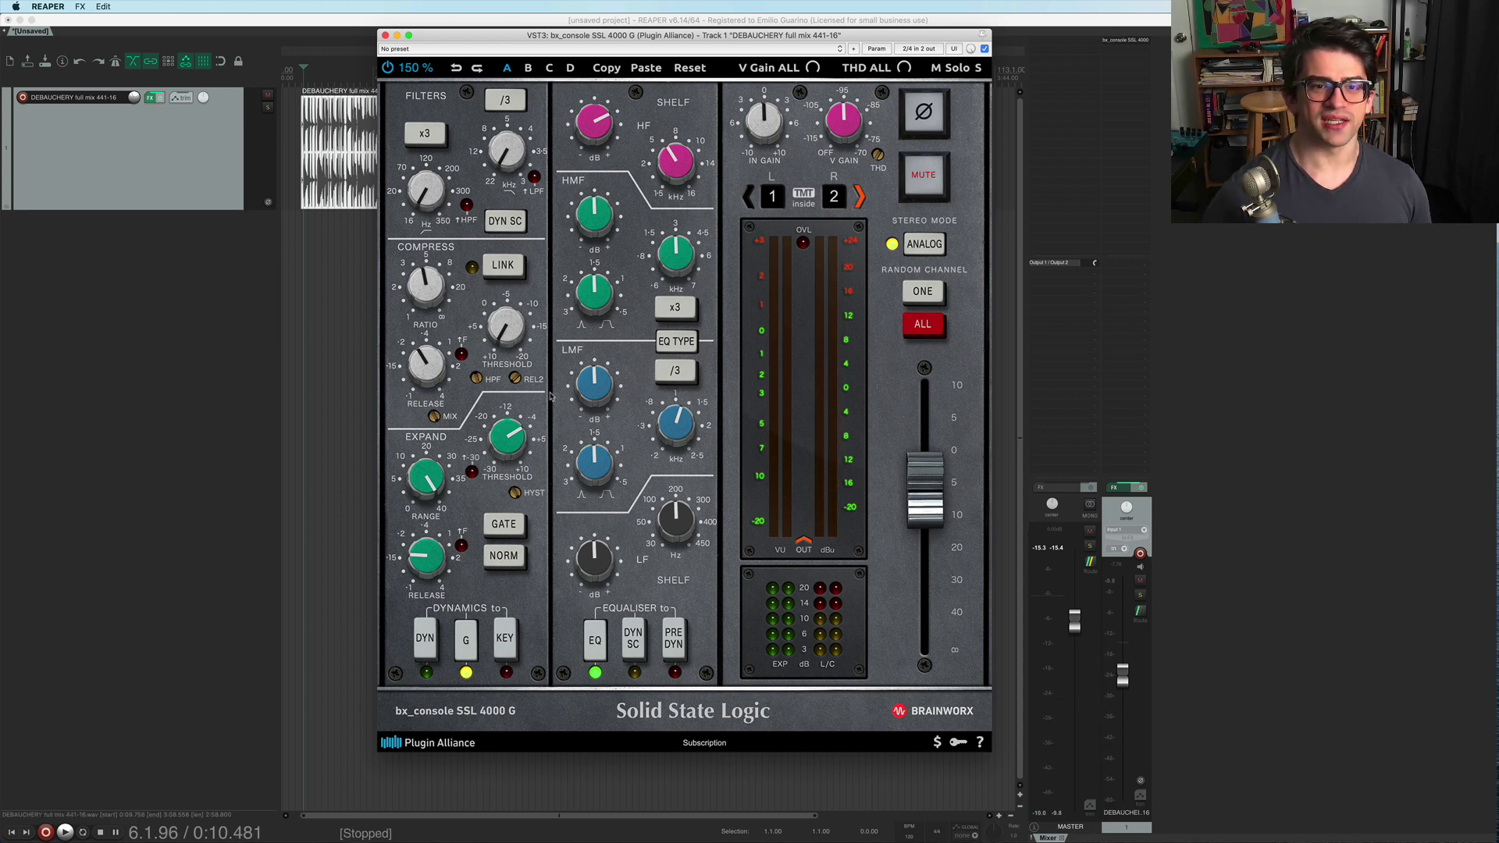
{"action": "left_click", "coordinate": [433, 648]}
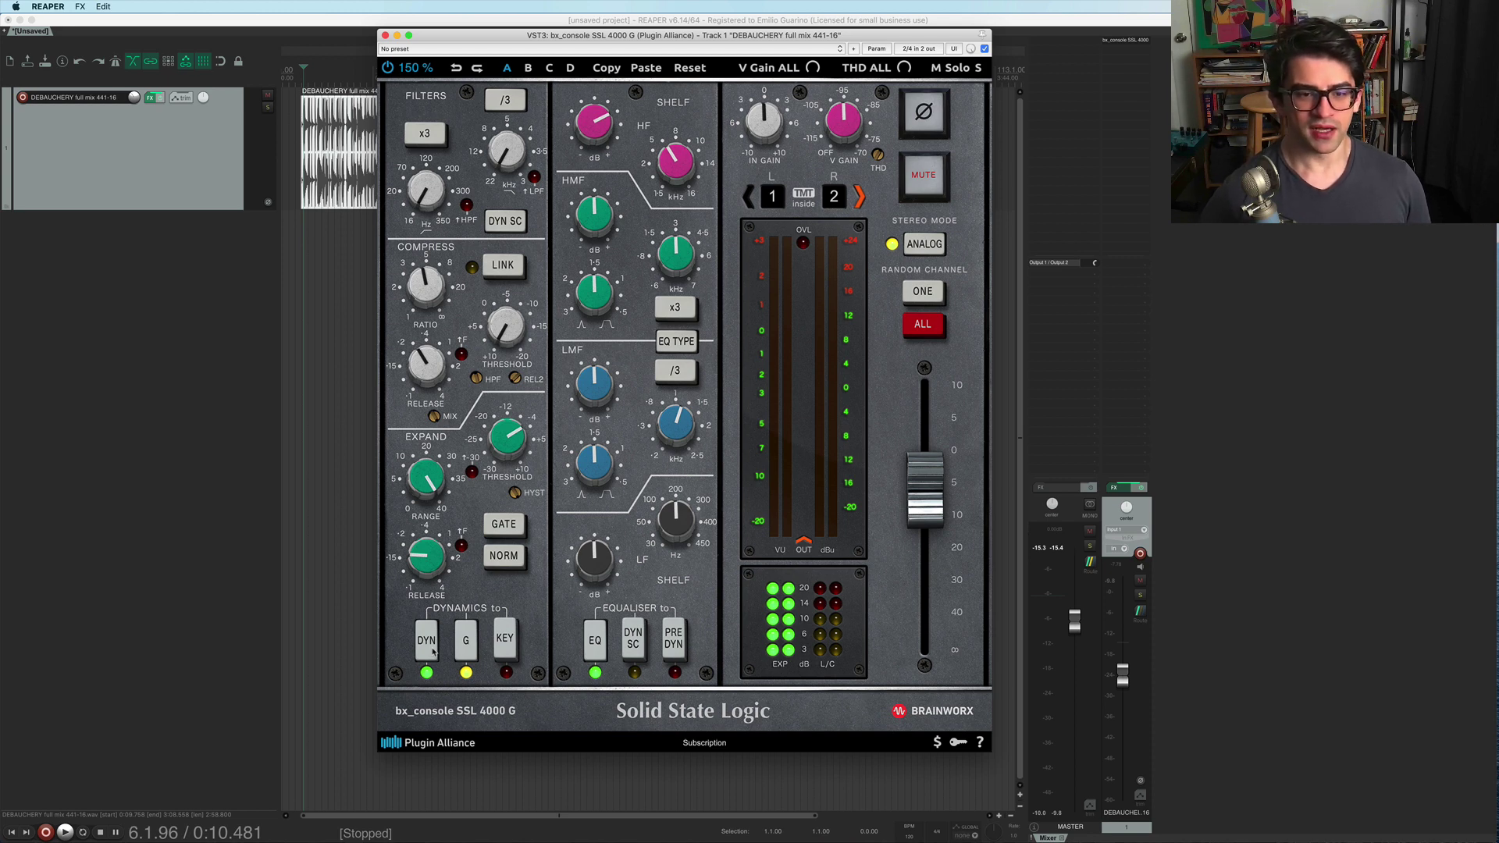
Switch the dynamics repeatedly between the E and G modes during playback, stop the mix, and leave them on G.
{"action": "left_click", "coordinate": [472, 652]}
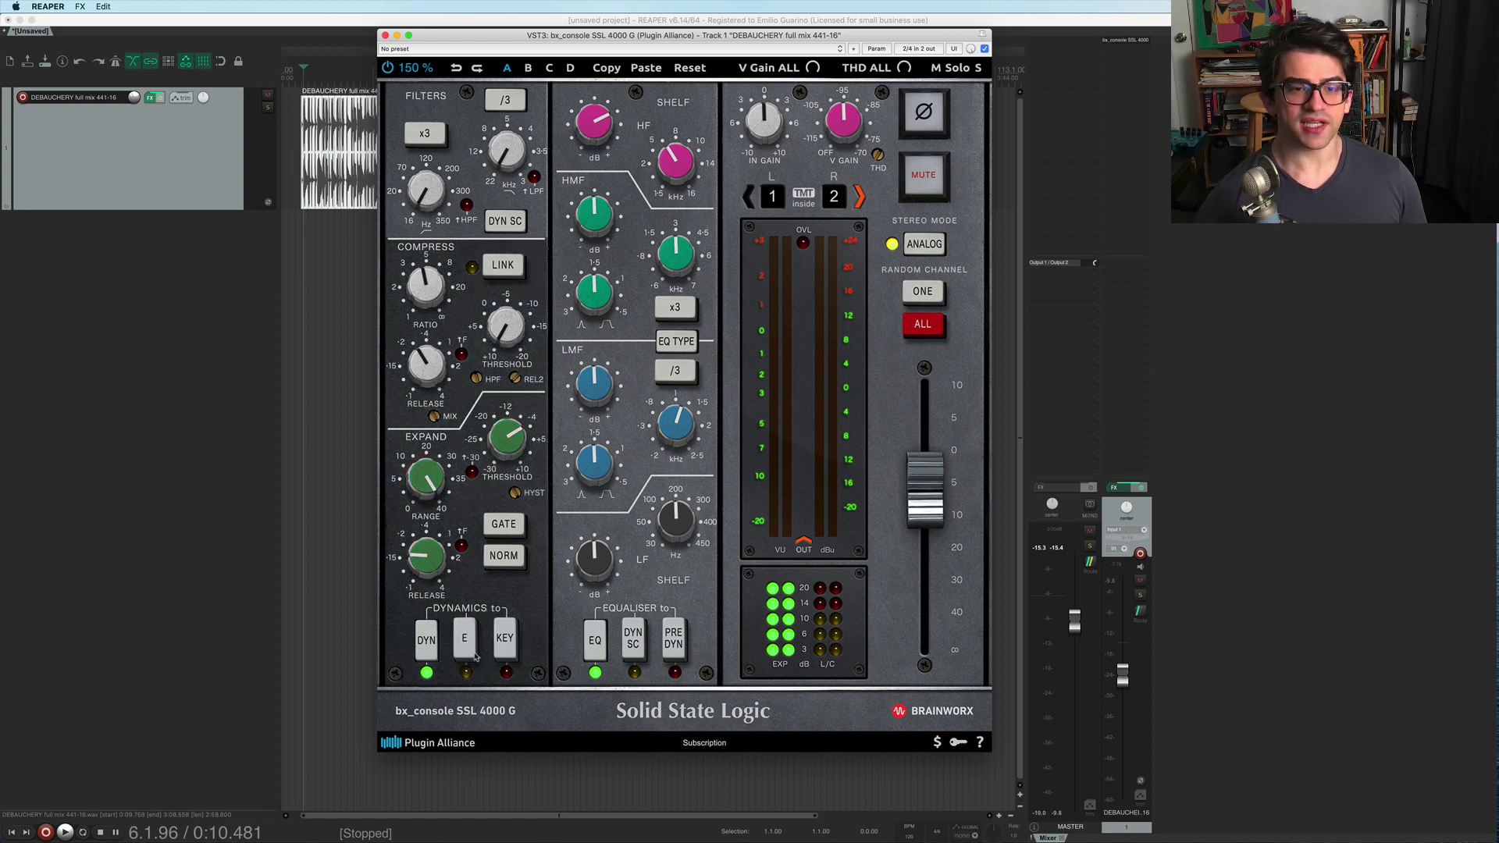
{"action": "key", "text": "space"}
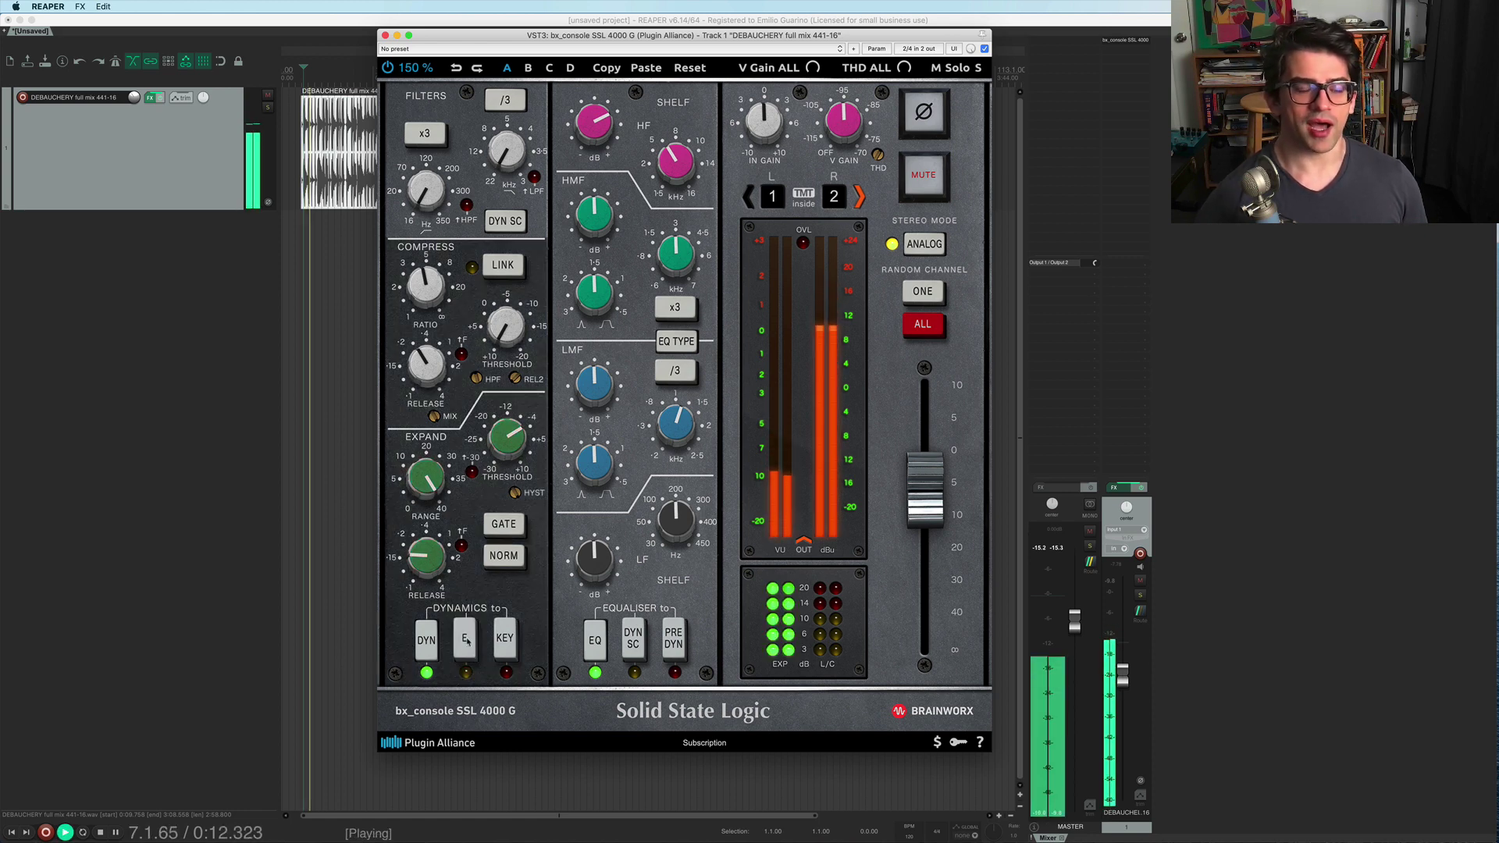
{"action": "left_click", "coordinate": [467, 642]}
{"action": "left_click", "coordinate": [466, 642]}
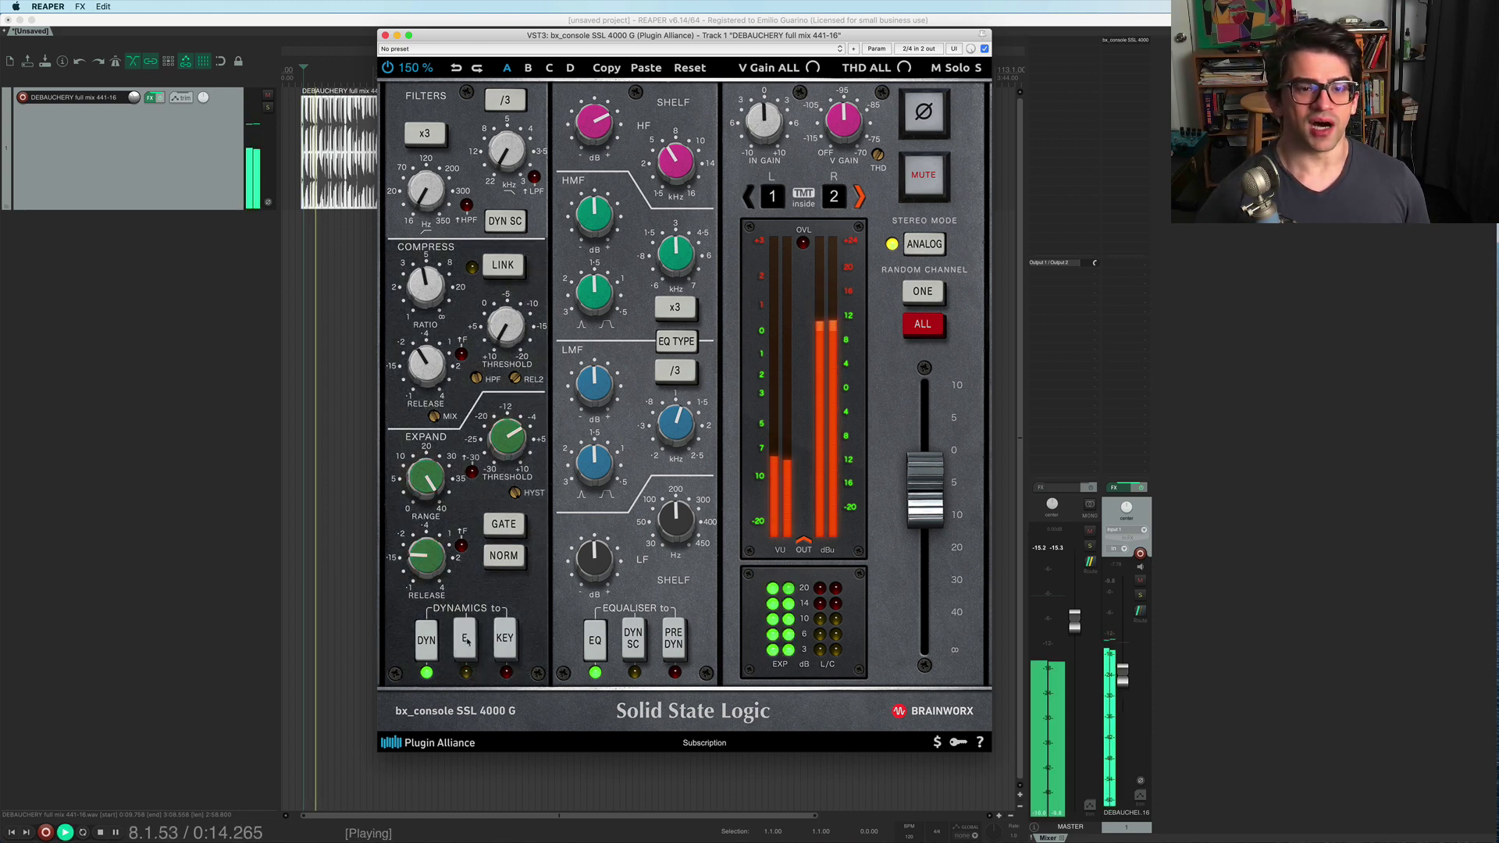
{"action": "left_click", "coordinate": [467, 642]}
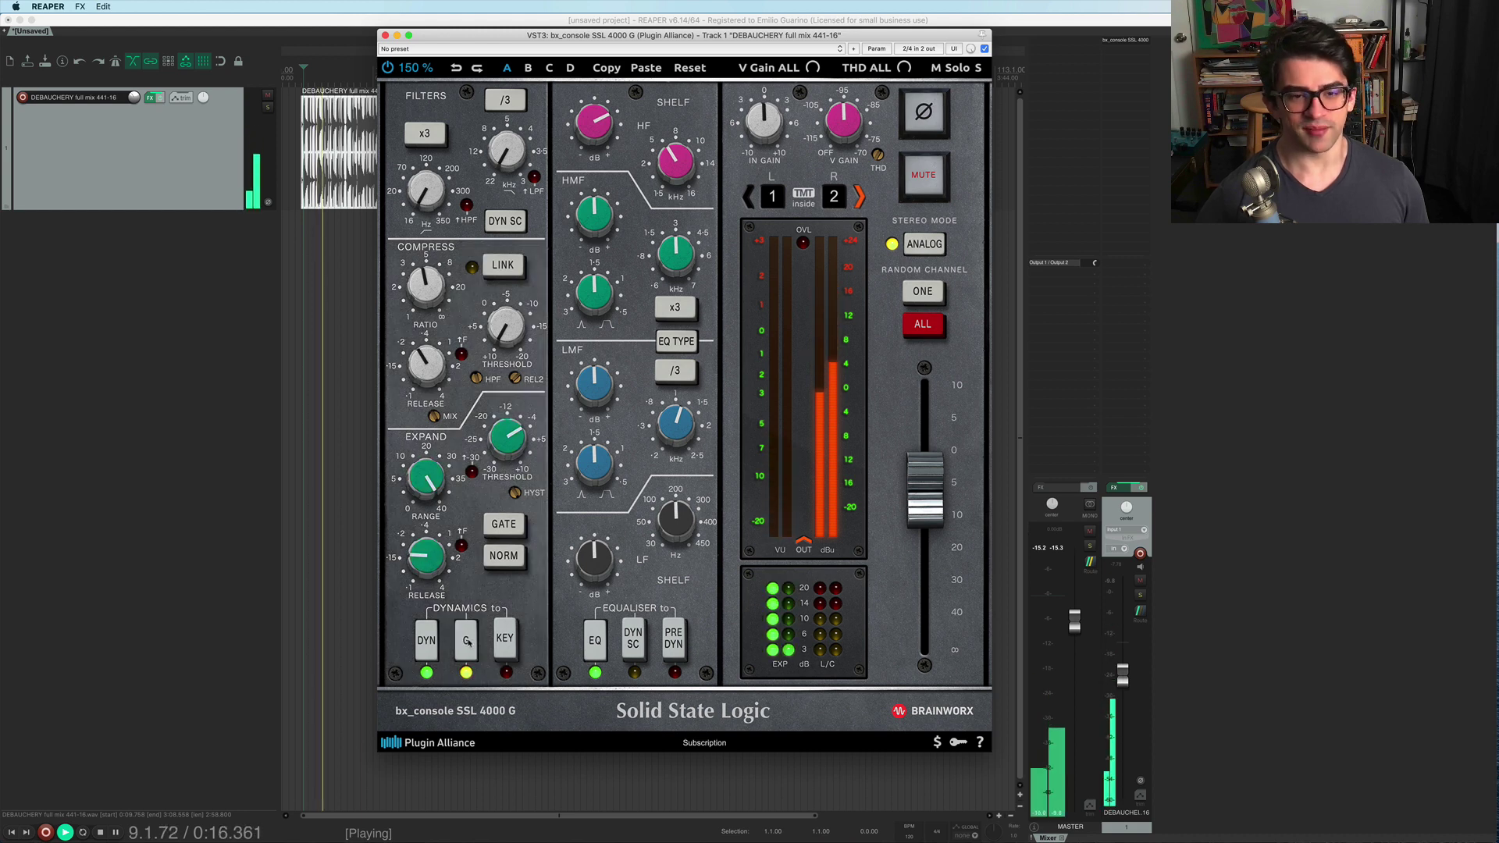
{"action": "left_click", "coordinate": [464, 655]}
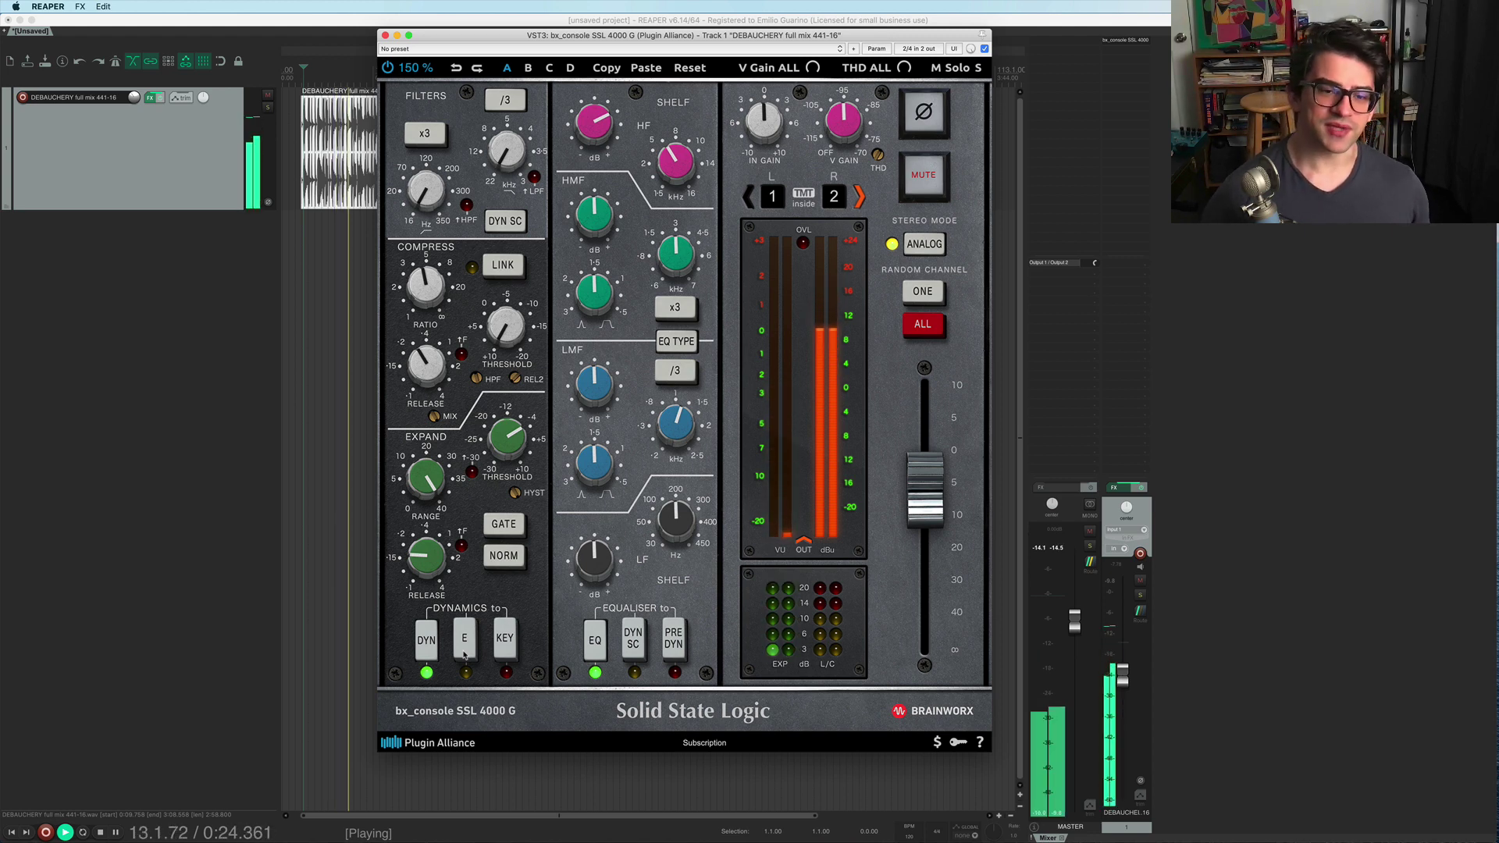
{"action": "left_click", "coordinate": [465, 653]}
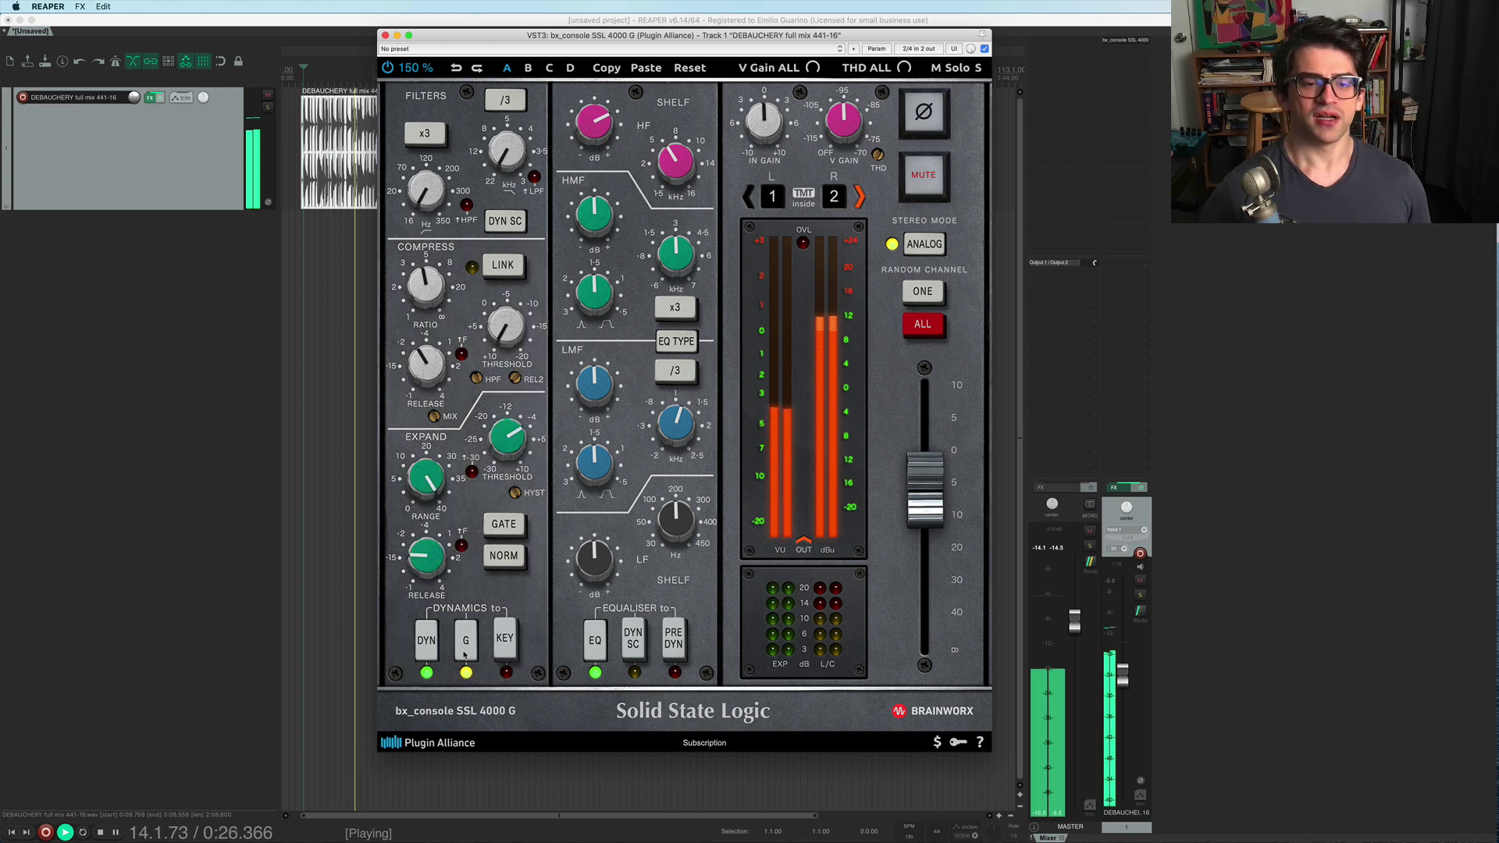
{"action": "left_click", "coordinate": [465, 653]}
{"action": "left_click", "coordinate": [465, 653]}
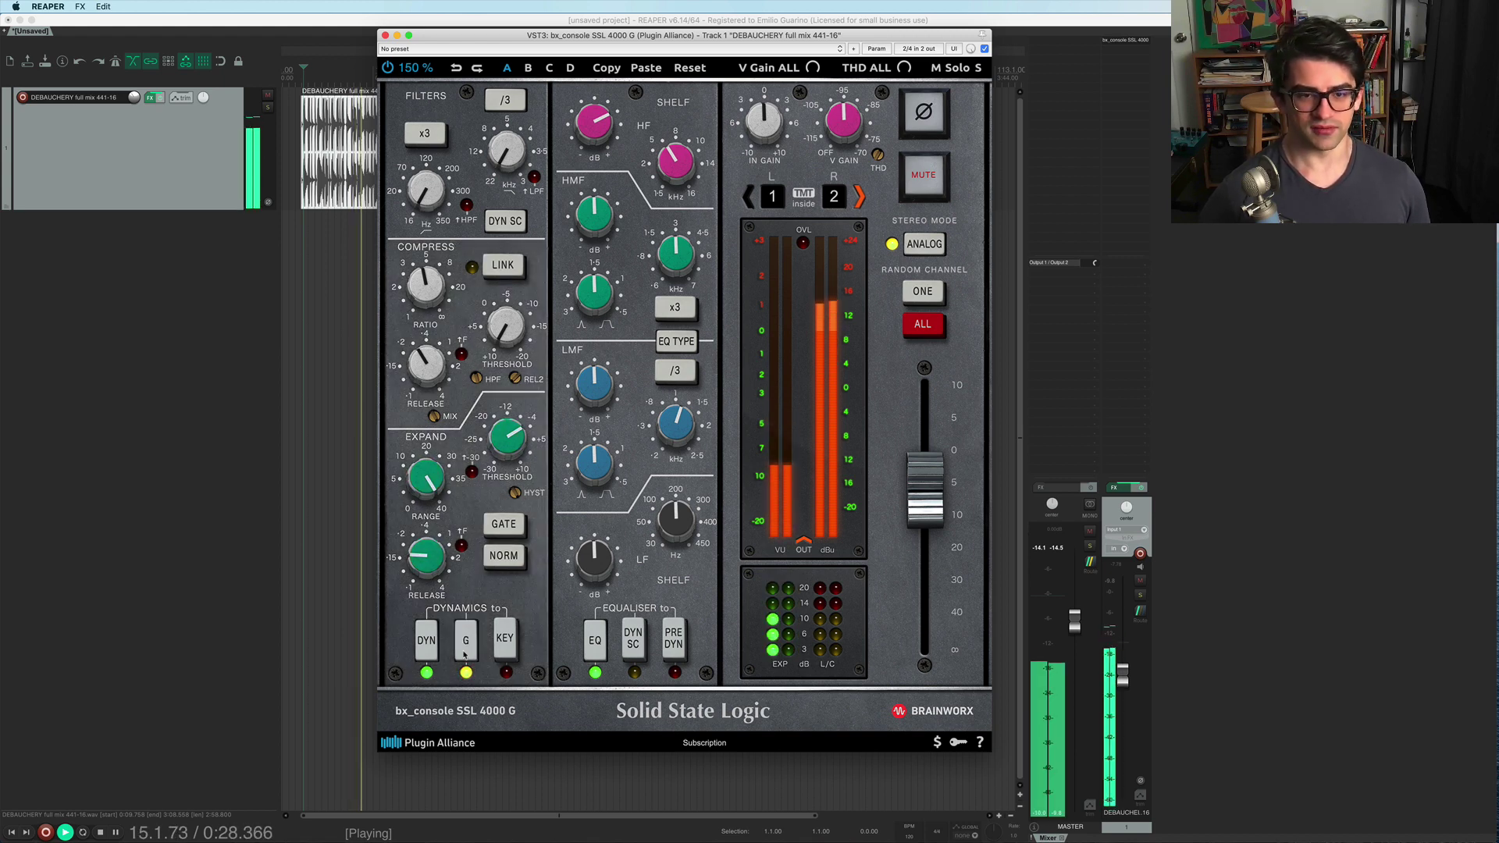
{"action": "left_click", "coordinate": [465, 652]}
{"action": "key", "text": "space"}
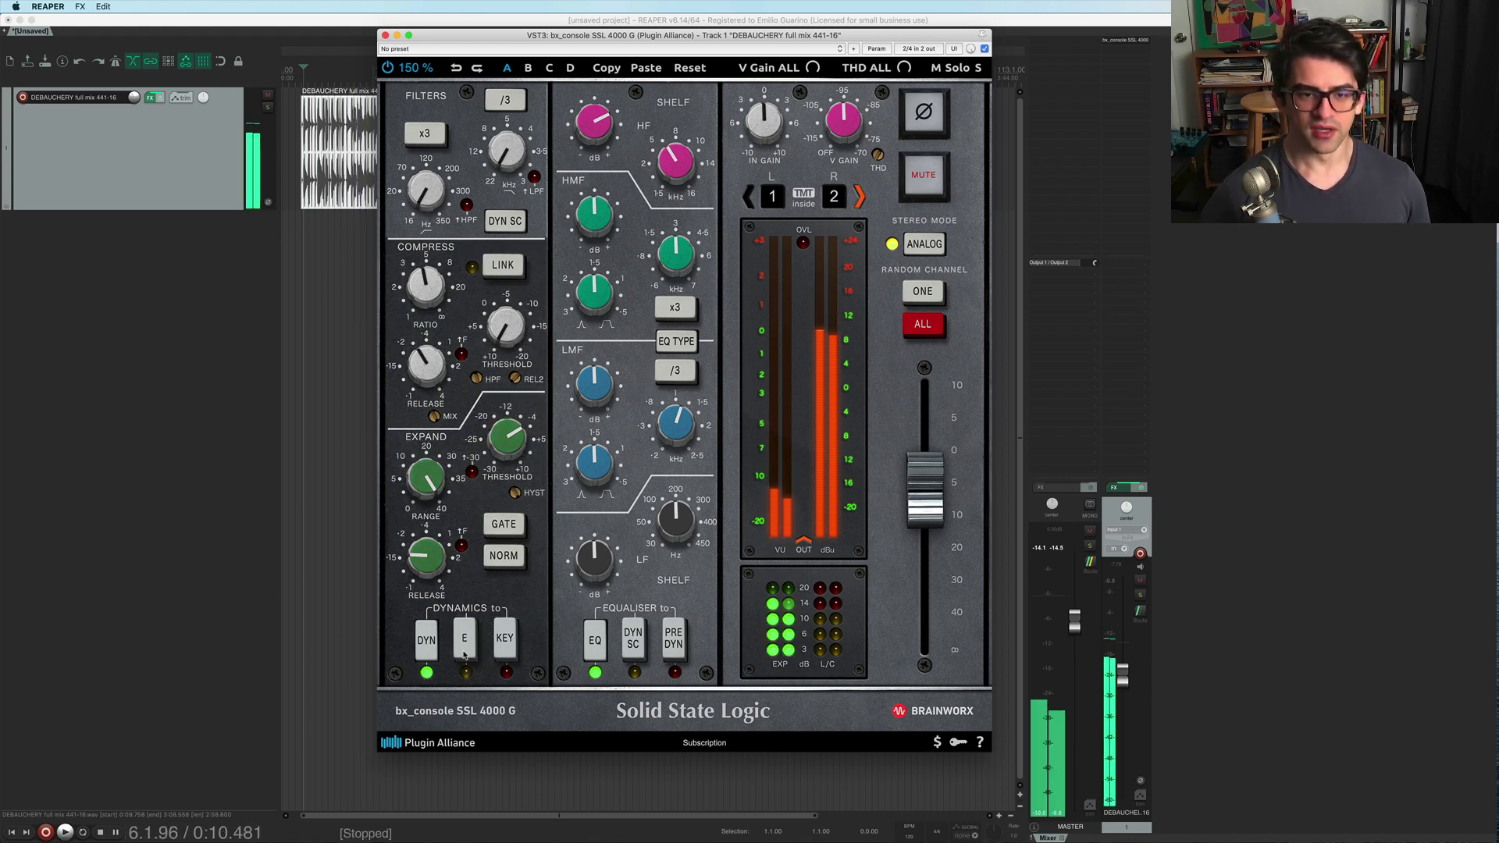
{"action": "left_click", "coordinate": [464, 638]}
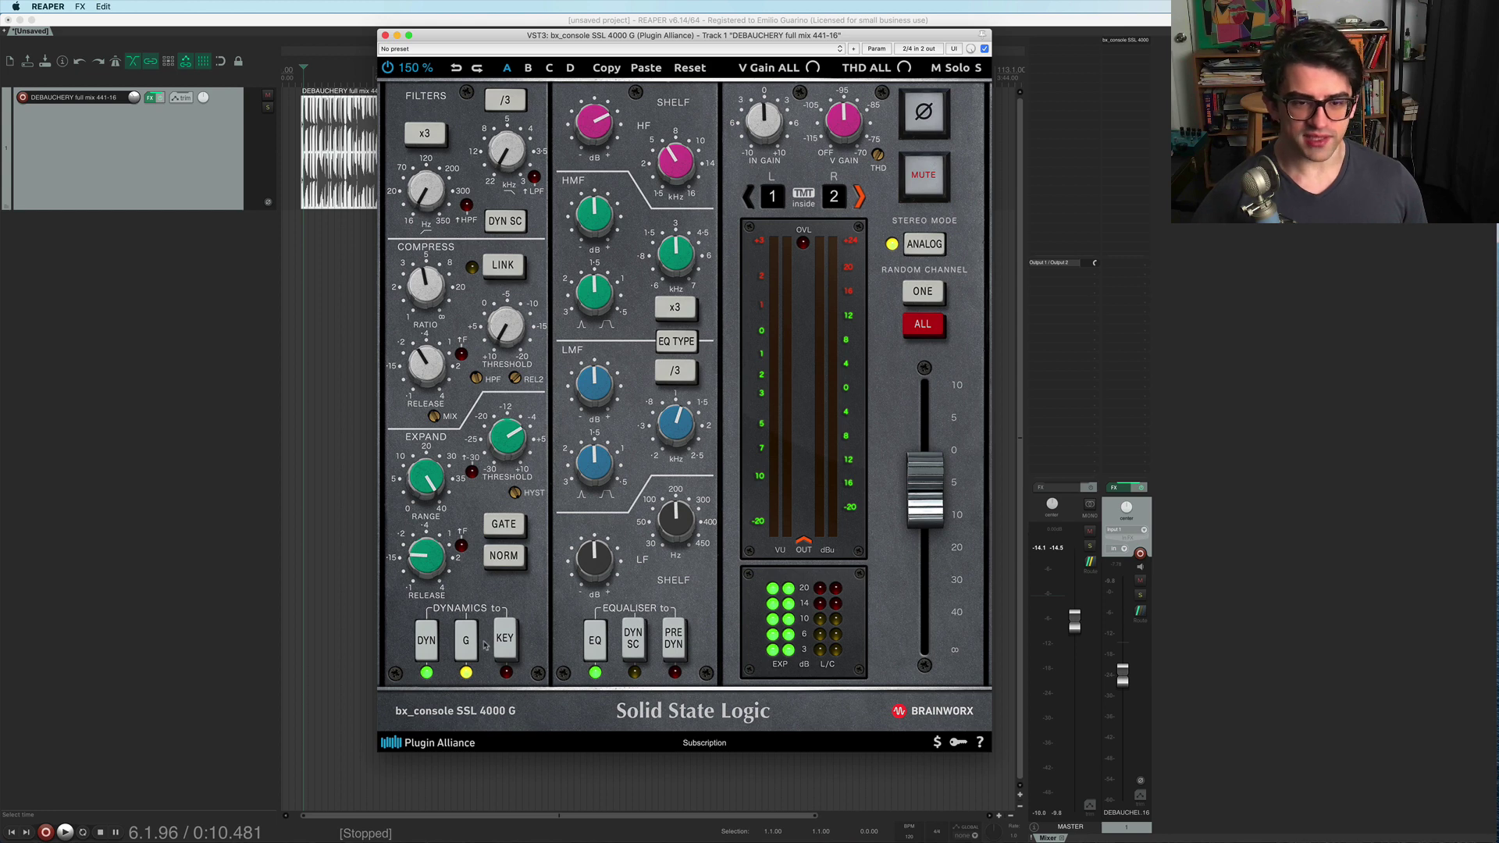
Toggle the dynamics' external key input on and off several times, and leave it off.
{"action": "left_click", "coordinate": [508, 645]}
{"action": "left_click", "coordinate": [509, 648]}
{"action": "left_click", "coordinate": [510, 651]}
{"action": "left_click", "coordinate": [511, 654]}
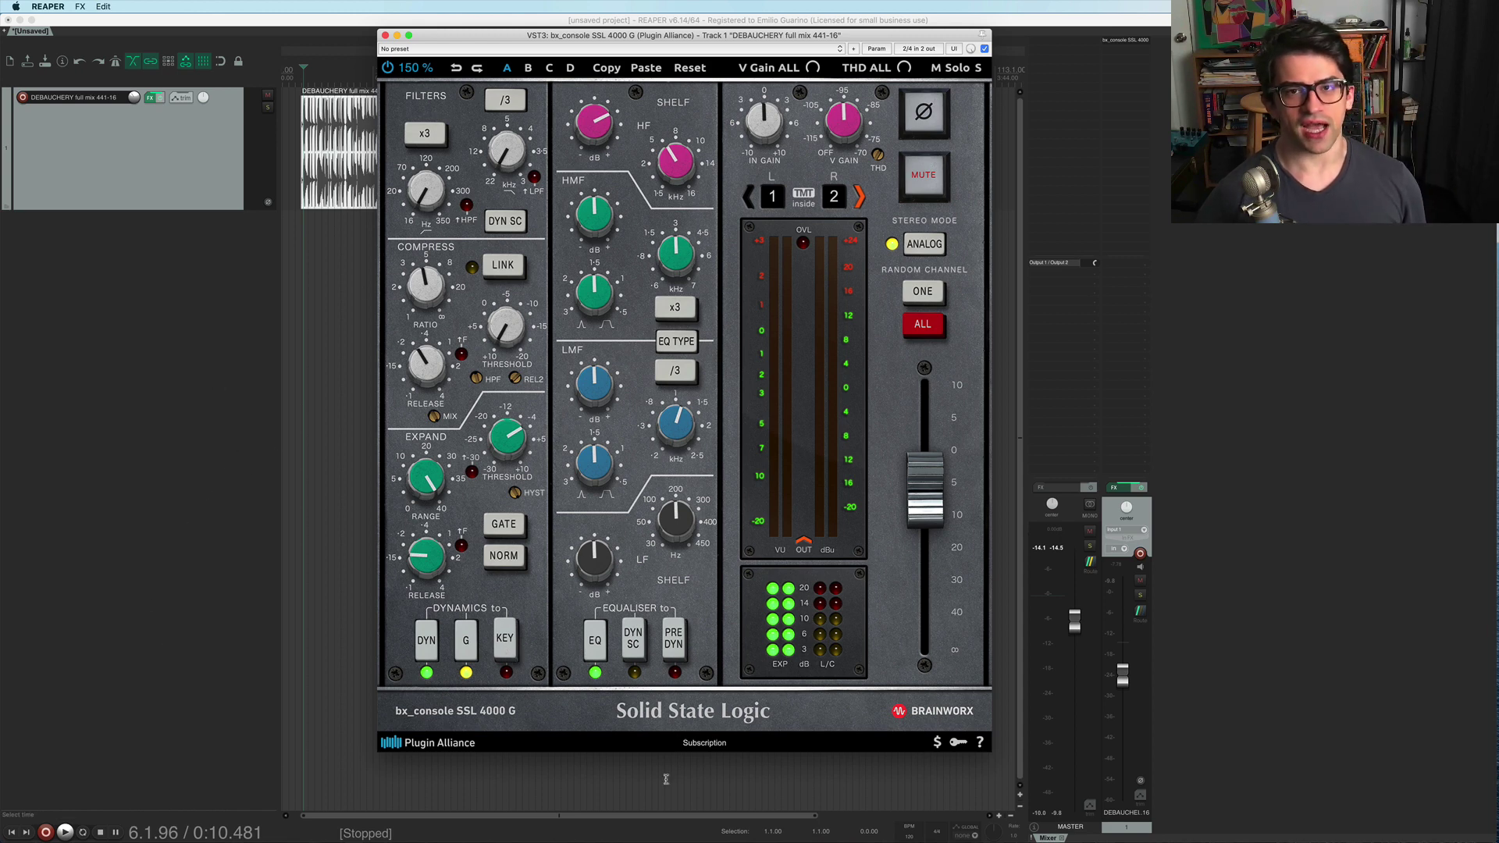
{"action": "left_click", "coordinate": [510, 651]}
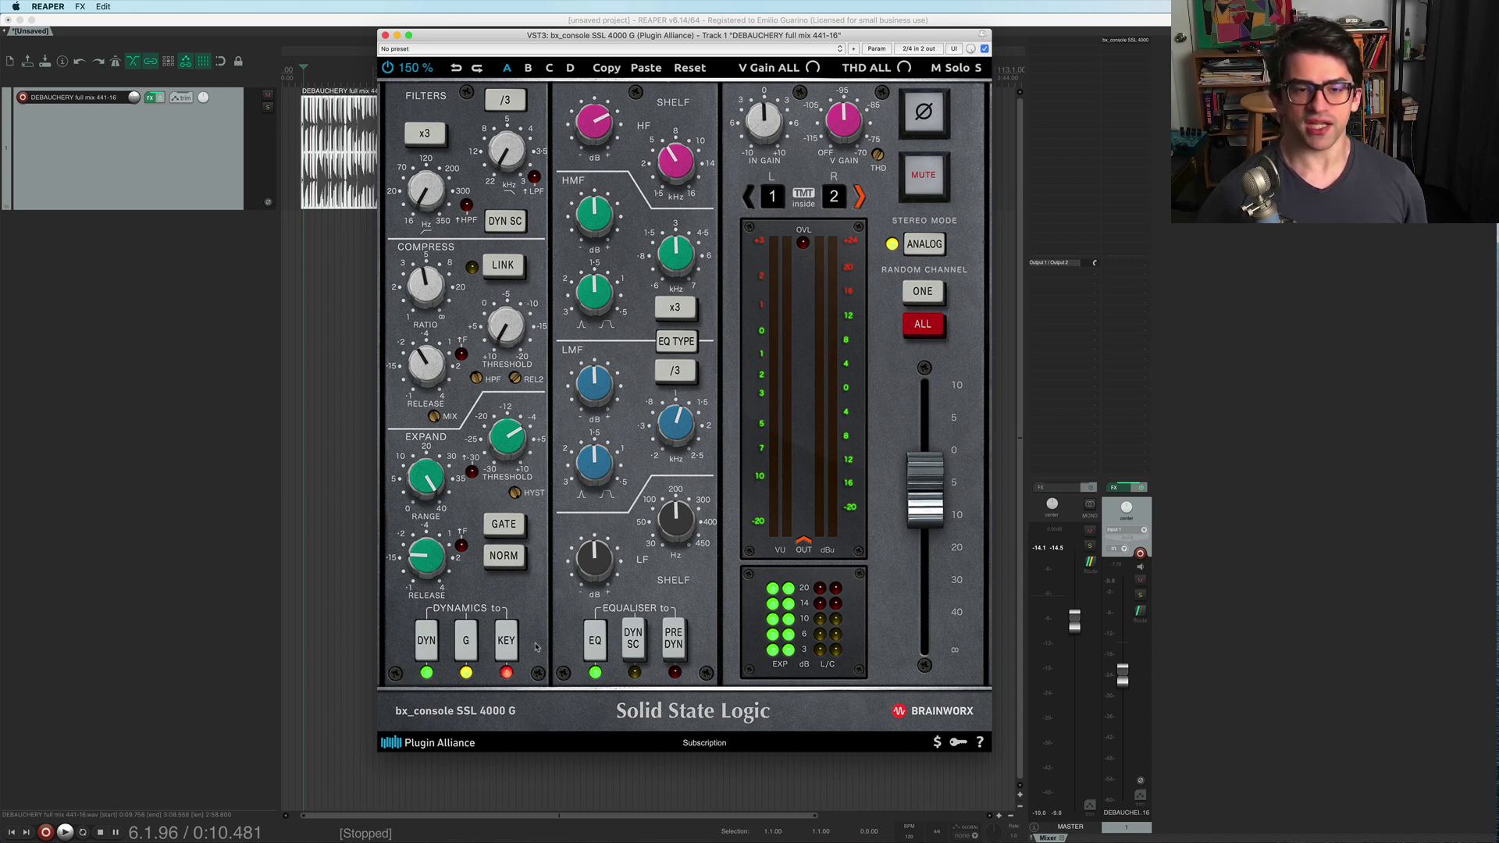
{"action": "left_click", "coordinate": [504, 653]}
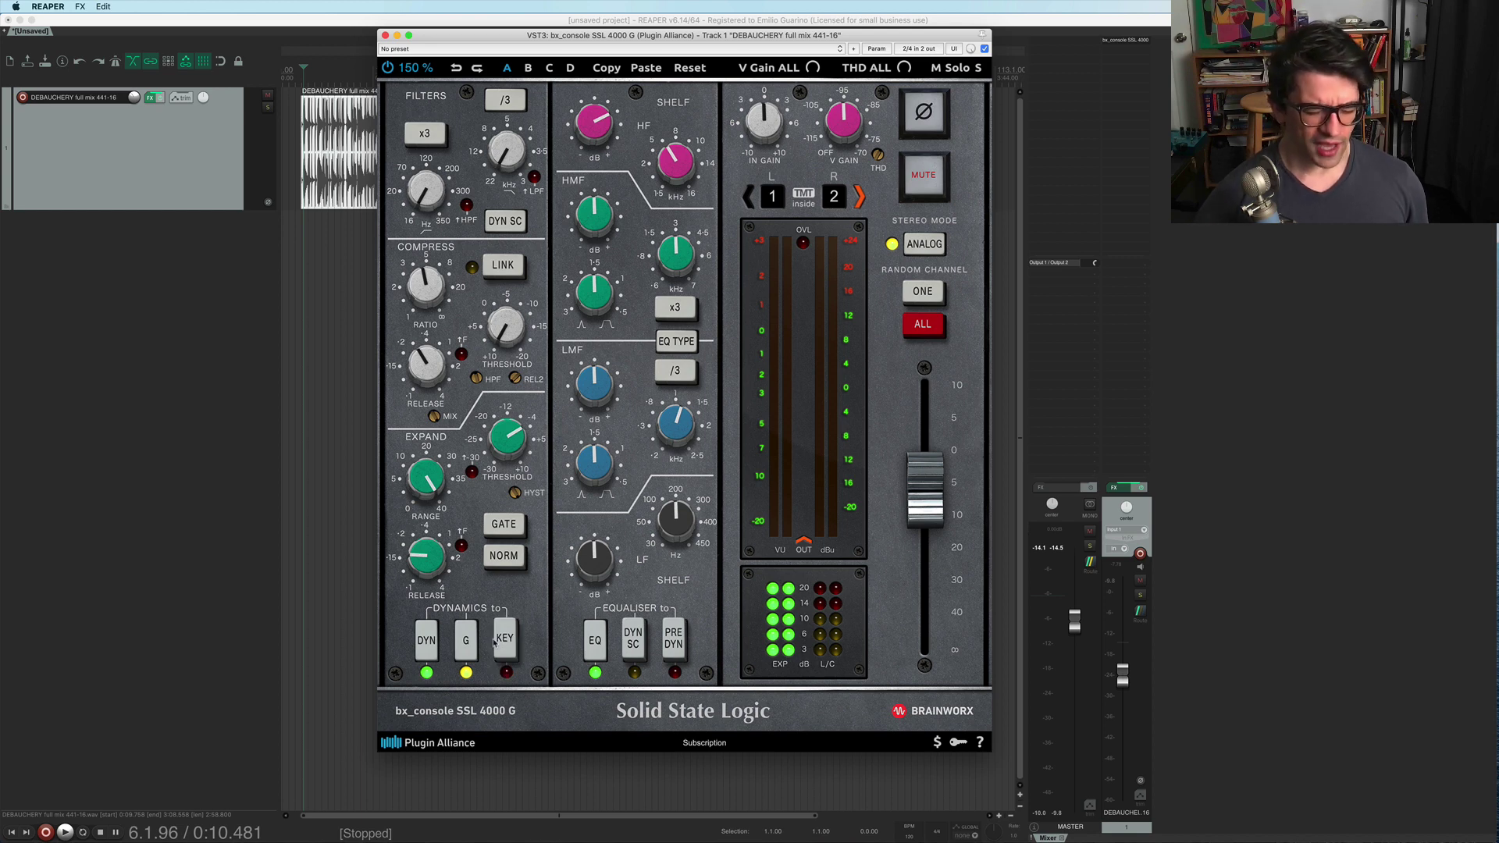
{"action": "mouse_move", "coordinate": [478, 378]}
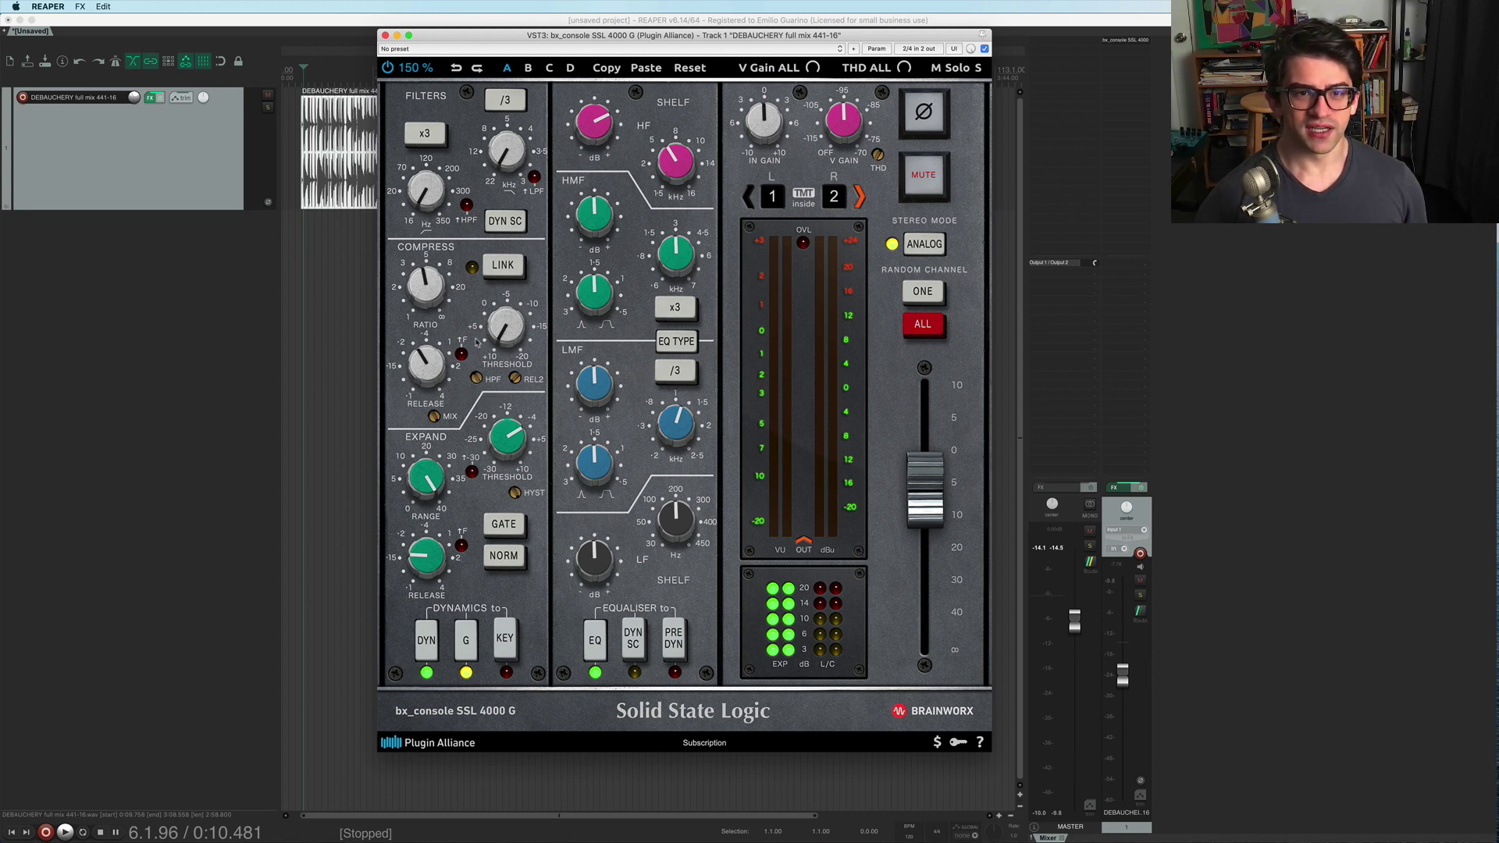
{"action": "left_click", "coordinate": [507, 642]}
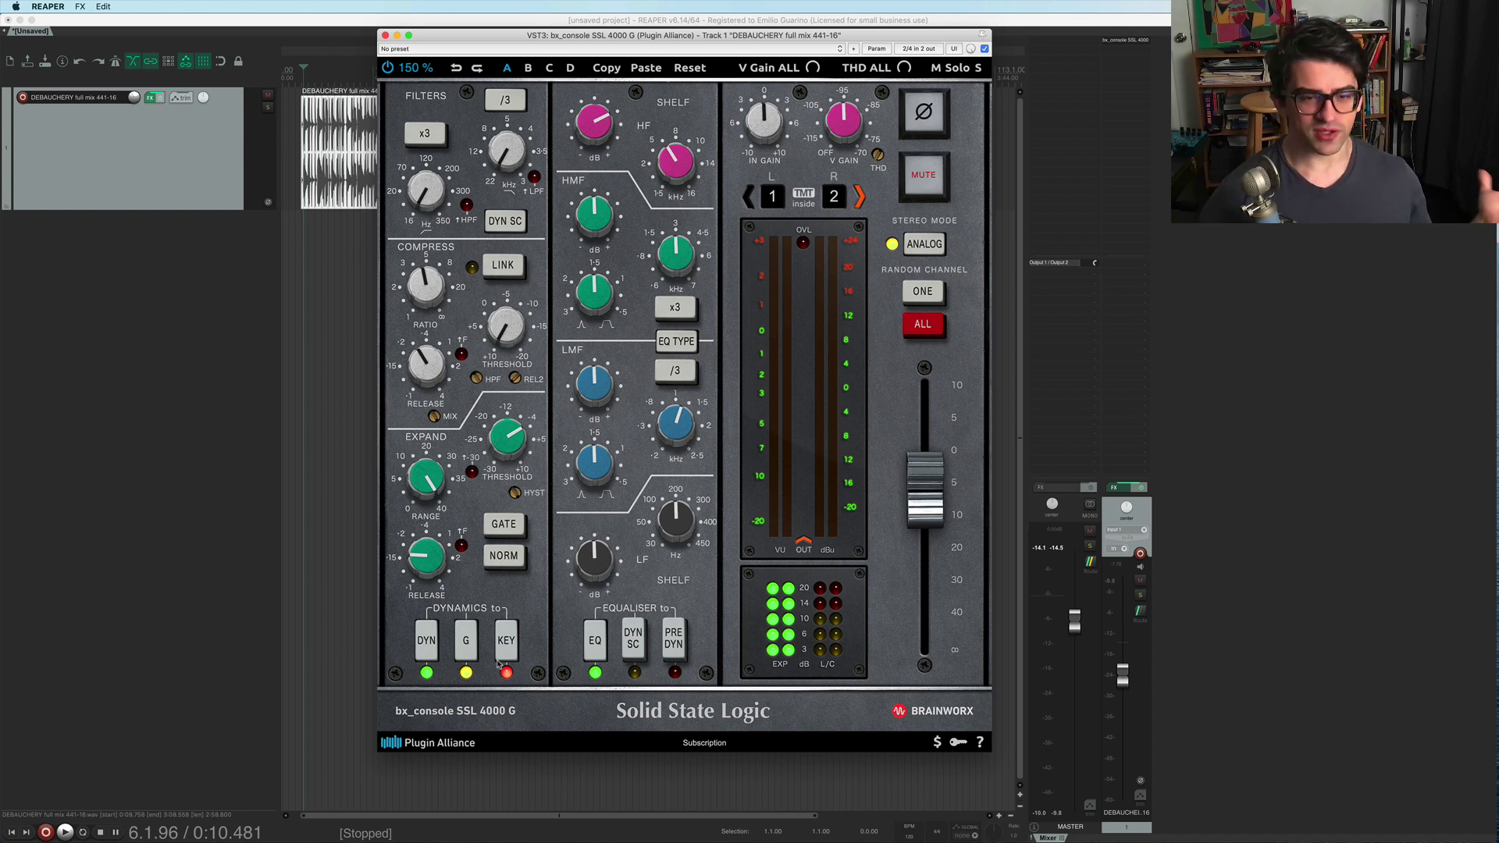
{"action": "left_click", "coordinate": [505, 656]}
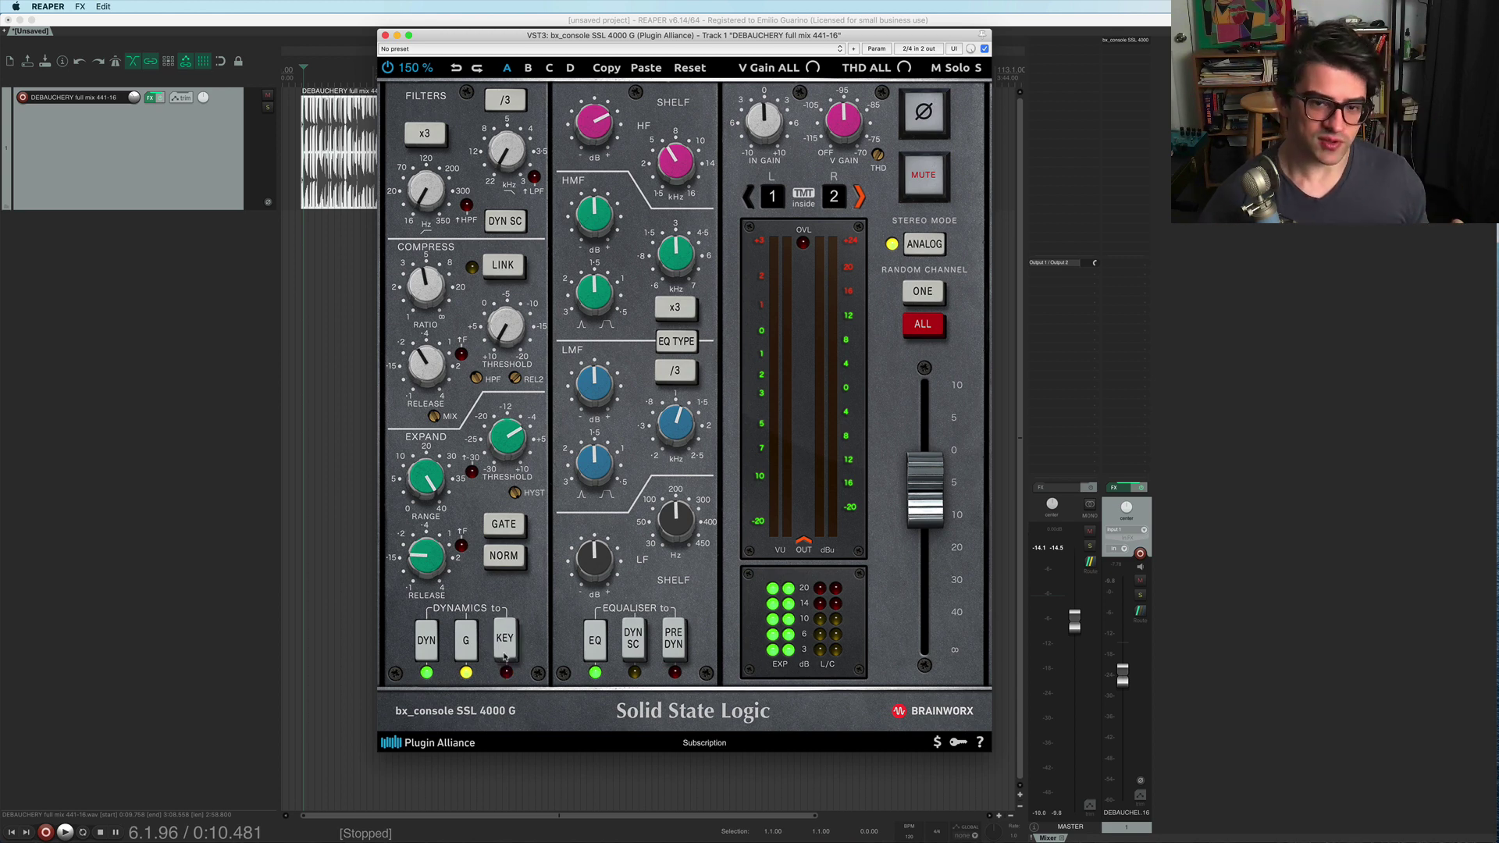
{"action": "left_click", "coordinate": [505, 656]}
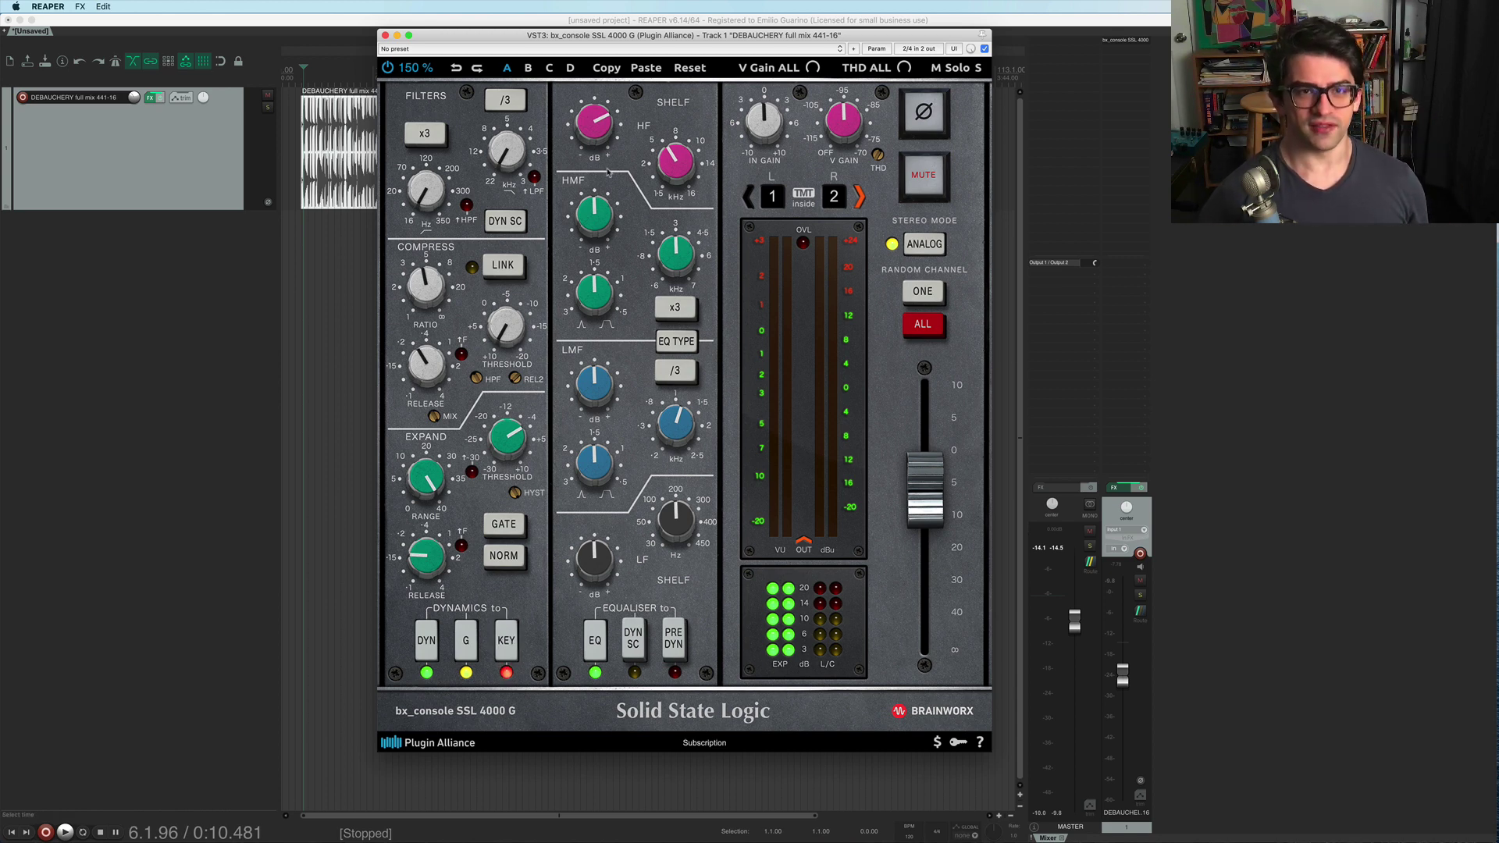
{"action": "left_click", "coordinate": [511, 661]}
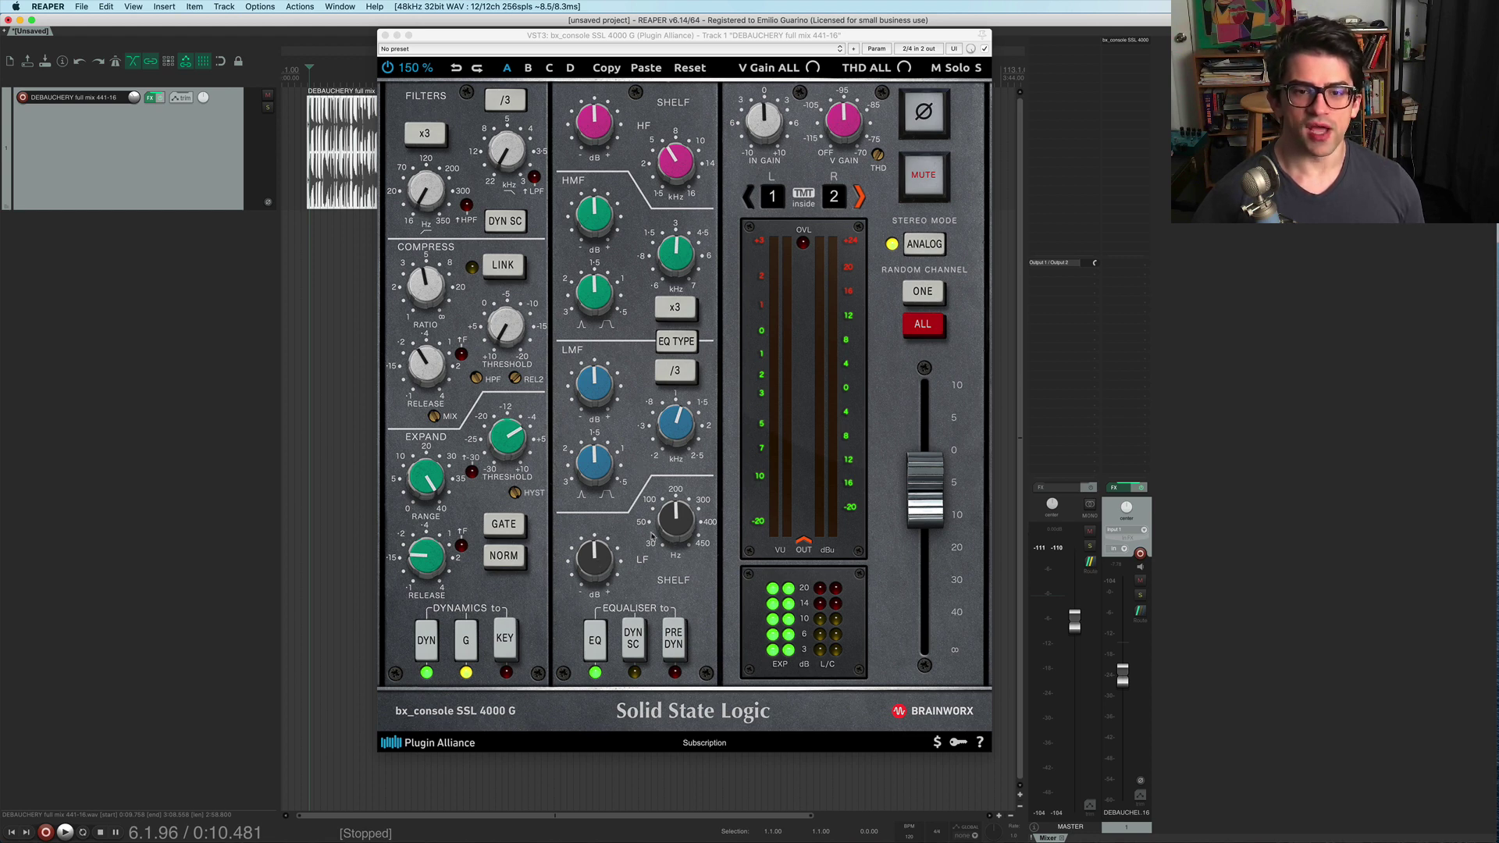
Start playback, lower the EQ's HF shelf frequency, and sweep the HF gain before returning it to centre.
{"action": "key", "text": "space"}
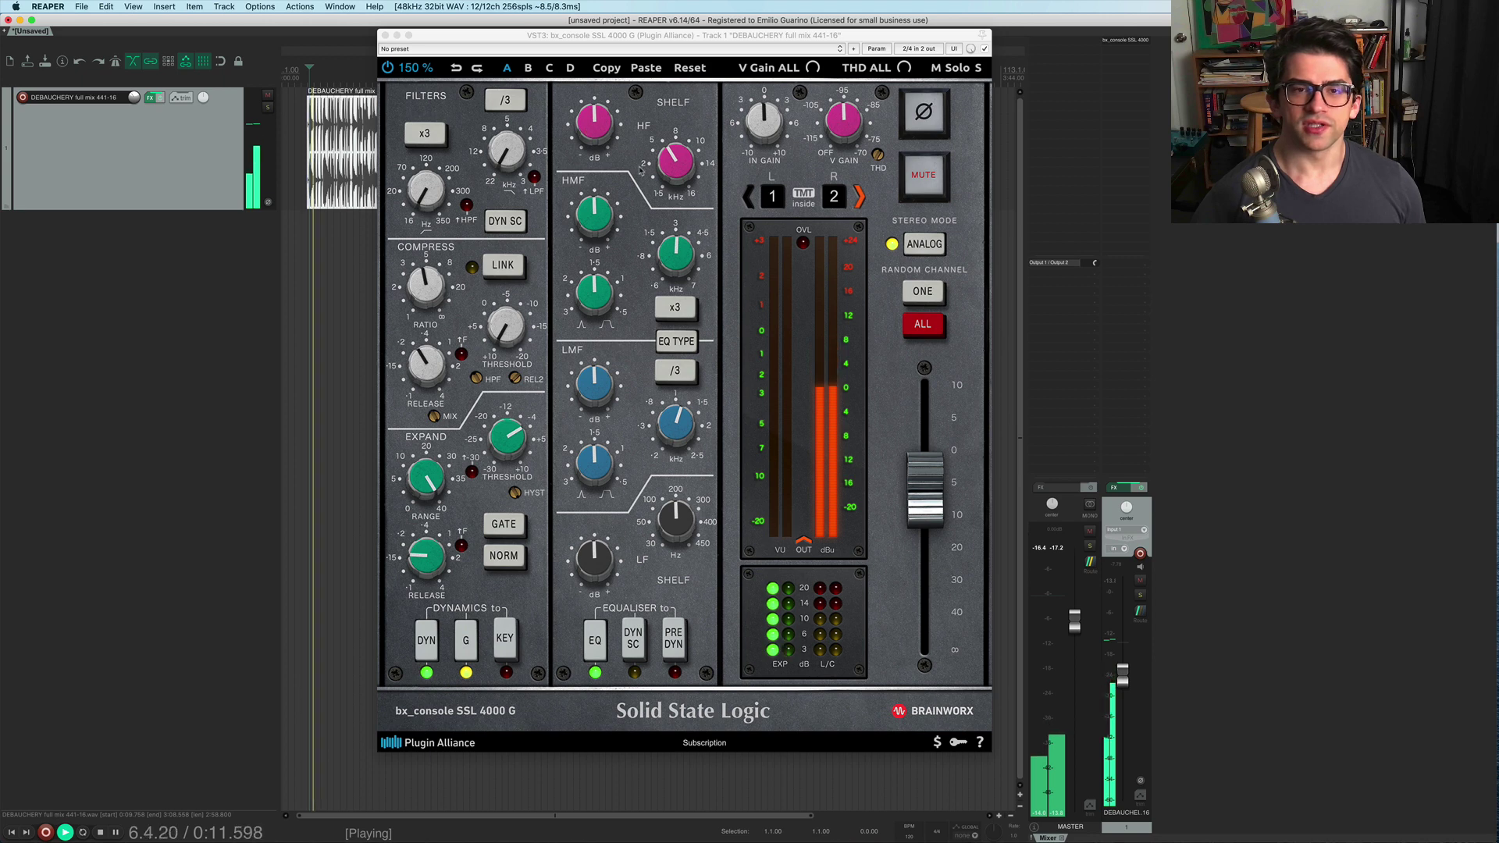
{"action": "left_click", "coordinate": [670, 172]}
{"action": "left_click_drag", "start_coordinate": [670, 171], "coordinate": [665, 179]}
{"action": "left_click", "coordinate": [598, 122]}
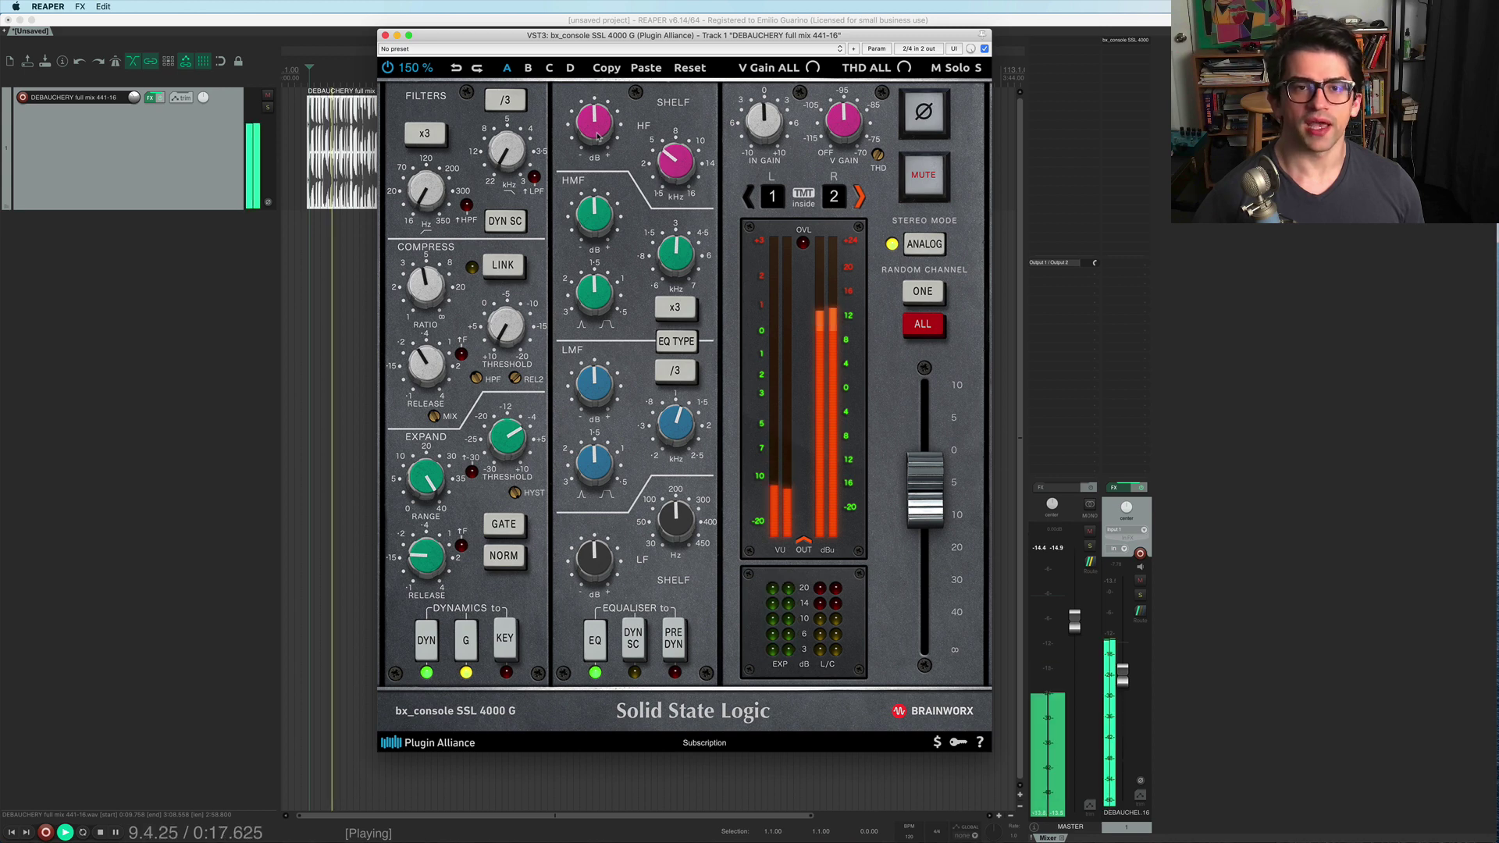
{"action": "left_click_drag", "start_coordinate": [598, 122], "coordinate": [595, 75]}
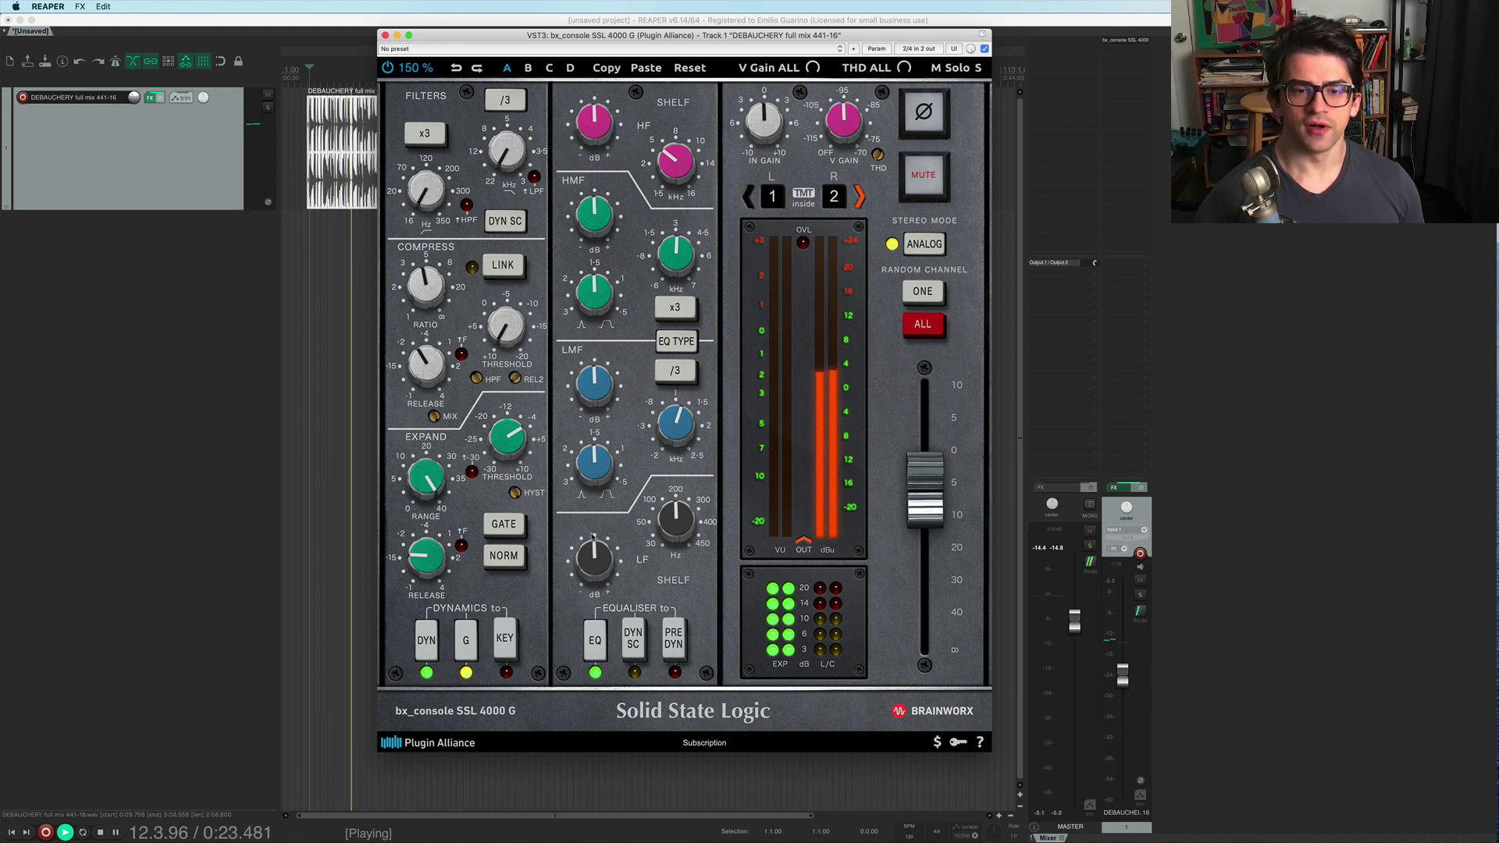
Set the LF shelf frequency to about 94.8 Hz, sweep its gain and return it to centre, and stop playback.
{"action": "left_click_drag", "start_coordinate": [675, 521], "coordinate": [676, 531]}
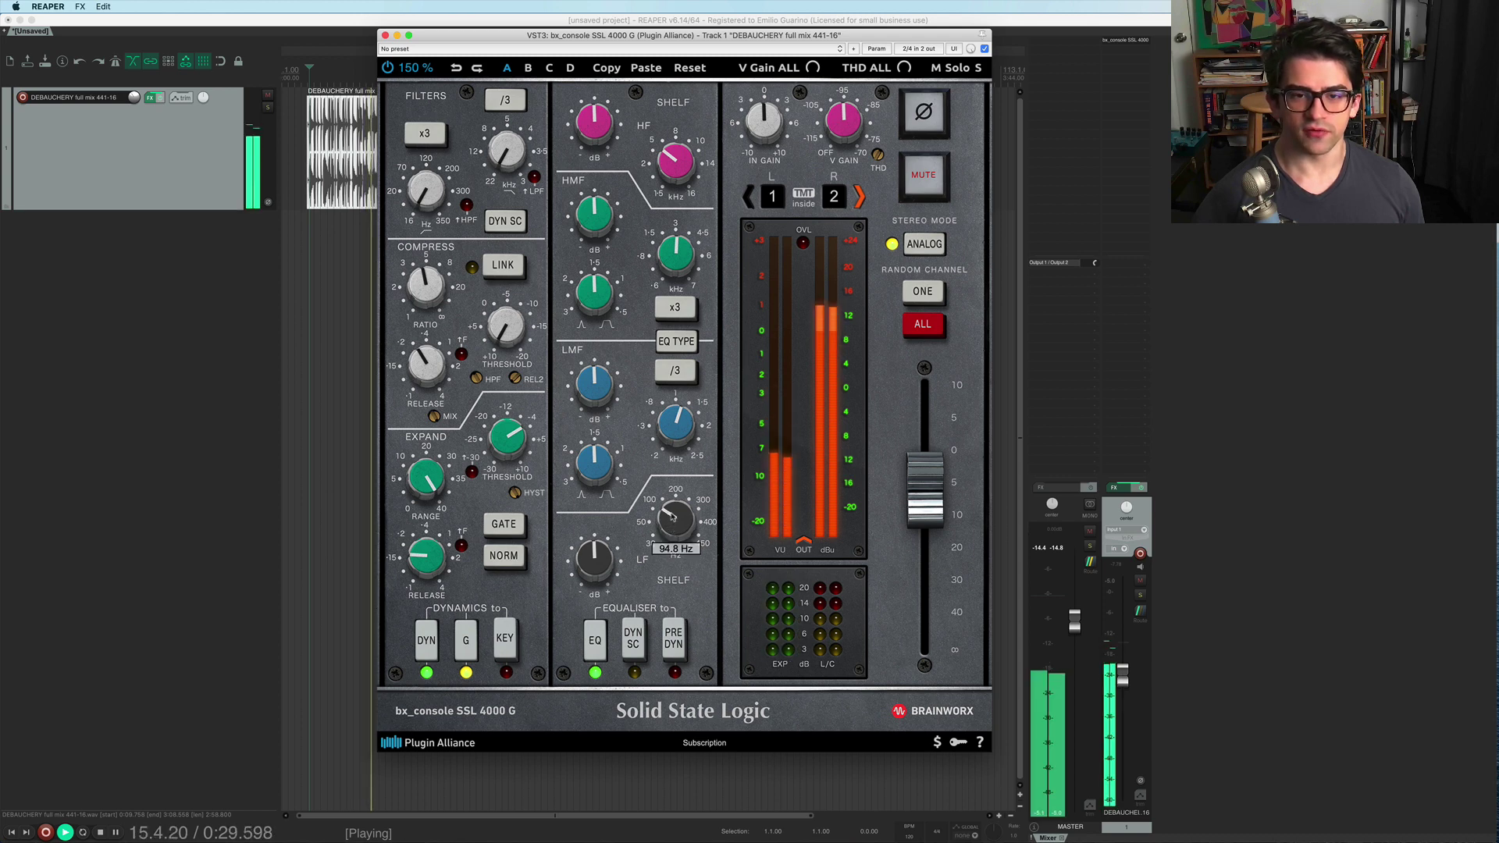
{"action": "left_click_drag", "start_coordinate": [598, 558], "coordinate": [608, 618]}
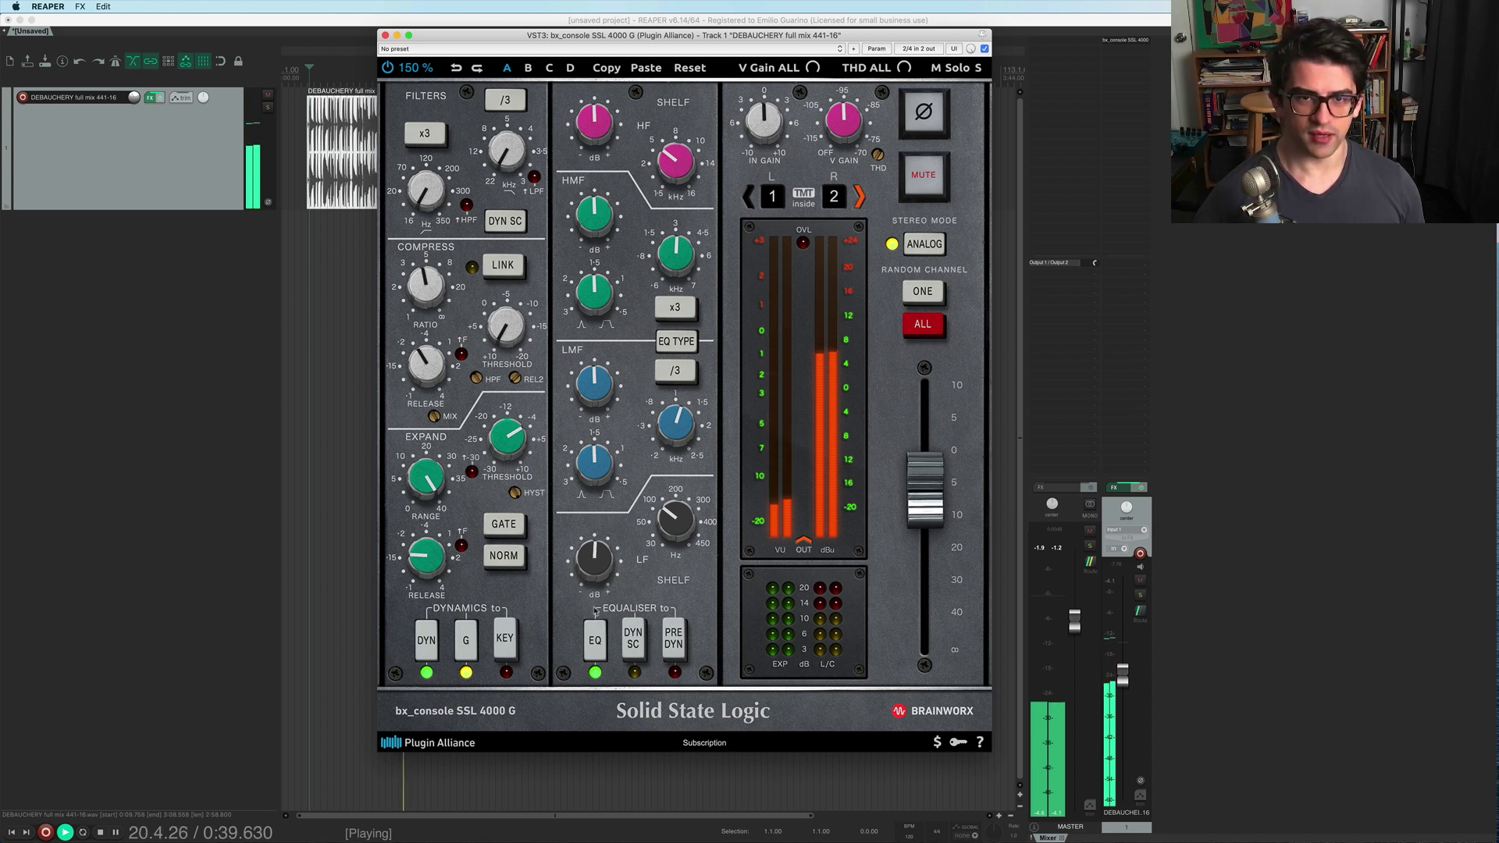
{"action": "key", "text": "space"}
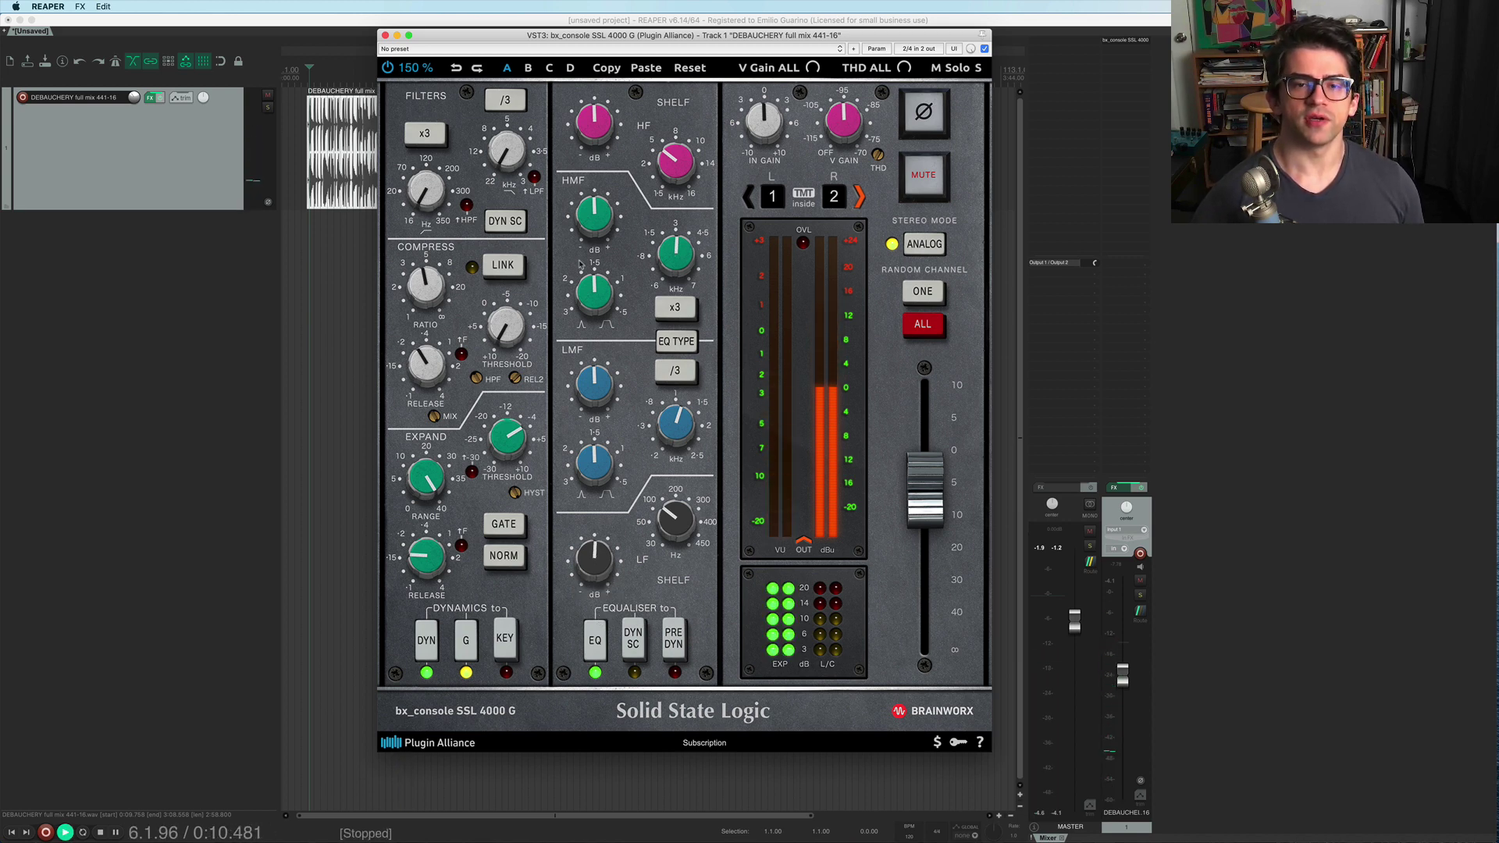
Start playback, boost the EQ's HMF gain, and lower the HMF frequency slightly below 3 kHz.
{"action": "key", "text": "space"}
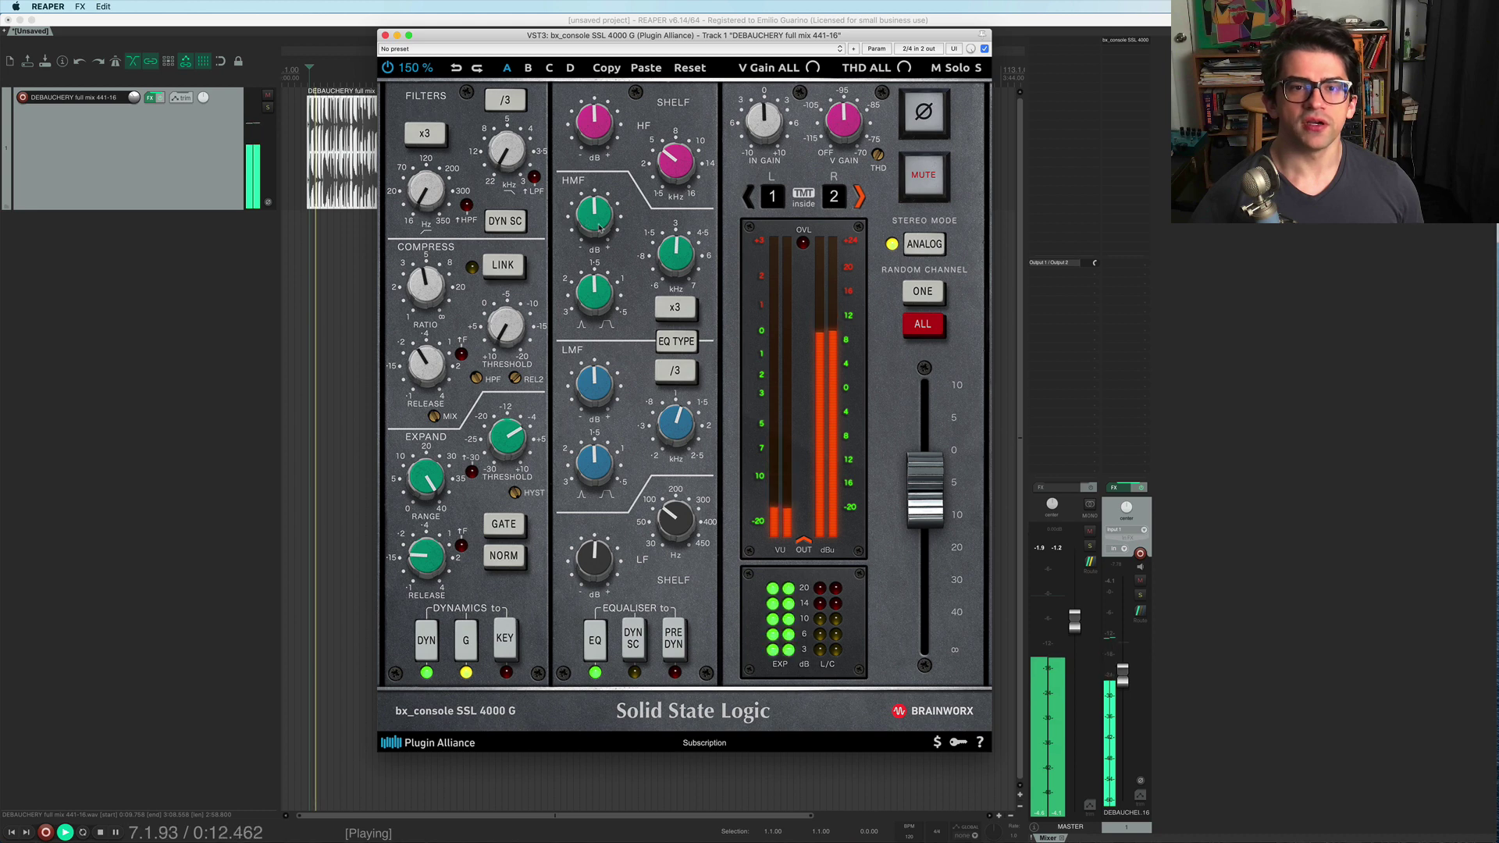
{"action": "left_click_drag", "start_coordinate": [586, 221], "coordinate": [601, 208]}
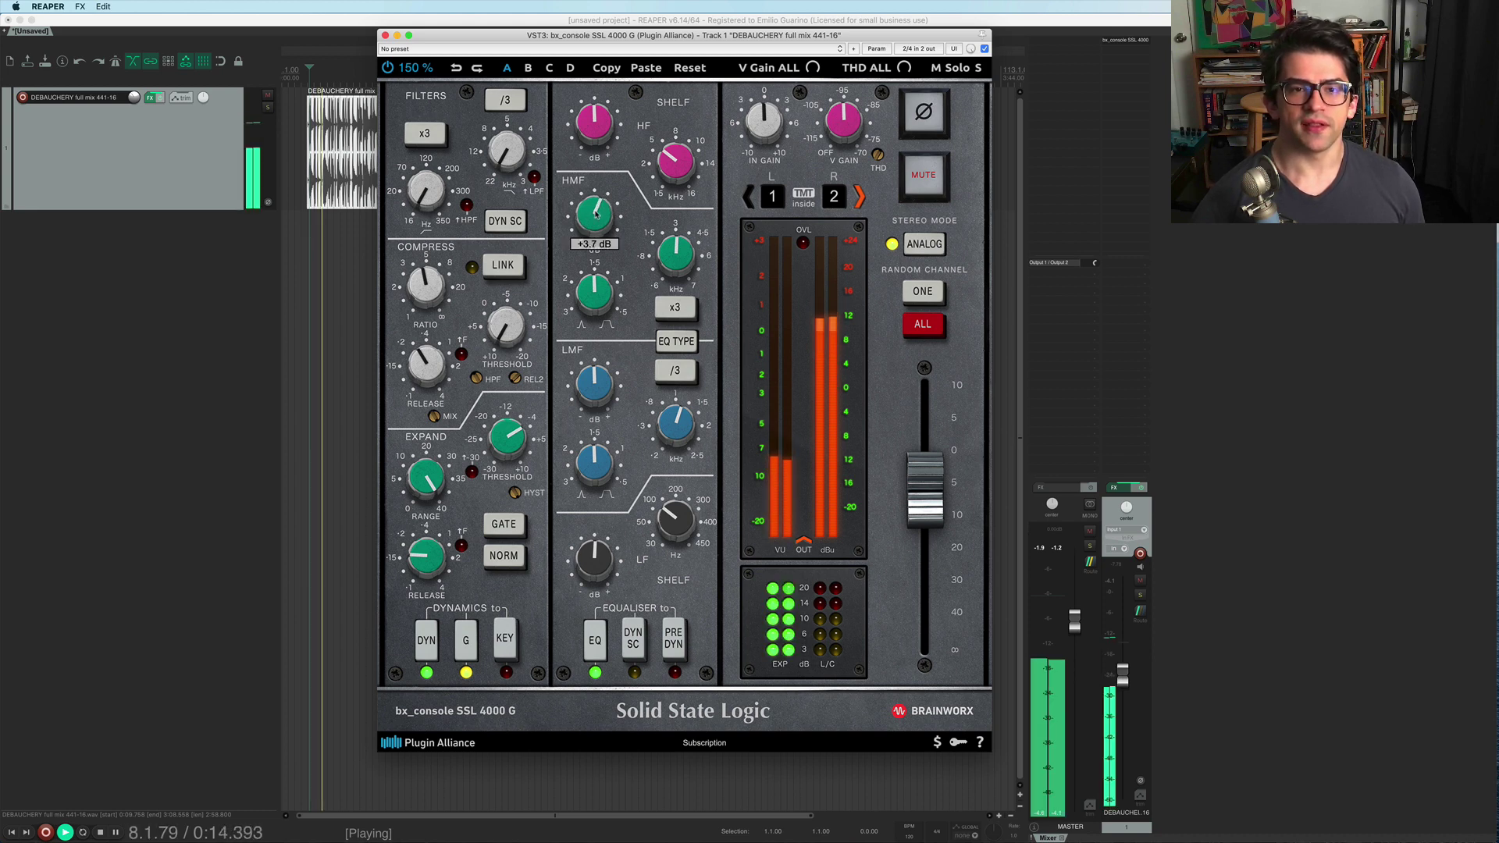
{"action": "left_click_drag", "start_coordinate": [678, 263], "coordinate": [671, 251]}
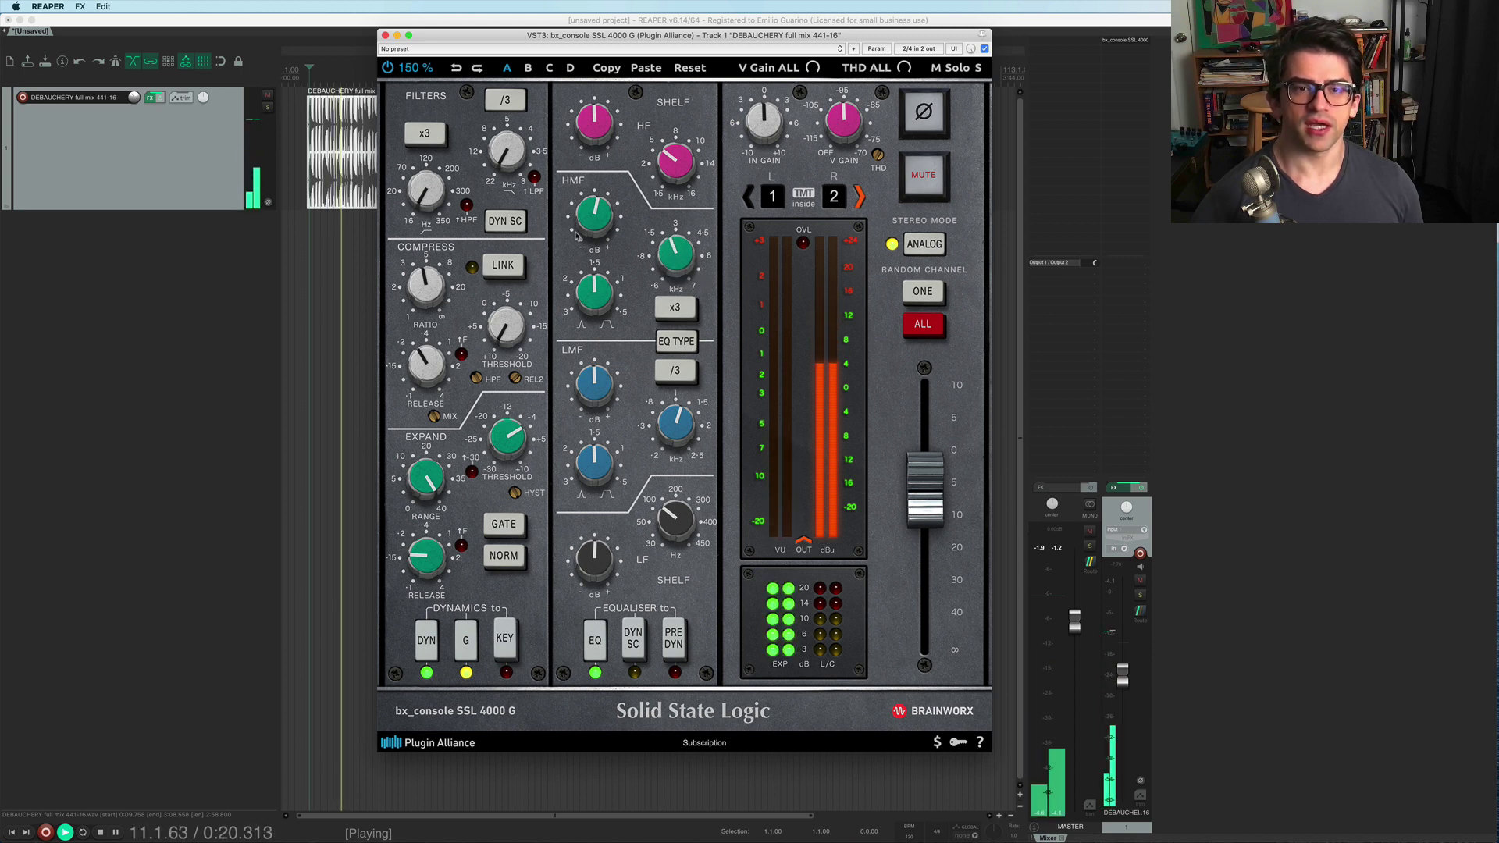
Sweep the HMF Q across its range, leave it at its narrowest setting, and raise the HMF gain to maximum.
{"action": "left_click_drag", "start_coordinate": [603, 295], "coordinate": [600, 268]}
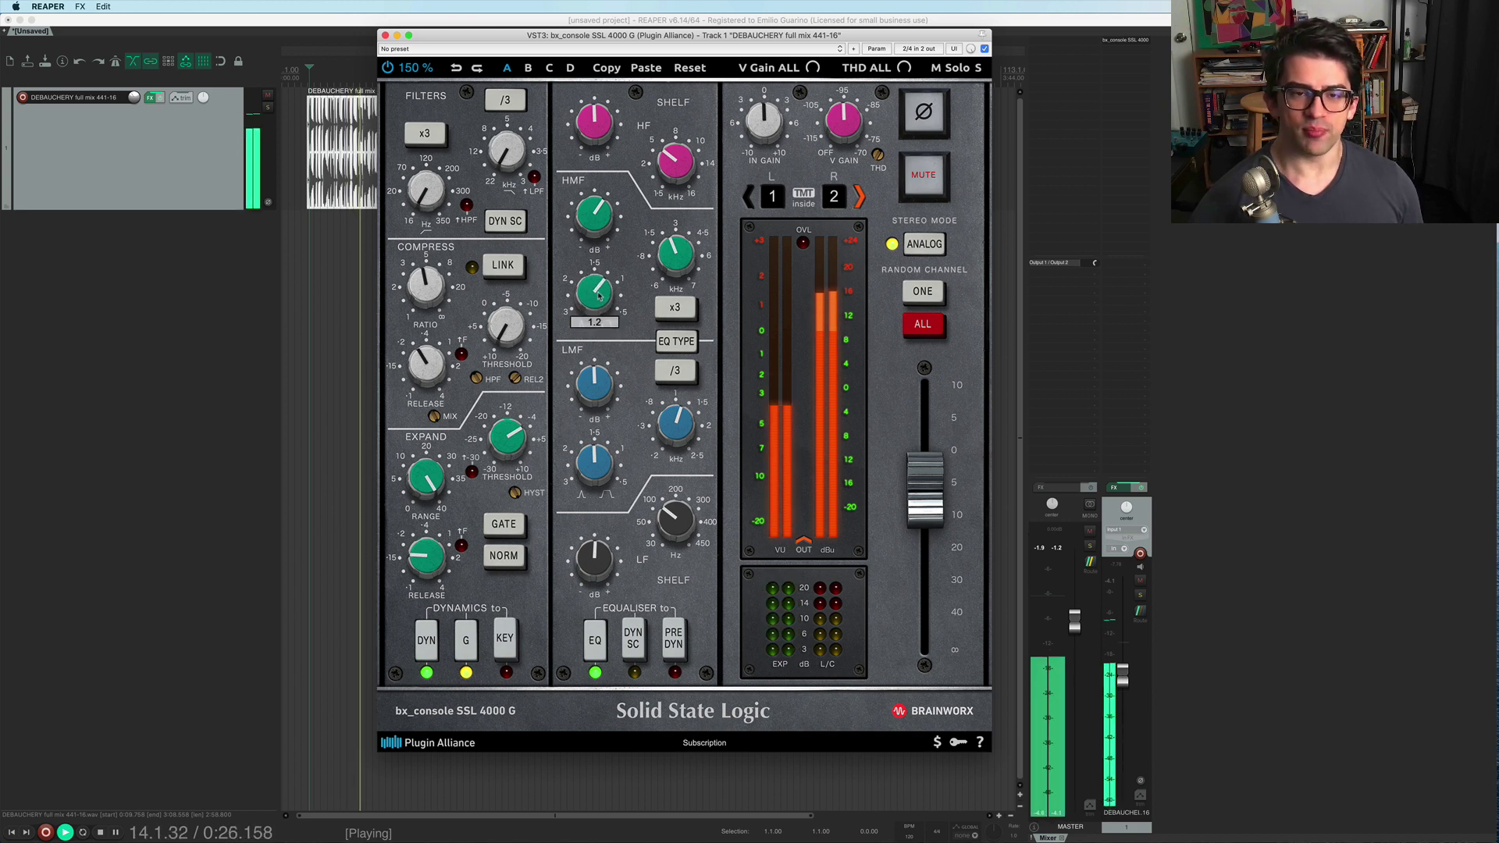
{"action": "scroll", "coordinate": [592, 306], "scroll_direction": "down", "scroll_amount": 2}
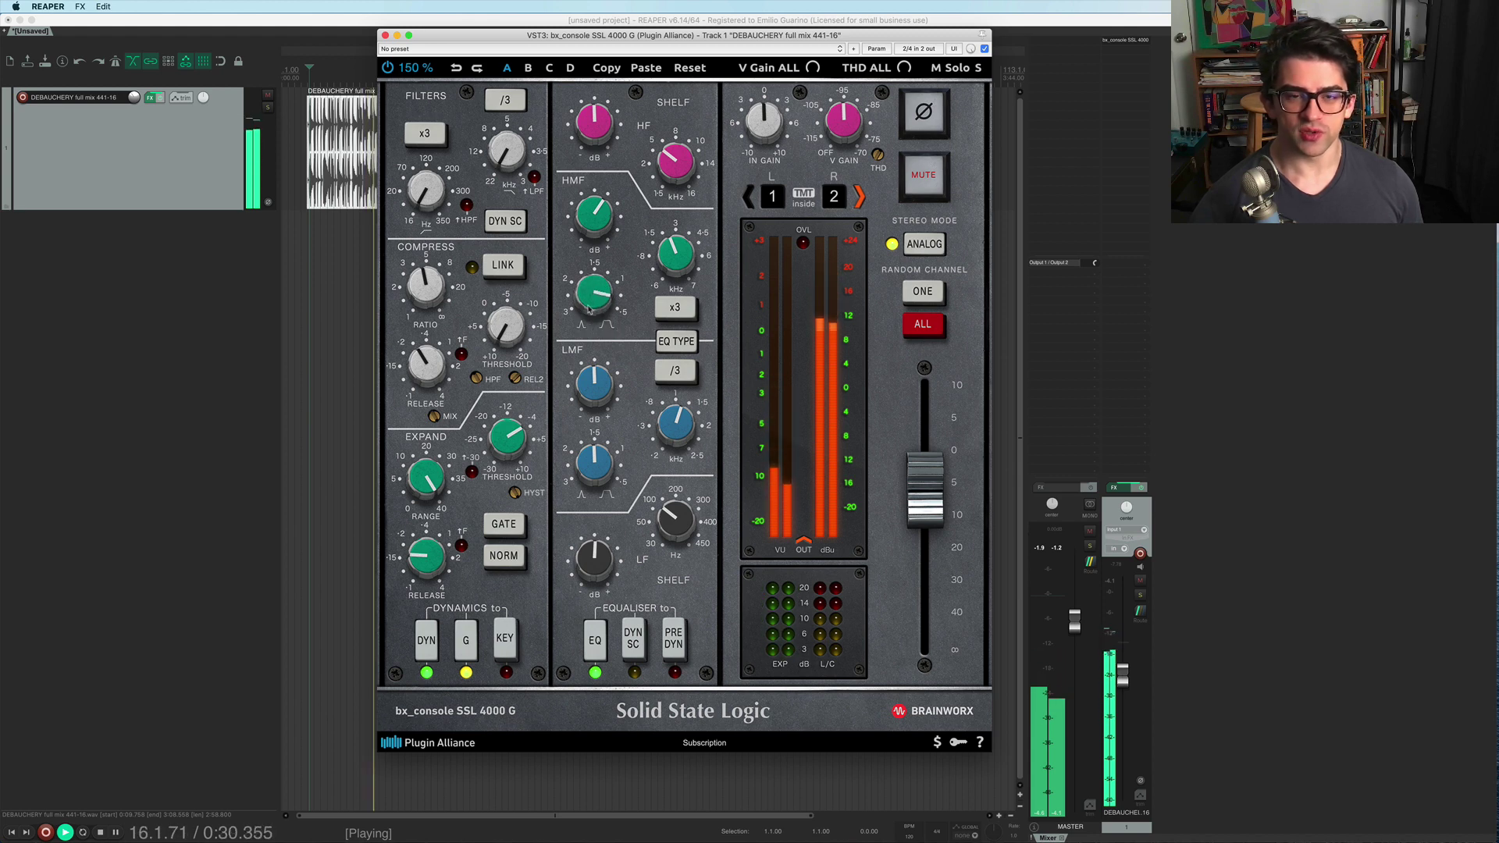
{"action": "scroll", "coordinate": [591, 305], "scroll_direction": "down", "scroll_amount": 1}
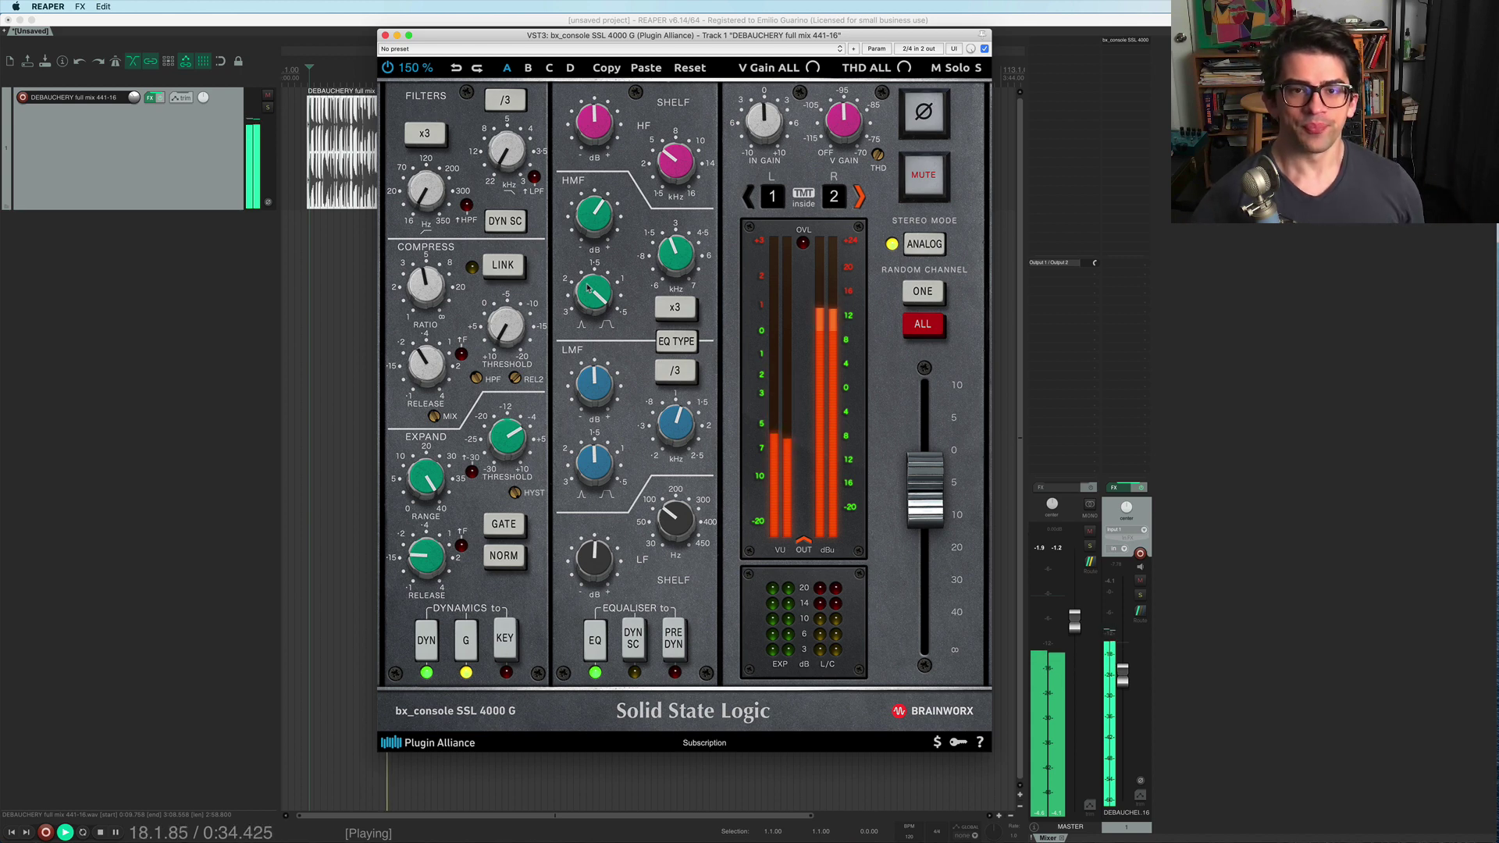
{"action": "scroll", "coordinate": [600, 212], "scroll_direction": "up", "scroll_amount": 1}
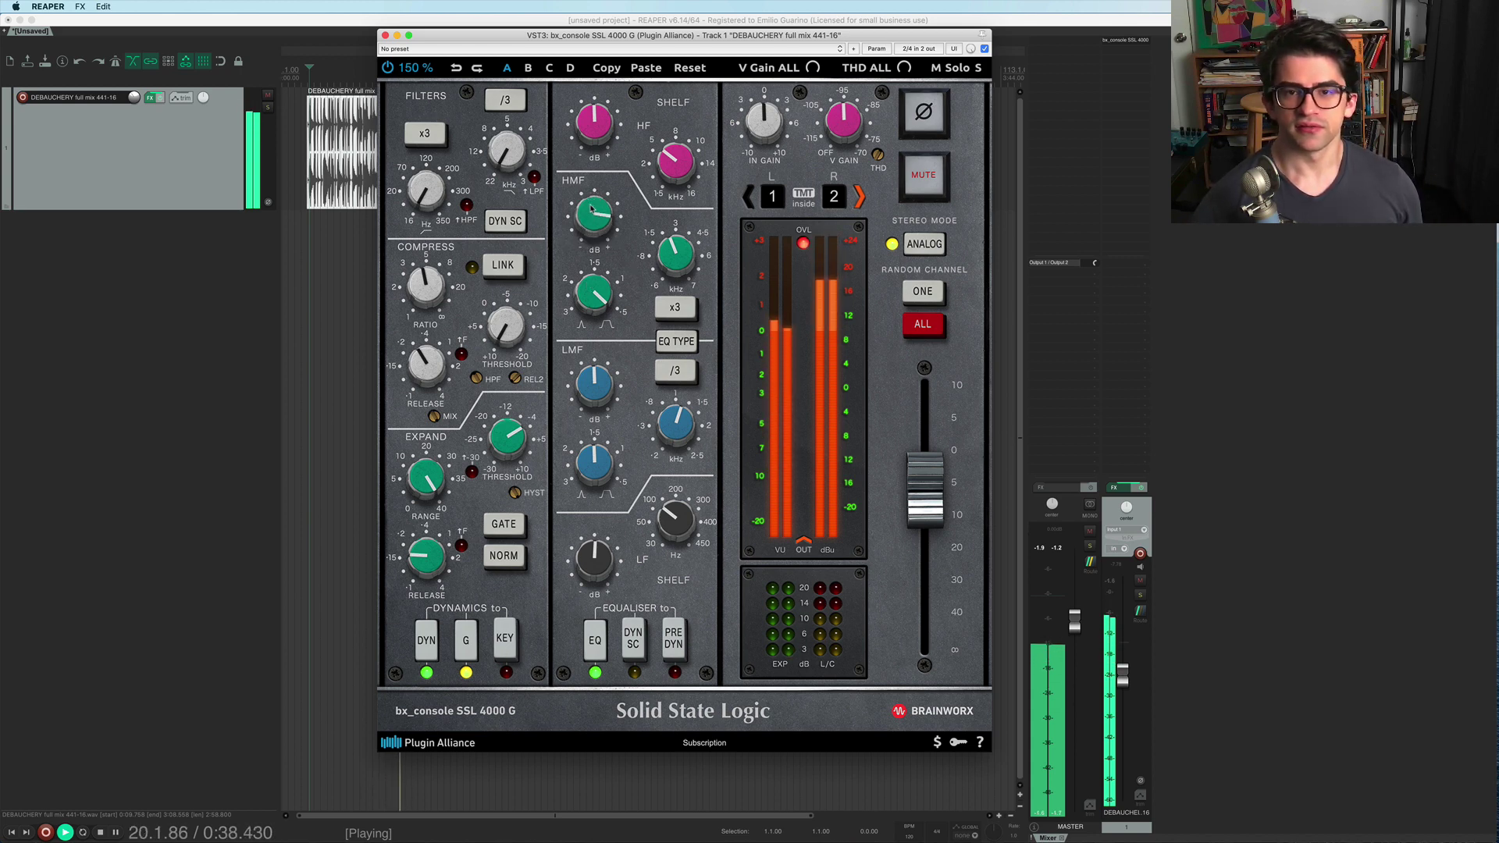
{"action": "scroll", "coordinate": [592, 297], "scroll_direction": "up", "scroll_amount": 2}
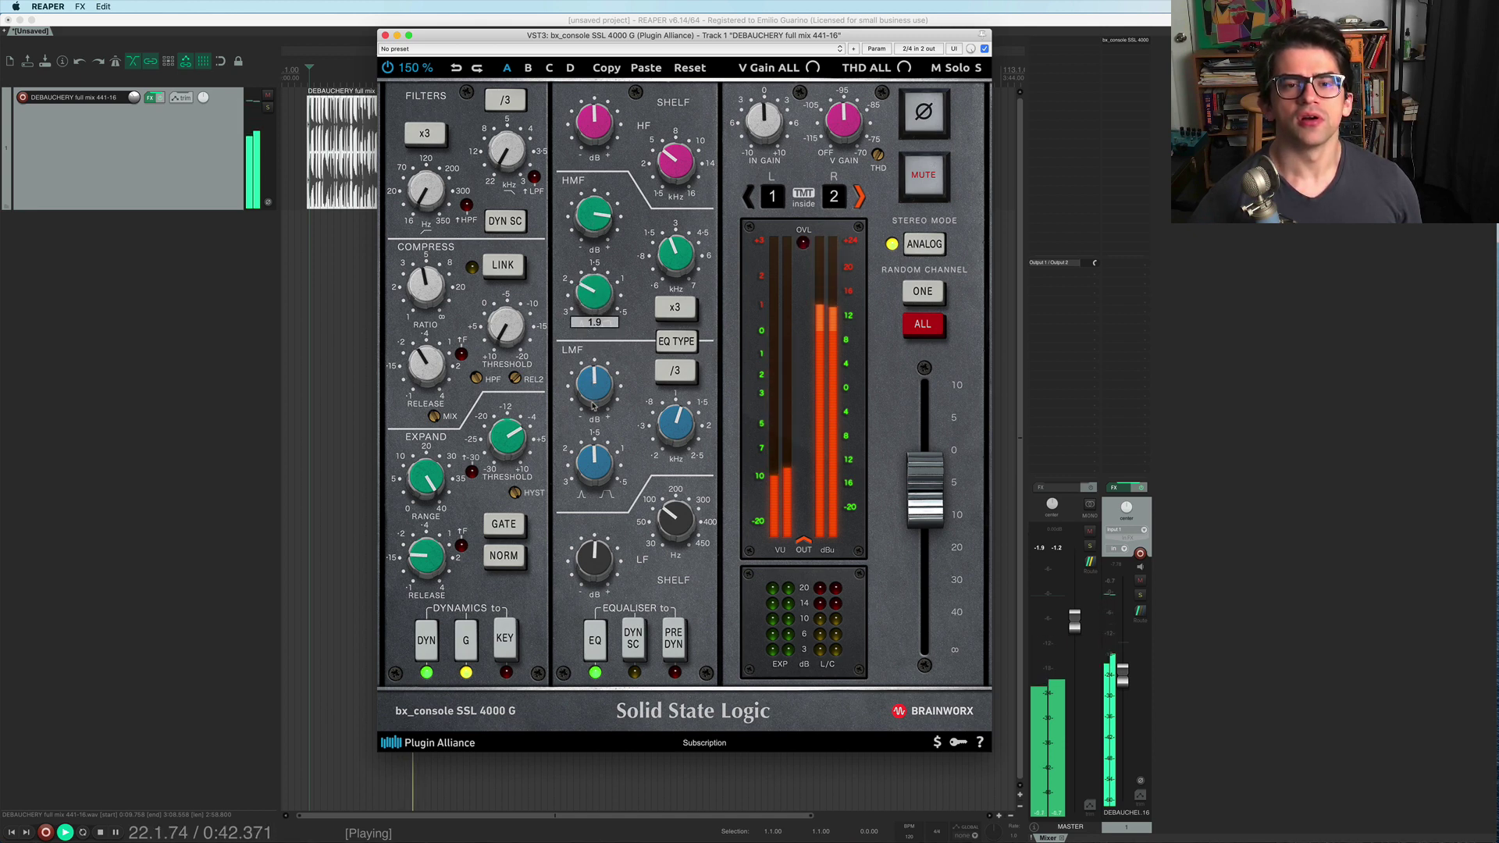
{"action": "scroll", "coordinate": [594, 295], "scroll_direction": "up", "scroll_amount": 4}
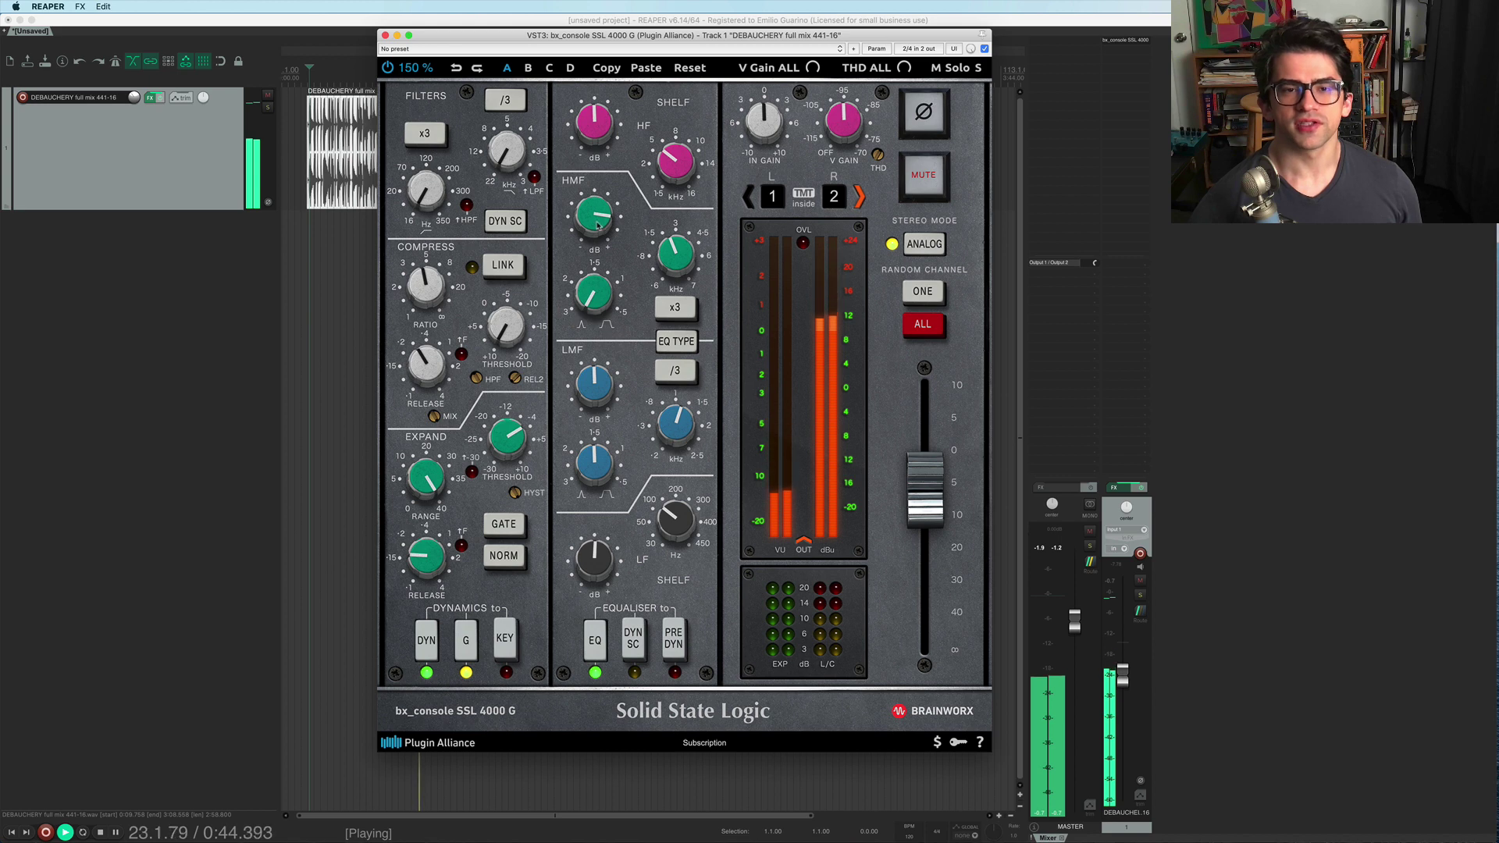
{"action": "scroll", "coordinate": [594, 215], "scroll_direction": "up", "scroll_amount": 2}
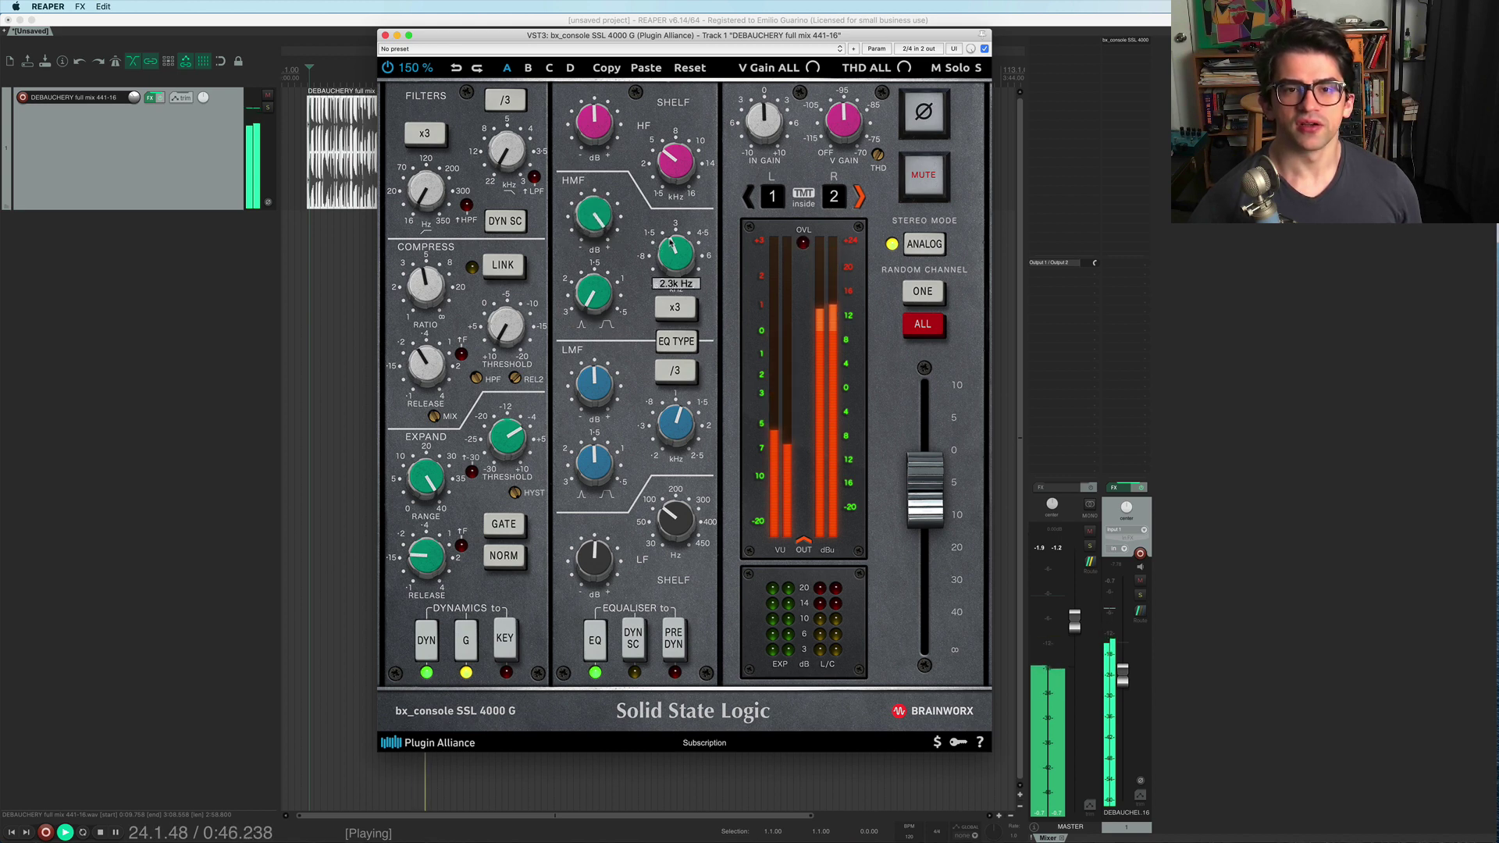
Sweep the boosted HMF frequency from about 2.3 kHz to below 1 kHz and up to 1.5 kHz, and stop playback.
{"action": "scroll", "coordinate": [673, 238], "scroll_direction": "up", "scroll_amount": 4}
{"action": "scroll", "coordinate": [673, 253], "scroll_direction": "down", "scroll_amount": 5}
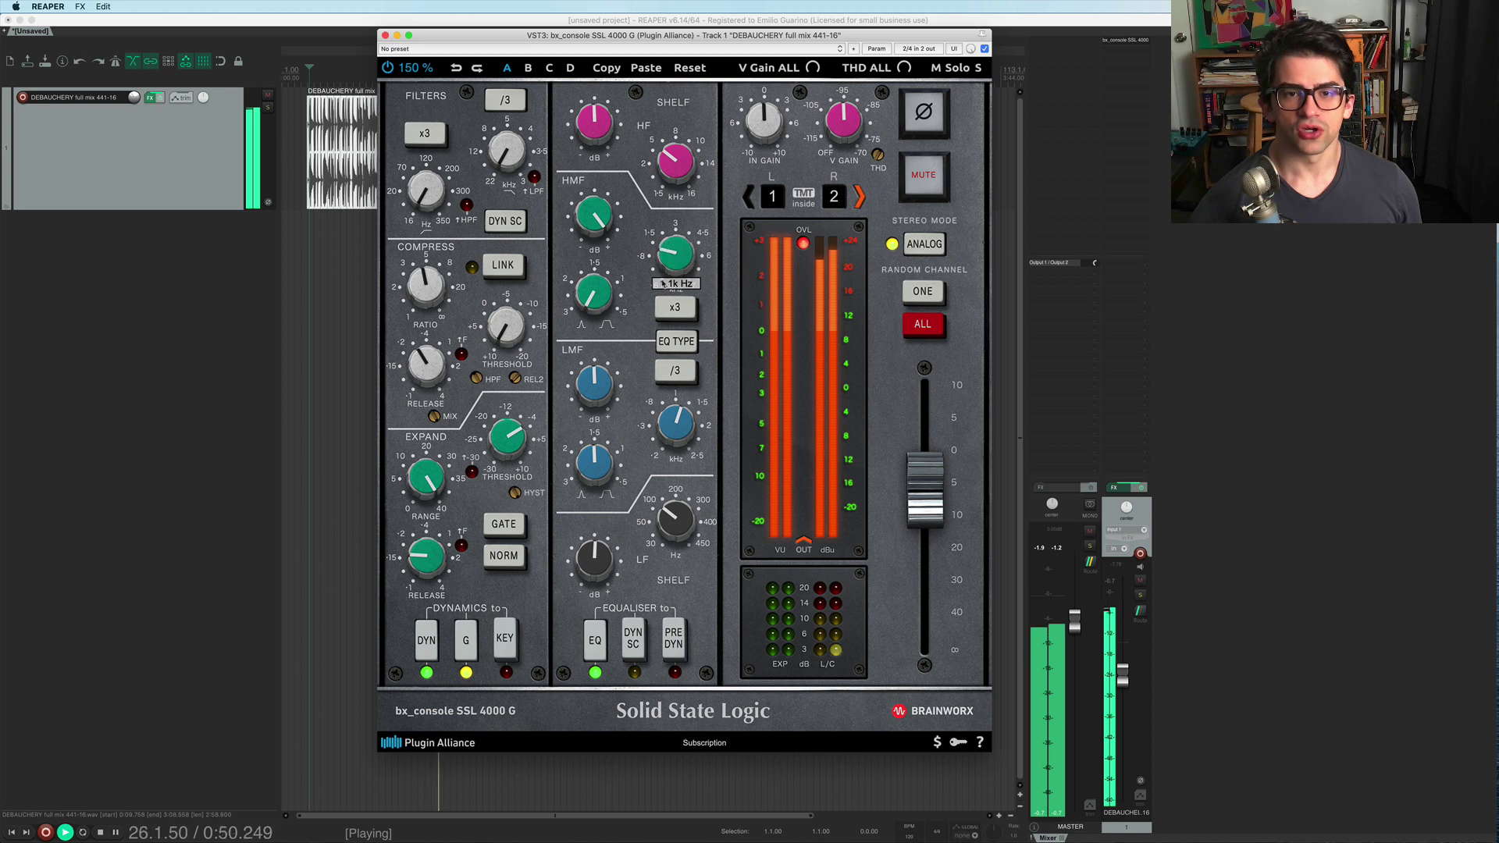
{"action": "scroll", "coordinate": [664, 269], "scroll_direction": "down", "scroll_amount": 3}
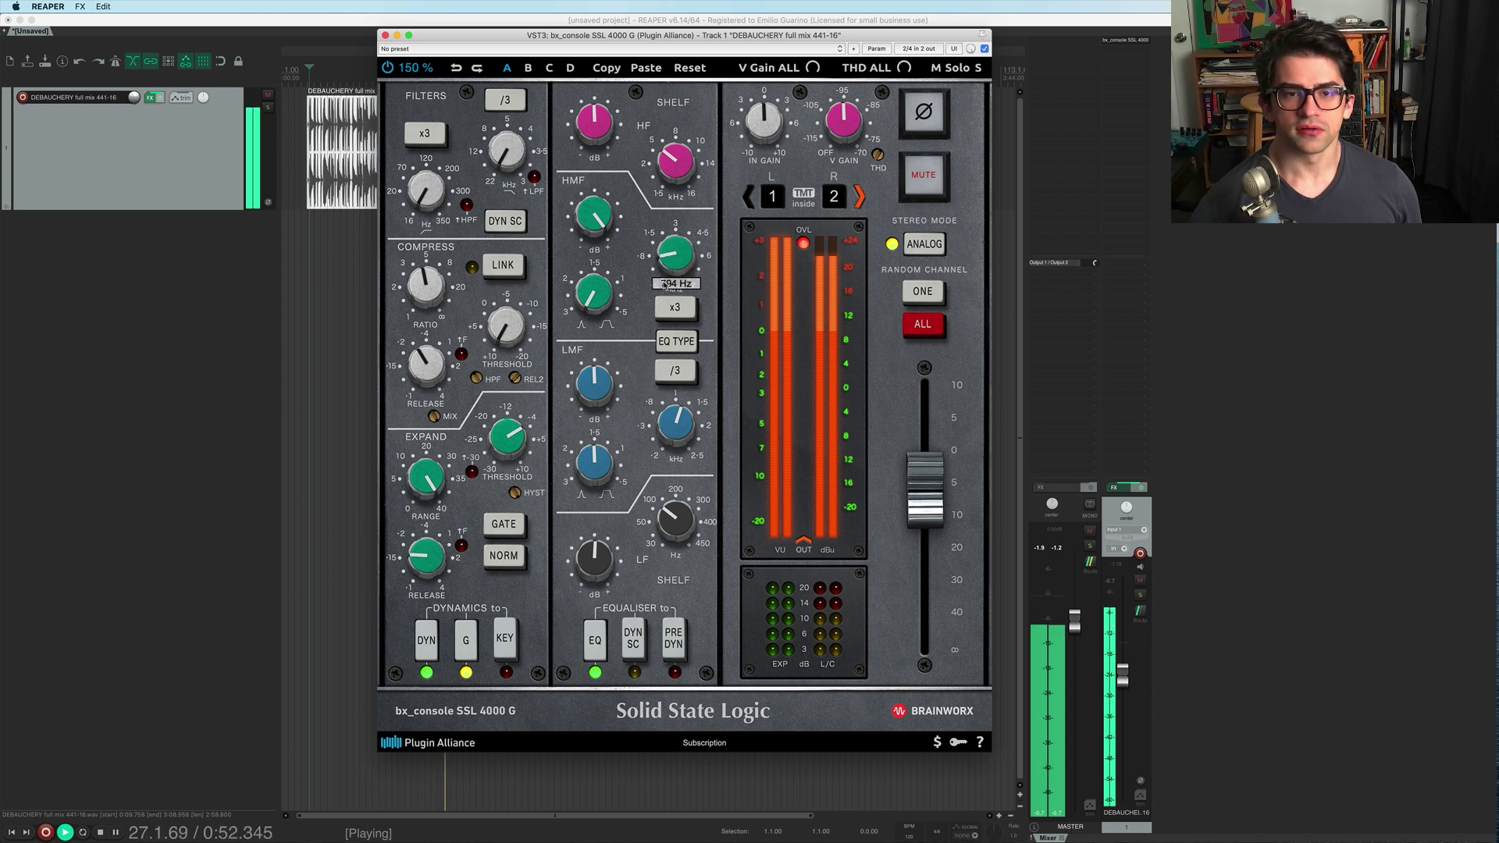
{"action": "scroll", "coordinate": [665, 267], "scroll_direction": "up", "scroll_amount": 3}
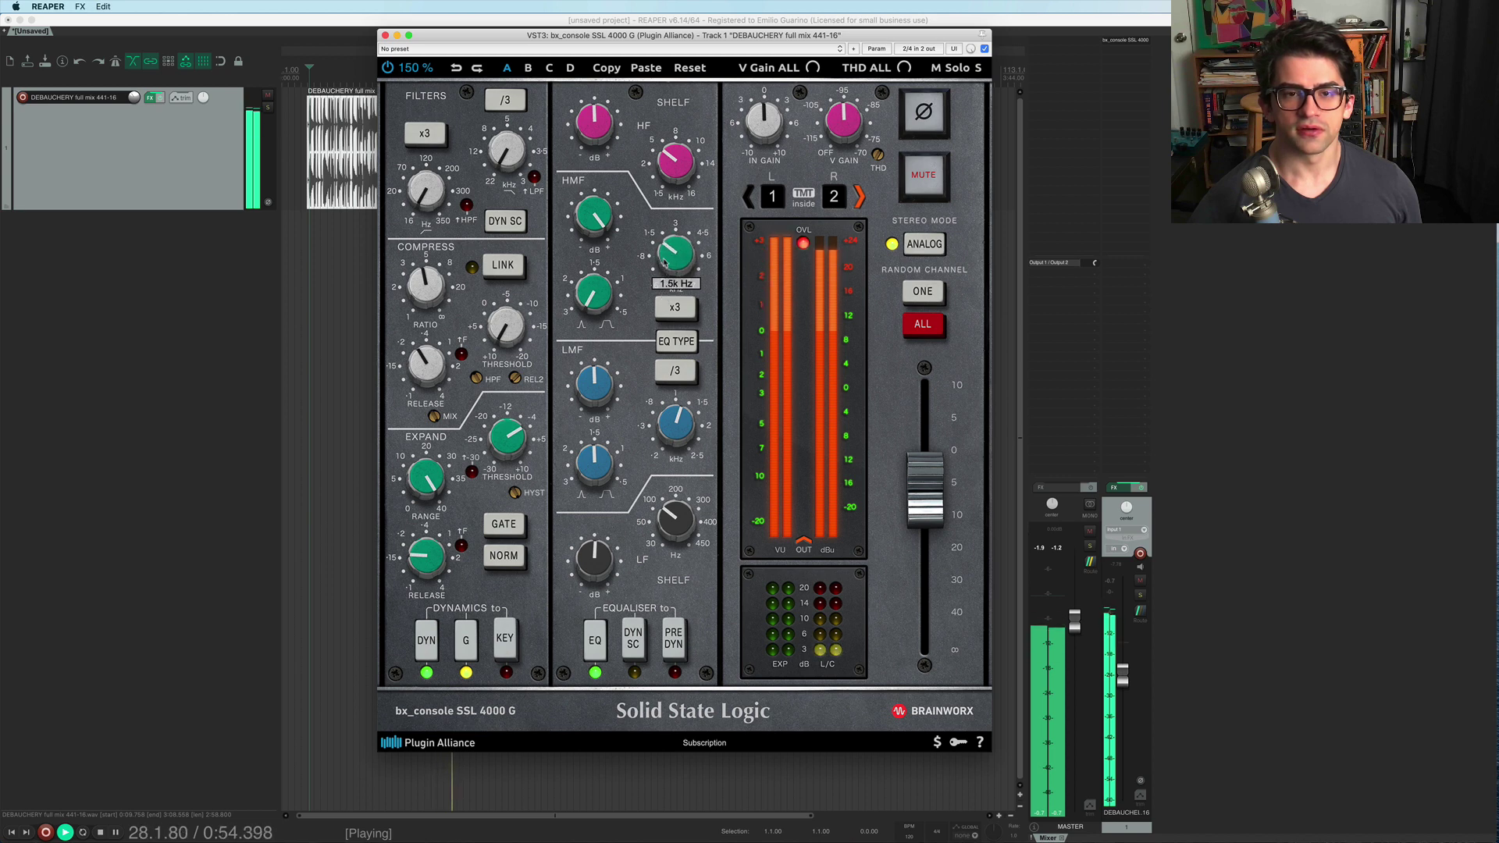
{"action": "key", "text": "space"}
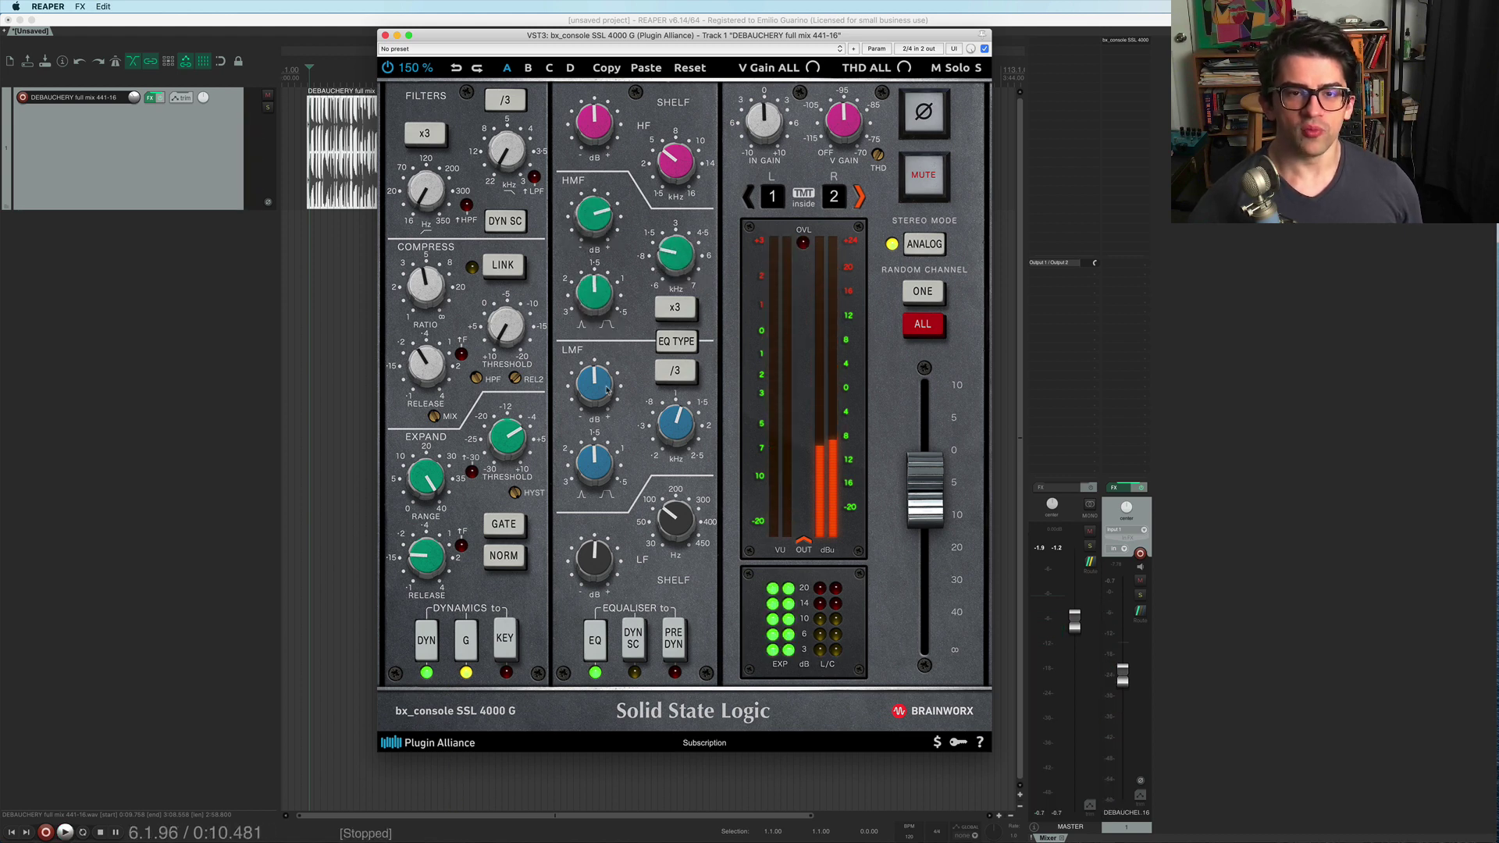
Reduce the HMF gain and shape the LMF band with about +3.2 dB of gain, a frequency near 913 Hz and a slightly narrowed Q.
{"action": "left_click_drag", "start_coordinate": [588, 221], "coordinate": [586, 237]}
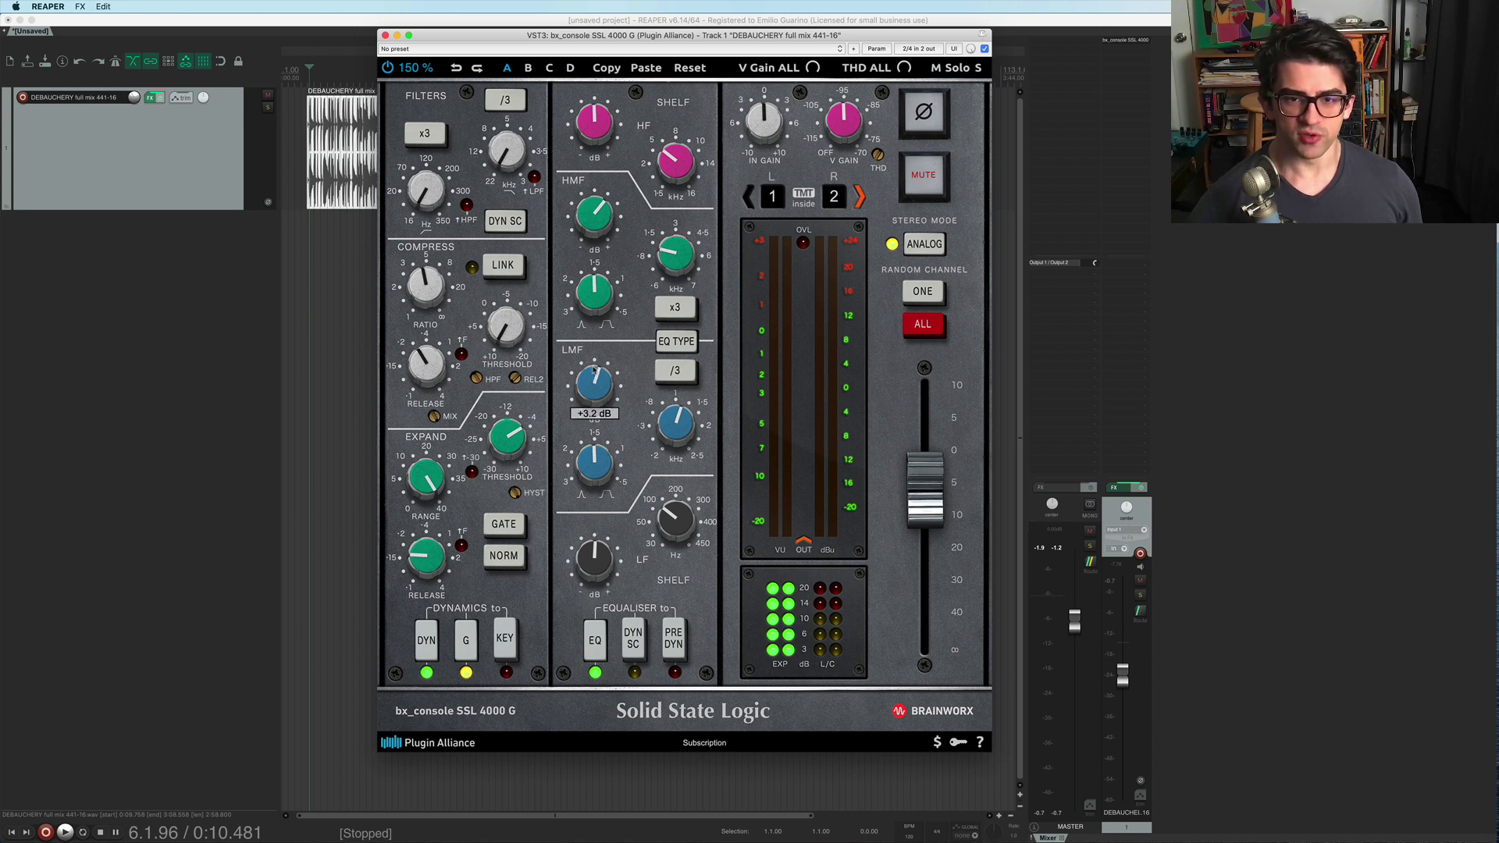
{"action": "left_click_drag", "start_coordinate": [676, 418], "coordinate": [674, 428]}
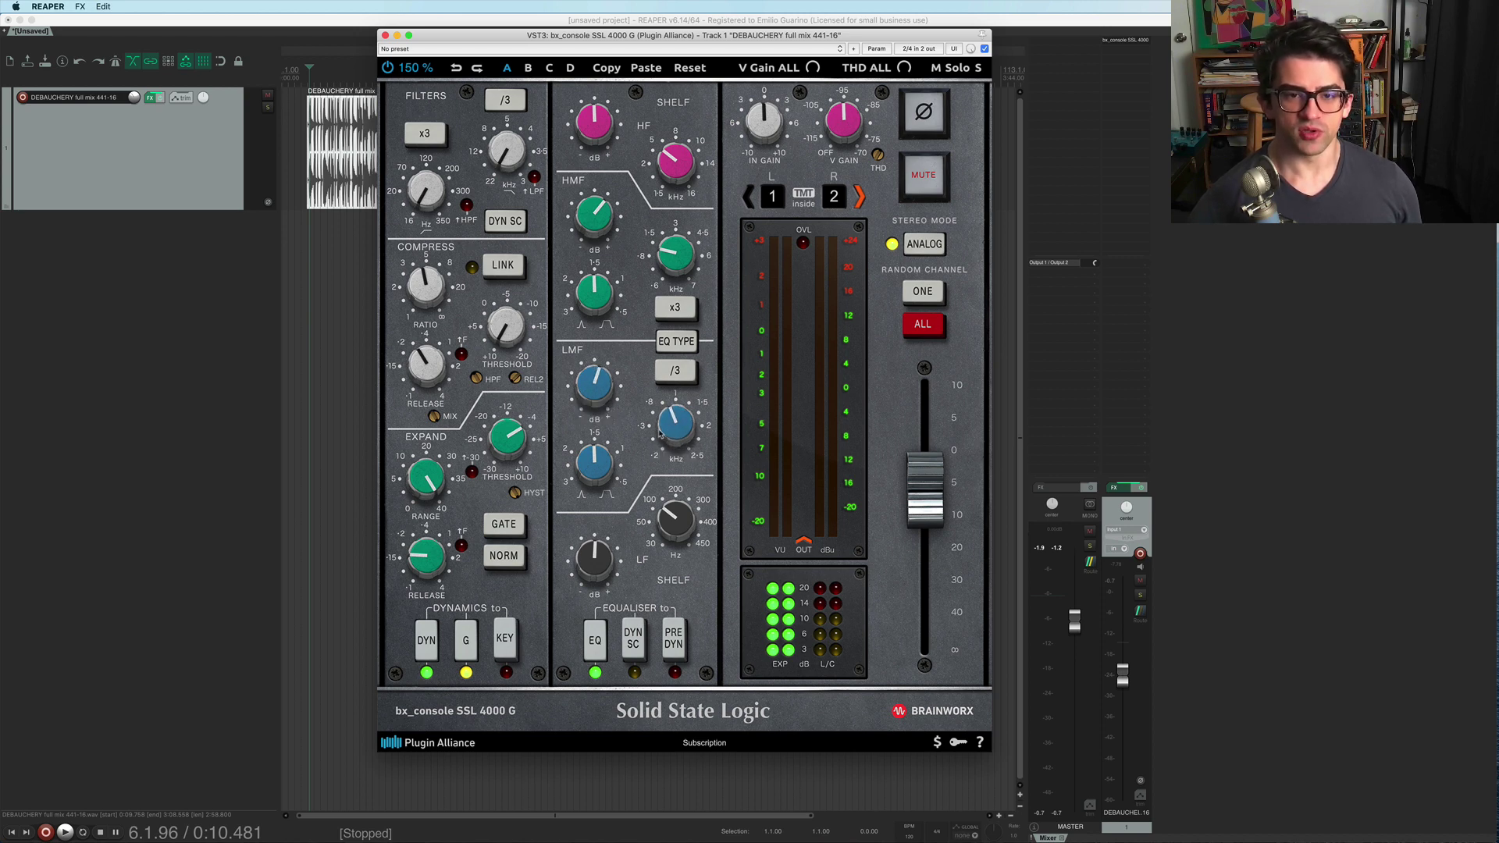
{"action": "left_click_drag", "start_coordinate": [596, 479], "coordinate": [600, 471]}
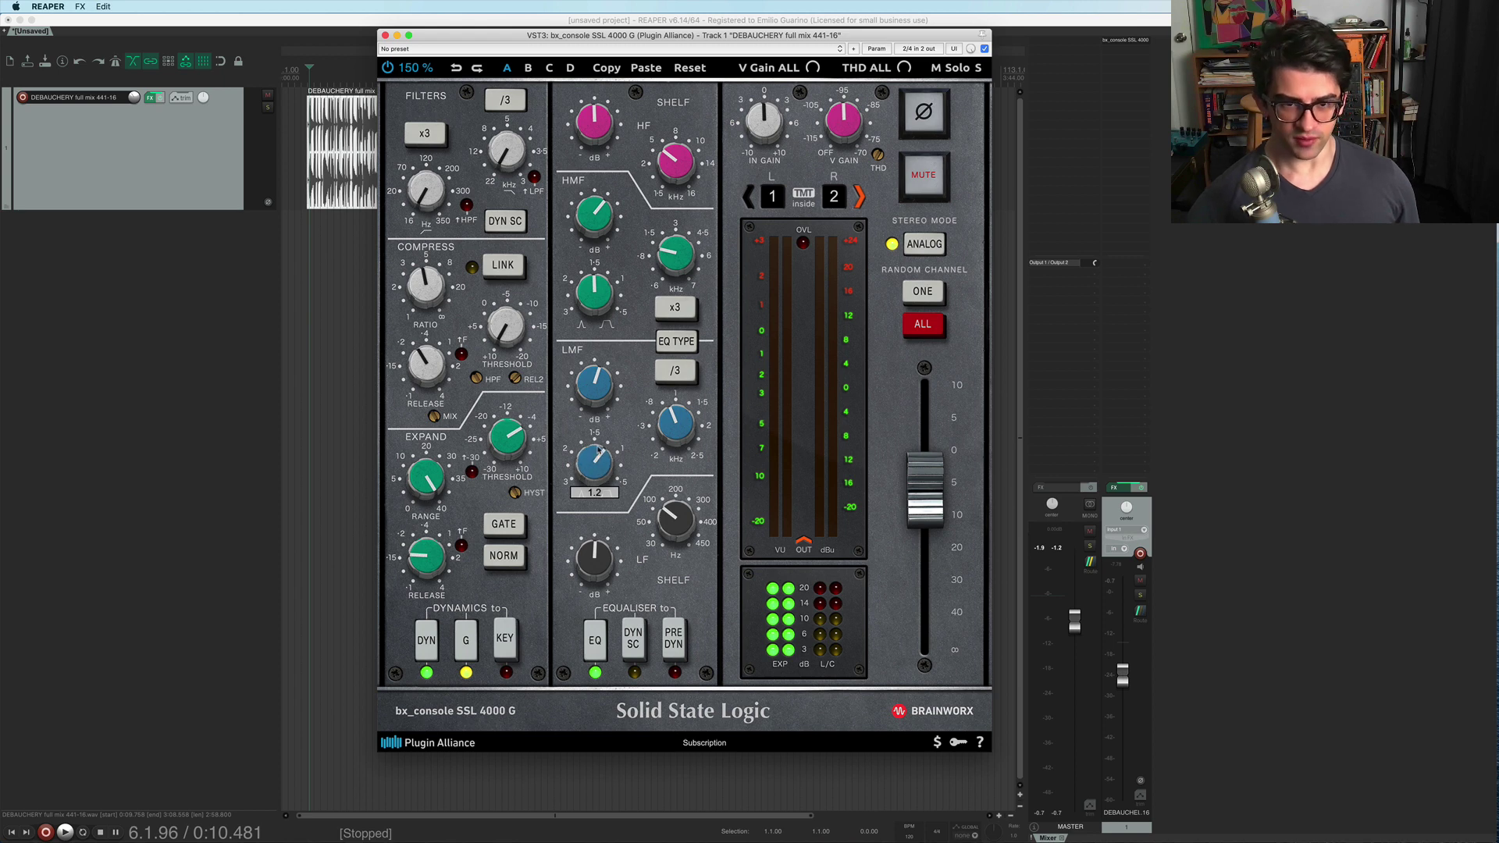
{"action": "left_click_drag", "start_coordinate": [591, 475], "coordinate": [594, 467]}
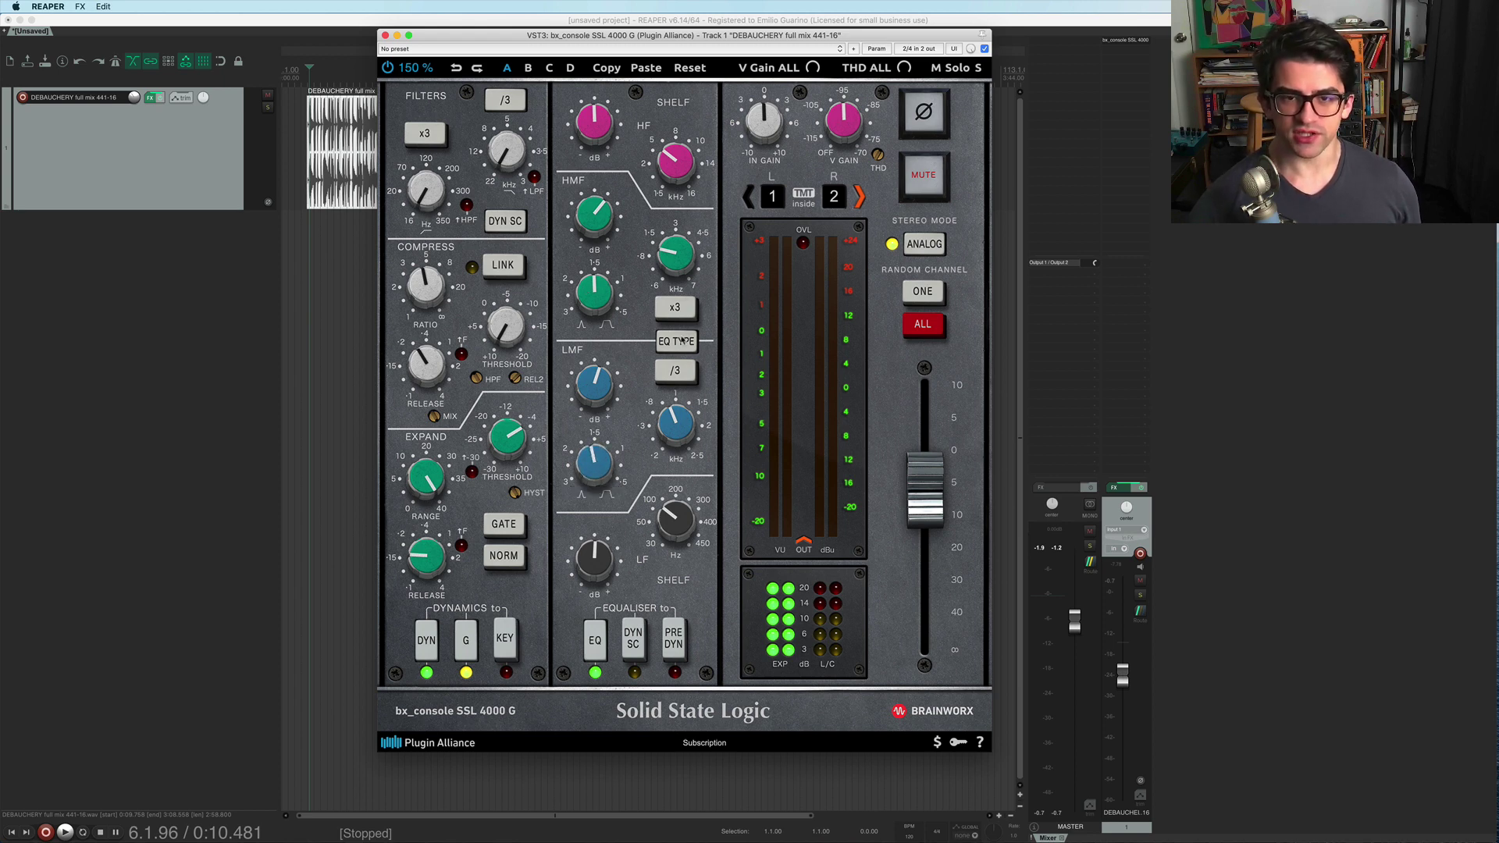
Start playback and switch the EQ type back and forth between the magenta and orange knob versions, leaving it on the orange one.
{"action": "left_click", "coordinate": [678, 340]}
{"action": "key", "text": "space"}
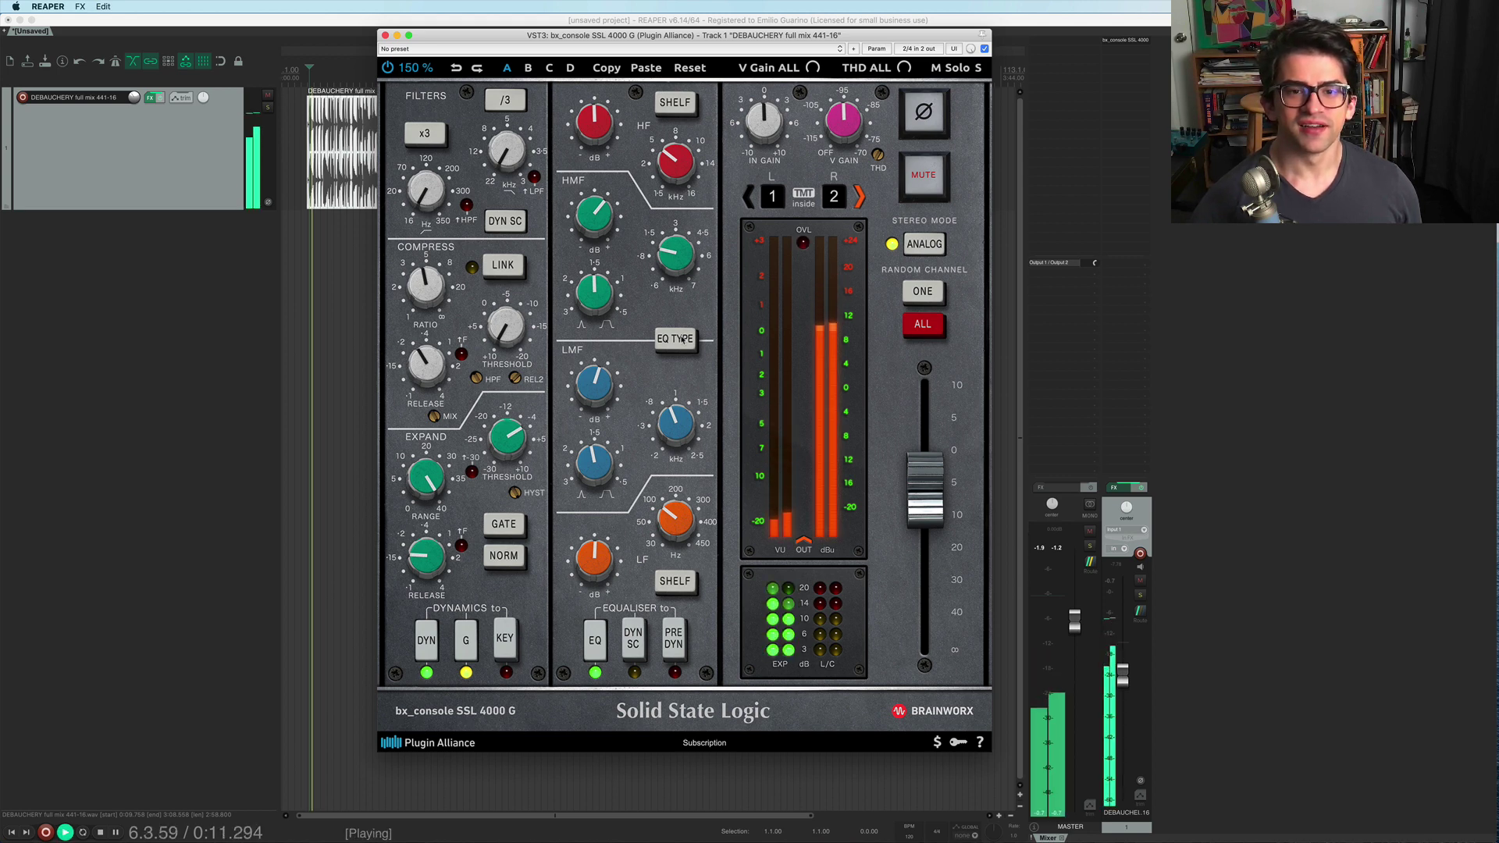
{"action": "left_click", "coordinate": [680, 340]}
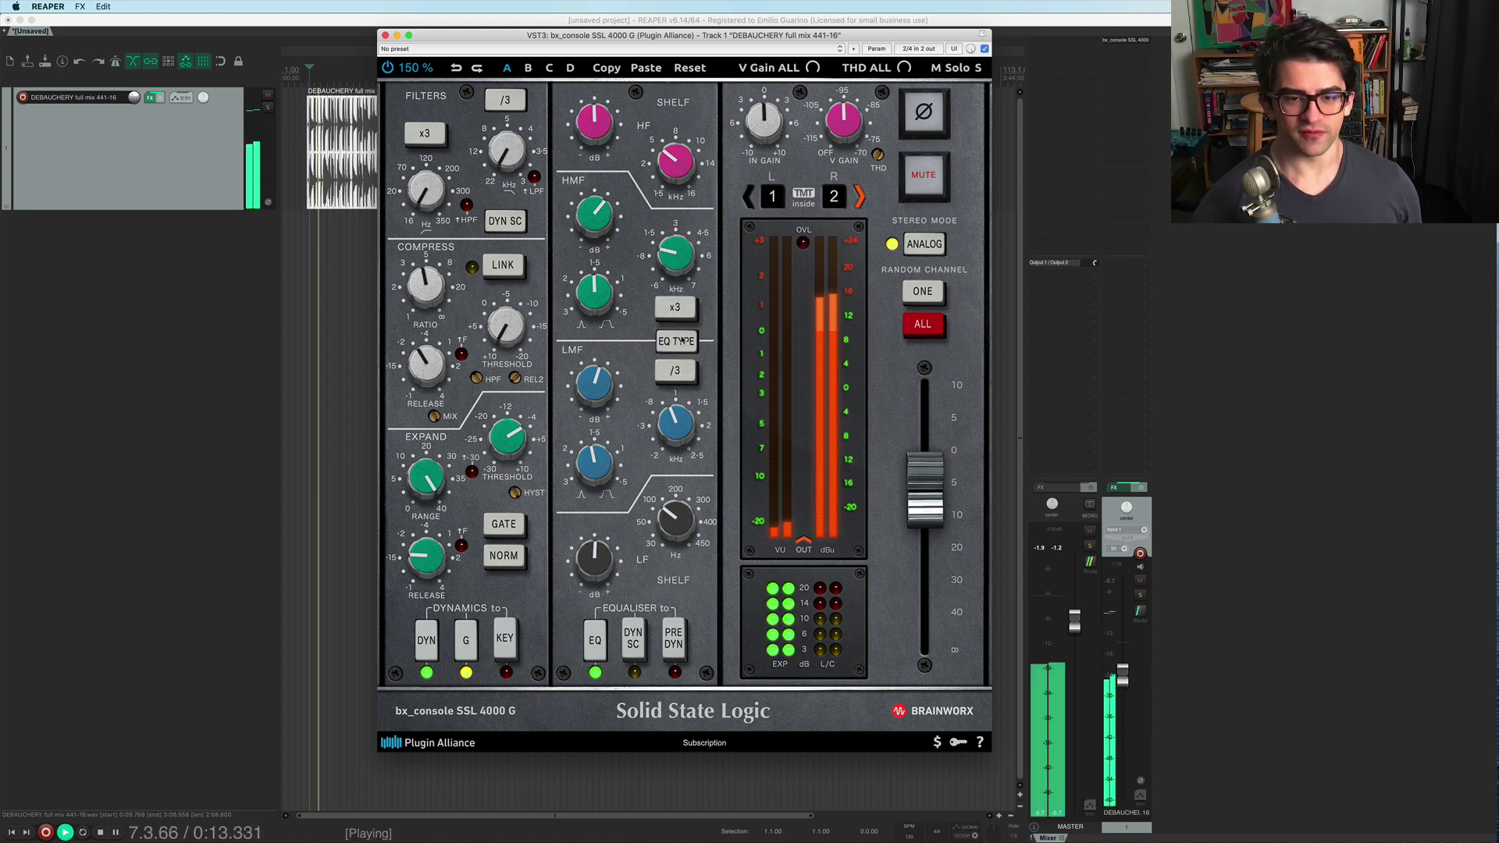
{"action": "left_click", "coordinate": [680, 340]}
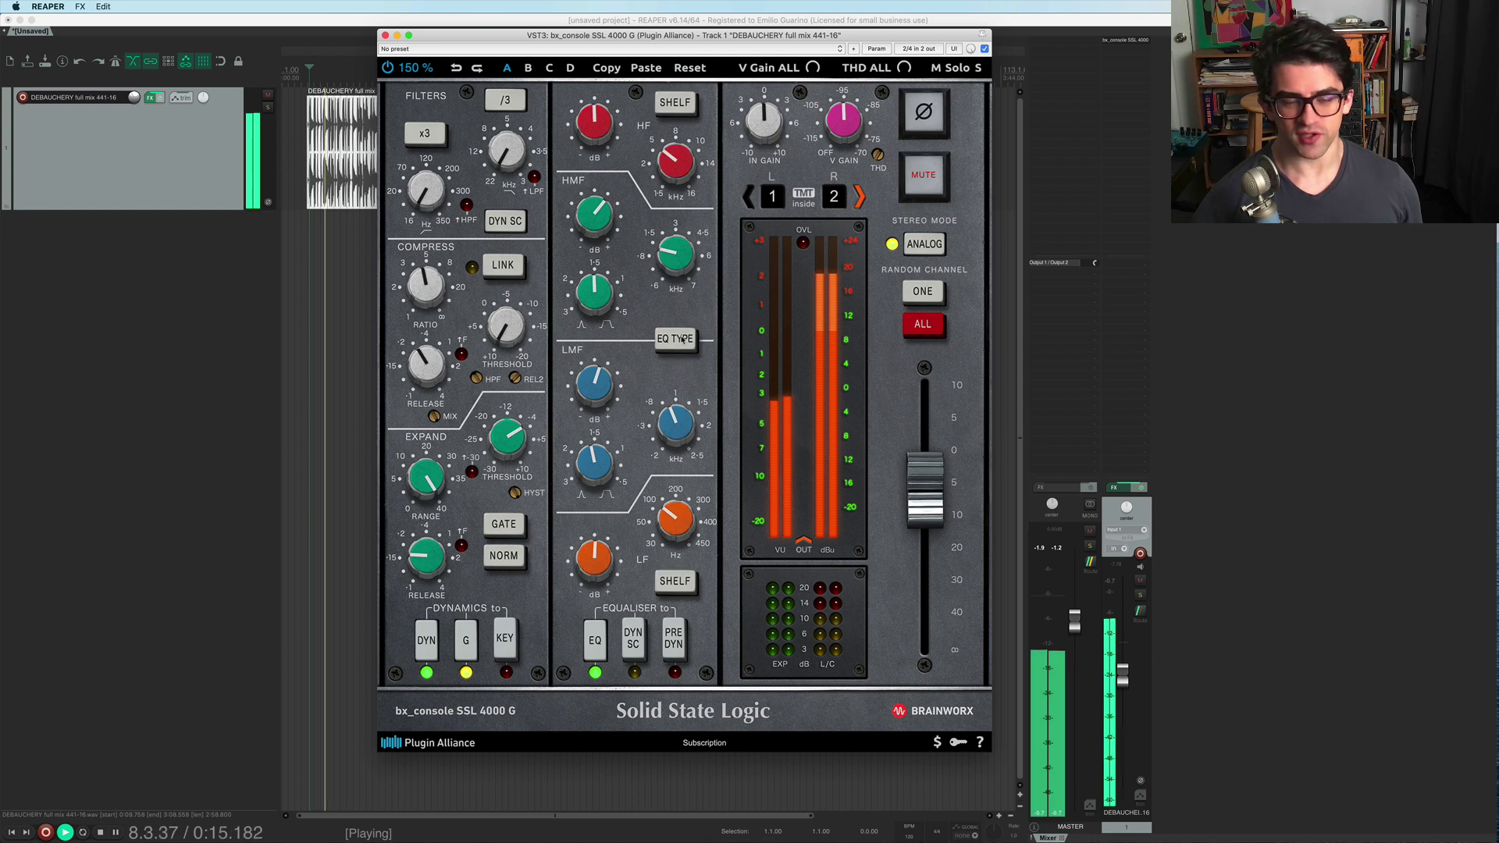
{"action": "left_click", "coordinate": [680, 341]}
{"action": "left_click", "coordinate": [680, 339]}
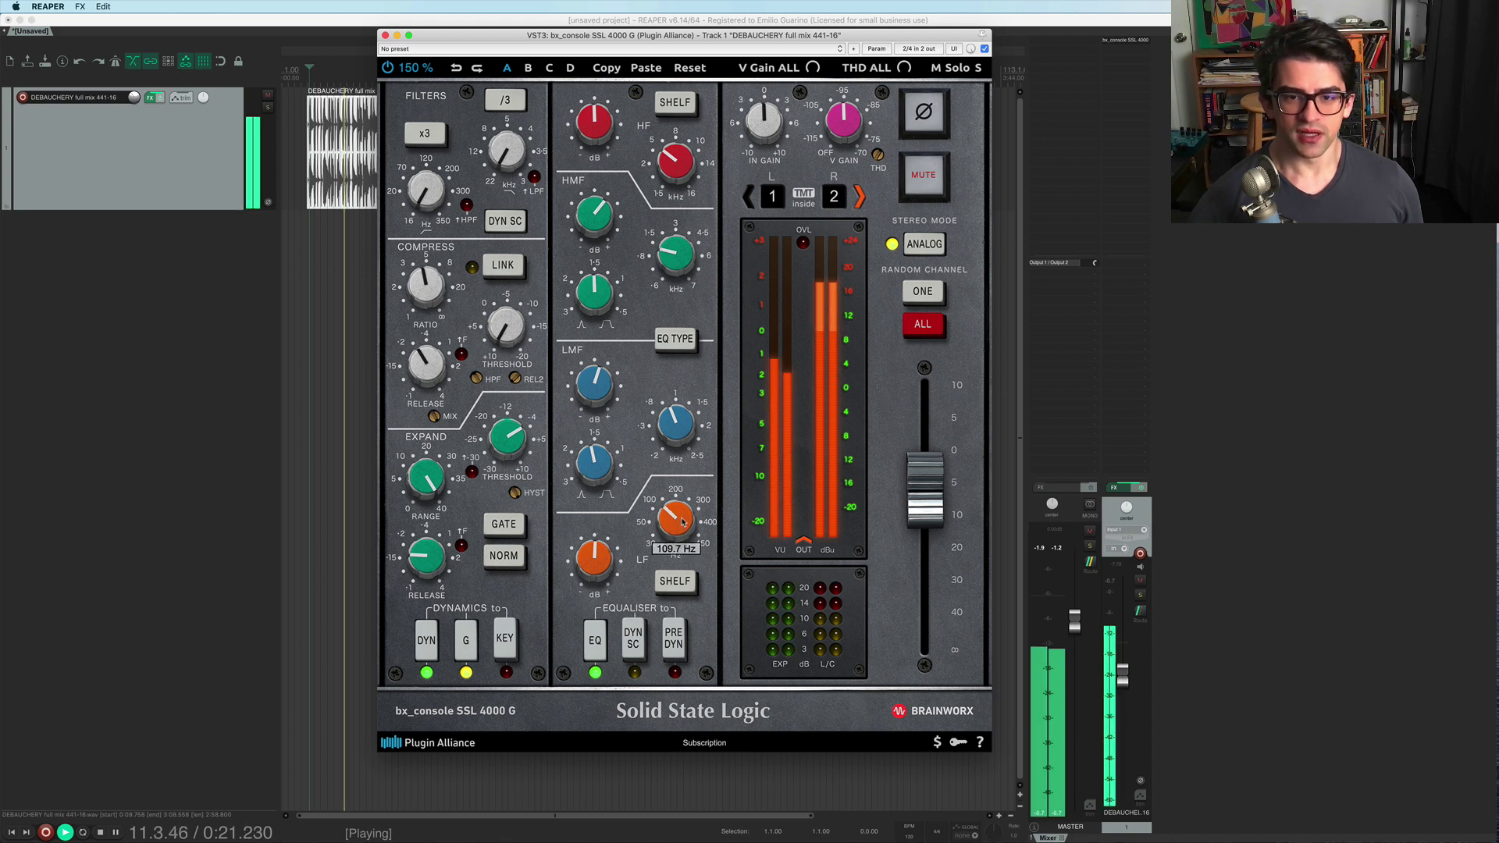
Switch the LF band between shelf and bell several times, leave it on shelf, and return to the EQ type with magenta HF knobs.
{"action": "left_click", "coordinate": [676, 583]}
{"action": "left_click", "coordinate": [676, 584]}
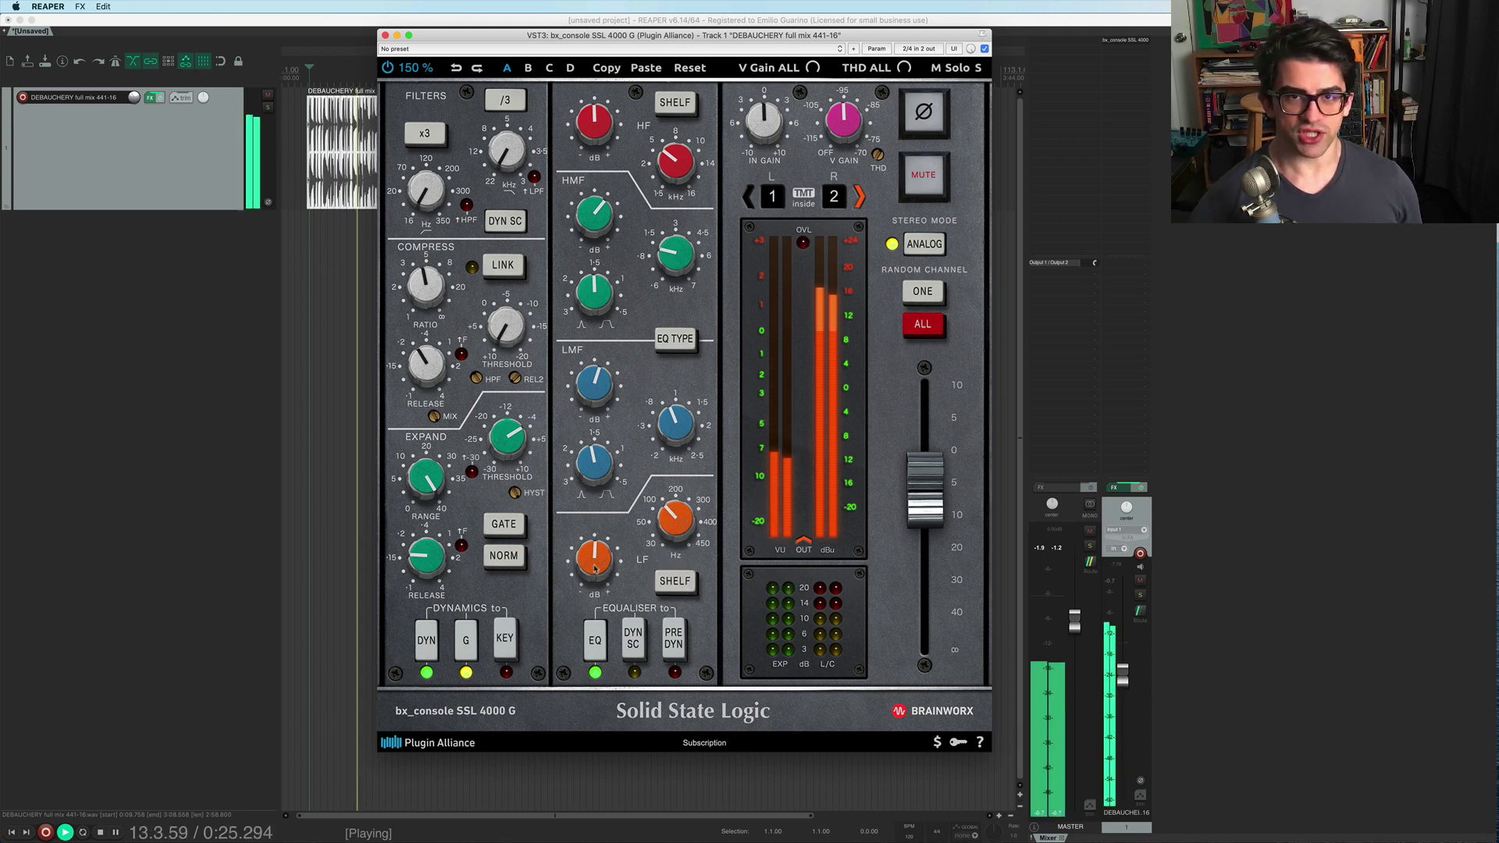
{"action": "left_click", "coordinate": [689, 588]}
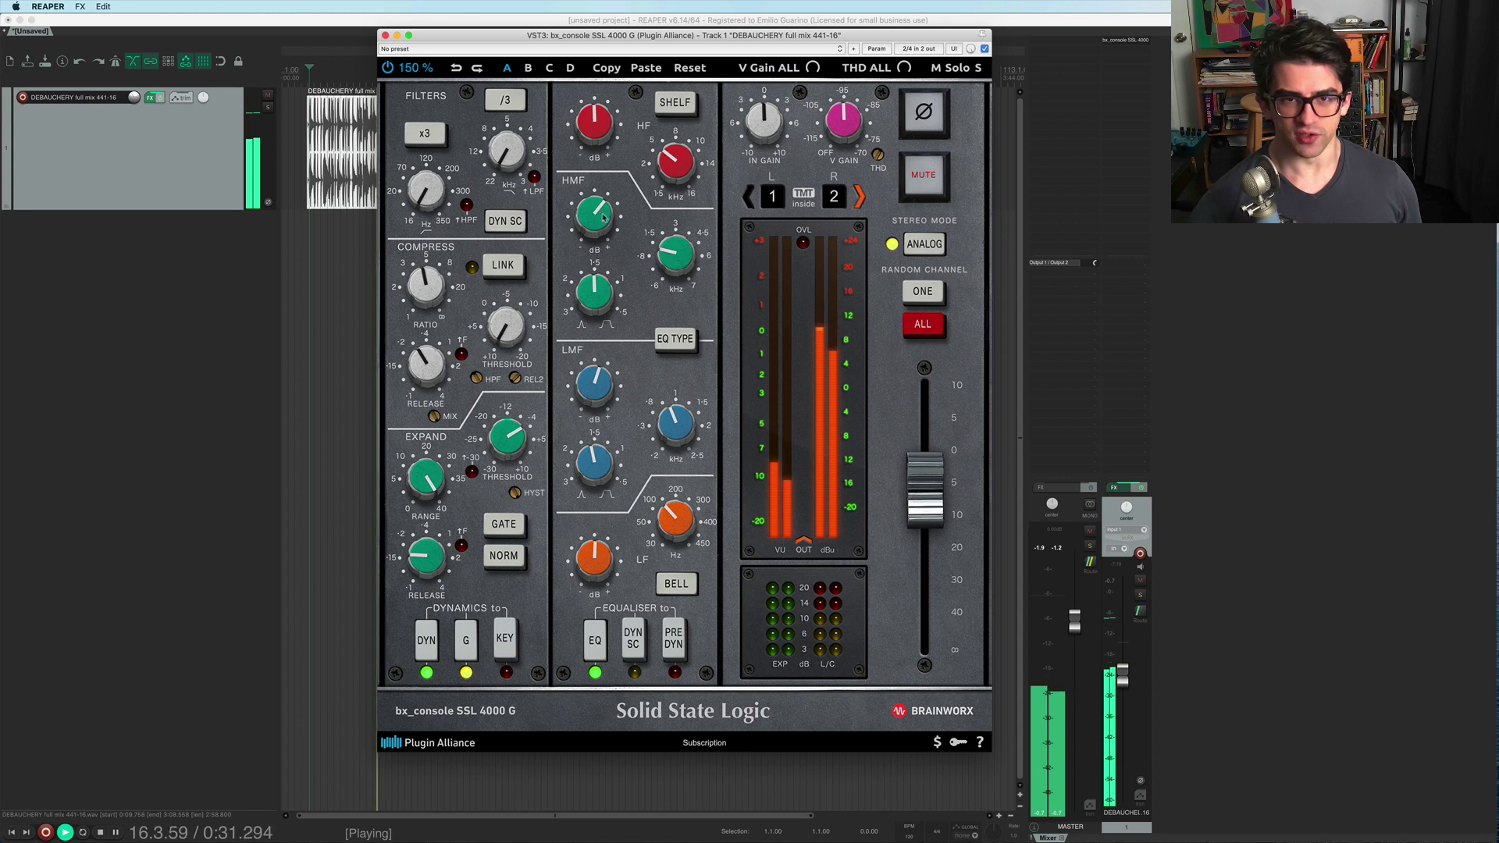
{"action": "left_click", "coordinate": [678, 585]}
{"action": "left_click", "coordinate": [676, 339]}
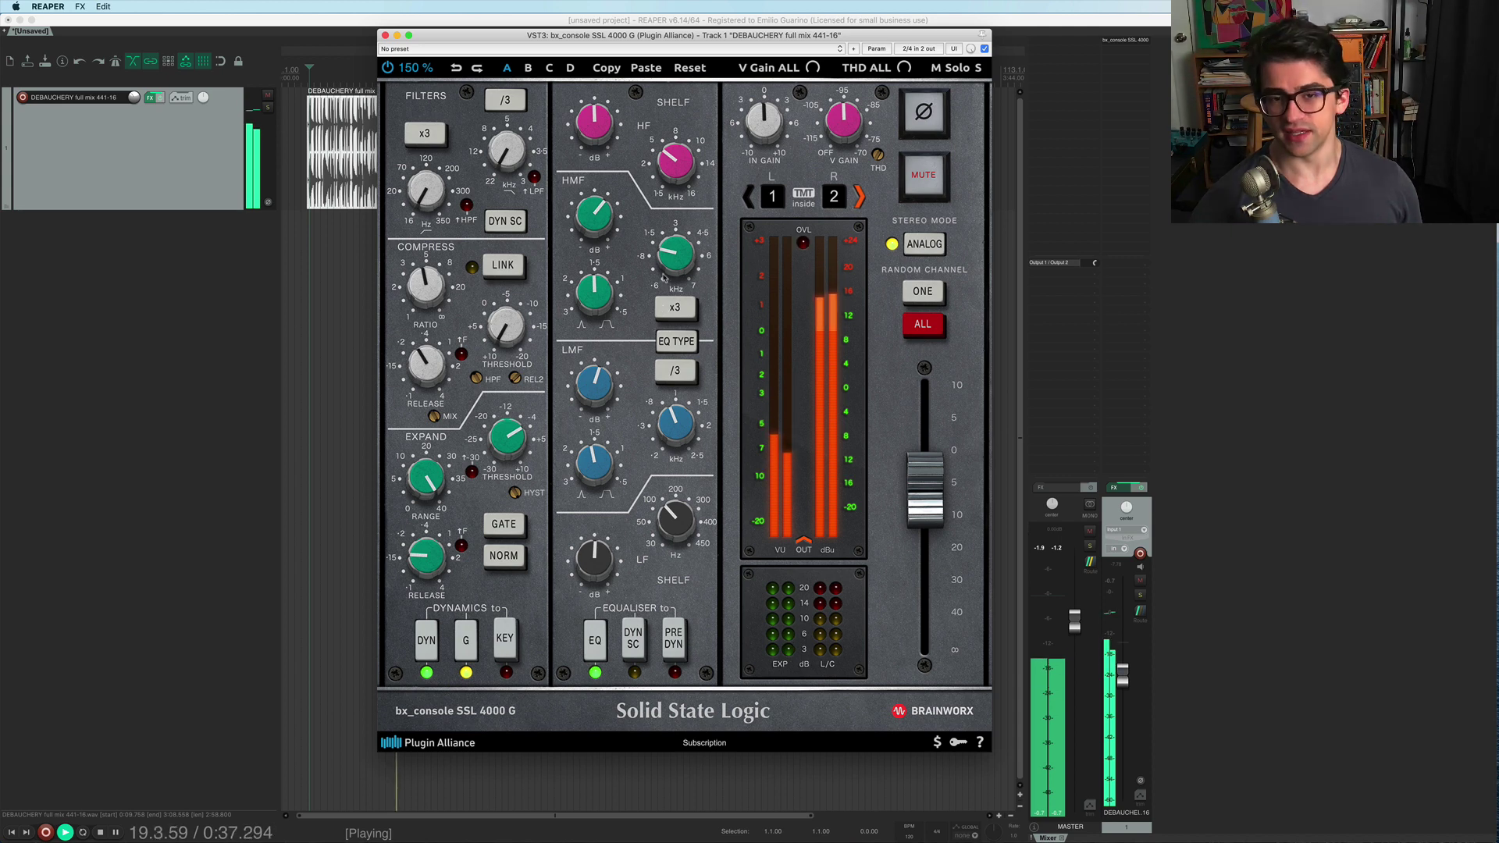
Engage and release the HMF band's x3 frequency multiplier, and set the HMF frequency to about 1.1 kHz.
{"action": "left_click", "coordinate": [678, 310]}
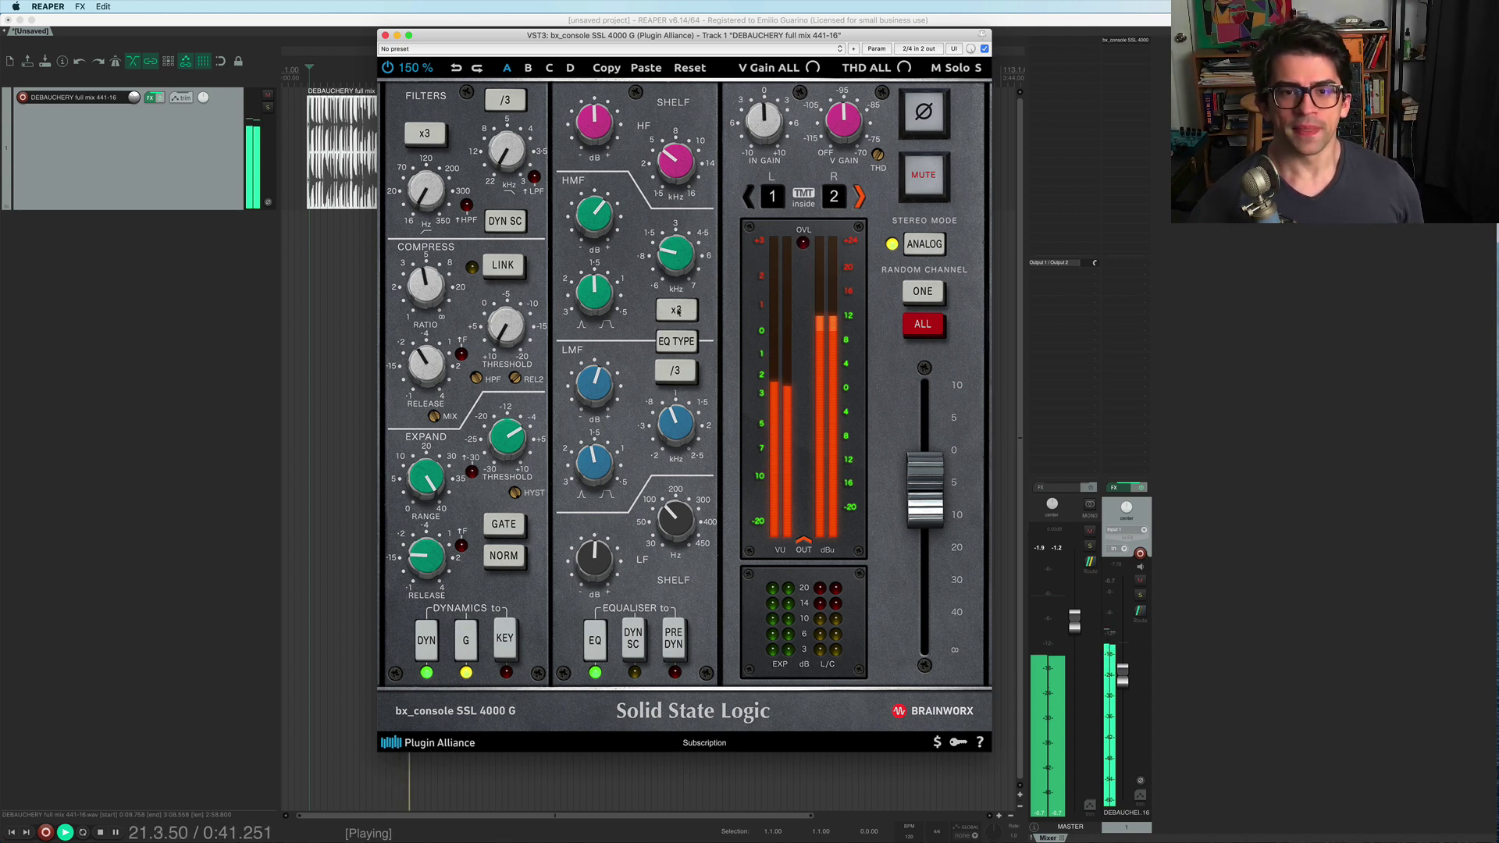
{"action": "mouse_move", "coordinate": [684, 270]}
{"action": "scroll", "coordinate": [684, 271], "scroll_direction": "up", "scroll_amount": 1}
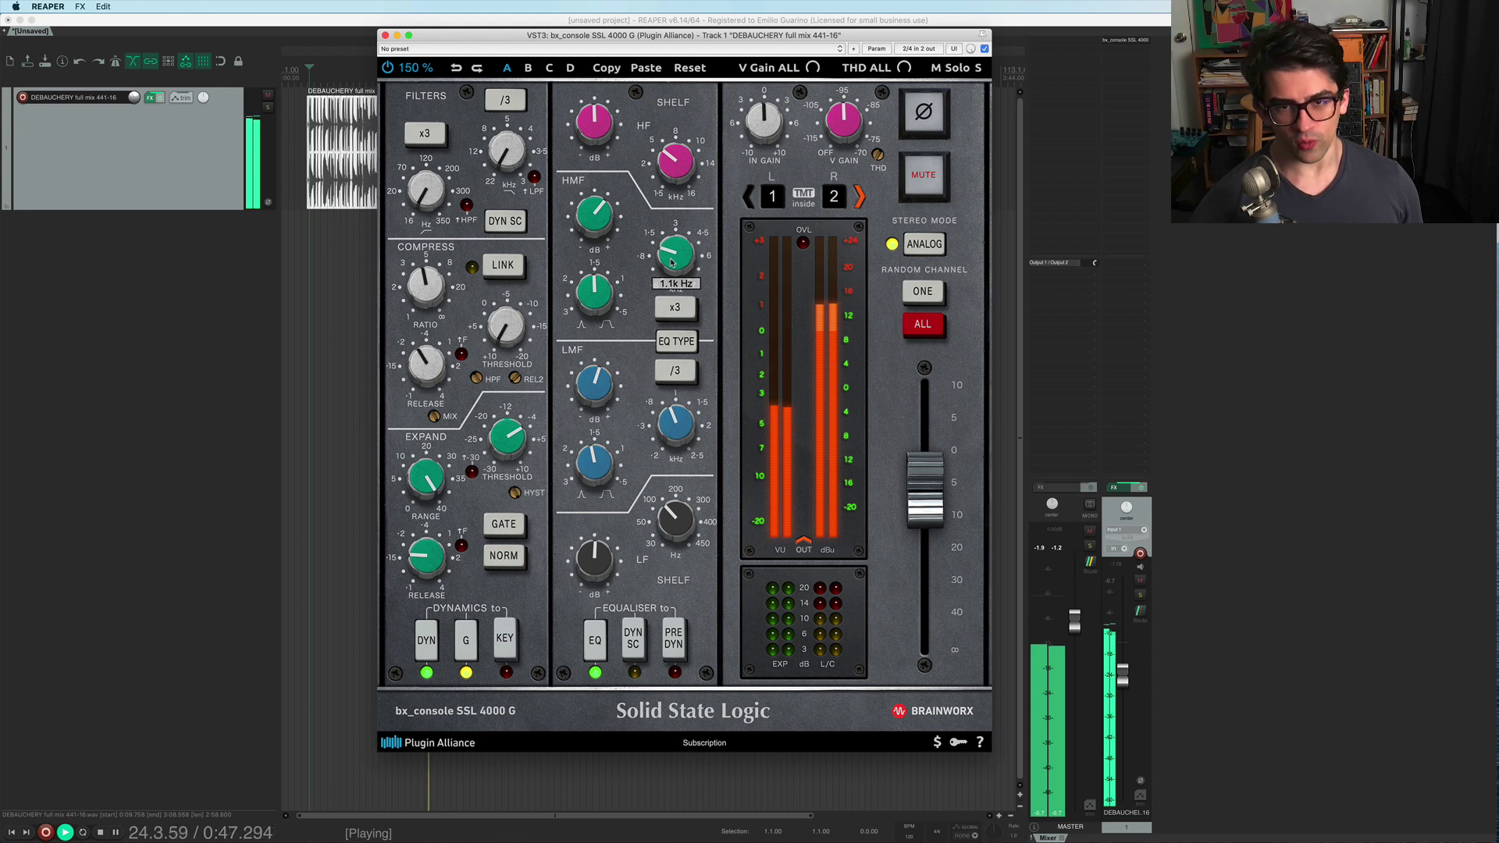
Switch the LMF band's /3 frequency divider on and off, checking the LMF frequency each time, and stop playback.
{"action": "left_click", "coordinate": [685, 376]}
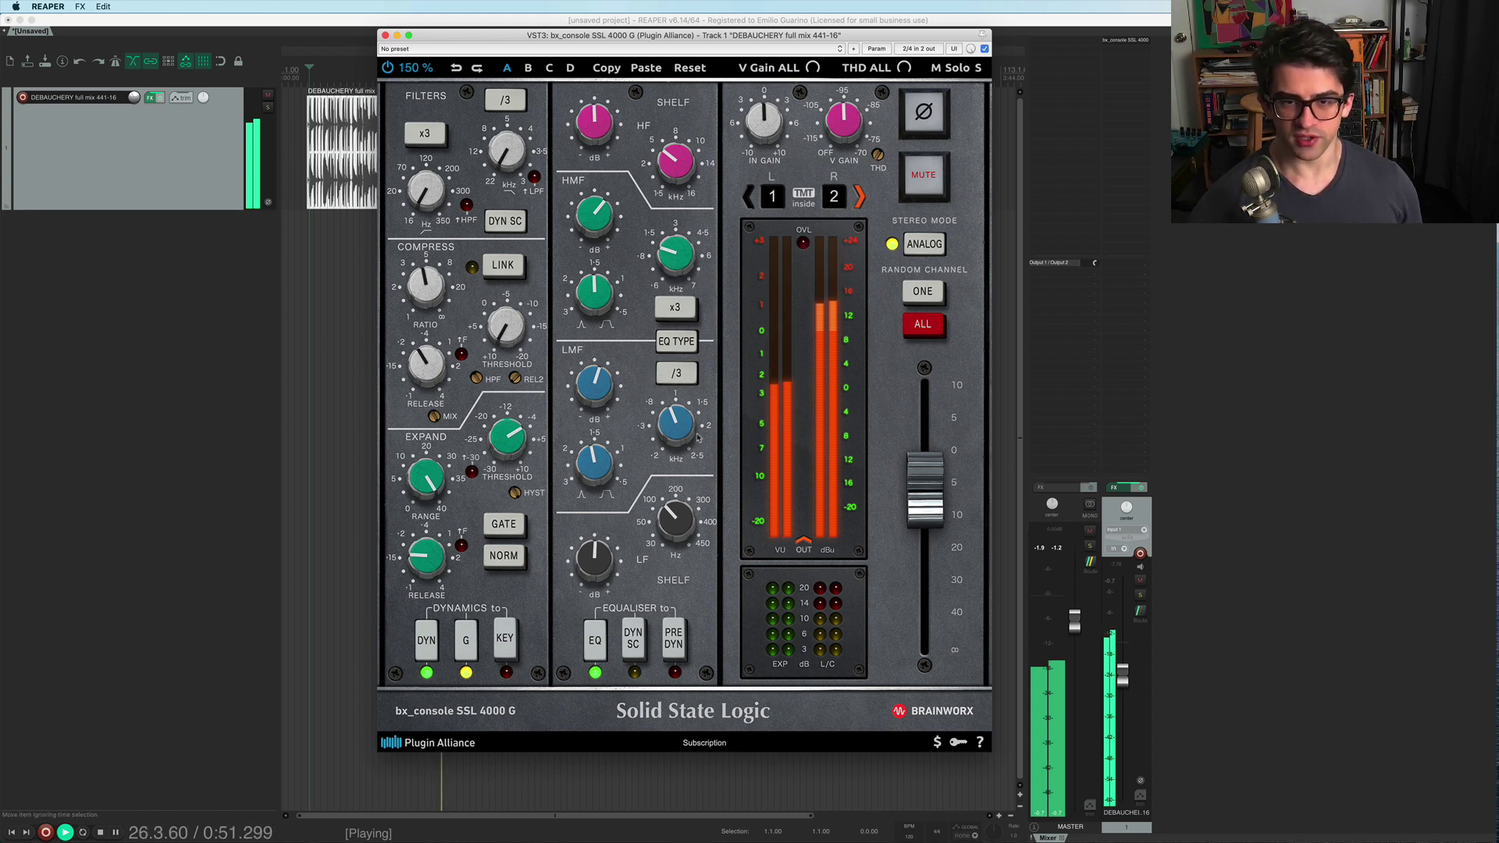
{"action": "mouse_move", "coordinate": [682, 435]}
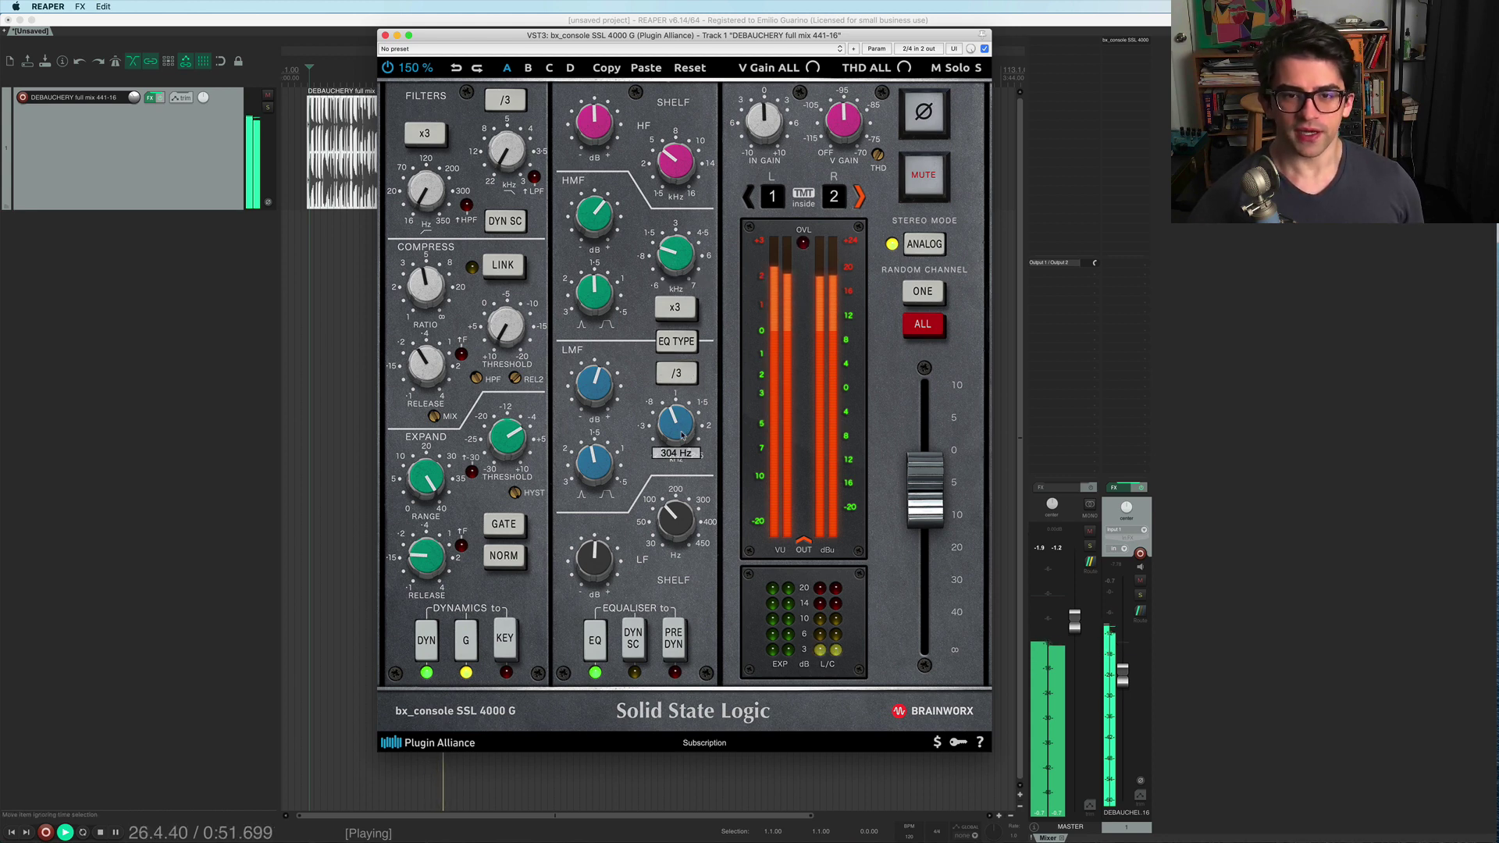
{"action": "left_click", "coordinate": [687, 373]}
{"action": "mouse_move", "coordinate": [678, 426]}
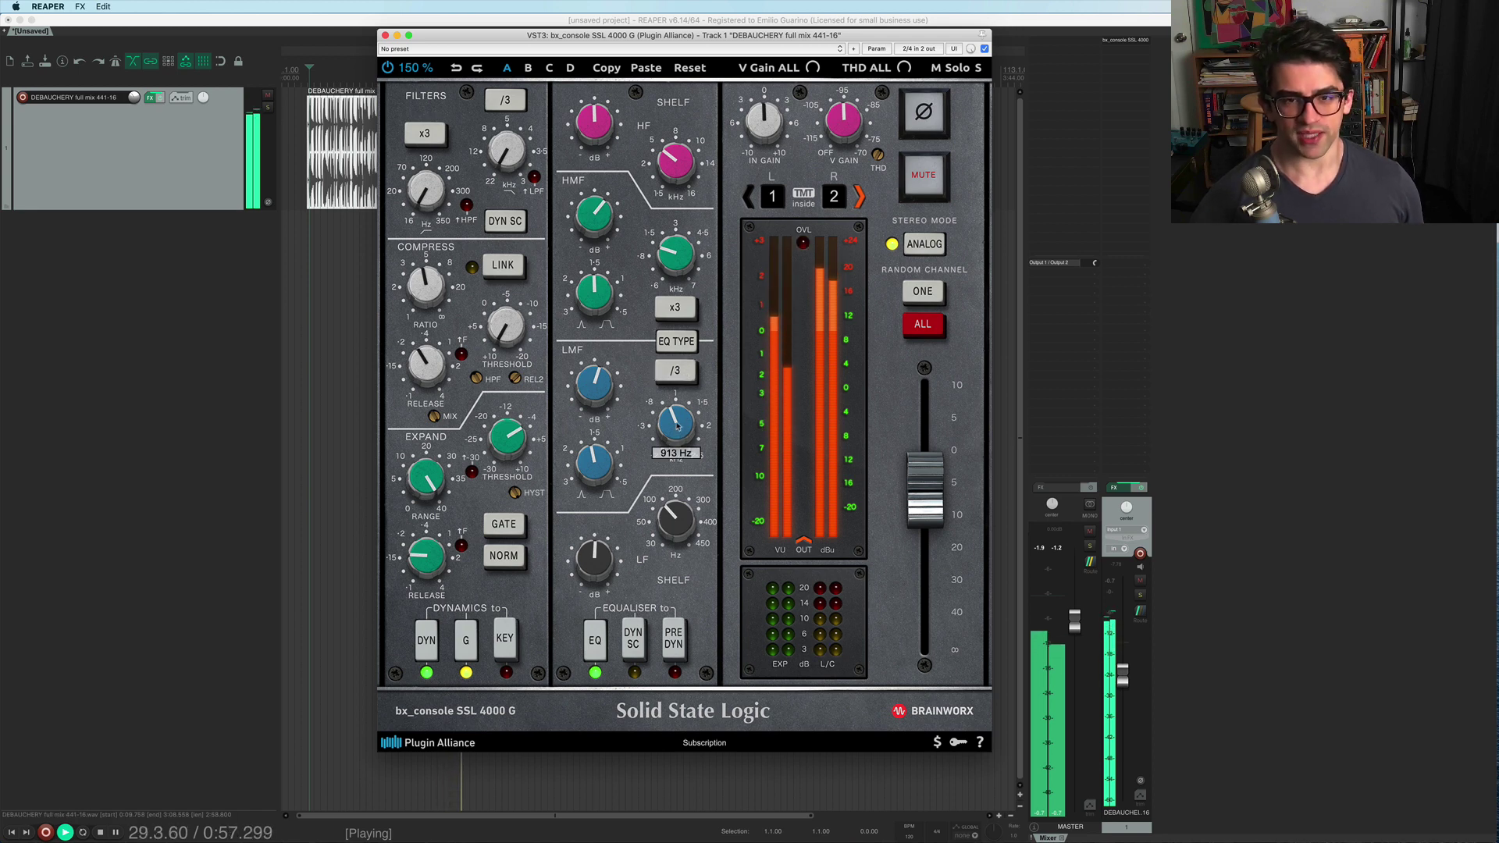
{"action": "key", "text": "space"}
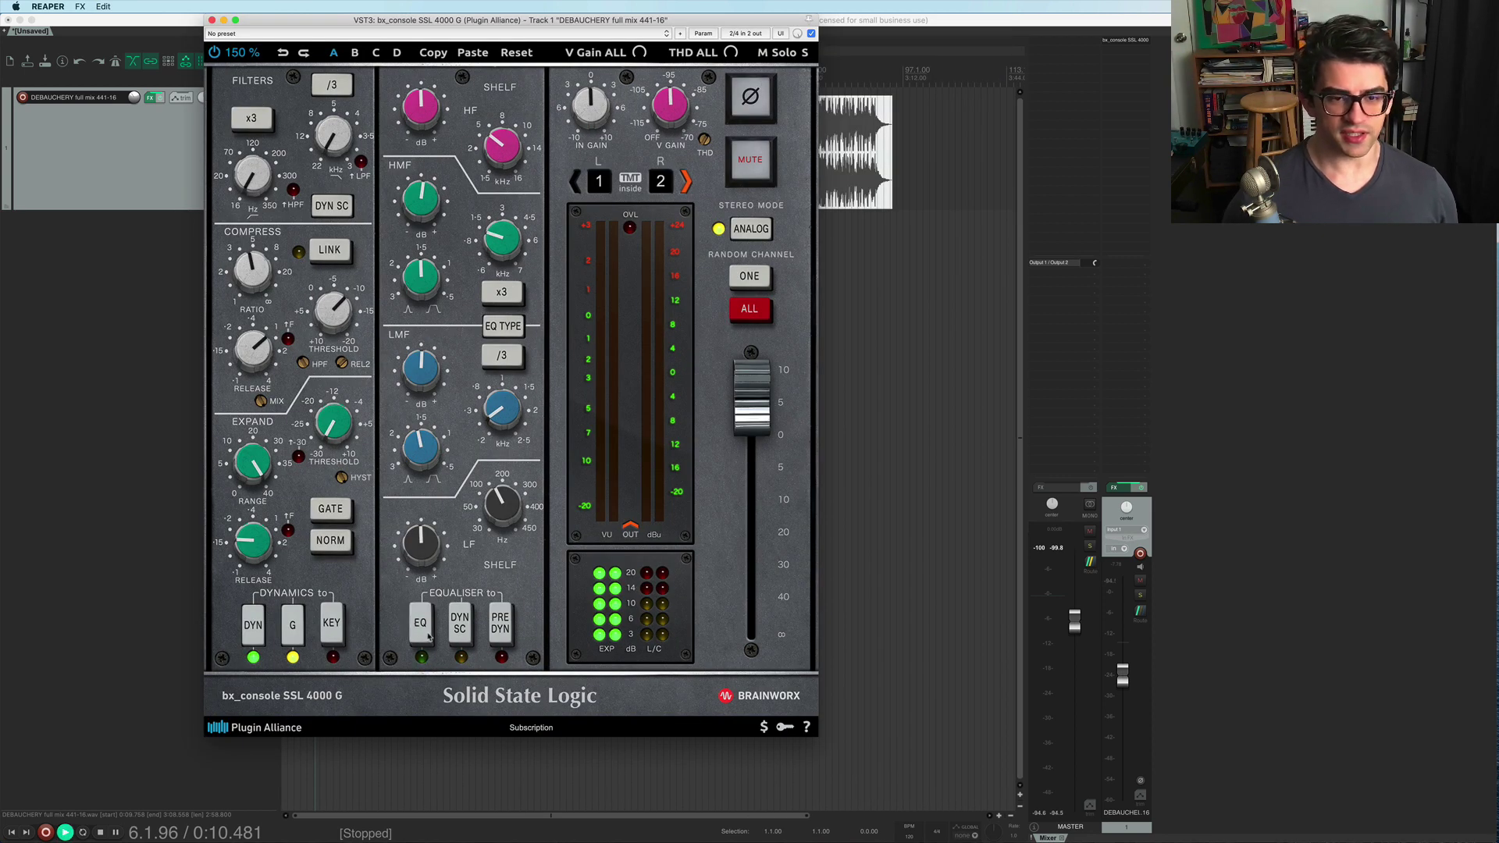
Switch the EQ in during playback, stop the mix, and place the EQ before the dynamics.
{"action": "key", "text": "space"}
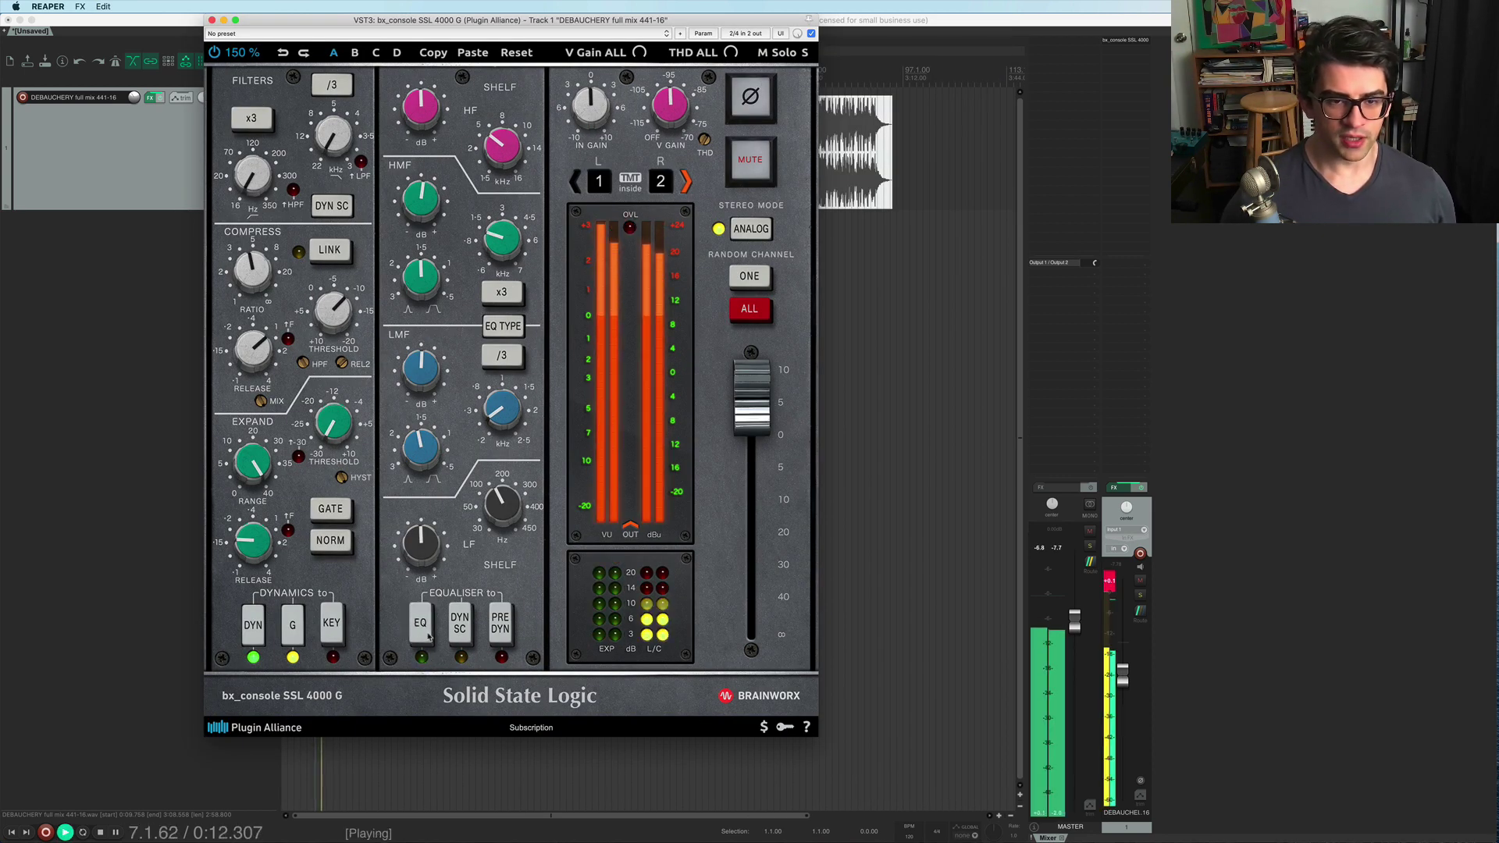
{"action": "left_click", "coordinate": [422, 629]}
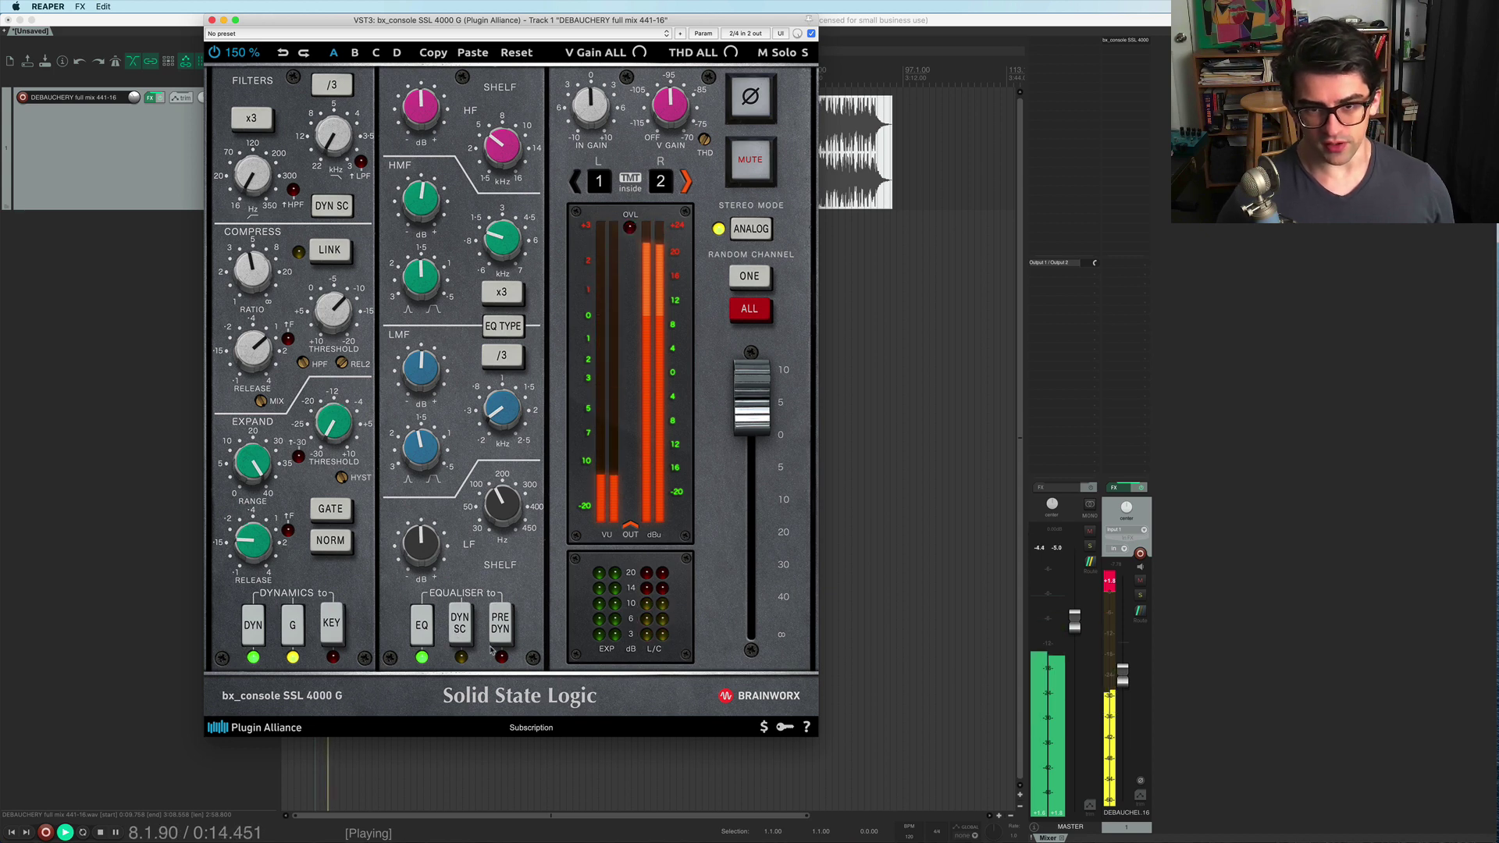
{"action": "key", "text": "space"}
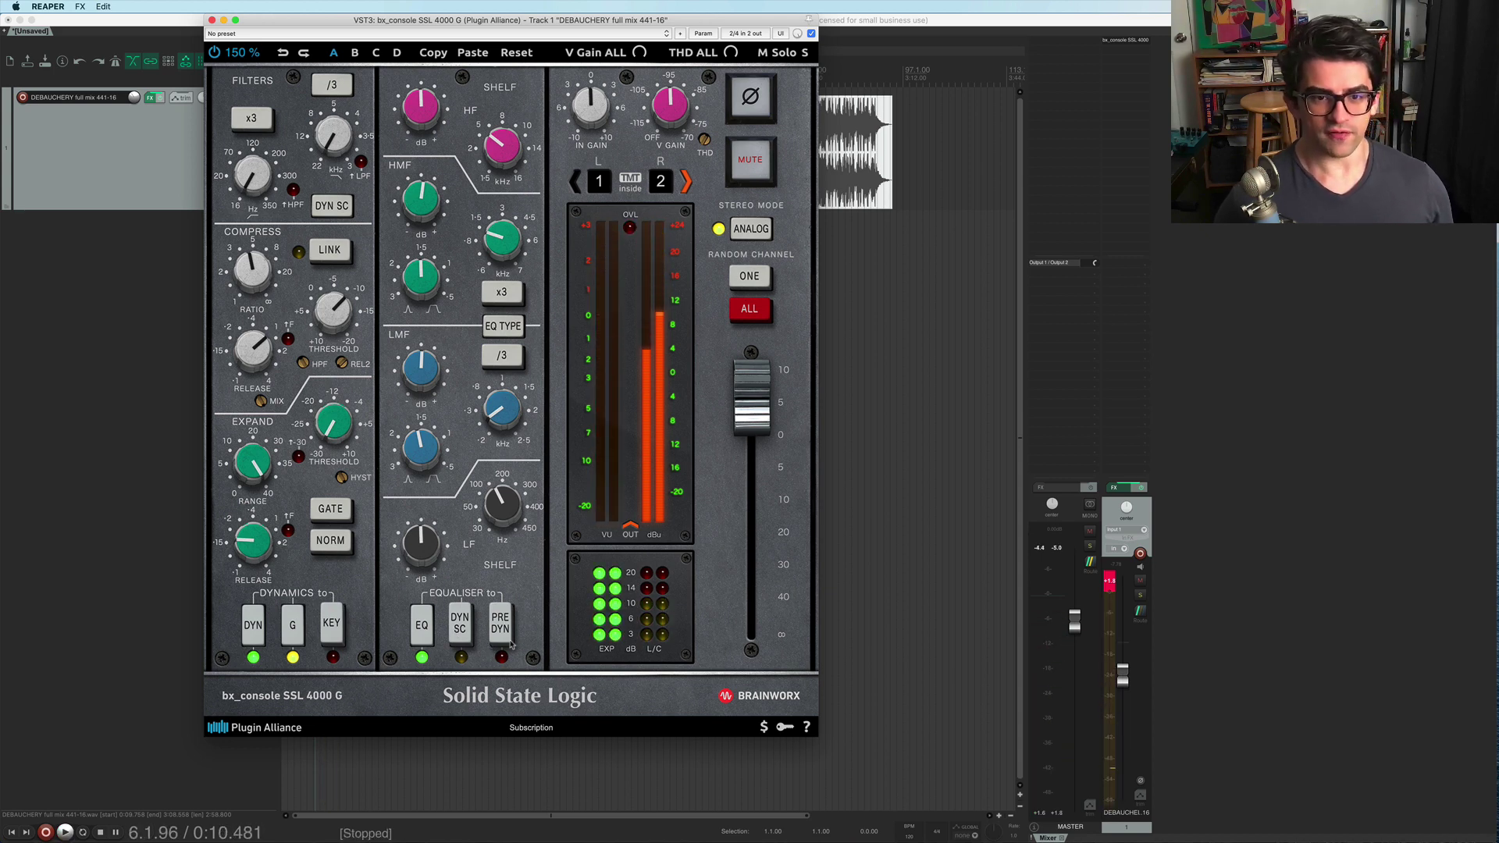
{"action": "left_click", "coordinate": [504, 629]}
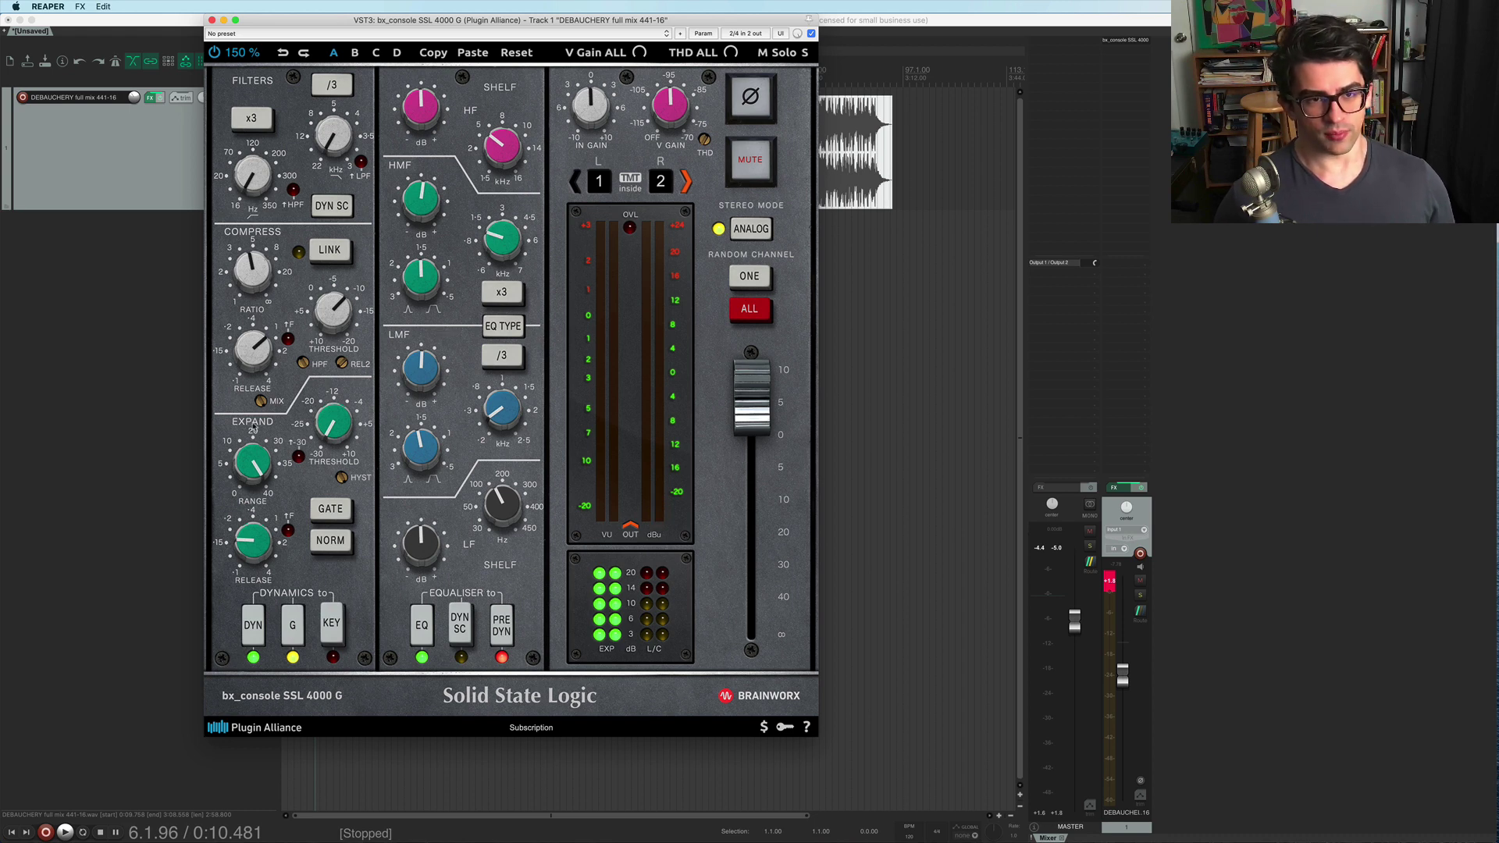
Compare the EQ before and after the dynamics during playback, leave it post-dynamics, clear the track's peak indicator, and stop the mix.
{"action": "key", "text": "space"}
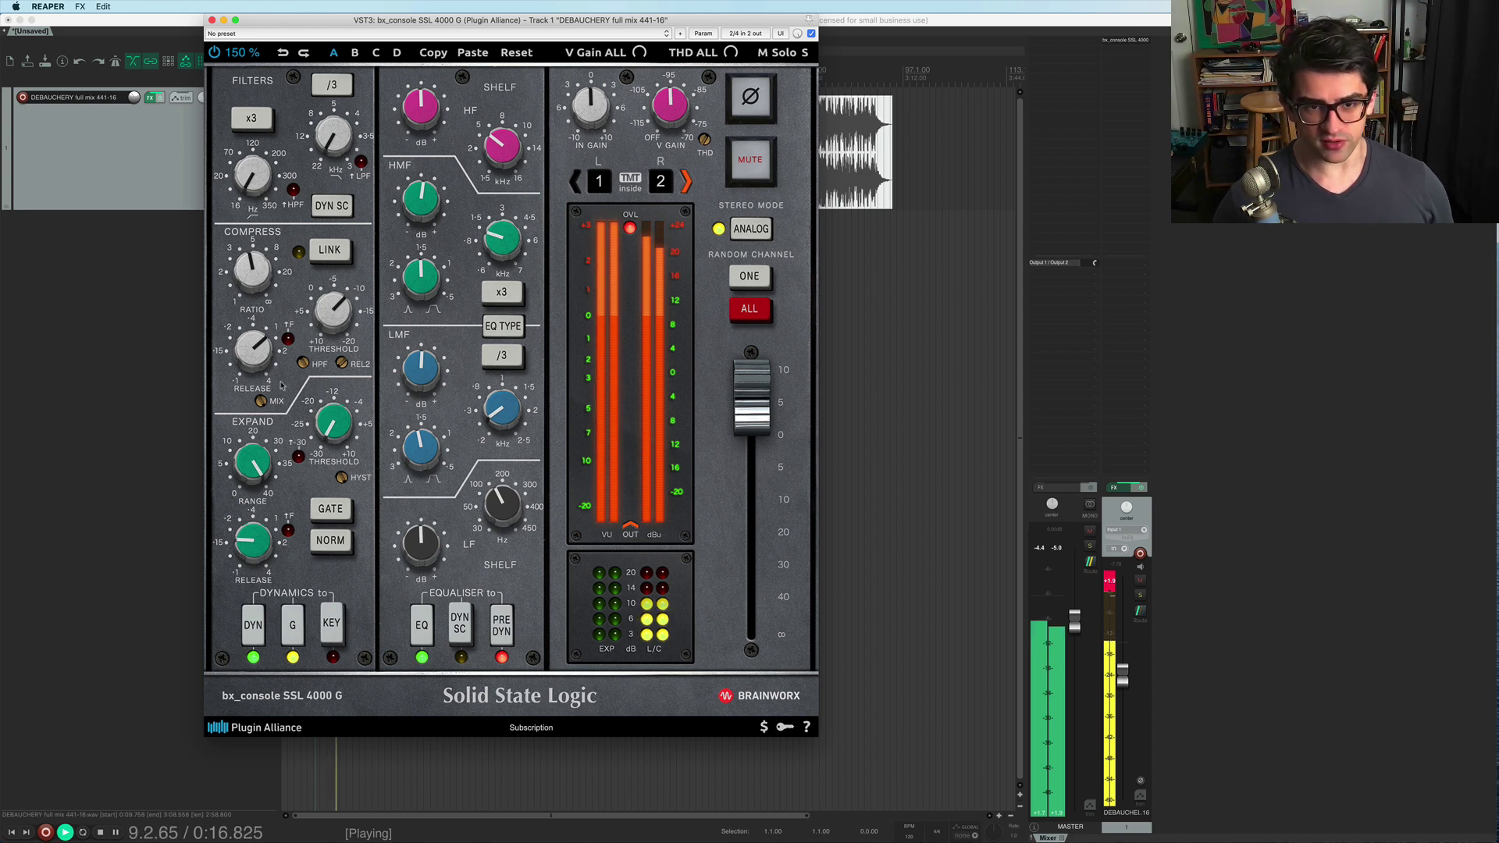
{"action": "left_click", "coordinate": [506, 629]}
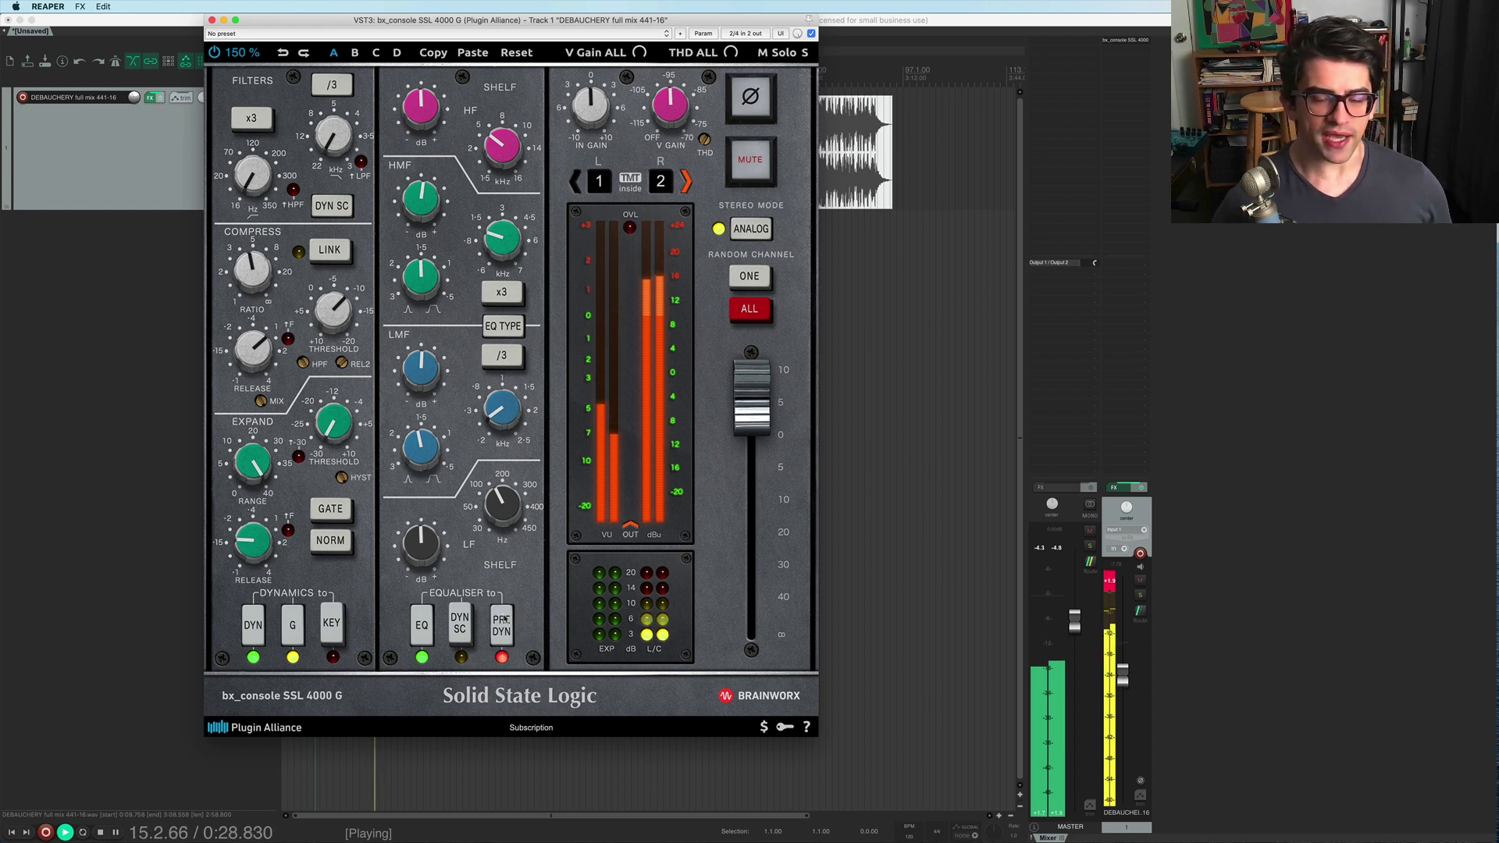
{"action": "left_click", "coordinate": [504, 618]}
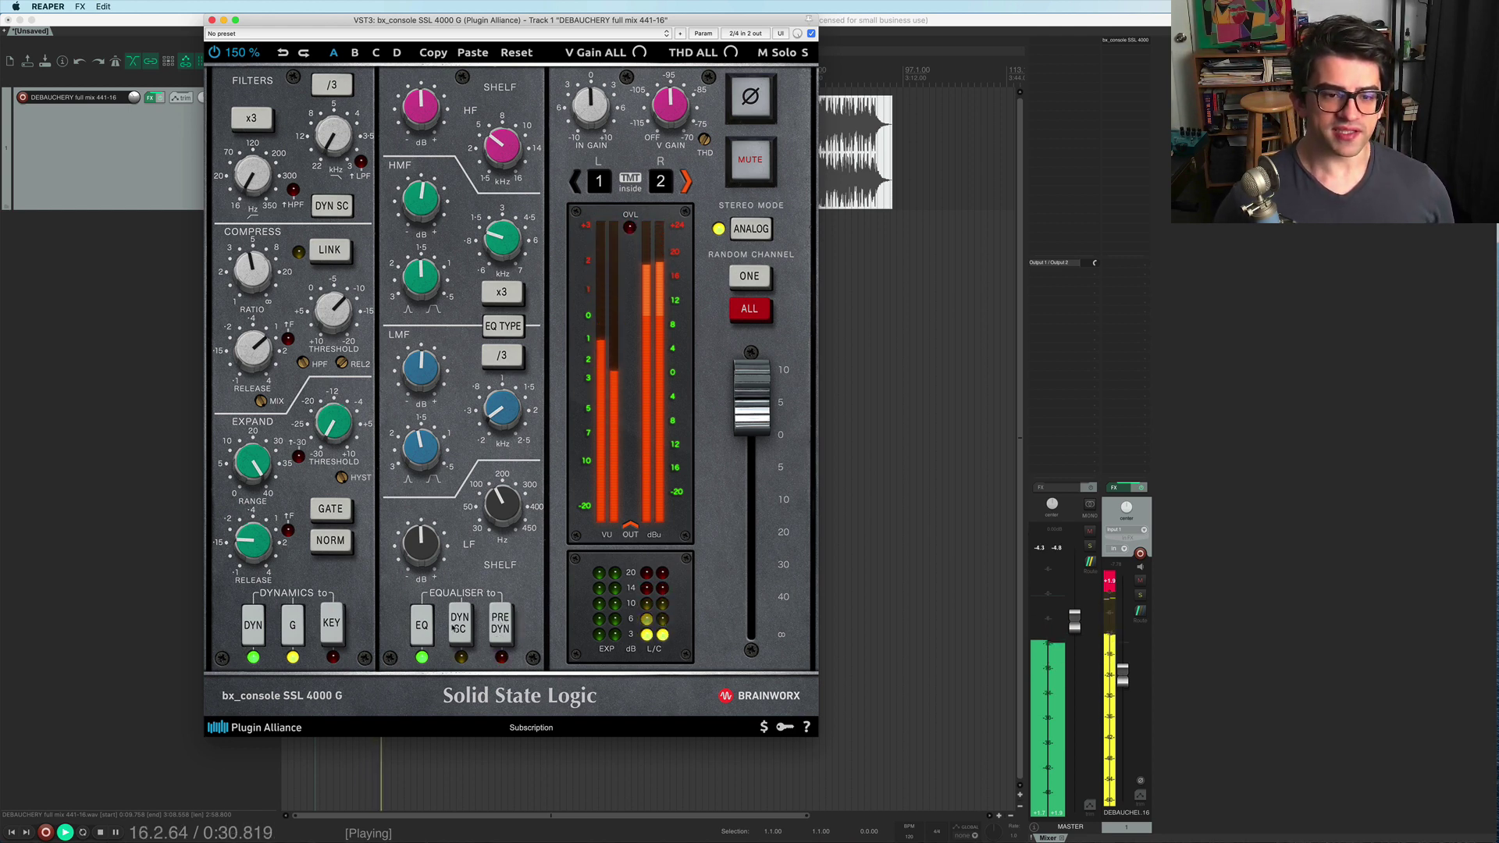
{"action": "left_click", "coordinate": [1107, 586]}
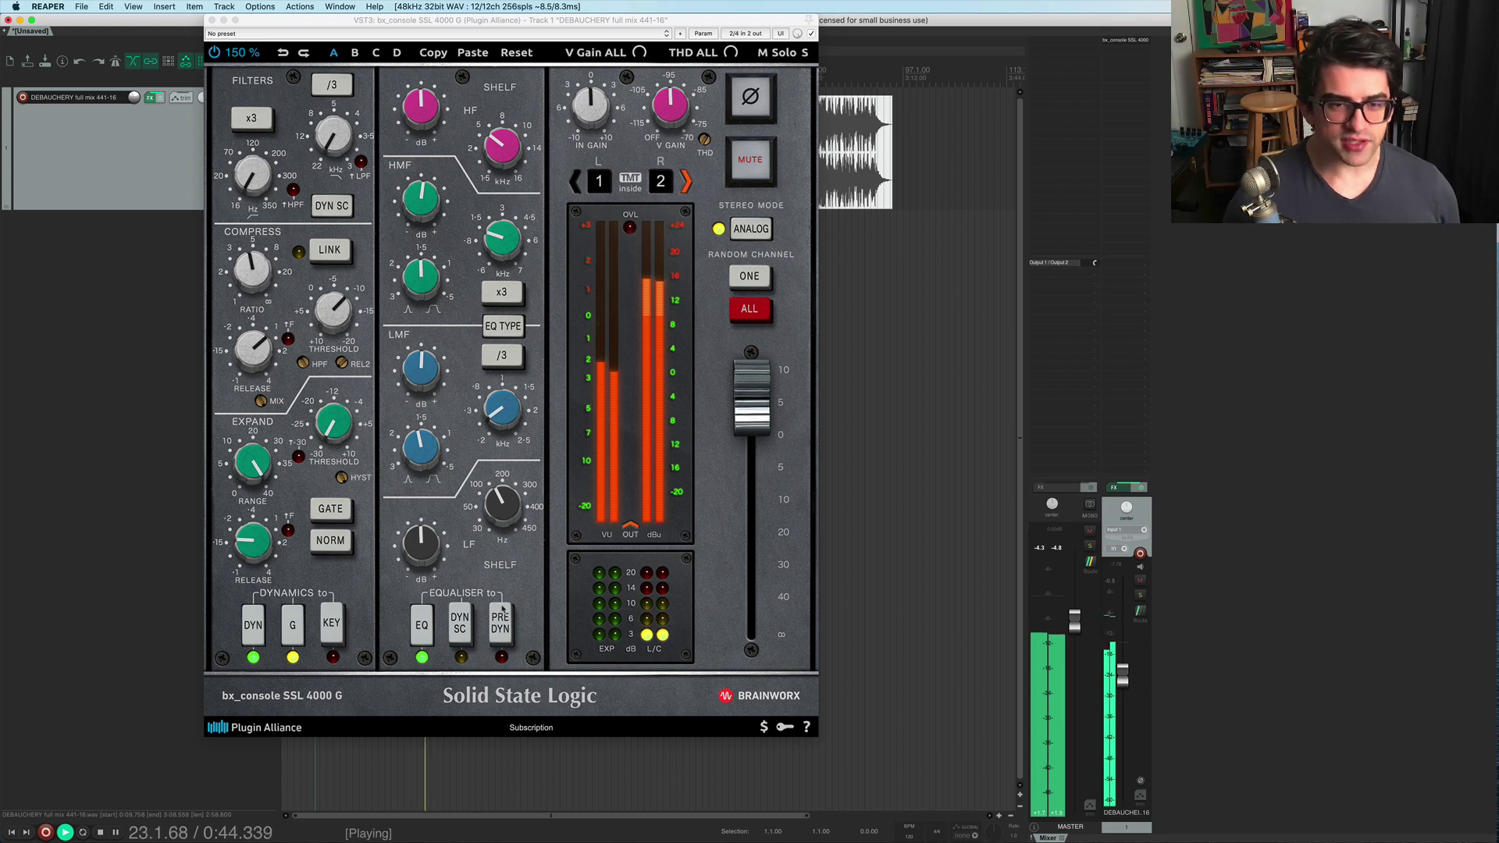
{"action": "key", "text": "space"}
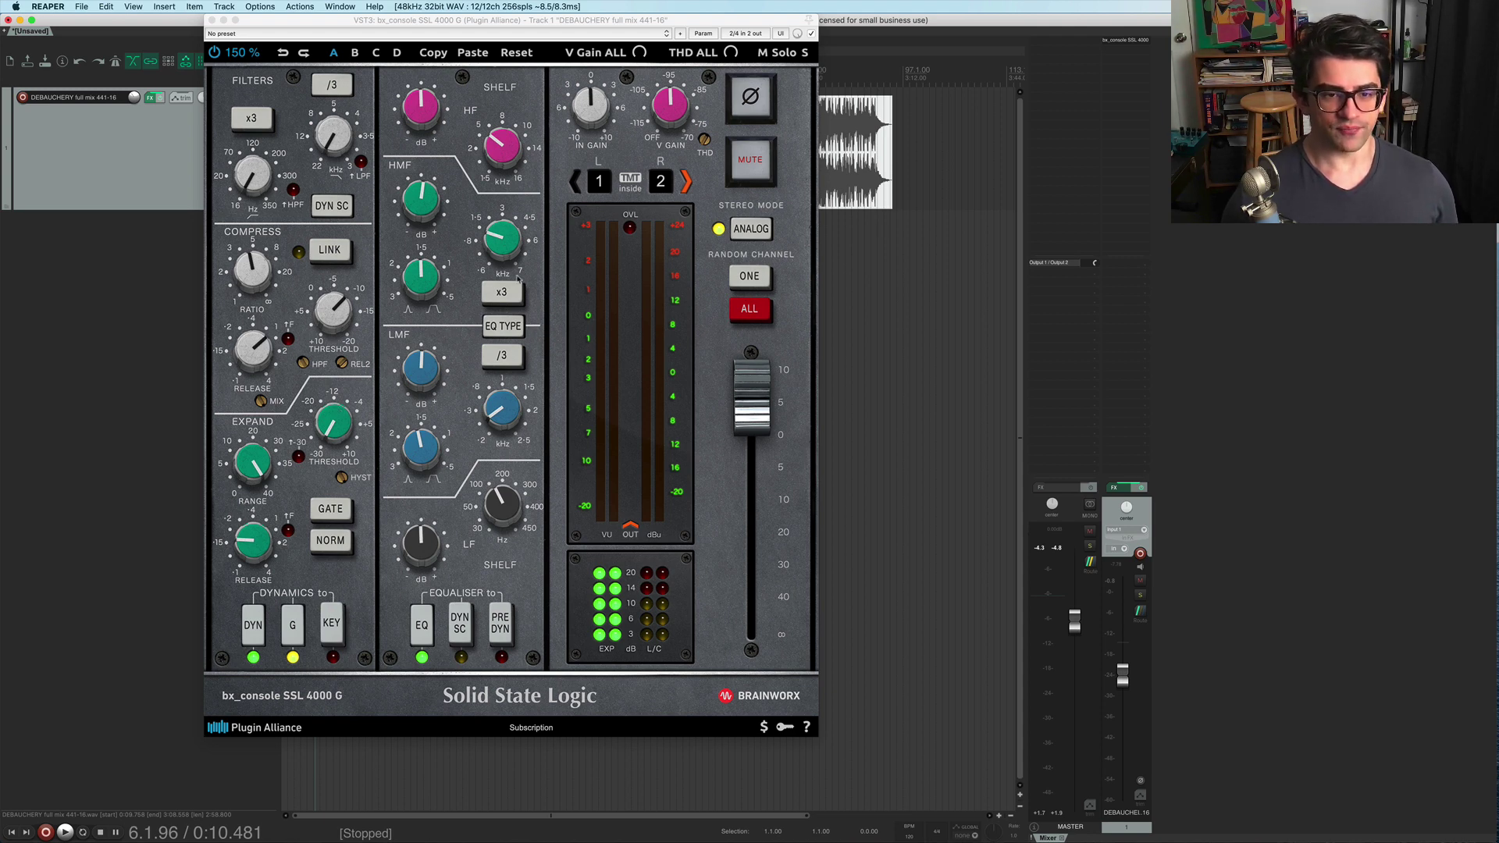
Route the EQ to the dynamics sidechain during playback, turn the LF gain fully down, and stop the mix.
{"action": "left_click_drag", "start_coordinate": [542, 24], "coordinate": [472, 25]}
{"action": "key", "text": "space"}
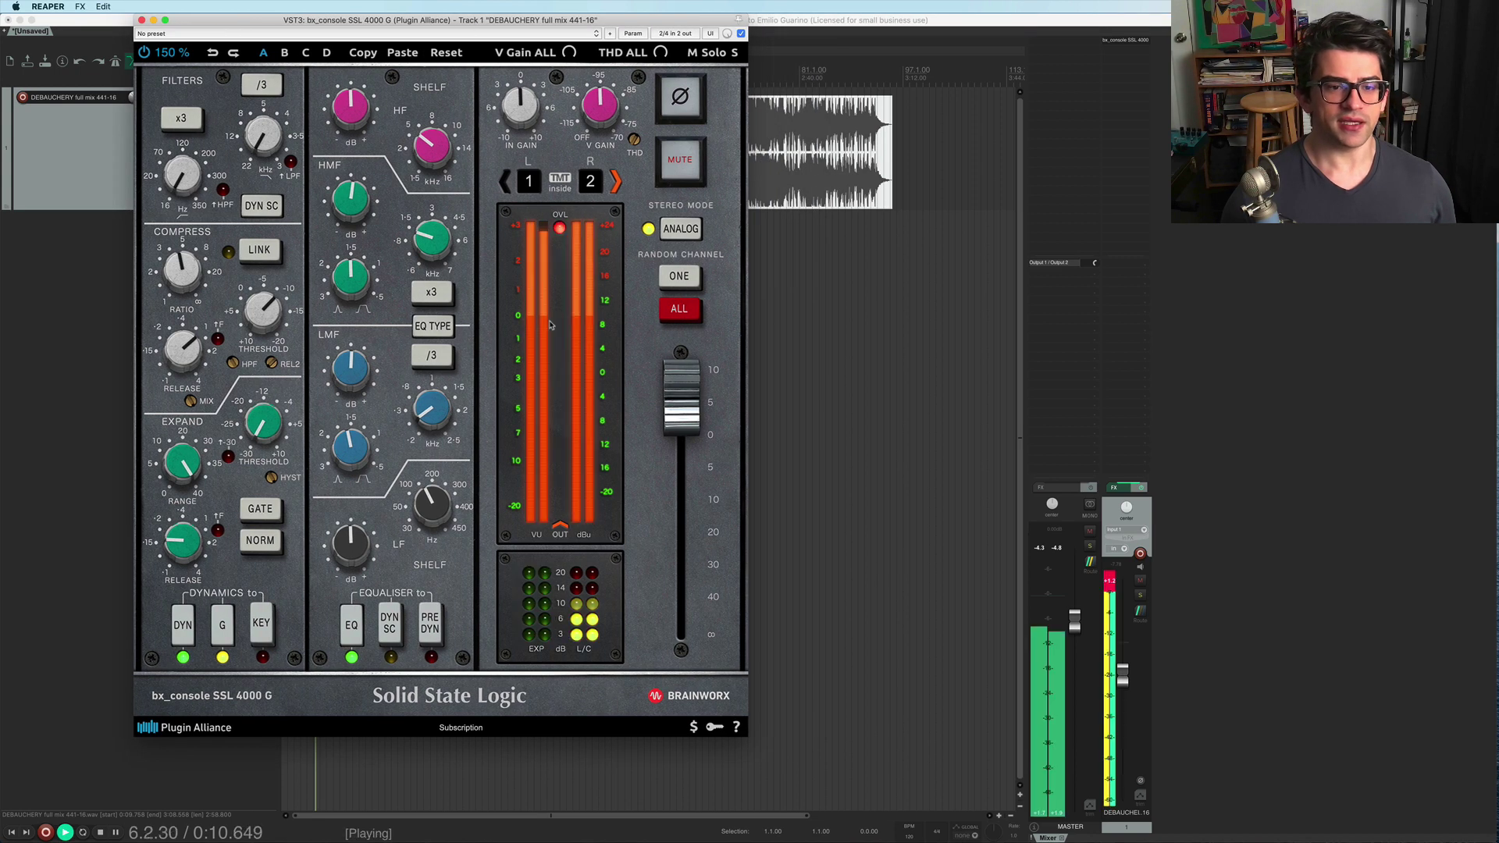
{"action": "left_click", "coordinate": [386, 634]}
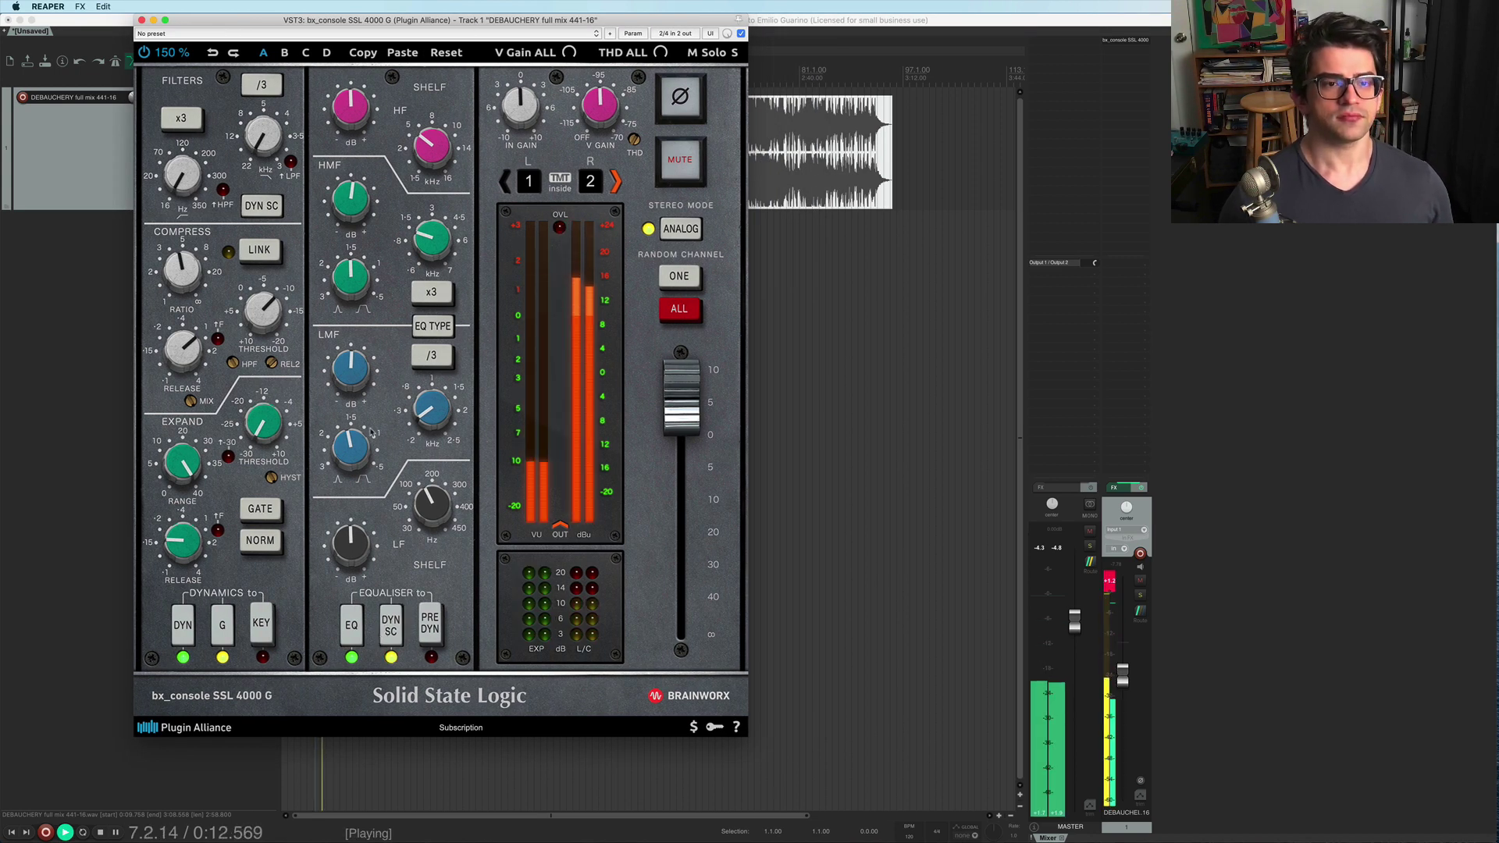
{"action": "left_click_drag", "start_coordinate": [353, 561], "coordinate": [352, 498]}
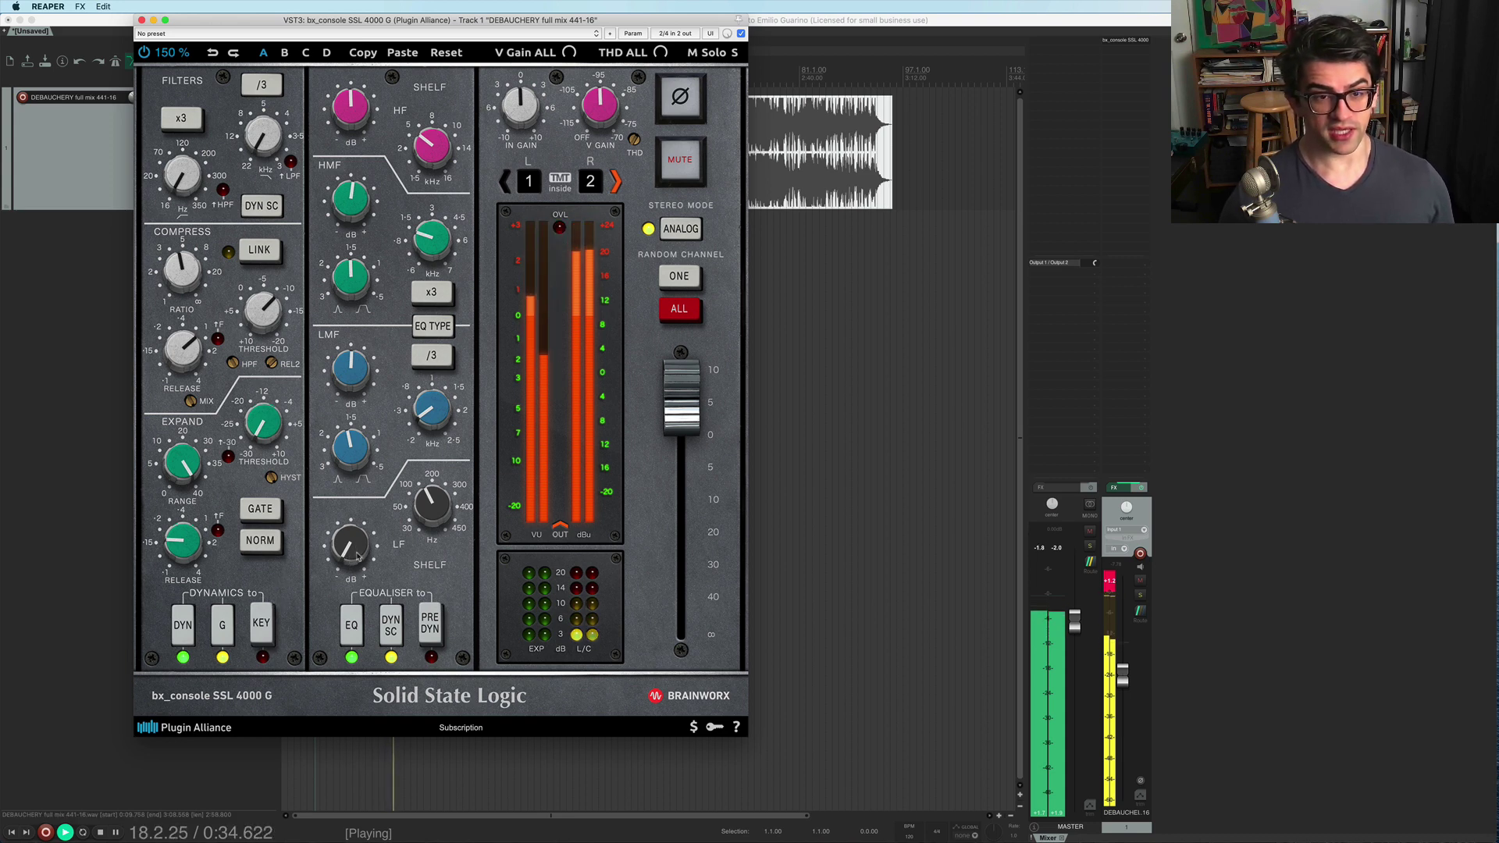
{"action": "key", "text": "space"}
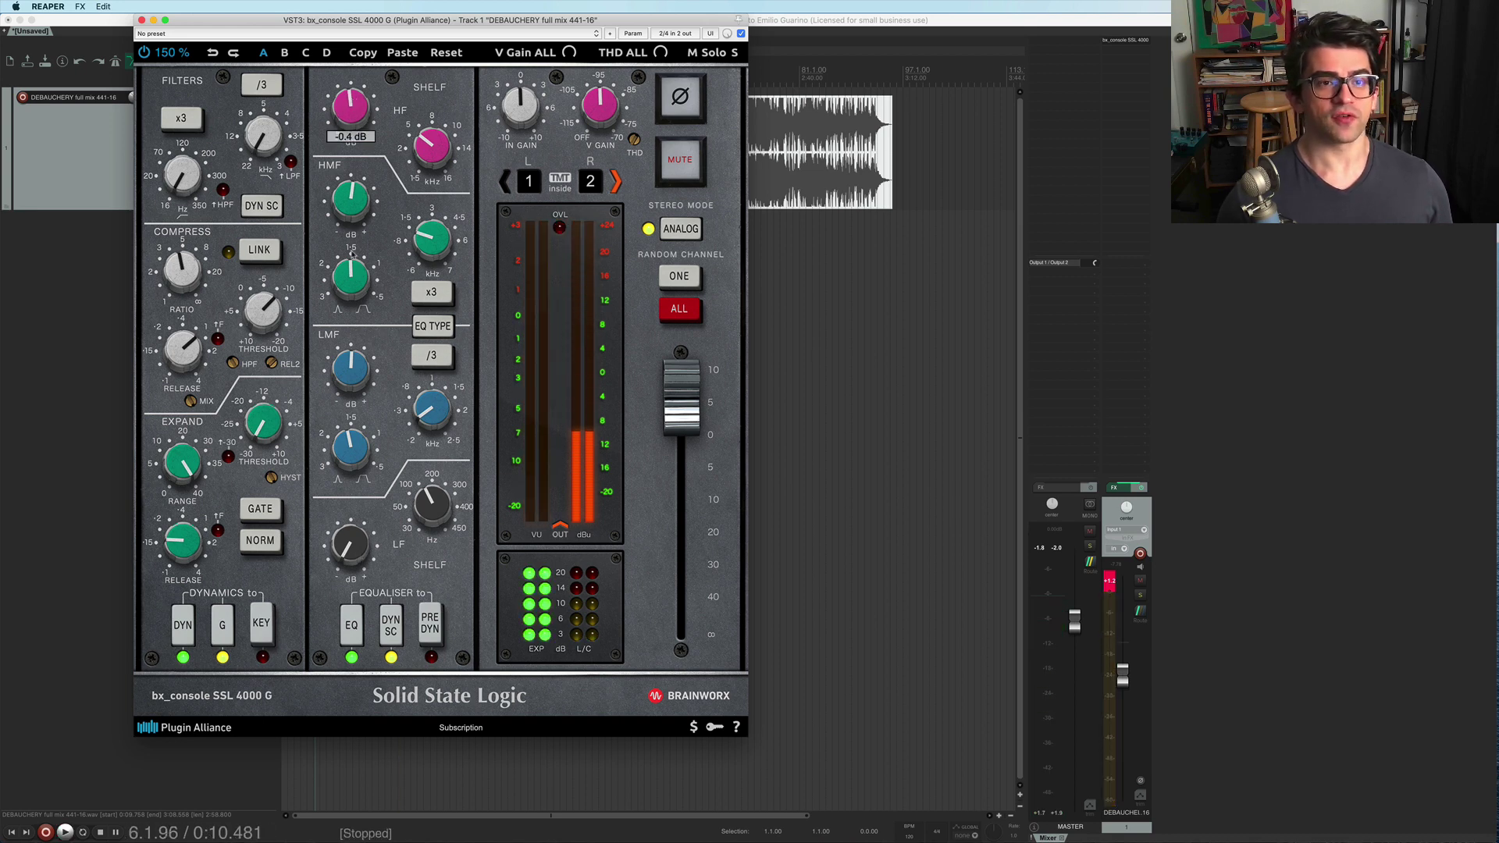
Restart playback and boost the LMF gain in the EQ feeding the dynamics sidechain.
{"action": "key", "text": "space"}
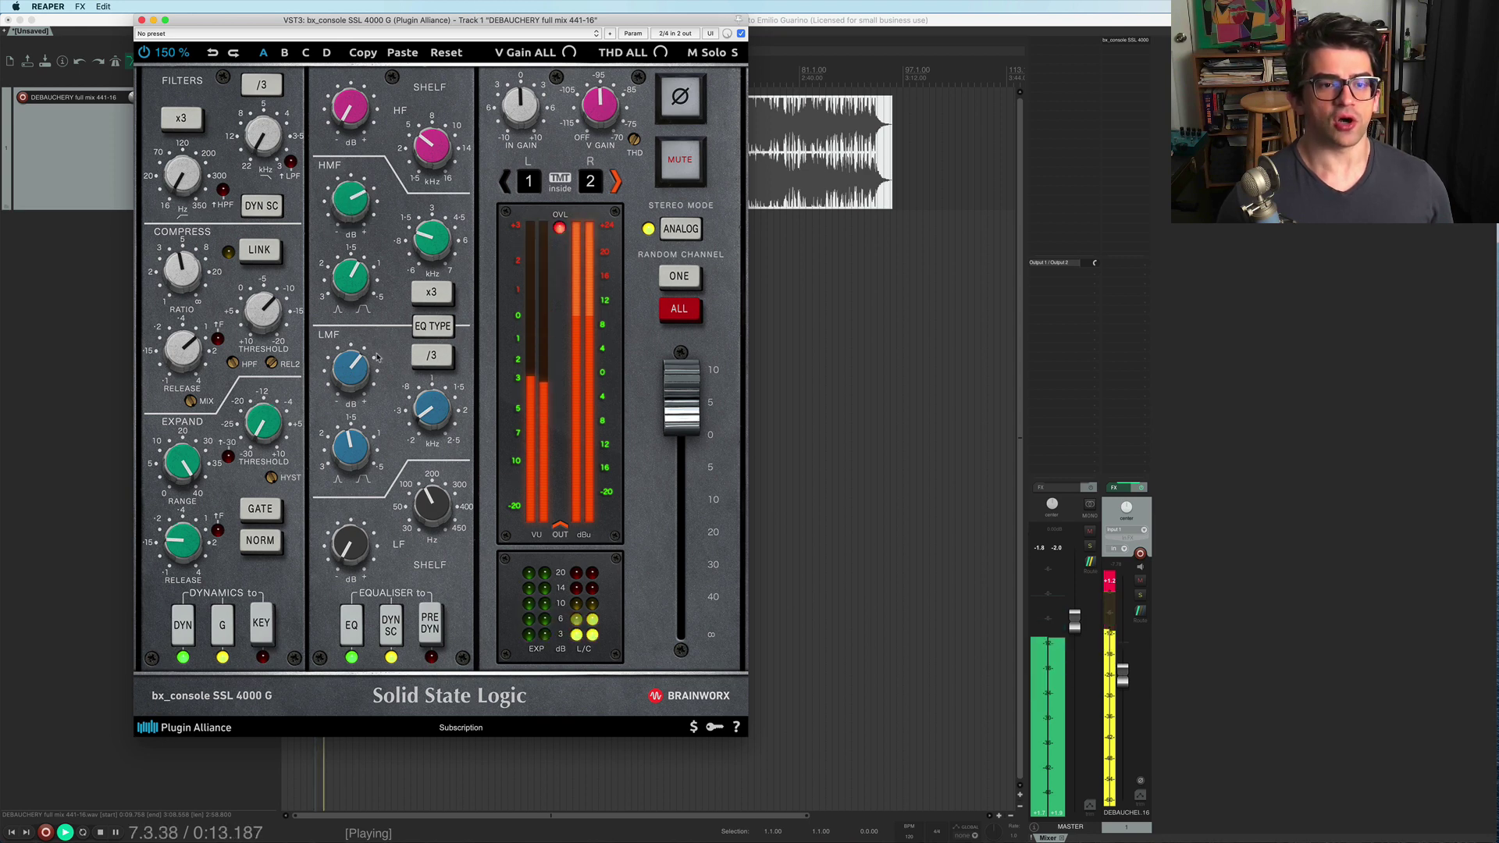
{"action": "mouse_move", "coordinate": [354, 376]}
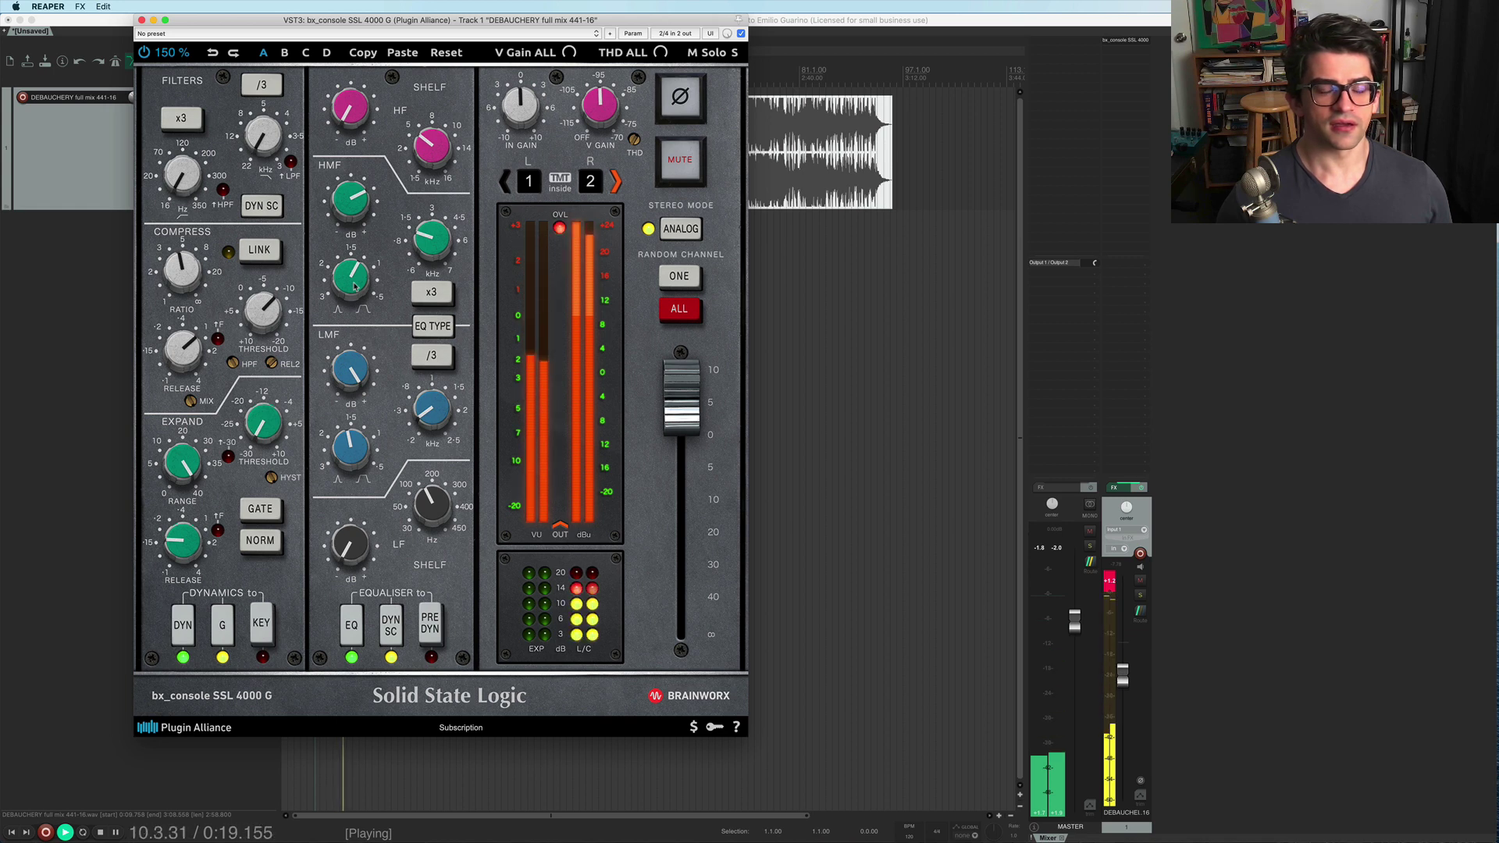
{"action": "left_click_drag", "start_coordinate": [353, 377], "coordinate": [351, 393]}
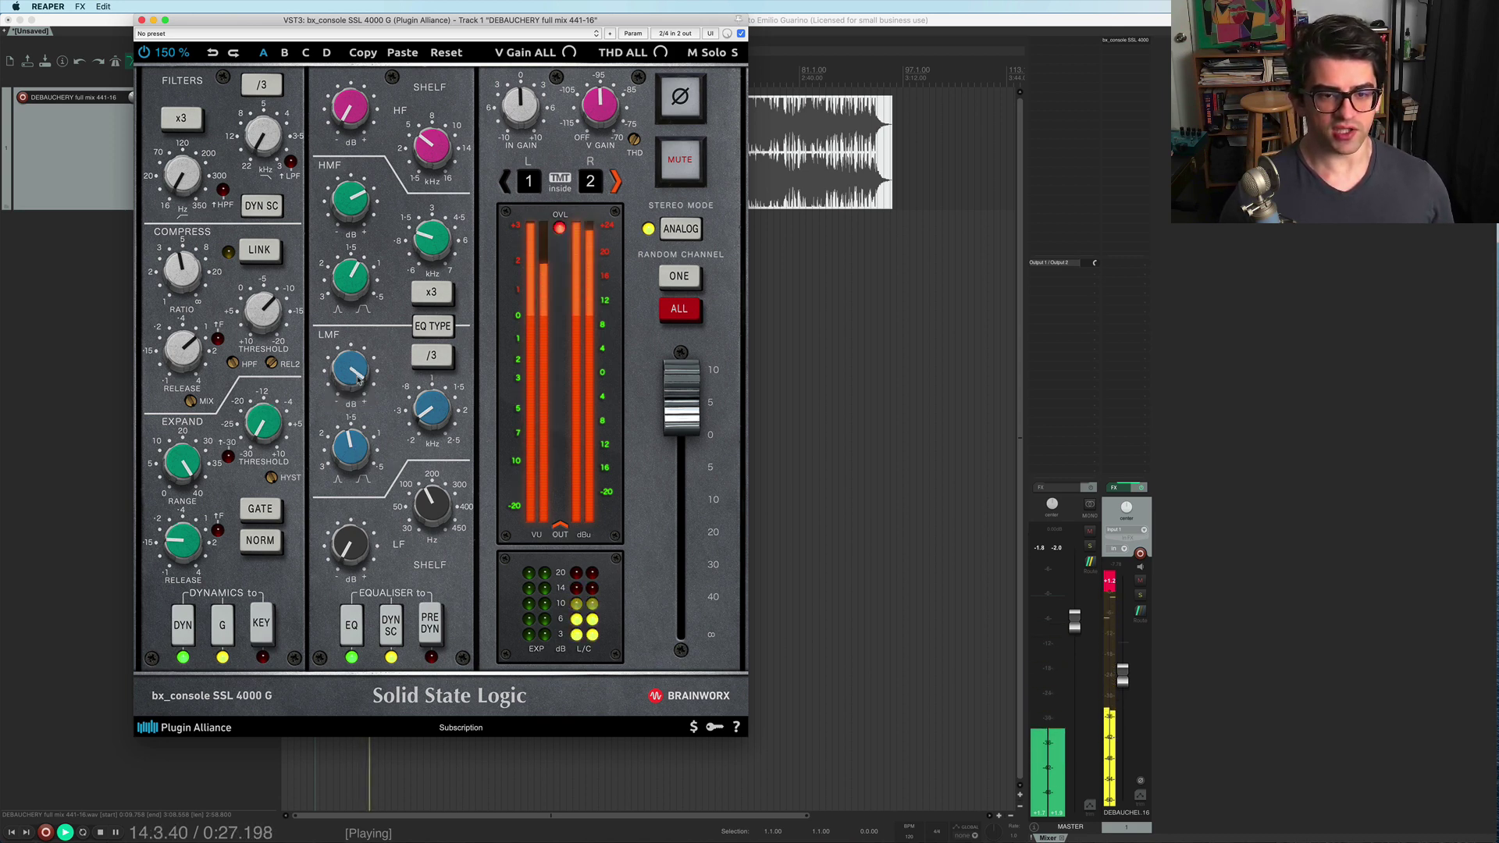
Switch the EQ out of and back into the dynamics sidechain, cut the LMF gain, and stop playback.
{"action": "left_click", "coordinate": [396, 637]}
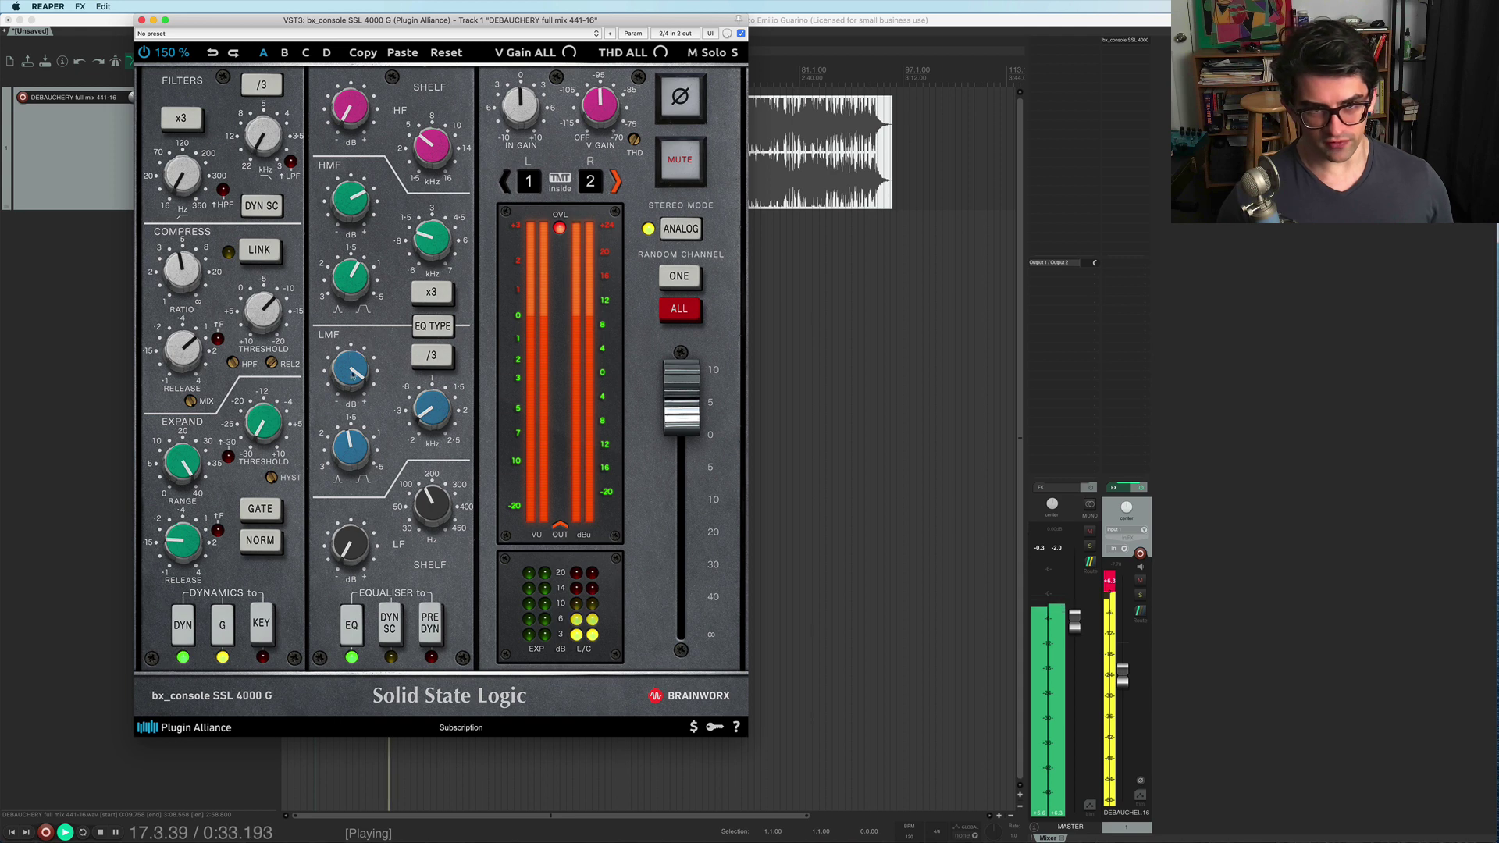
{"action": "left_click", "coordinate": [390, 625]}
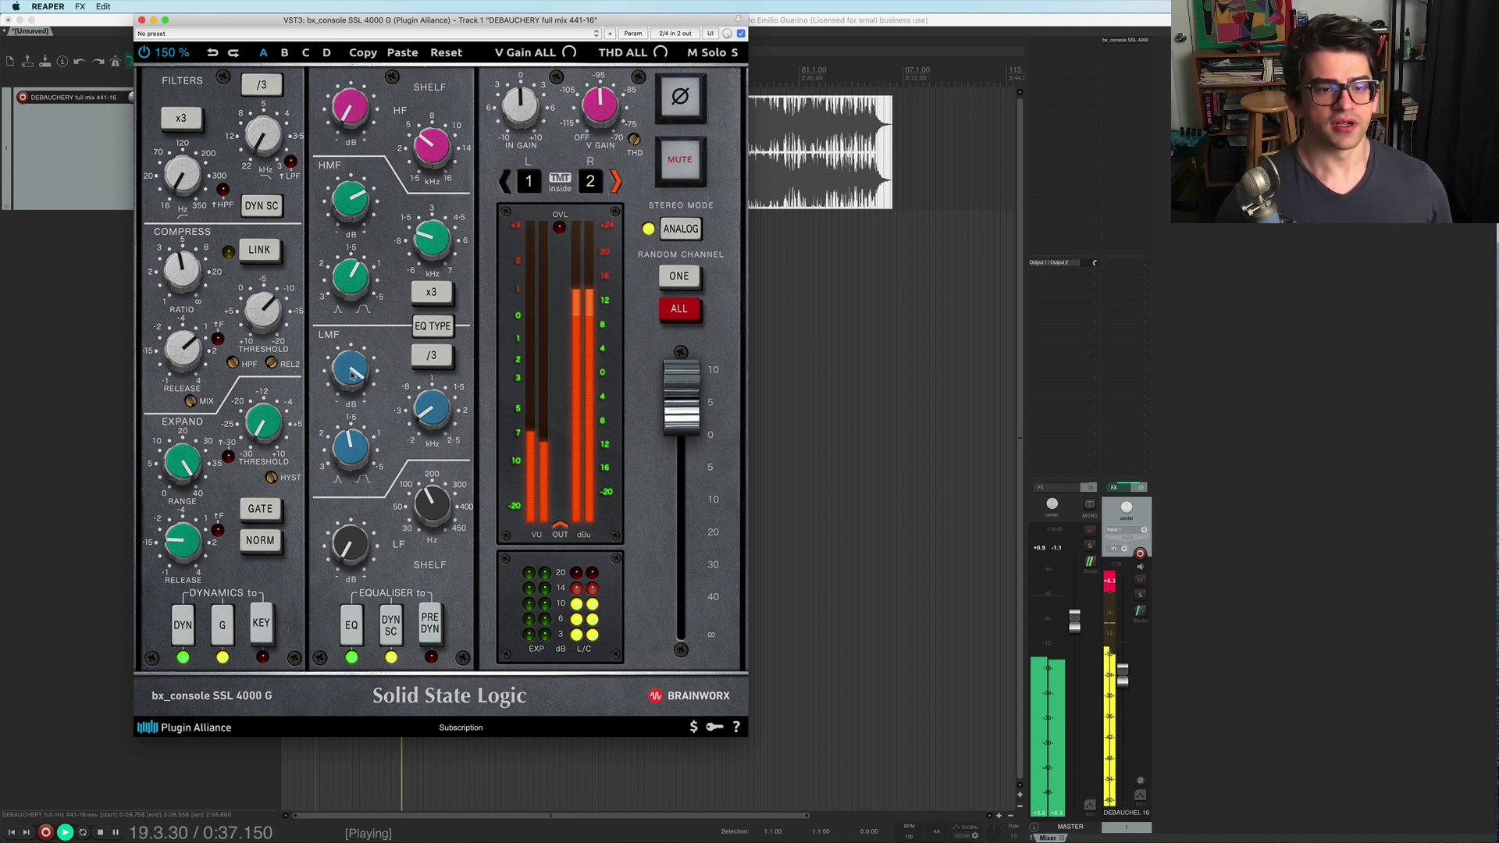
{"action": "left_click_drag", "start_coordinate": [352, 376], "coordinate": [364, 426]}
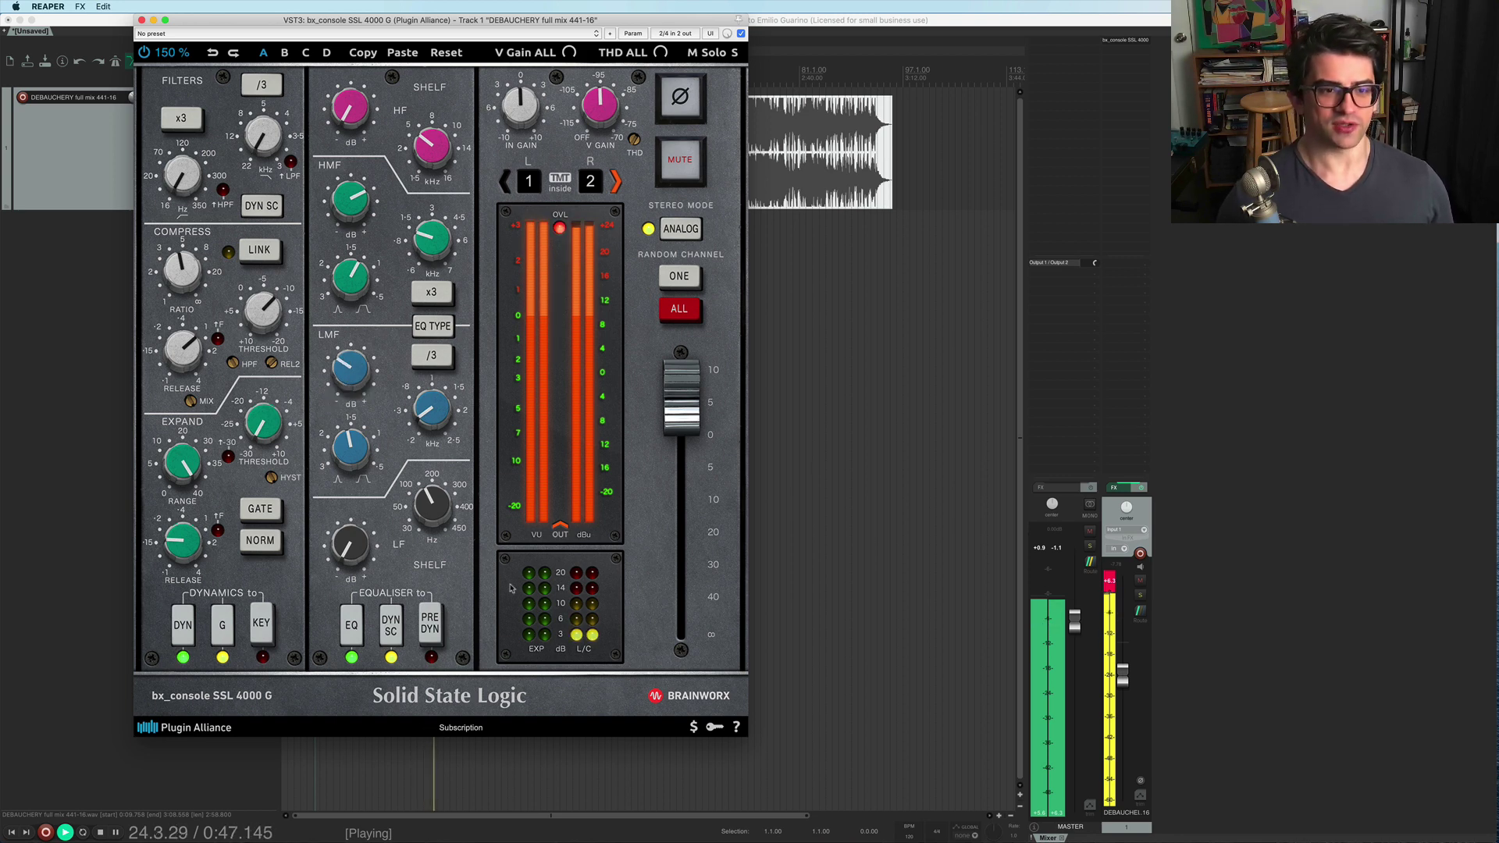
{"action": "key", "text": "space"}
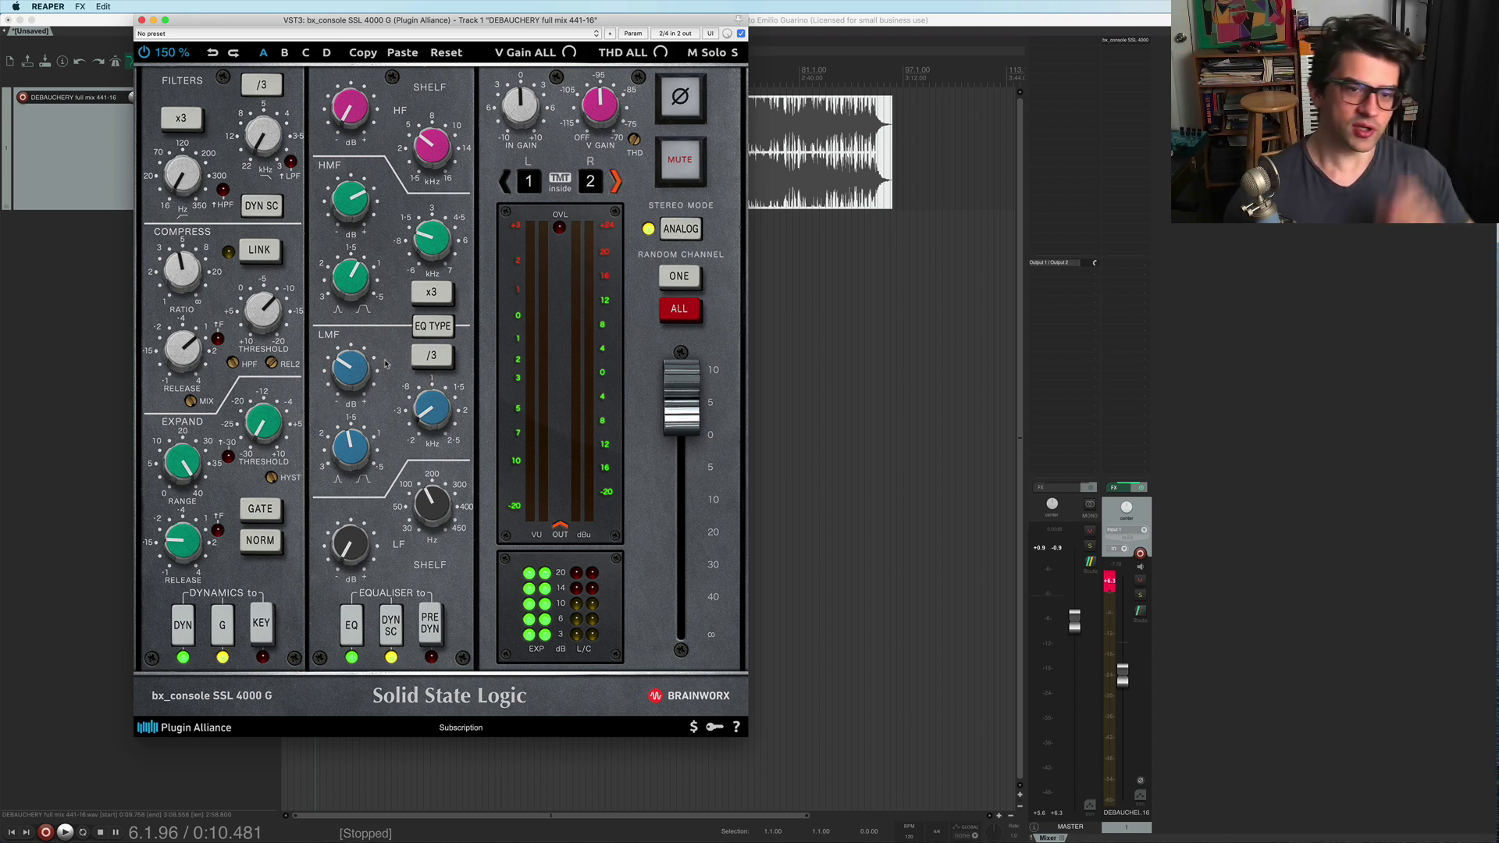
Play the mix, clear the track's peak indicator, take the EQ out of the dynamics sidechain, and stop playback.
{"action": "key", "text": "space"}
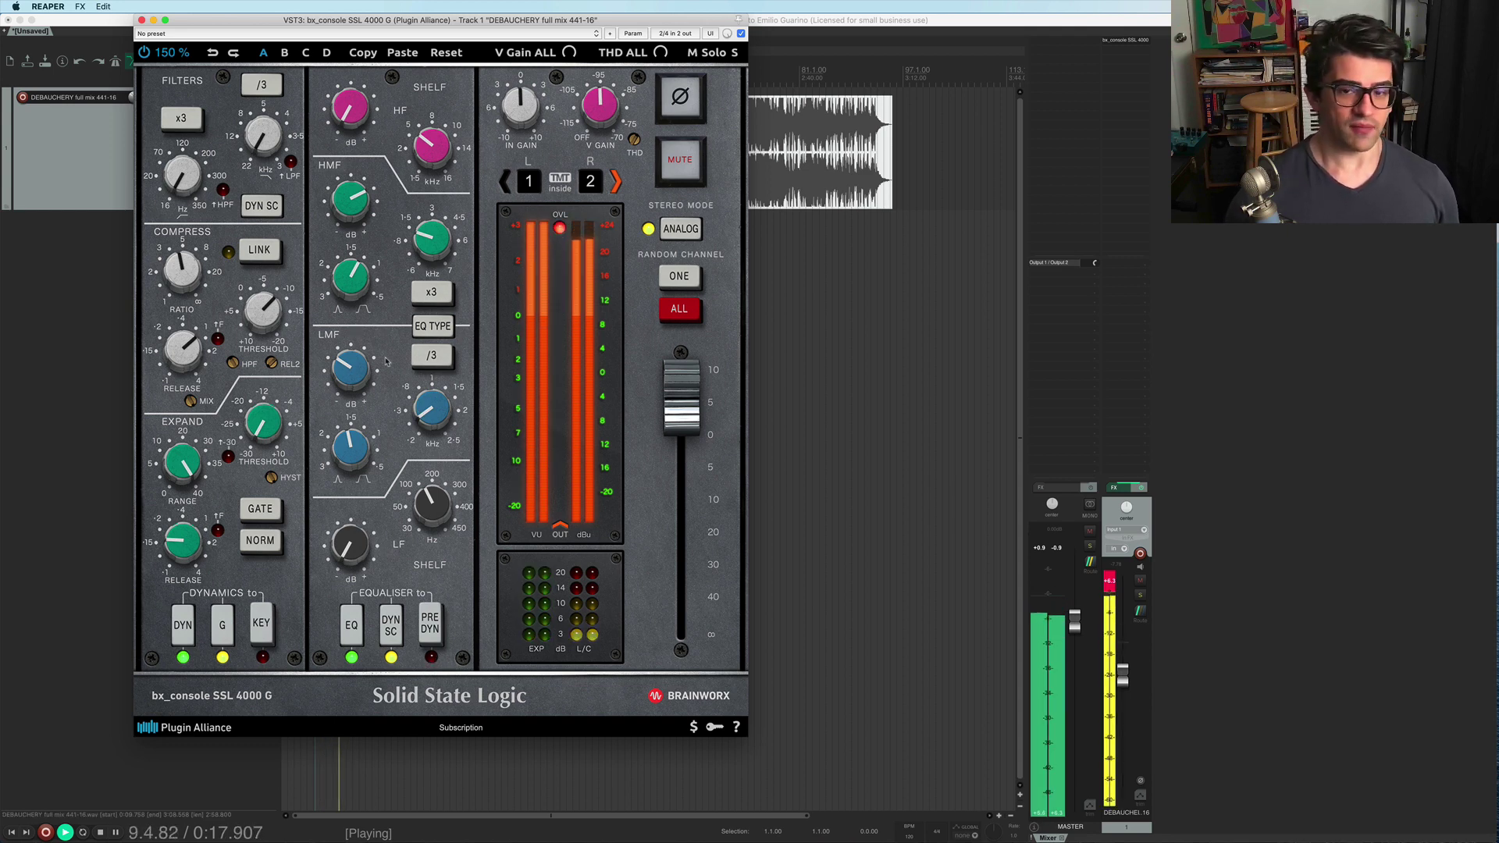
{"action": "left_click", "coordinate": [1191, 592]}
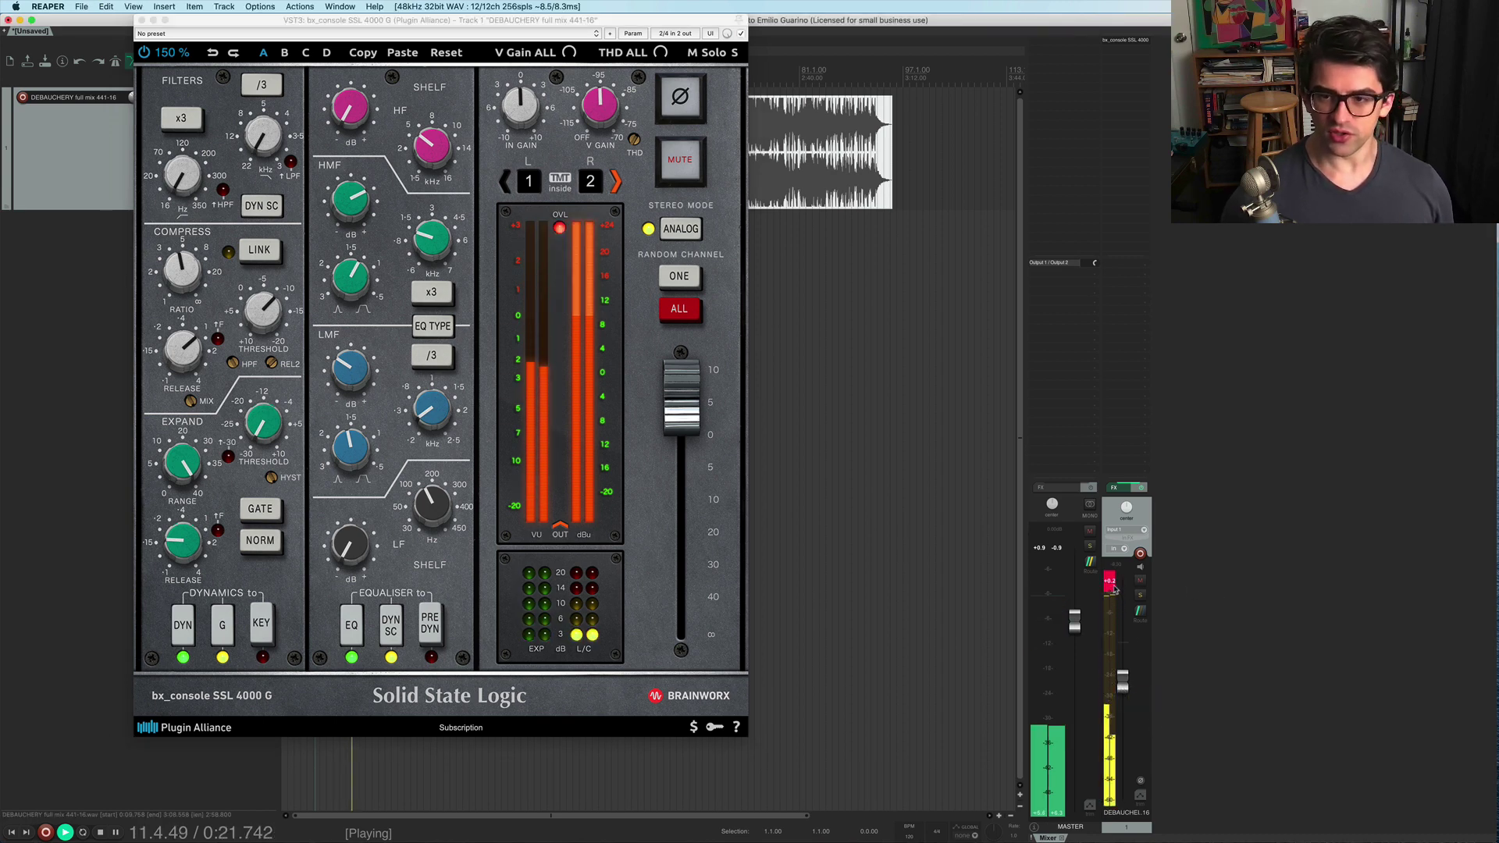
{"action": "left_click", "coordinate": [392, 634]}
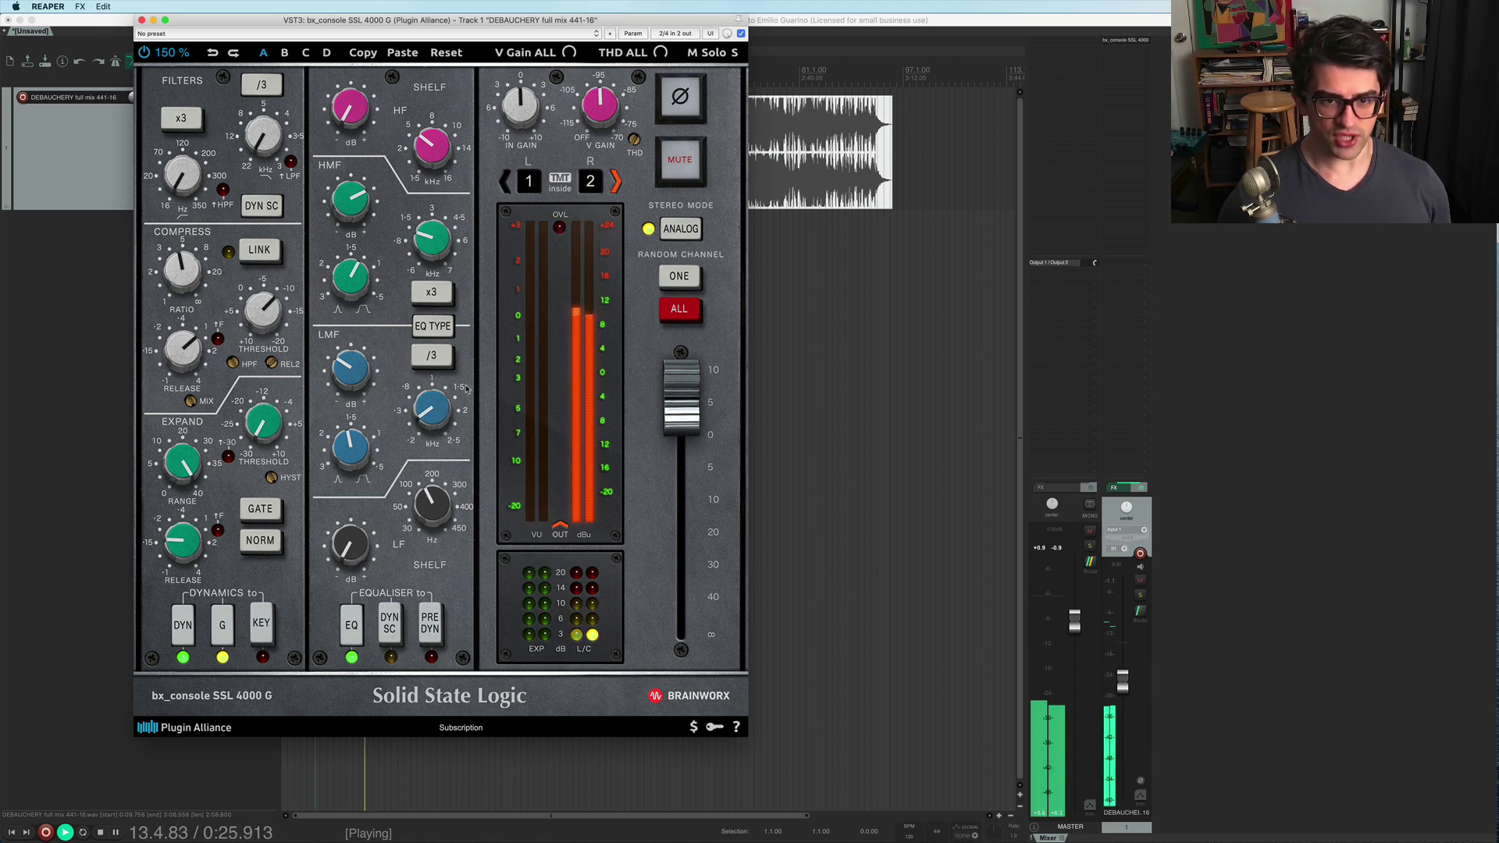
{"action": "key", "text": "space"}
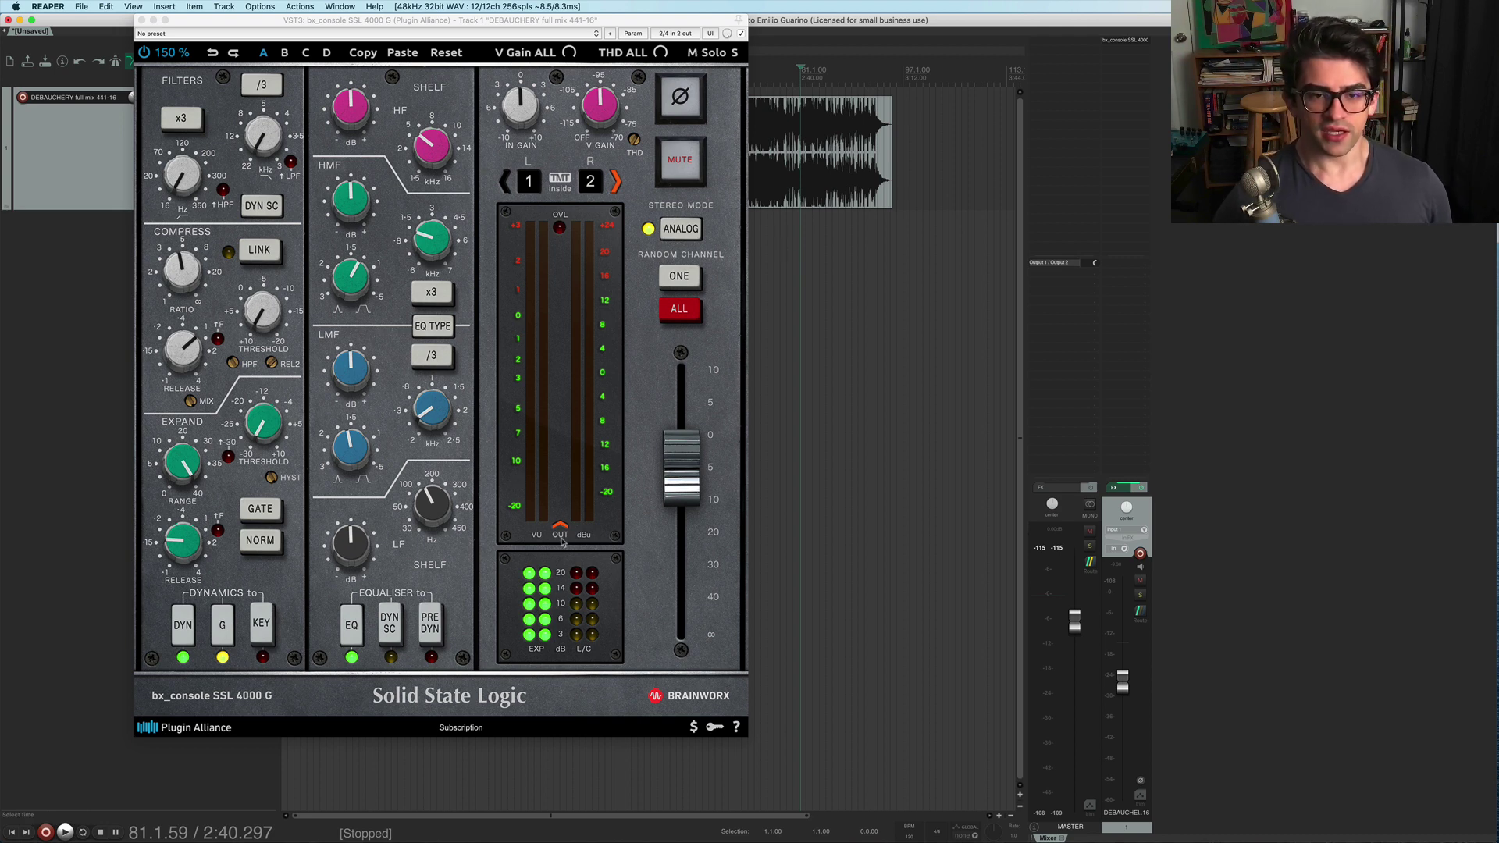
Switch the VU and dBu meters from output to input during playback, and stop the mix.
{"action": "key", "text": "space"}
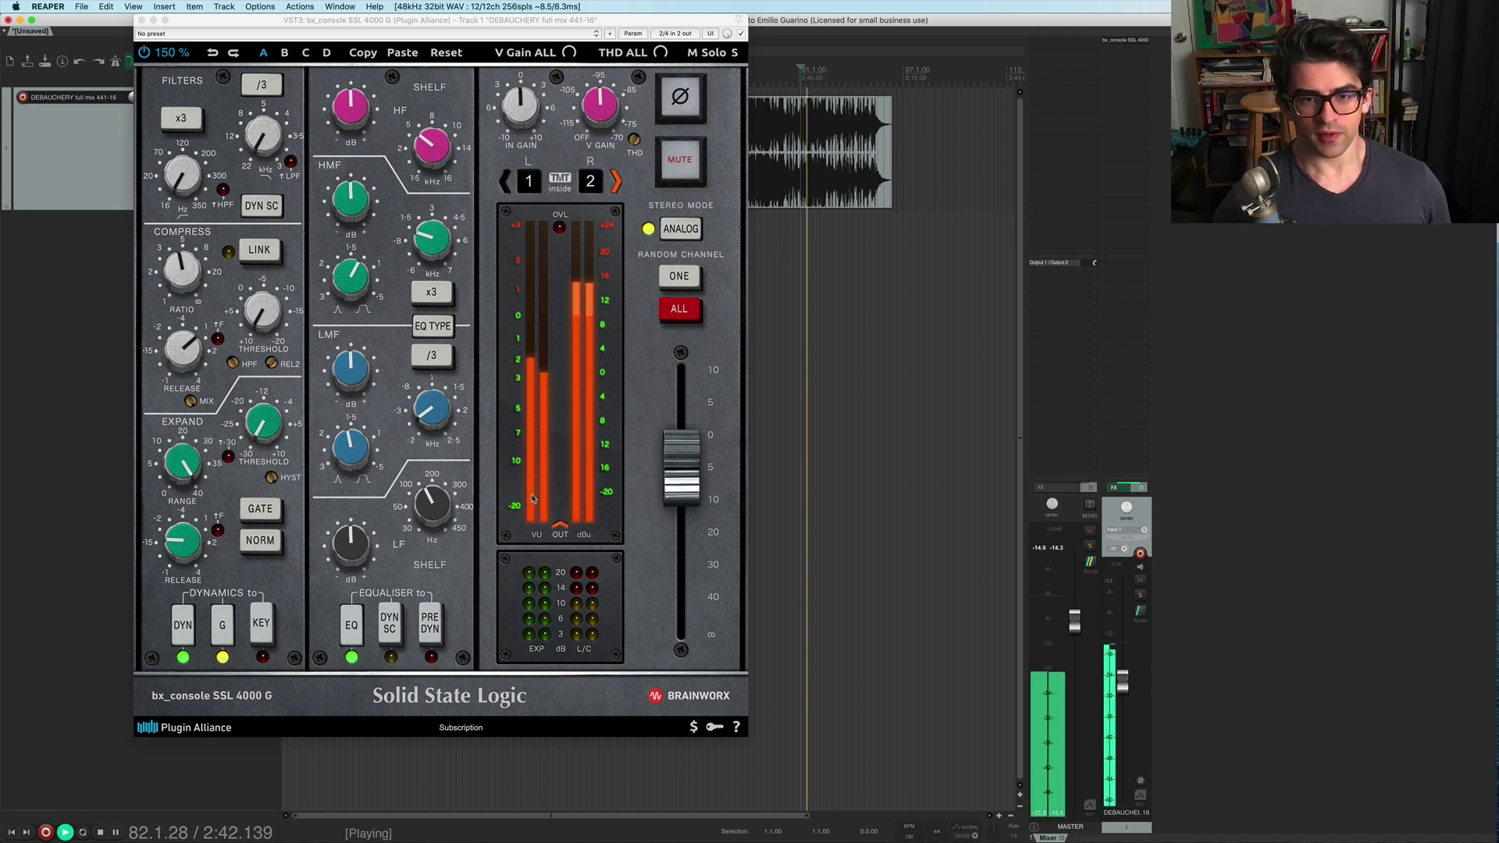
{"action": "left_click", "coordinate": [560, 527]}
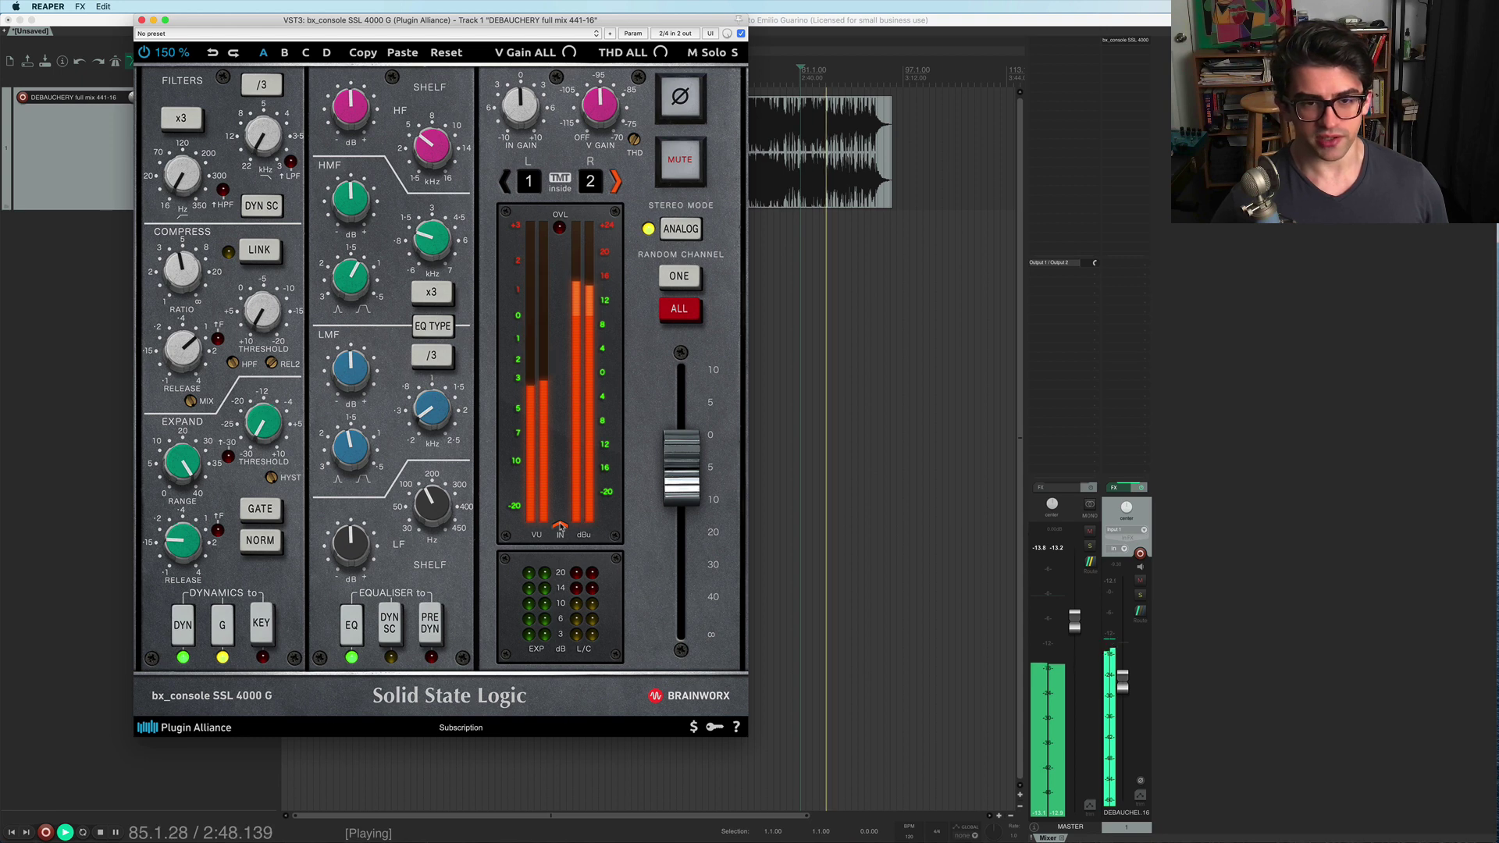
{"action": "key", "text": "space"}
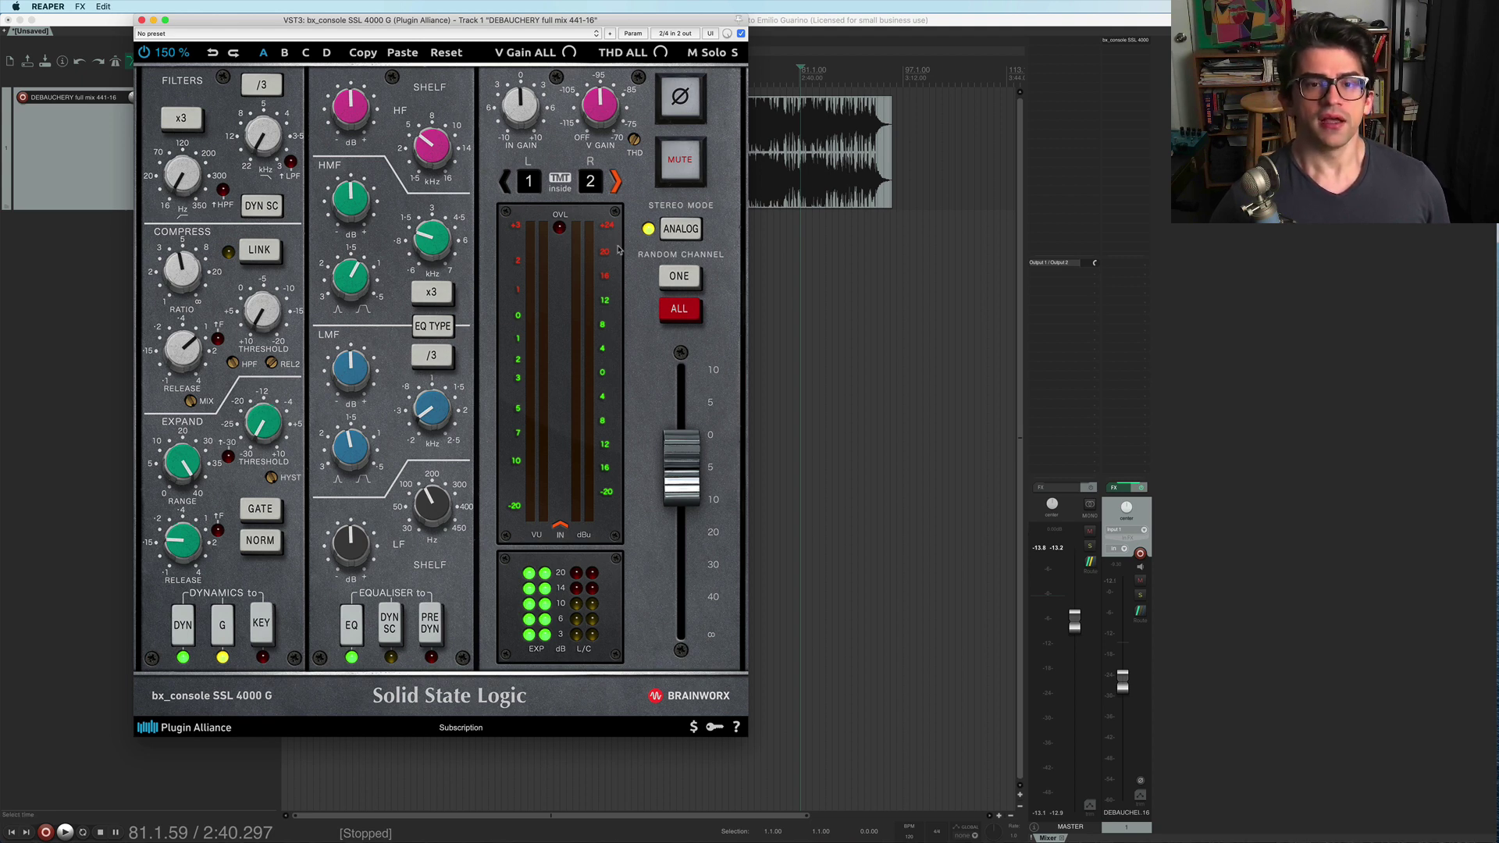
Raise the channel fader slightly and lower the input gain below 0 dB.
{"action": "left_click_drag", "start_coordinate": [680, 475], "coordinate": [676, 463]}
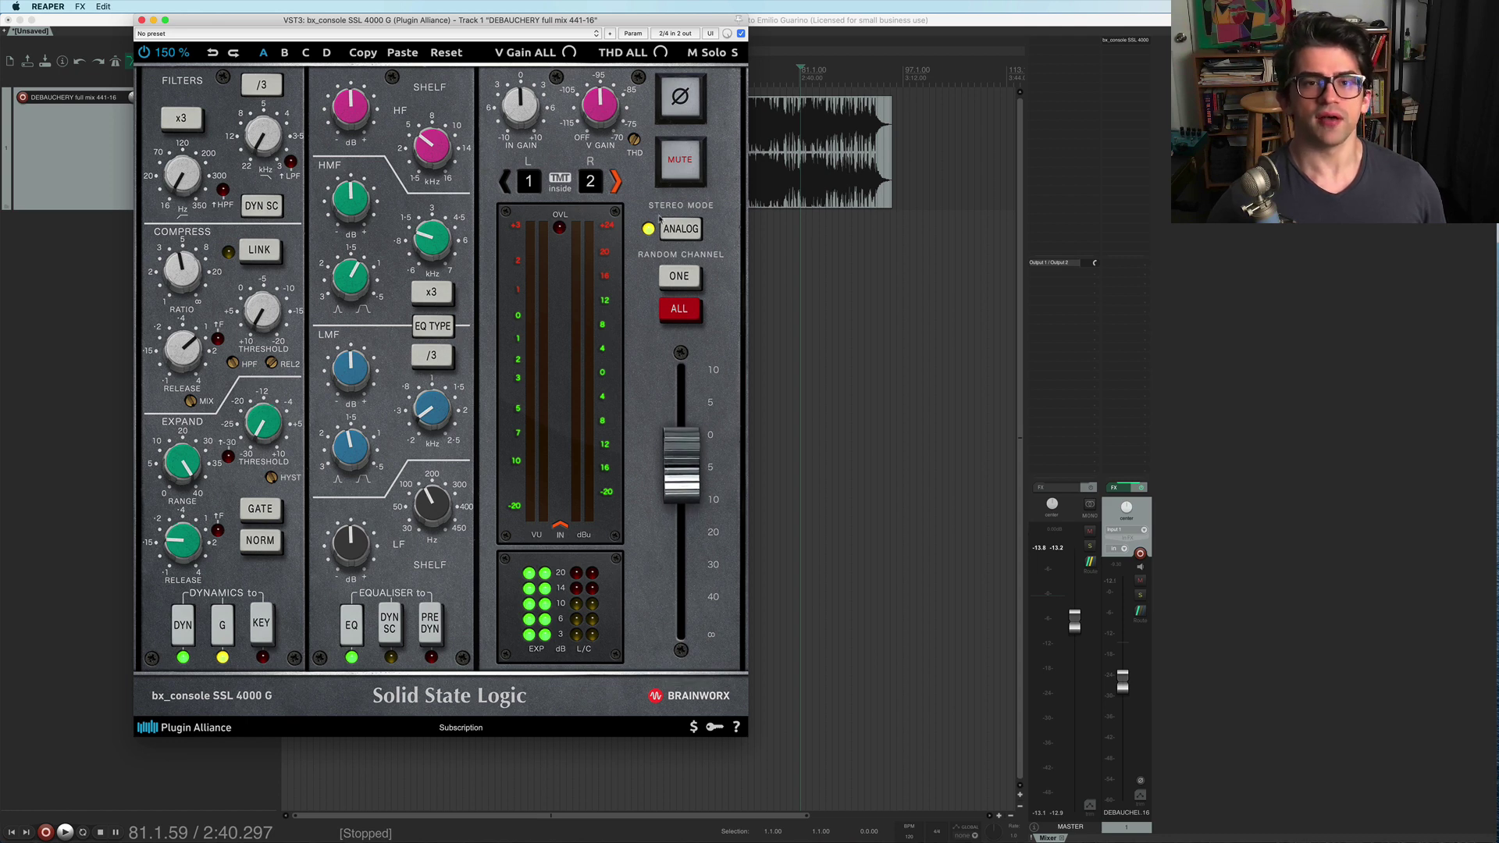
{"action": "left_click", "coordinate": [521, 112]}
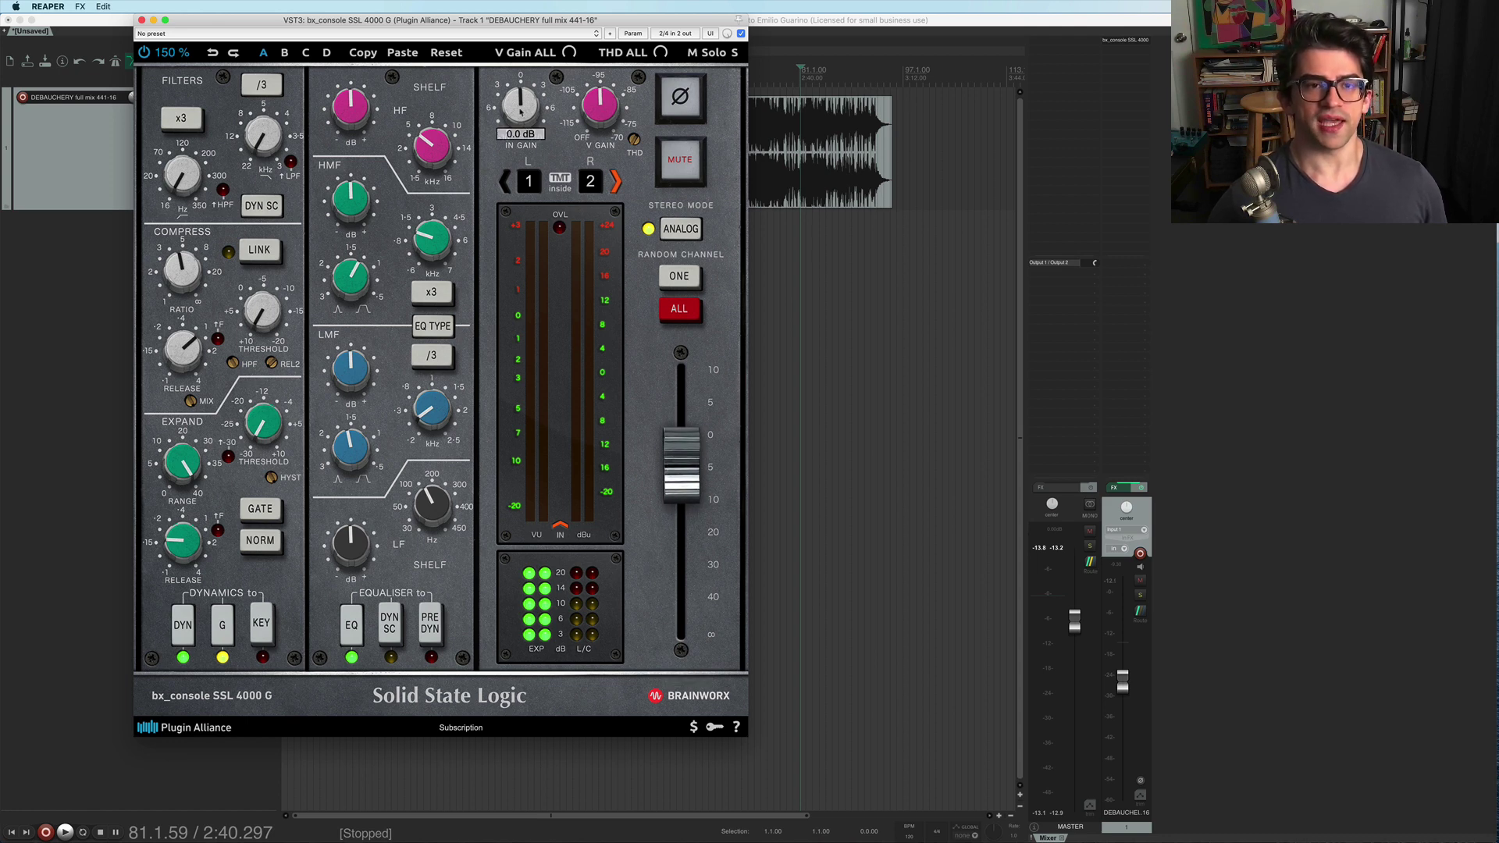
{"action": "mouse_move", "coordinate": [521, 112]}
{"action": "left_mouse_down"}
{"action": "mouse_move", "coordinate": [517, 137]}
{"action": "mouse_move", "coordinate": [520, 123]}
{"action": "left_mouse_up"}
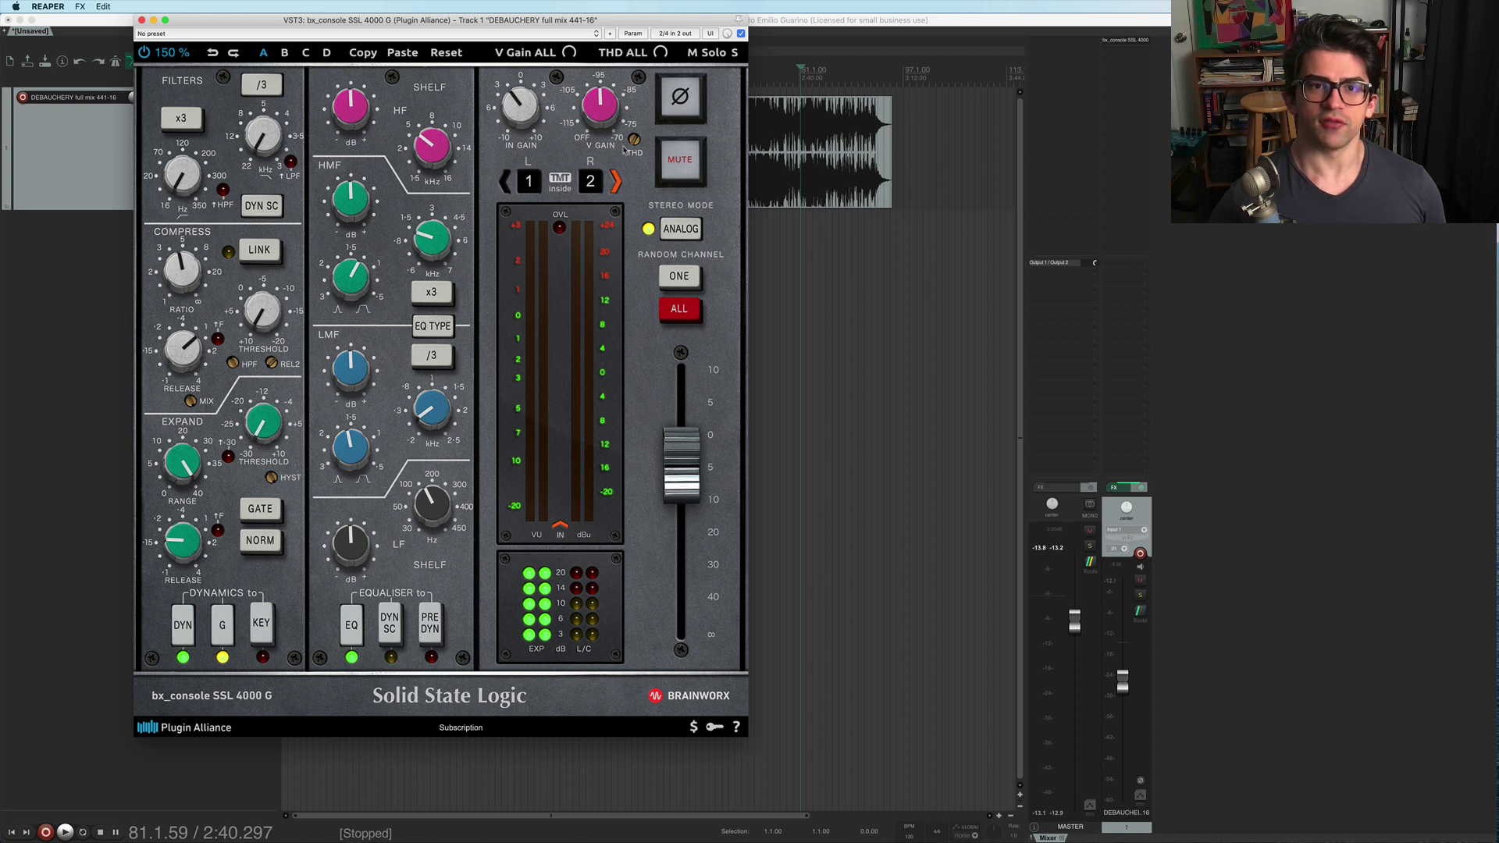
Raise the channel's V Gain noise level well above its -95 mark.
{"action": "left_click_drag", "start_coordinate": [606, 108], "coordinate": [607, 109]}
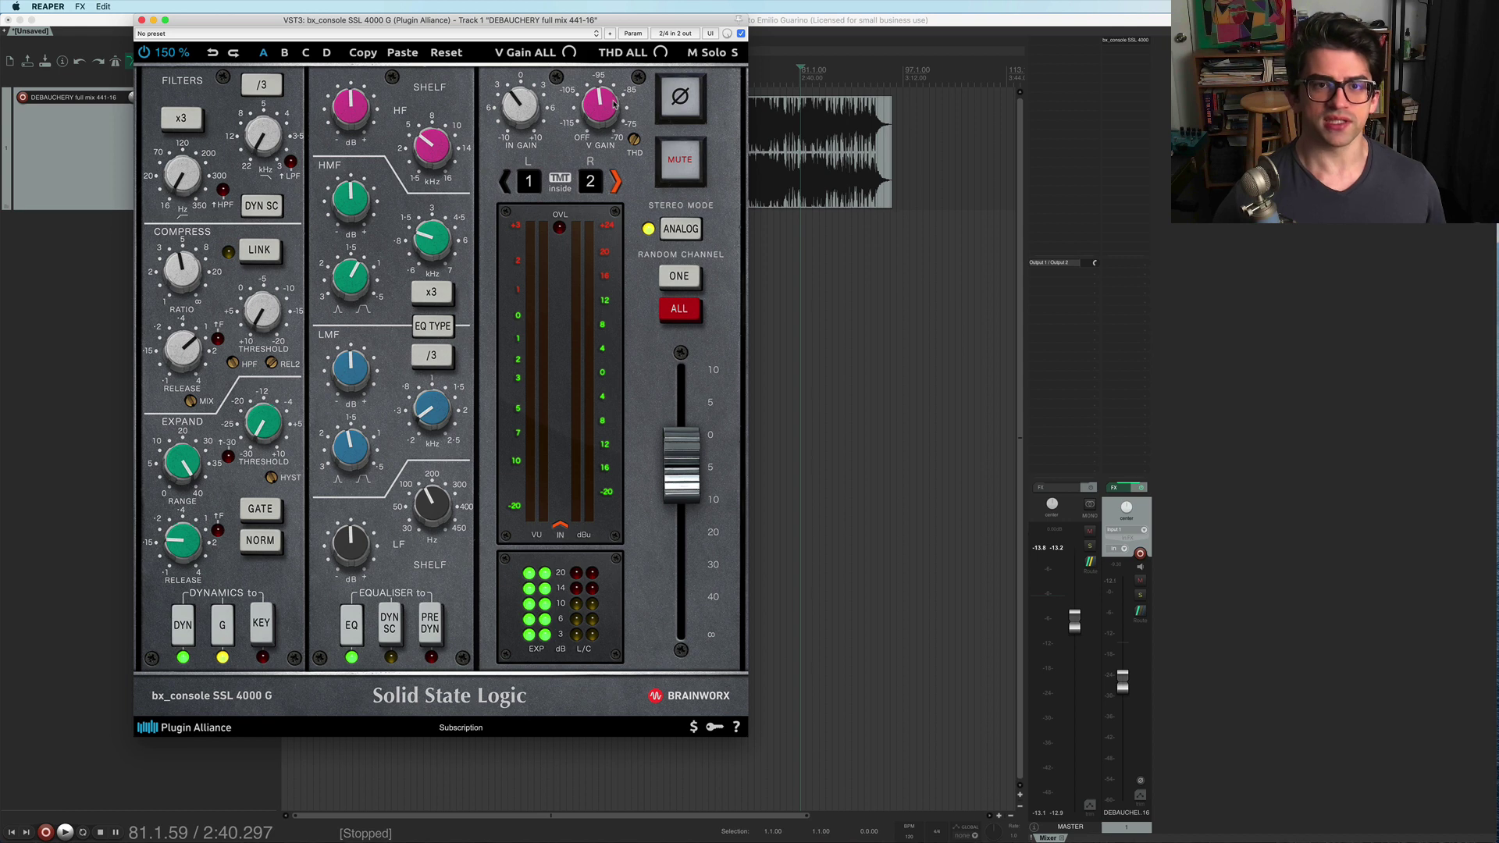
{"action": "left_click_drag", "start_coordinate": [608, 105], "coordinate": [587, 72]}
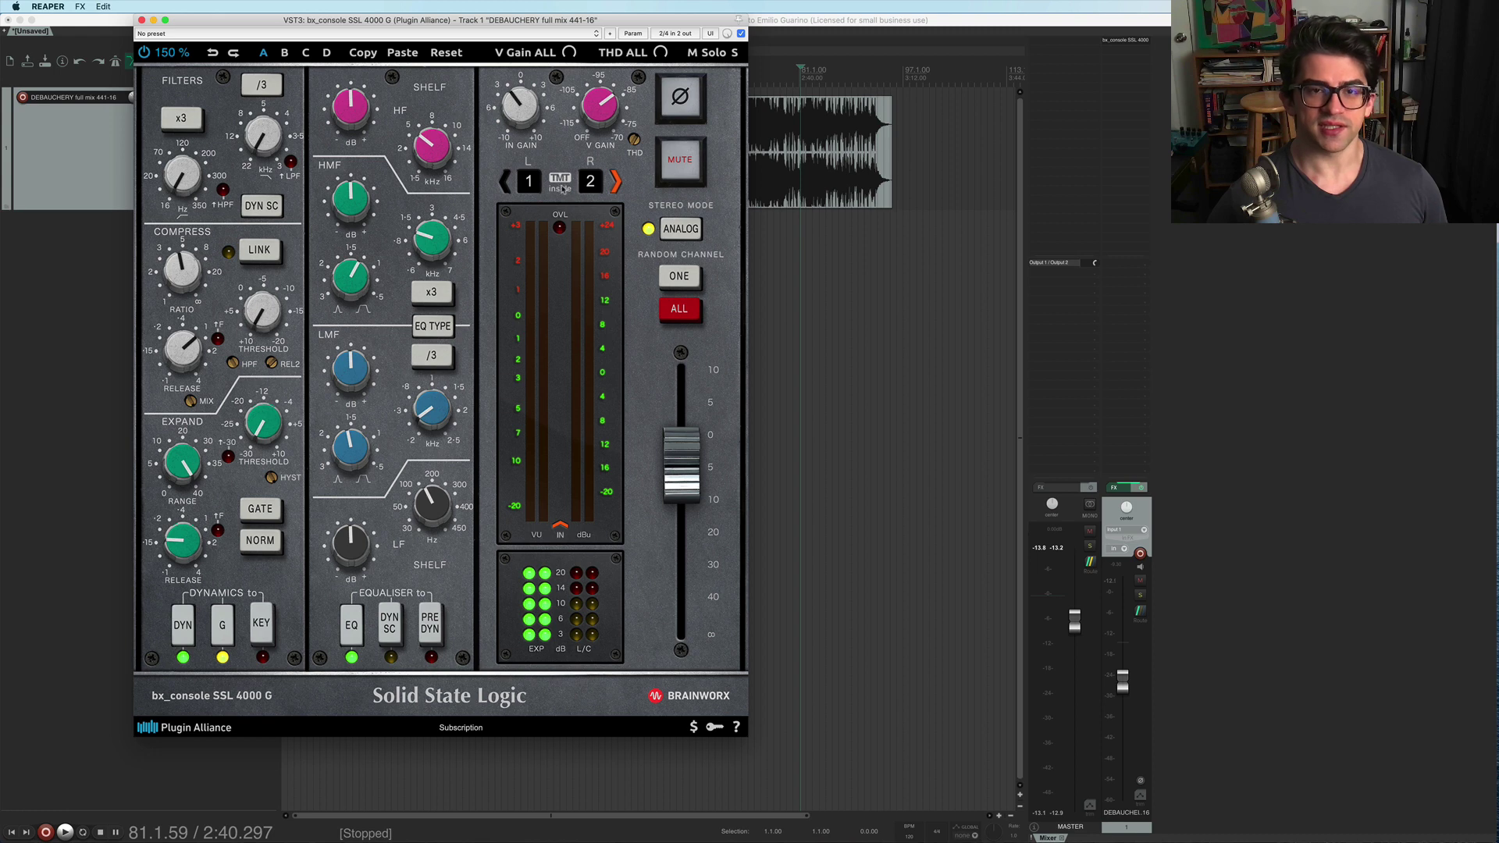
Step the TMT channel pair to 2/3, return to 1/2, and select 2/3 again.
{"action": "left_click", "coordinate": [619, 183]}
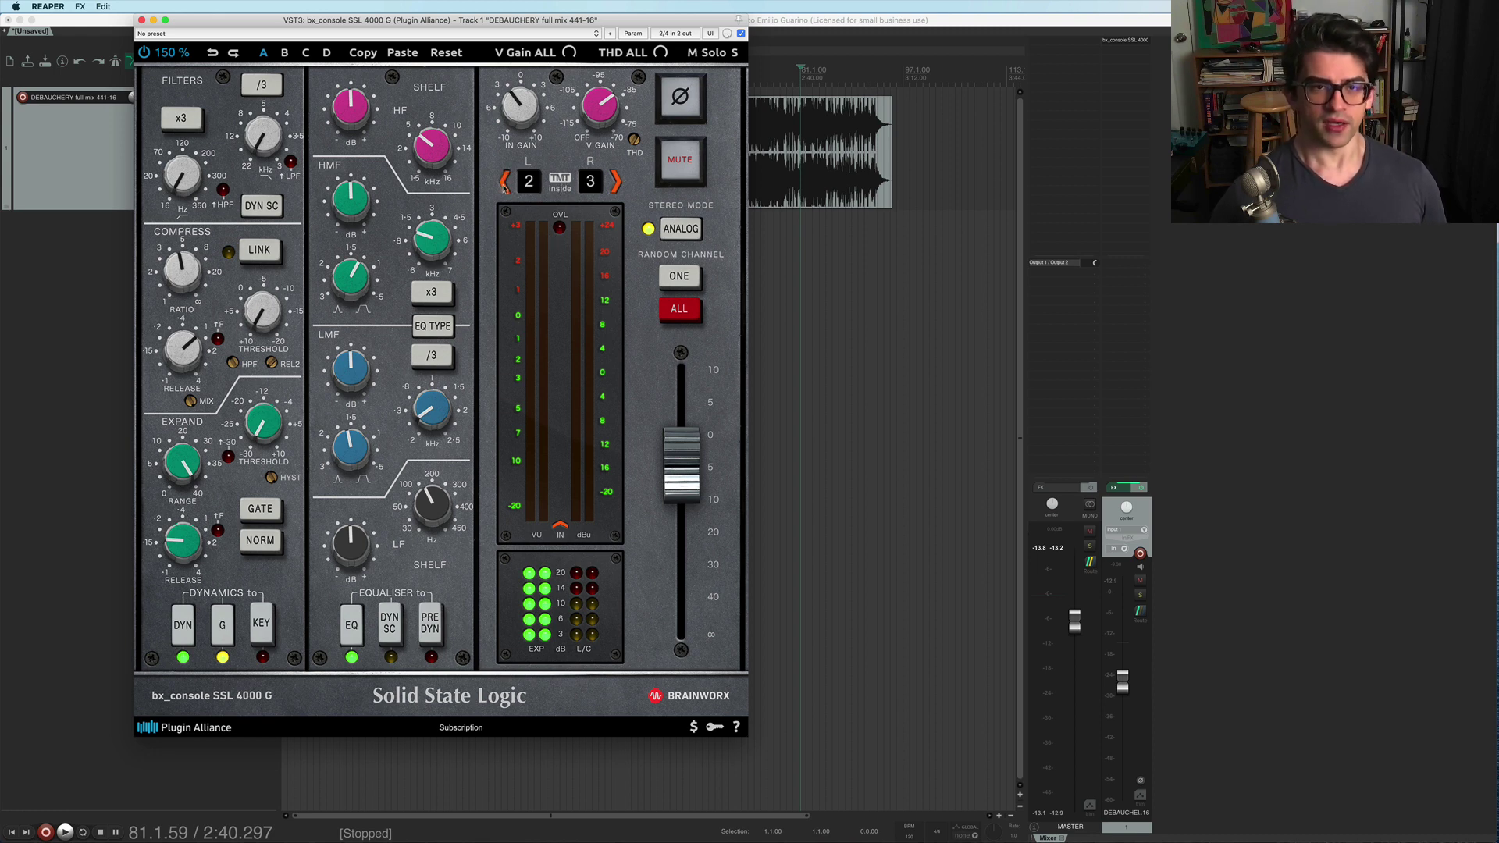
{"action": "left_click", "coordinate": [504, 183]}
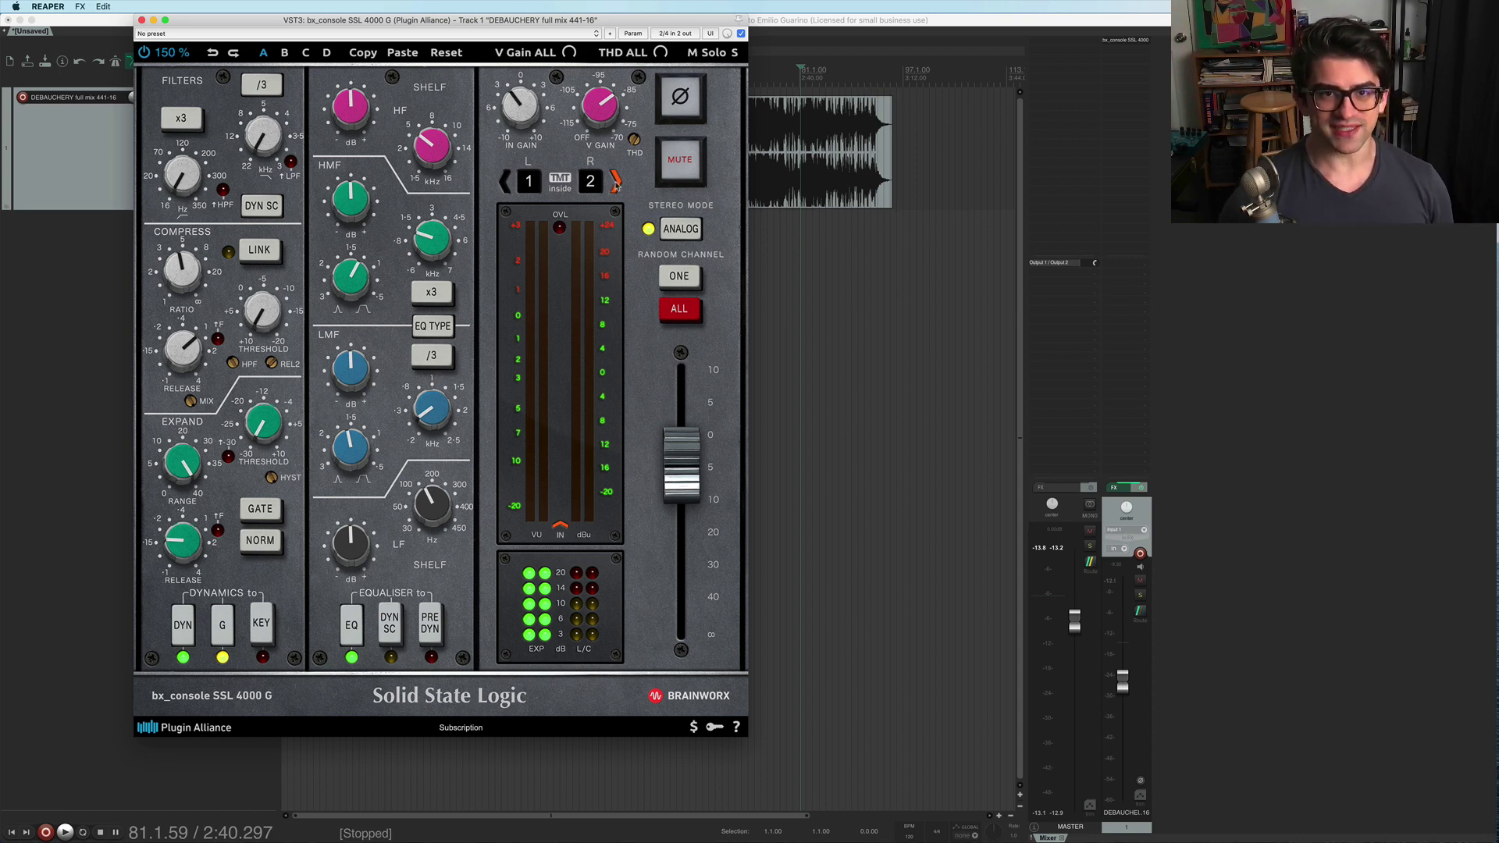
{"action": "left_click", "coordinate": [616, 183]}
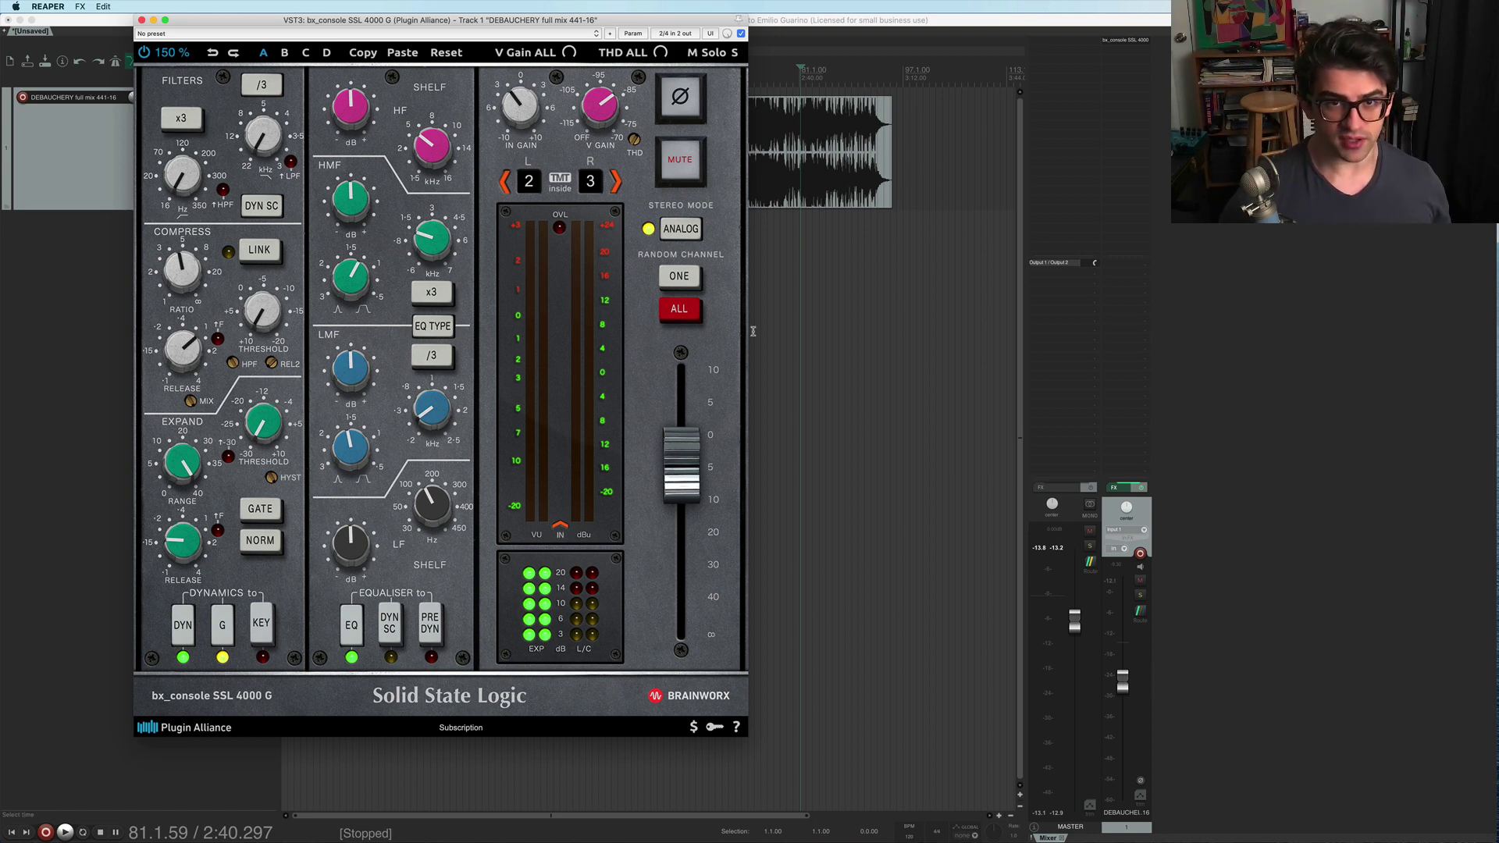
Toggle the stereo mode between analog and digital, leave it on digital, and step the TMT channels to 4/4.
{"action": "left_click", "coordinate": [681, 231]}
{"action": "left_click", "coordinate": [681, 231]}
{"action": "left_click", "coordinate": [681, 231]}
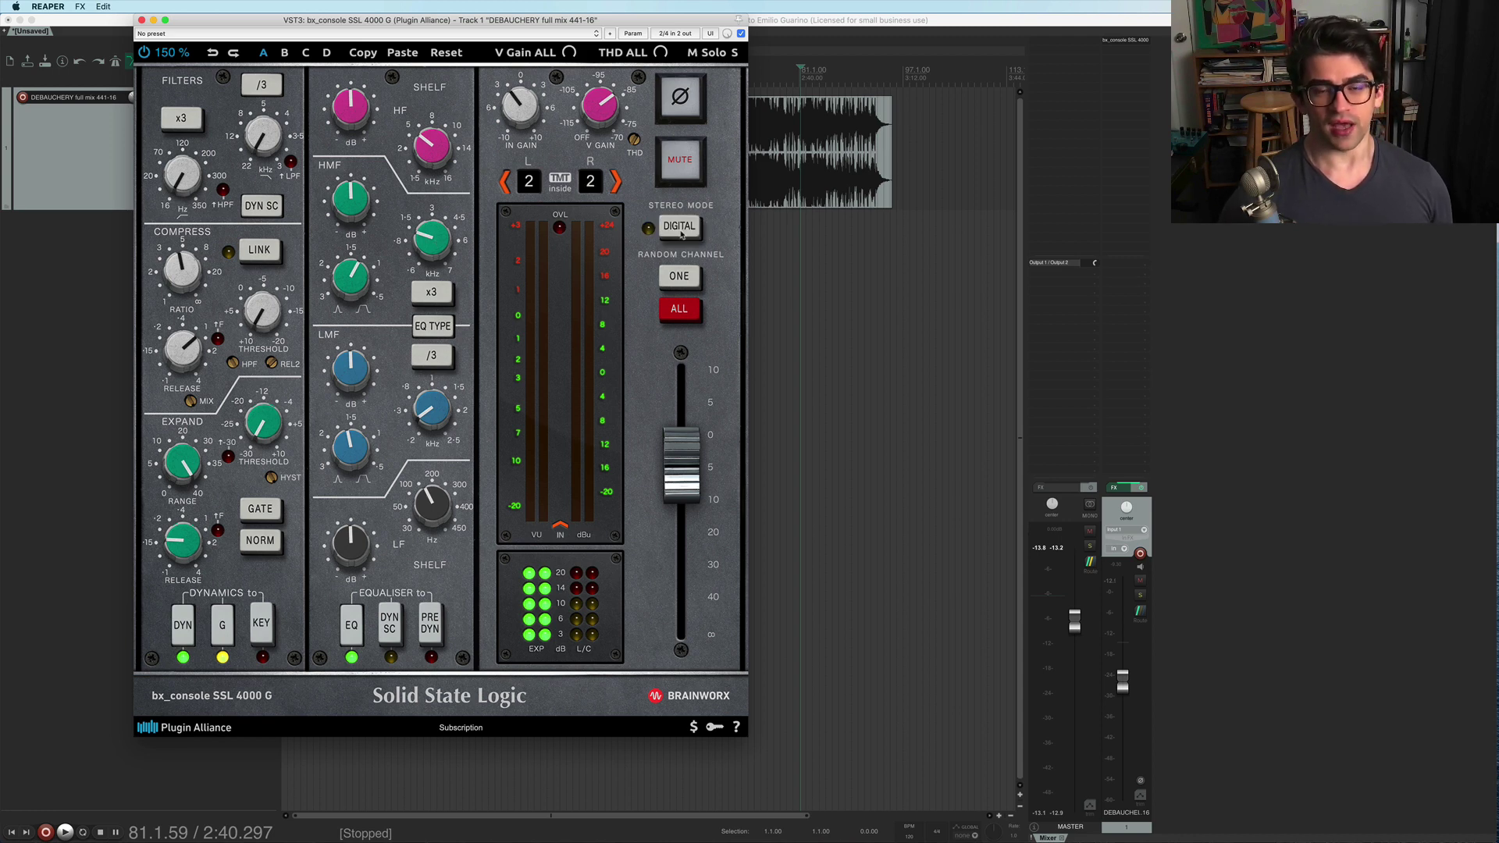
{"action": "left_click", "coordinate": [615, 186]}
{"action": "left_click", "coordinate": [615, 186]}
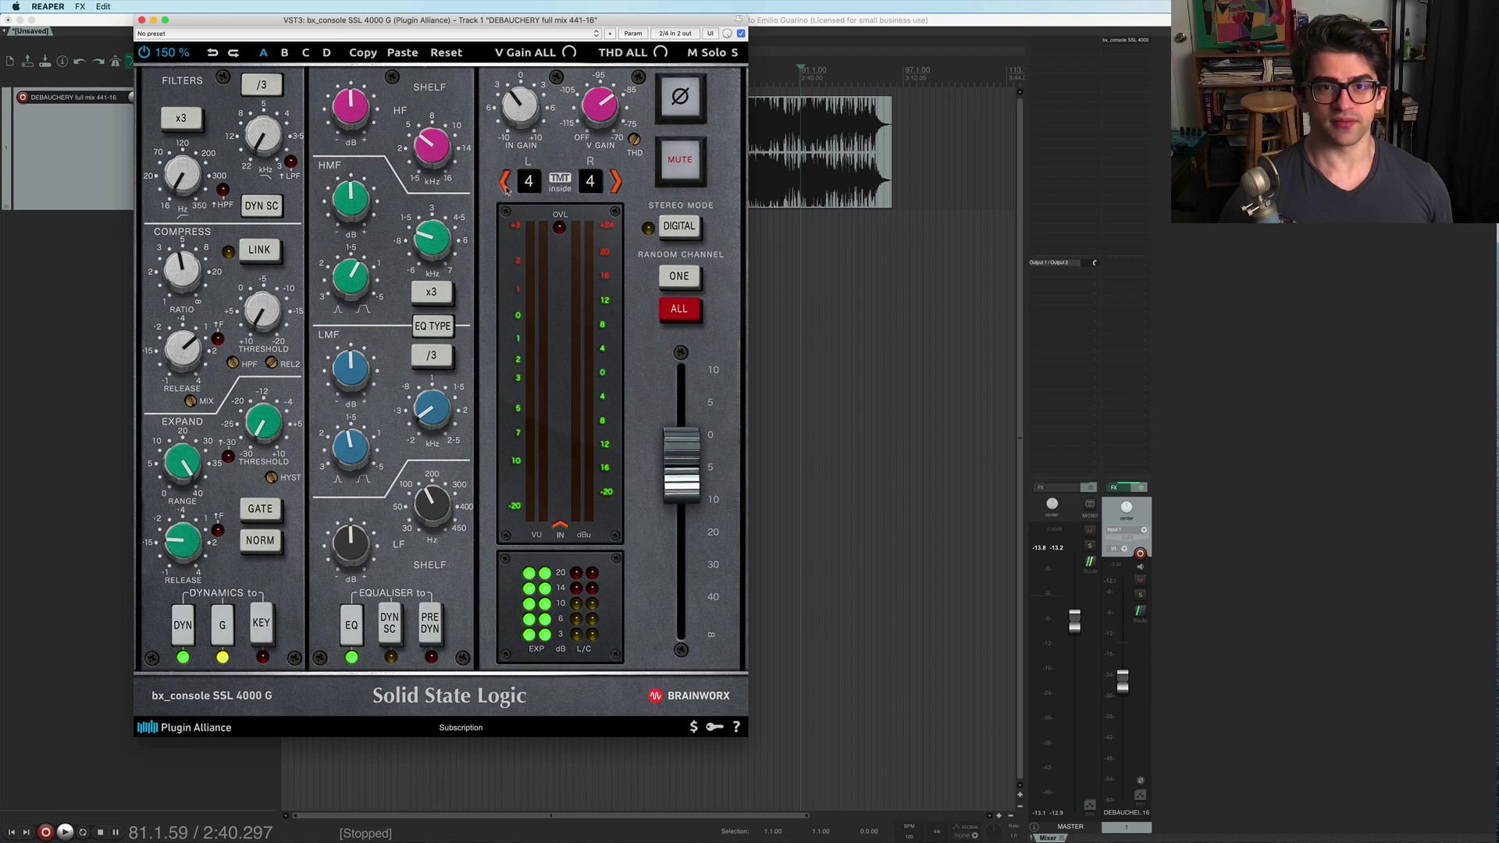
Step the TMT channels back to channel 1 and return the stereo mode to analog.
{"action": "left_click", "coordinate": [506, 184]}
{"action": "left_click", "coordinate": [505, 185]}
{"action": "left_click", "coordinate": [505, 185]}
{"action": "left_click", "coordinate": [668, 228]}
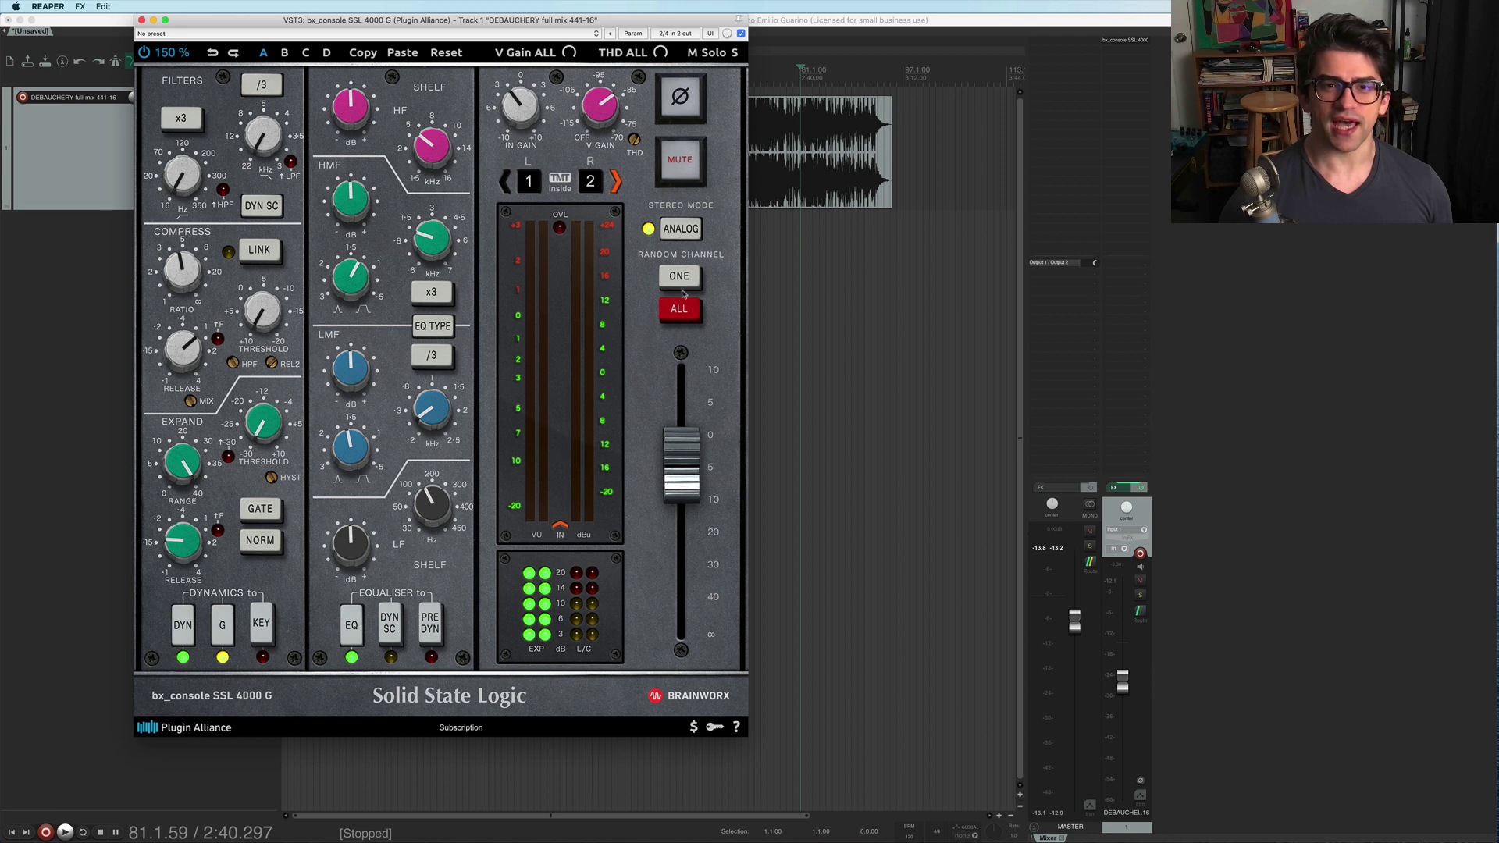
Advance the TMT stereo channel pair to 9/10.
{"action": "left_click", "coordinate": [617, 181]}
{"action": "left_click", "coordinate": [617, 181]}
{"action": "left_click", "coordinate": [617, 181]}
{"action": "left_click", "coordinate": [617, 181]}
{"action": "left_click", "coordinate": [617, 182]}
{"action": "left_click", "coordinate": [617, 181]}
{"action": "left_click", "coordinate": [617, 181]}
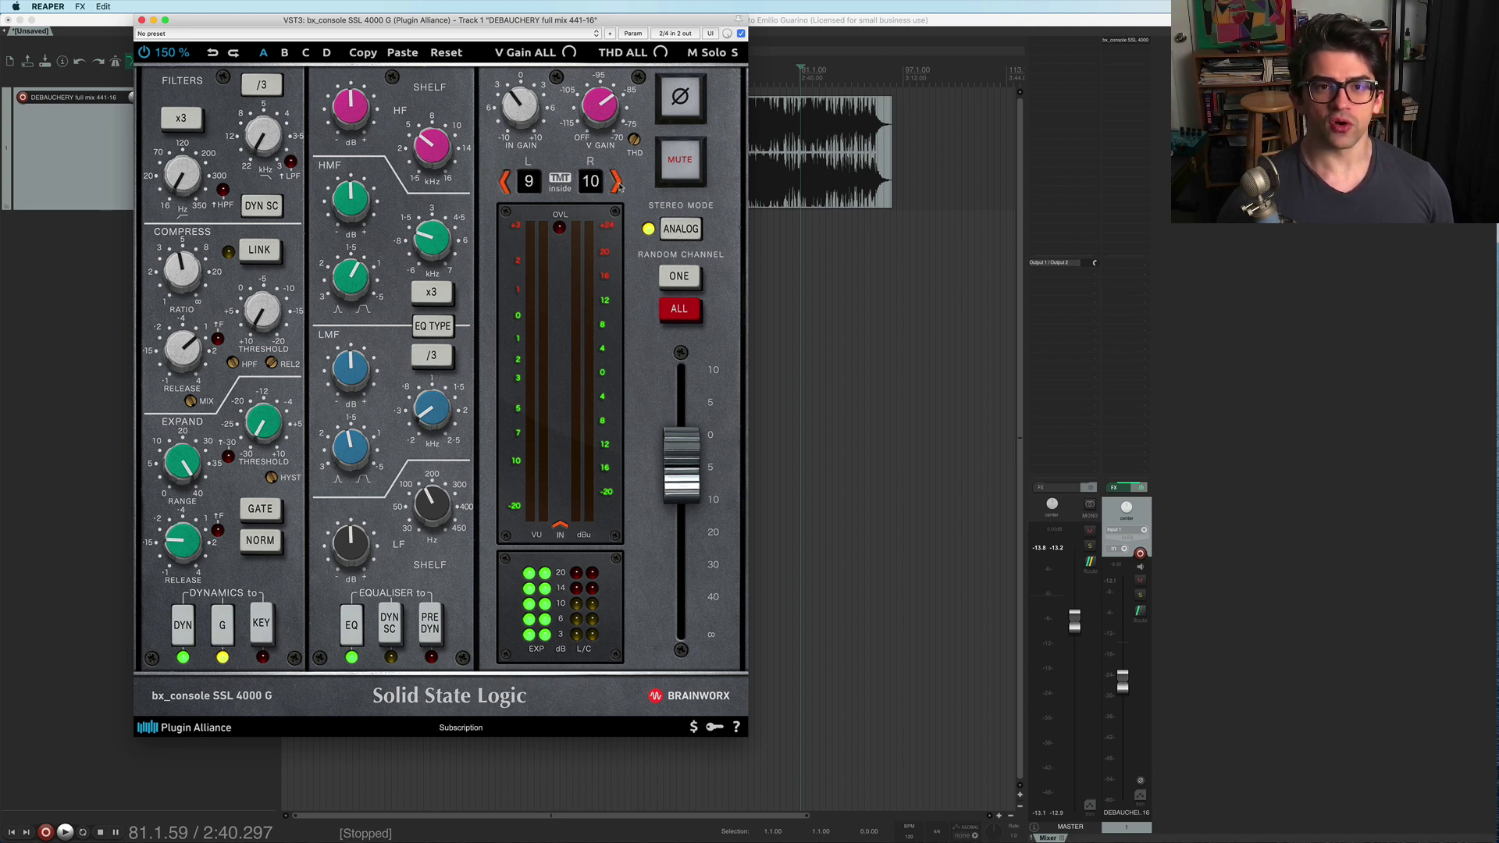
Advance the TMT stereo channel pair from 9/10 to 13/14.
{"action": "left_click", "coordinate": [617, 181]}
{"action": "left_click", "coordinate": [617, 182]}
{"action": "left_click", "coordinate": [617, 181]}
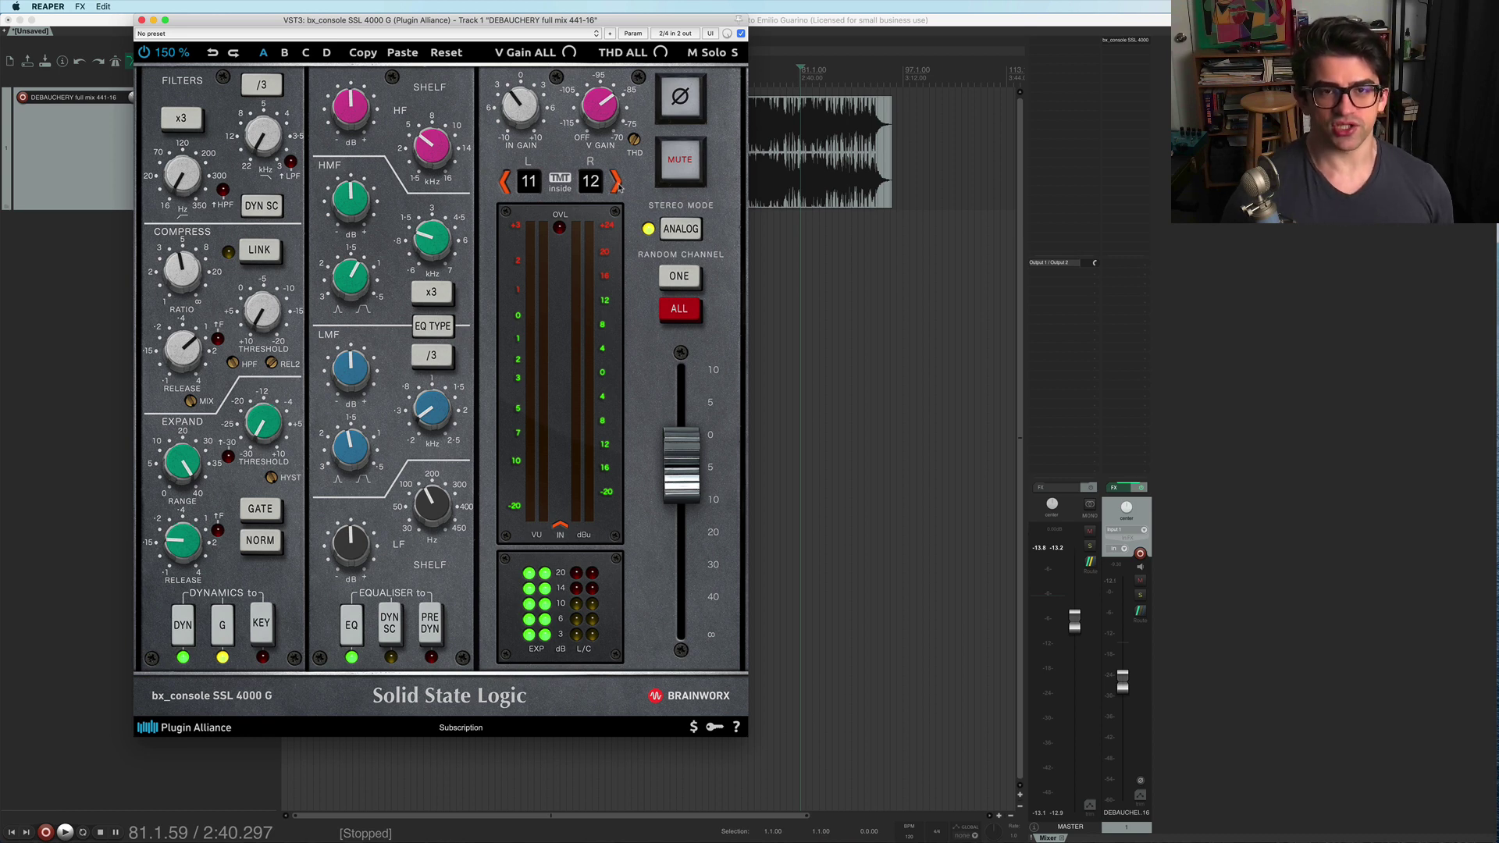
{"action": "left_click", "coordinate": [618, 186]}
{"action": "left_click", "coordinate": [619, 186]}
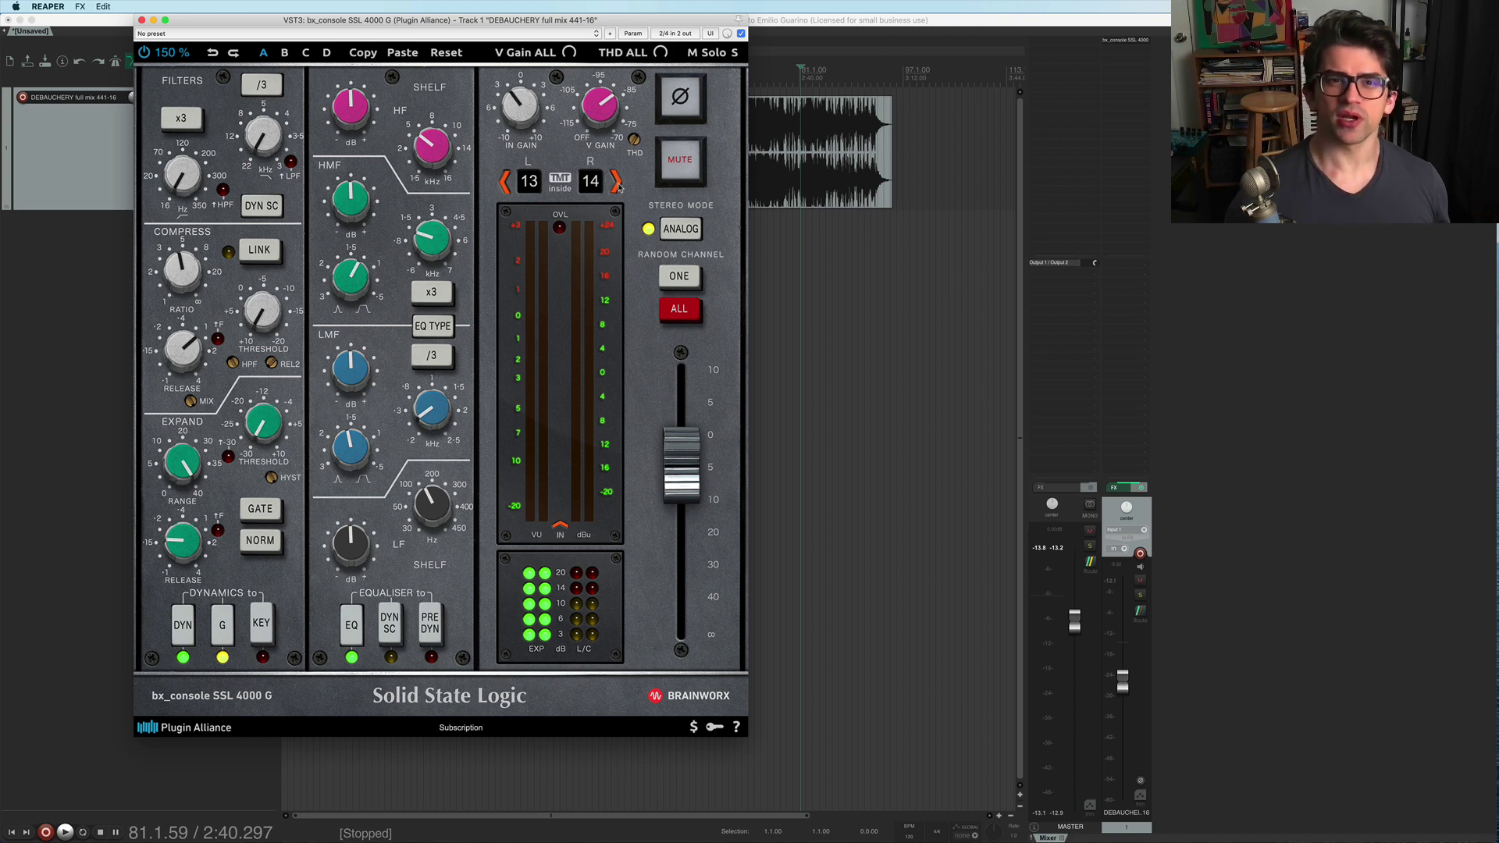
Randomize the TMT channel pair several times for this instance, and randomize the channels of all instances, accepting the warning.
{"action": "left_click", "coordinate": [669, 277]}
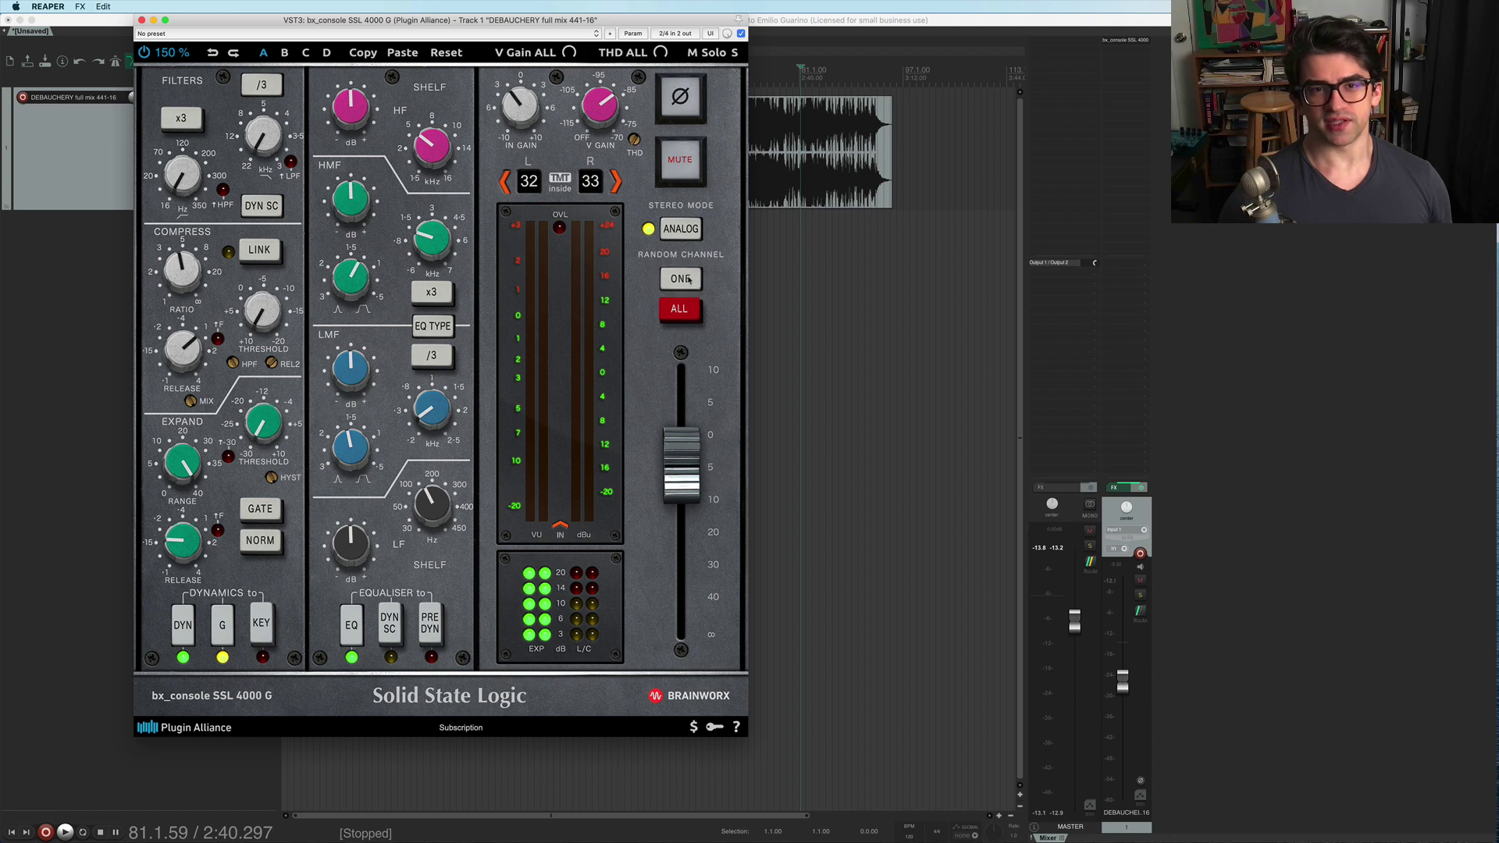
{"action": "left_click", "coordinate": [681, 278]}
{"action": "left_click", "coordinate": [681, 278]}
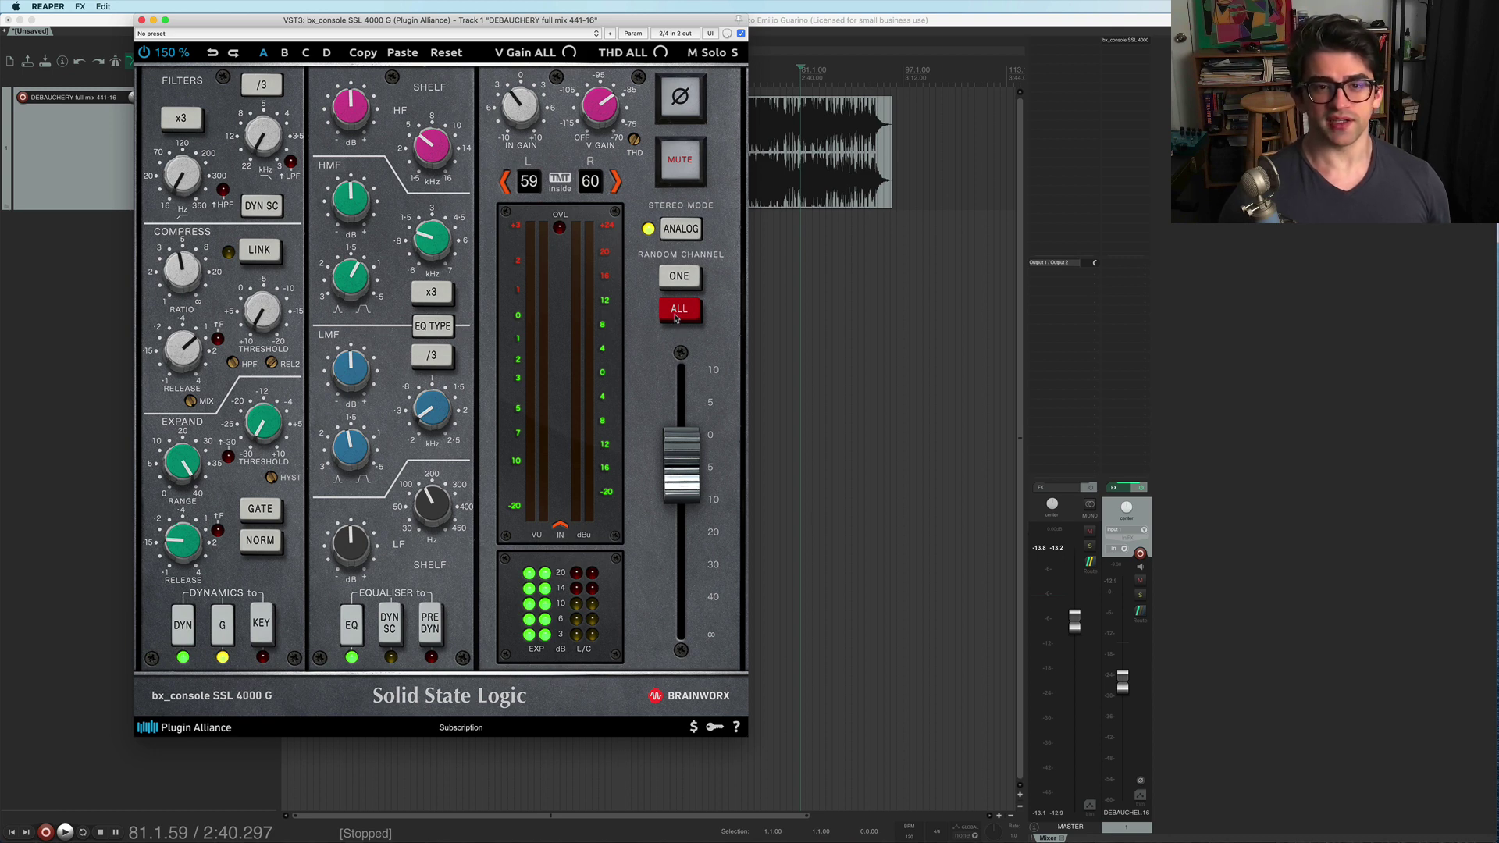
{"action": "left_click", "coordinate": [678, 312]}
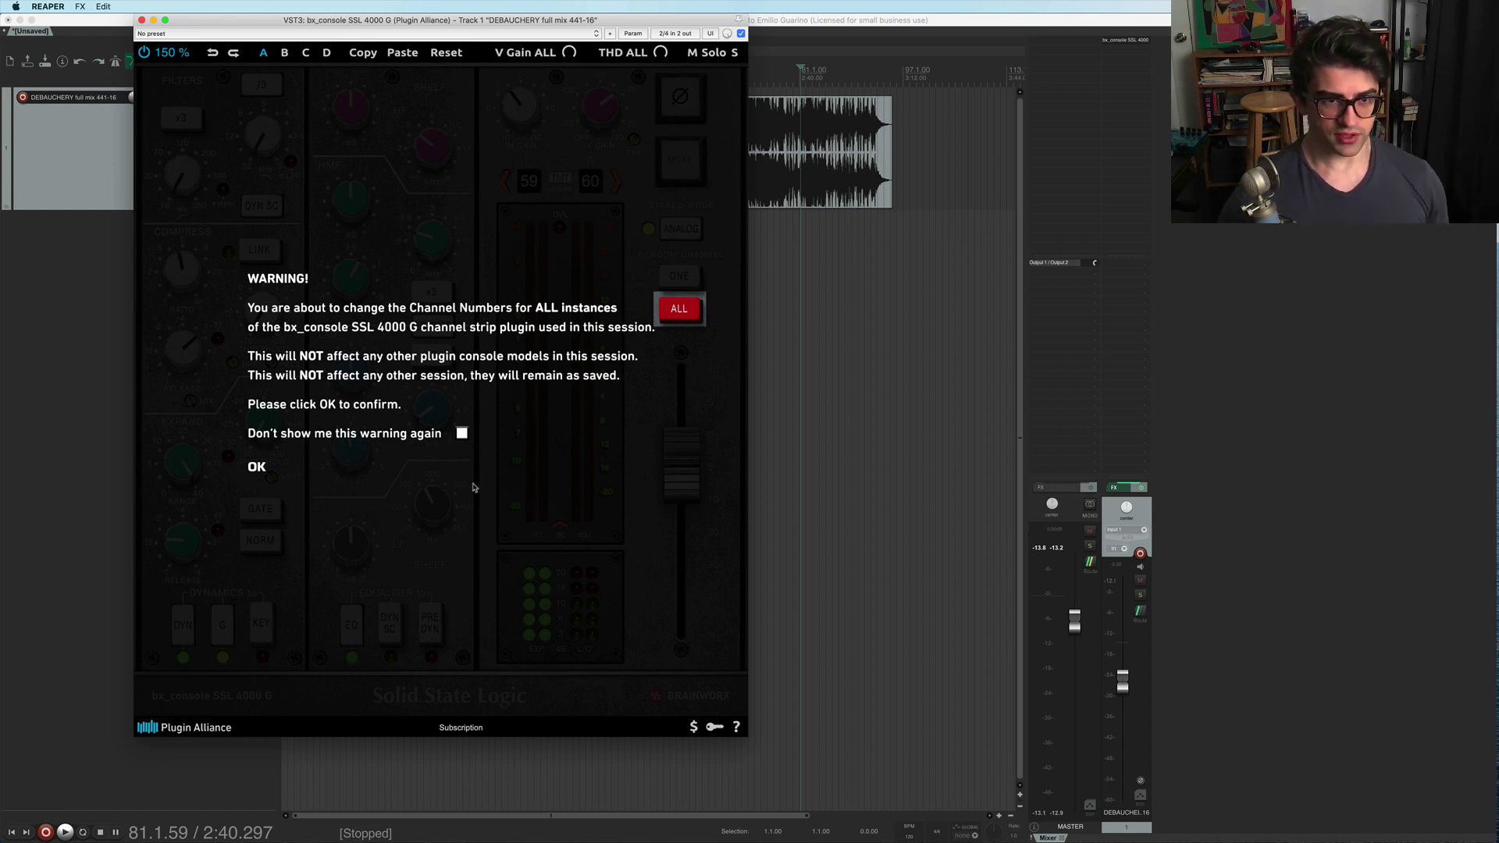
{"action": "left_click", "coordinate": [256, 468]}
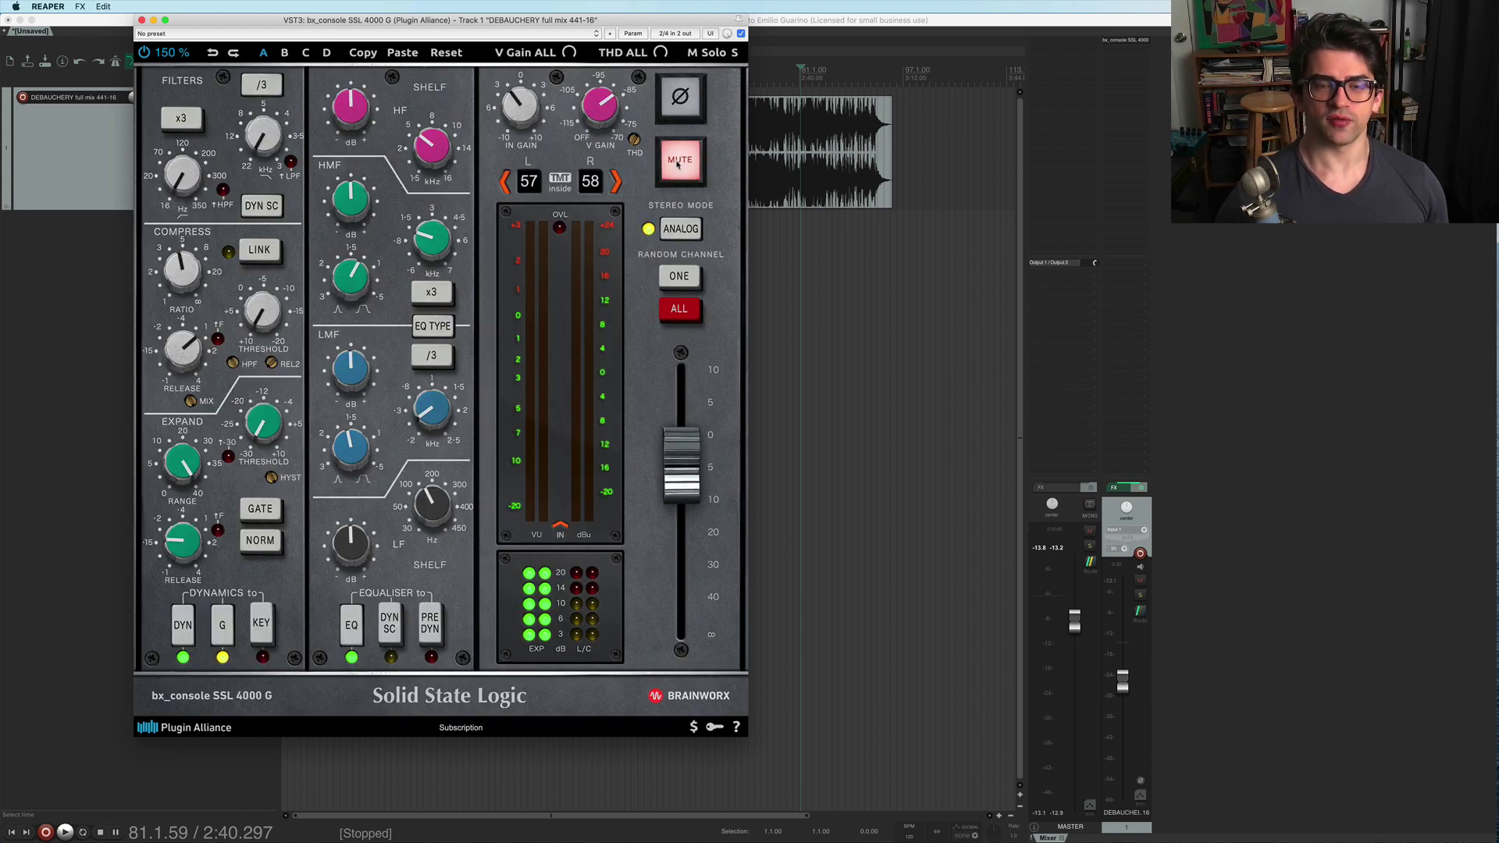
Play short passages of the mix while trying the mute, and toggle polarity inversion on and back off.
{"action": "key", "text": "space"}
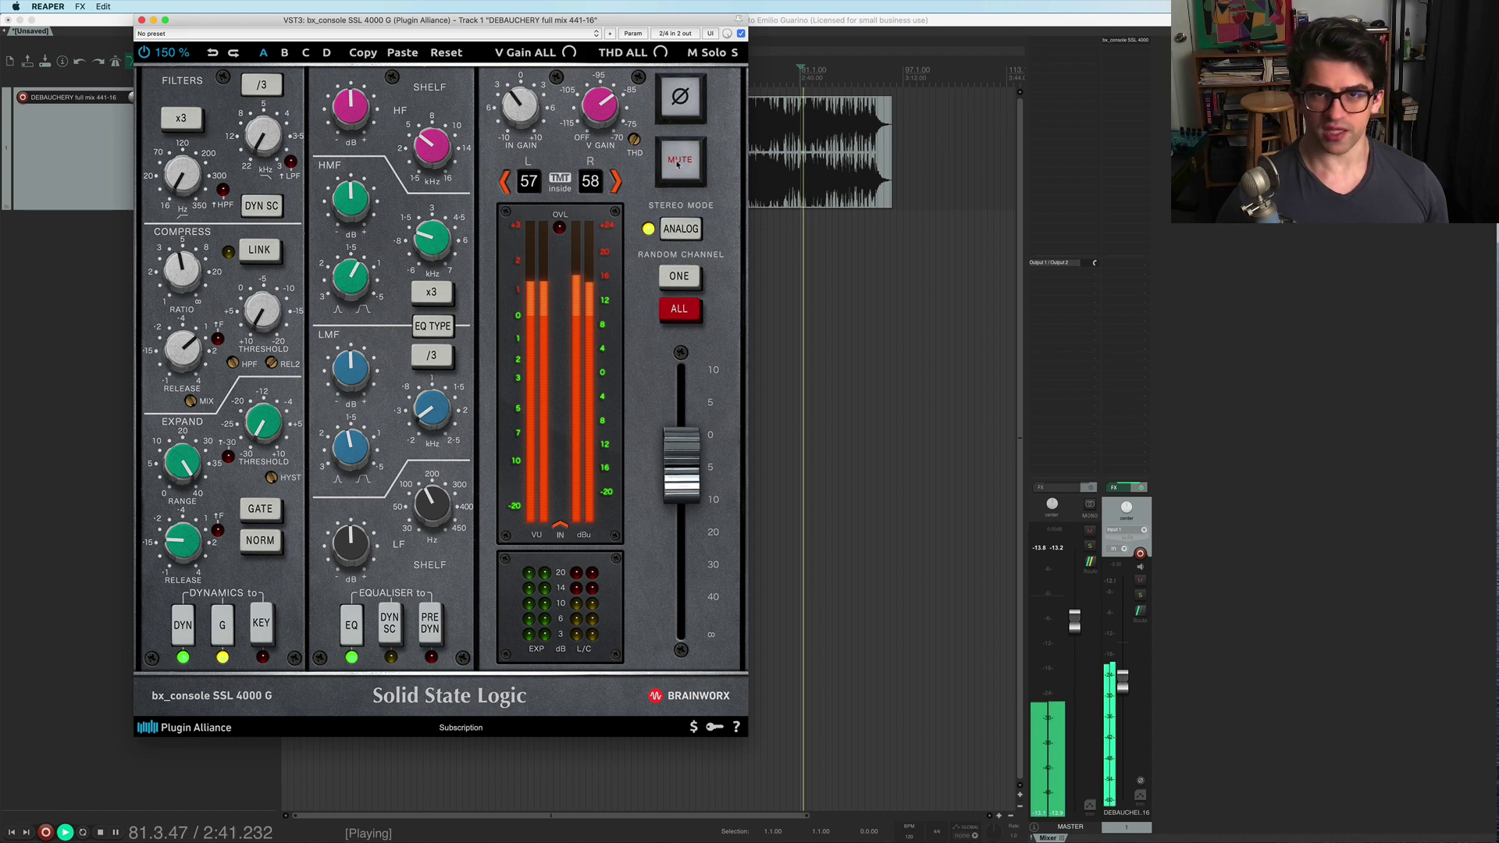
{"action": "key", "text": "space"}
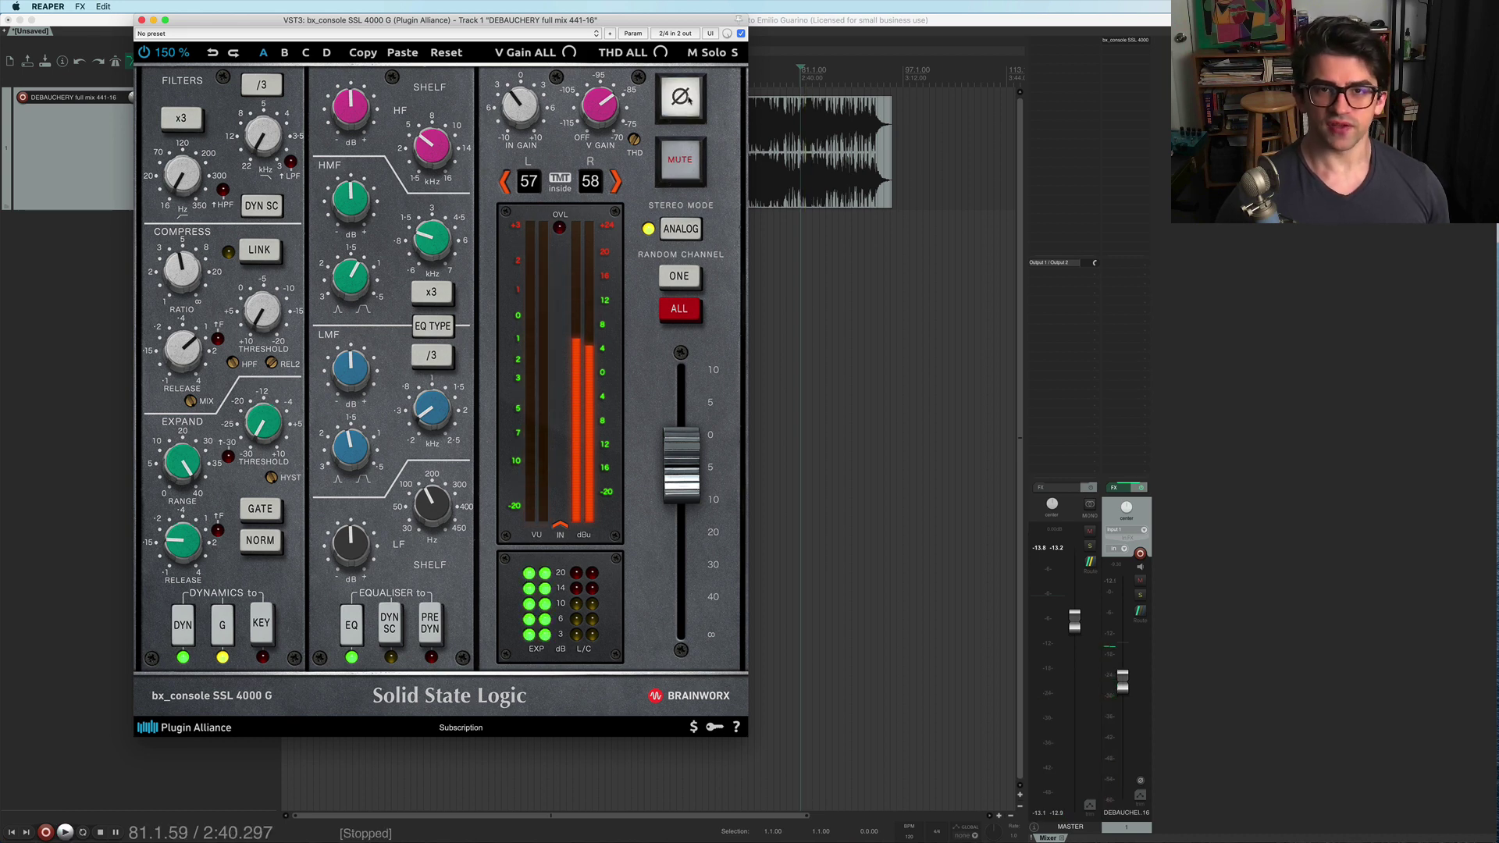
{"action": "left_click", "coordinate": [681, 98]}
{"action": "key", "text": "space"}
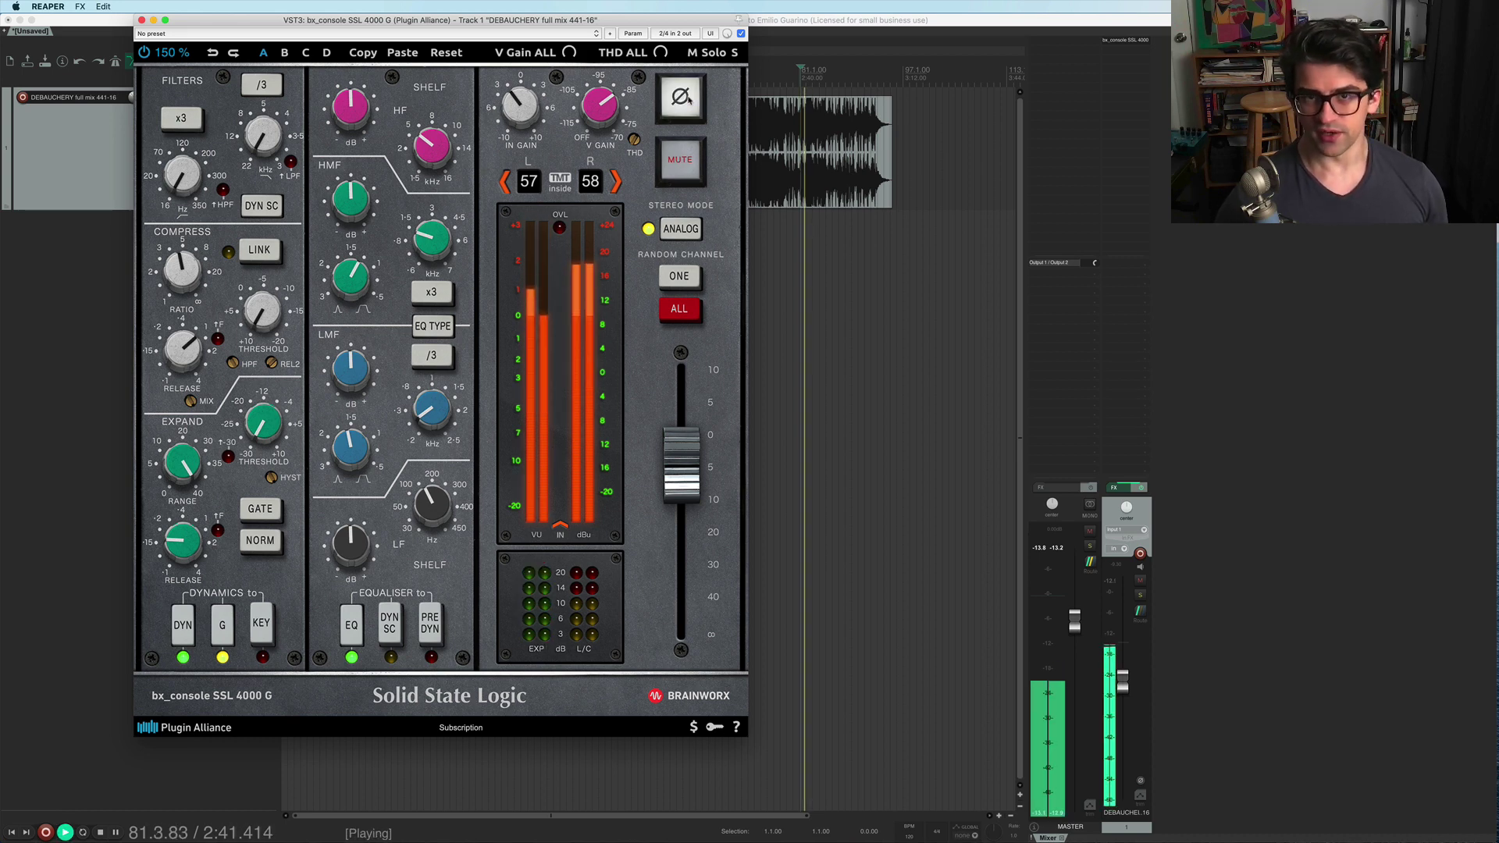
{"action": "left_click", "coordinate": [685, 98]}
{"action": "key", "text": "space"}
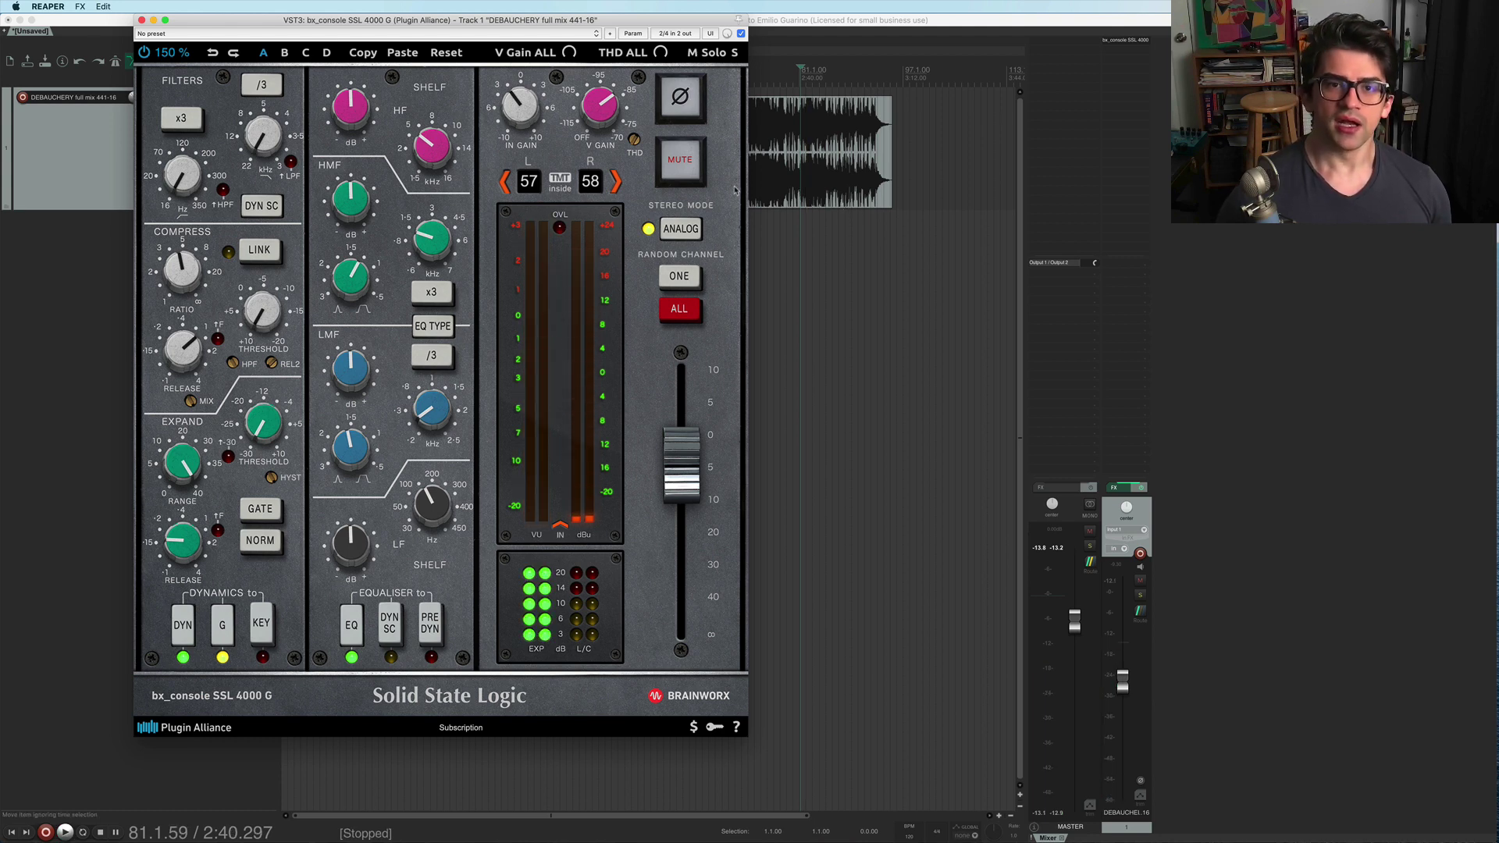
Play the mix to listen with the channel's current THD setting, and stop playback.
{"action": "mouse_move", "coordinate": [634, 138]}
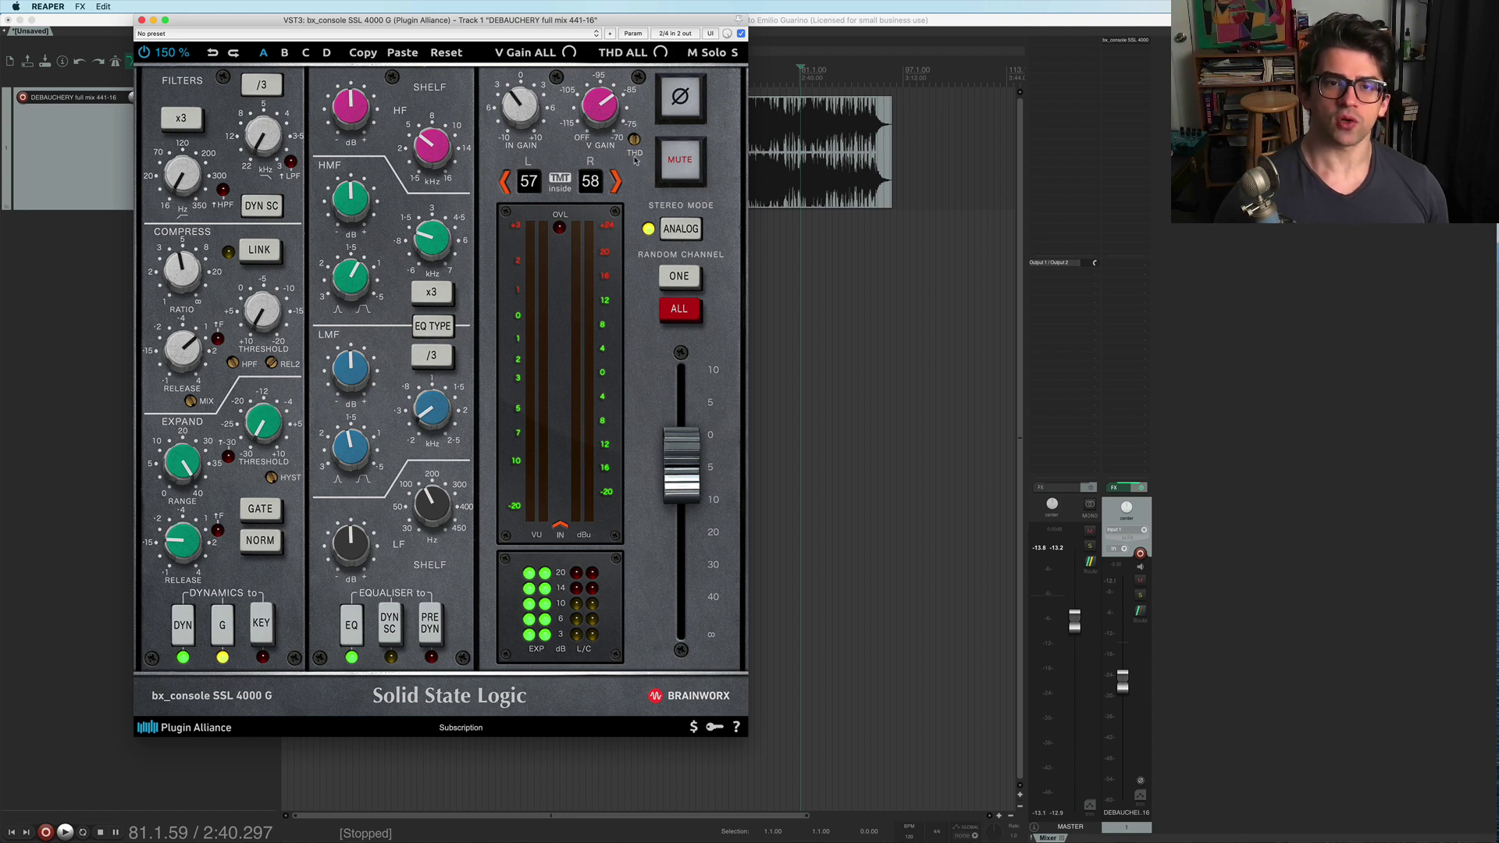
{"action": "key", "text": "space"}
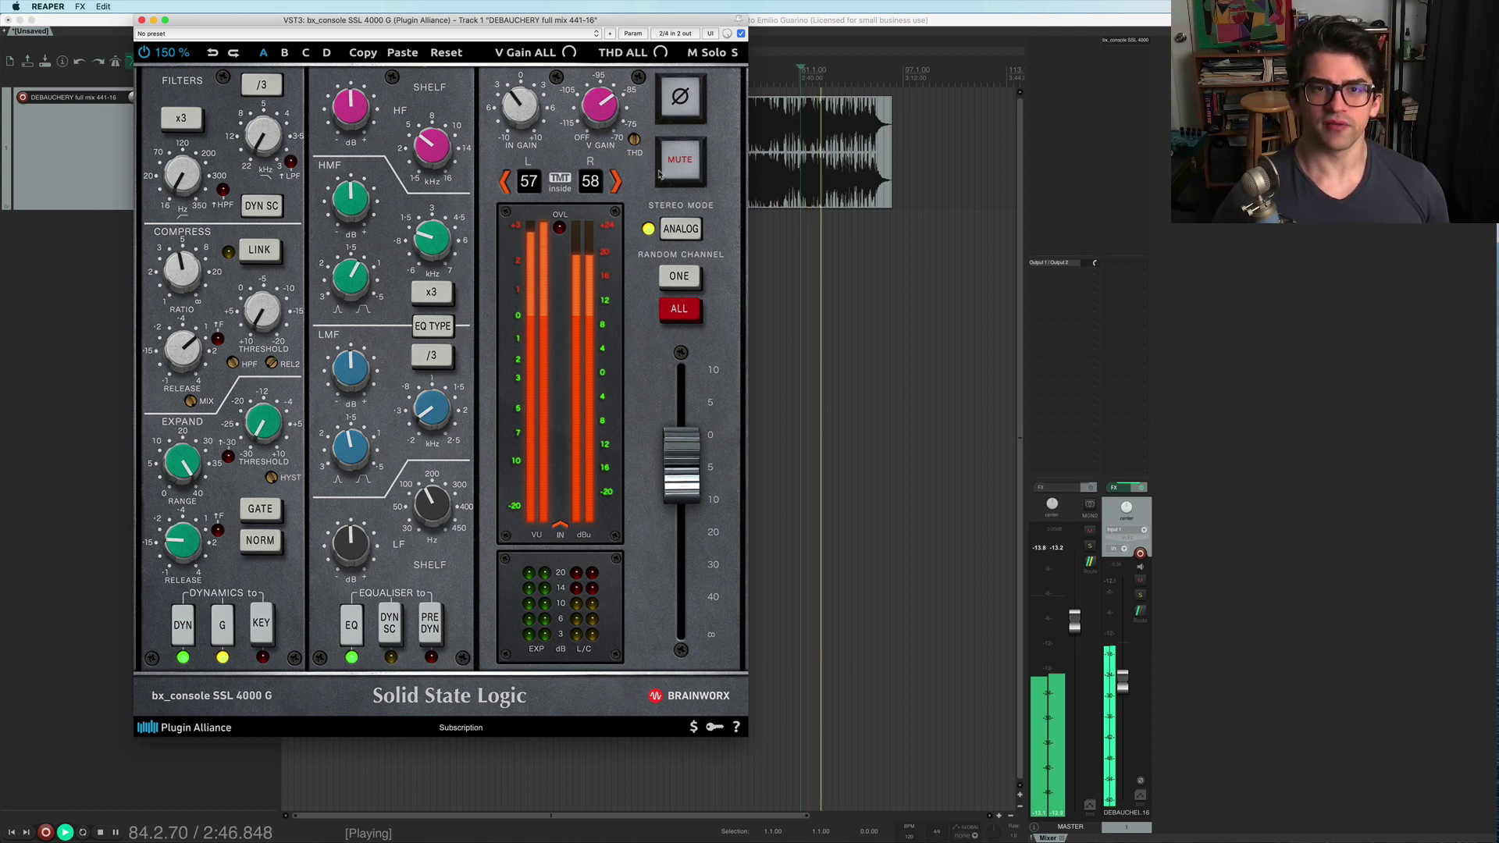
{"action": "key", "text": "space"}
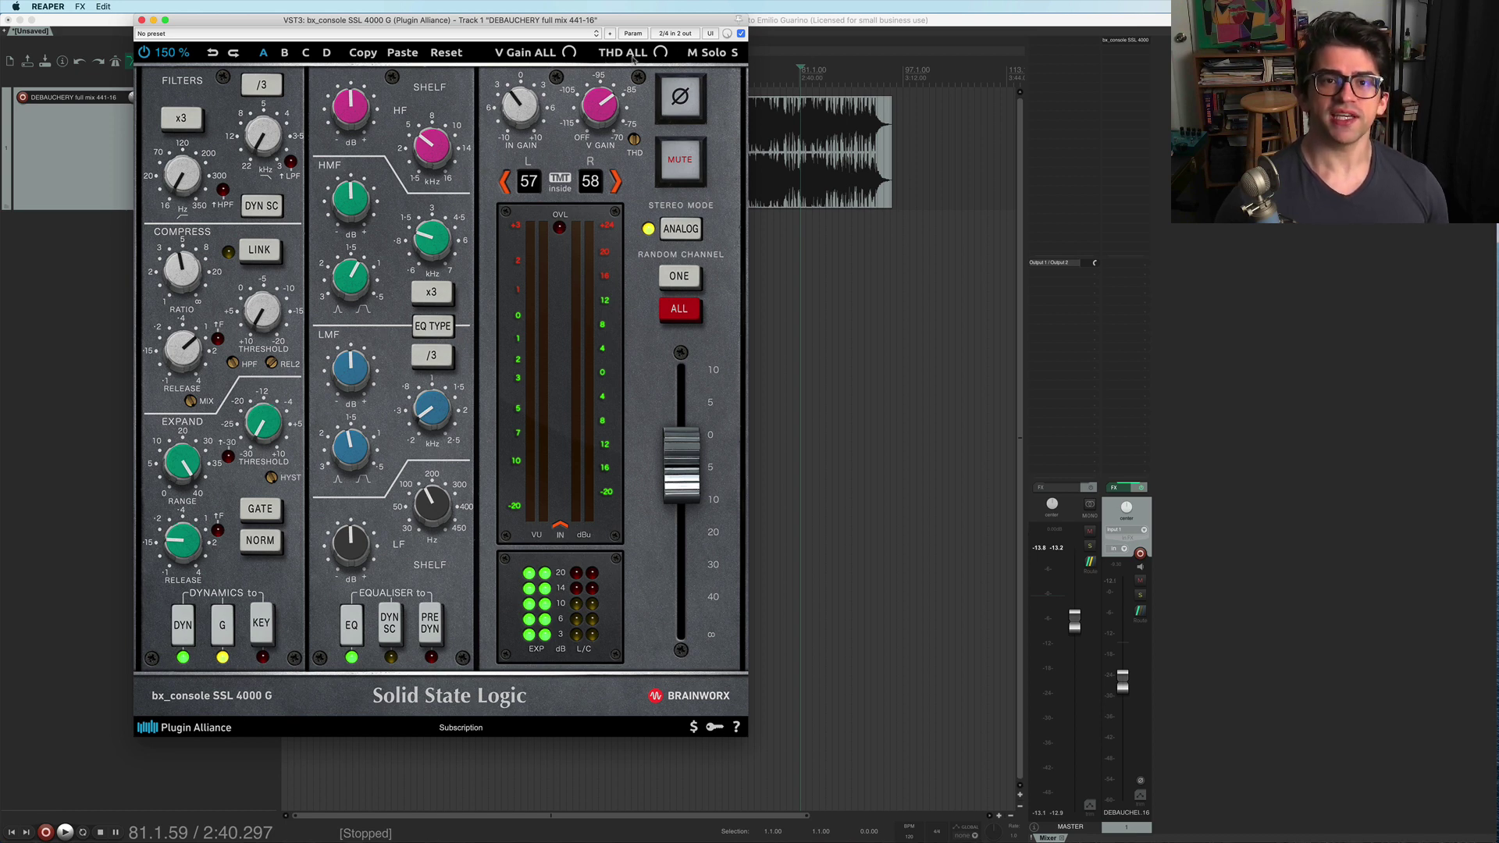
Accept the master THD and V Gain warning, disable its future display, and try the THD ALL control.
{"action": "left_click", "coordinate": [656, 55]}
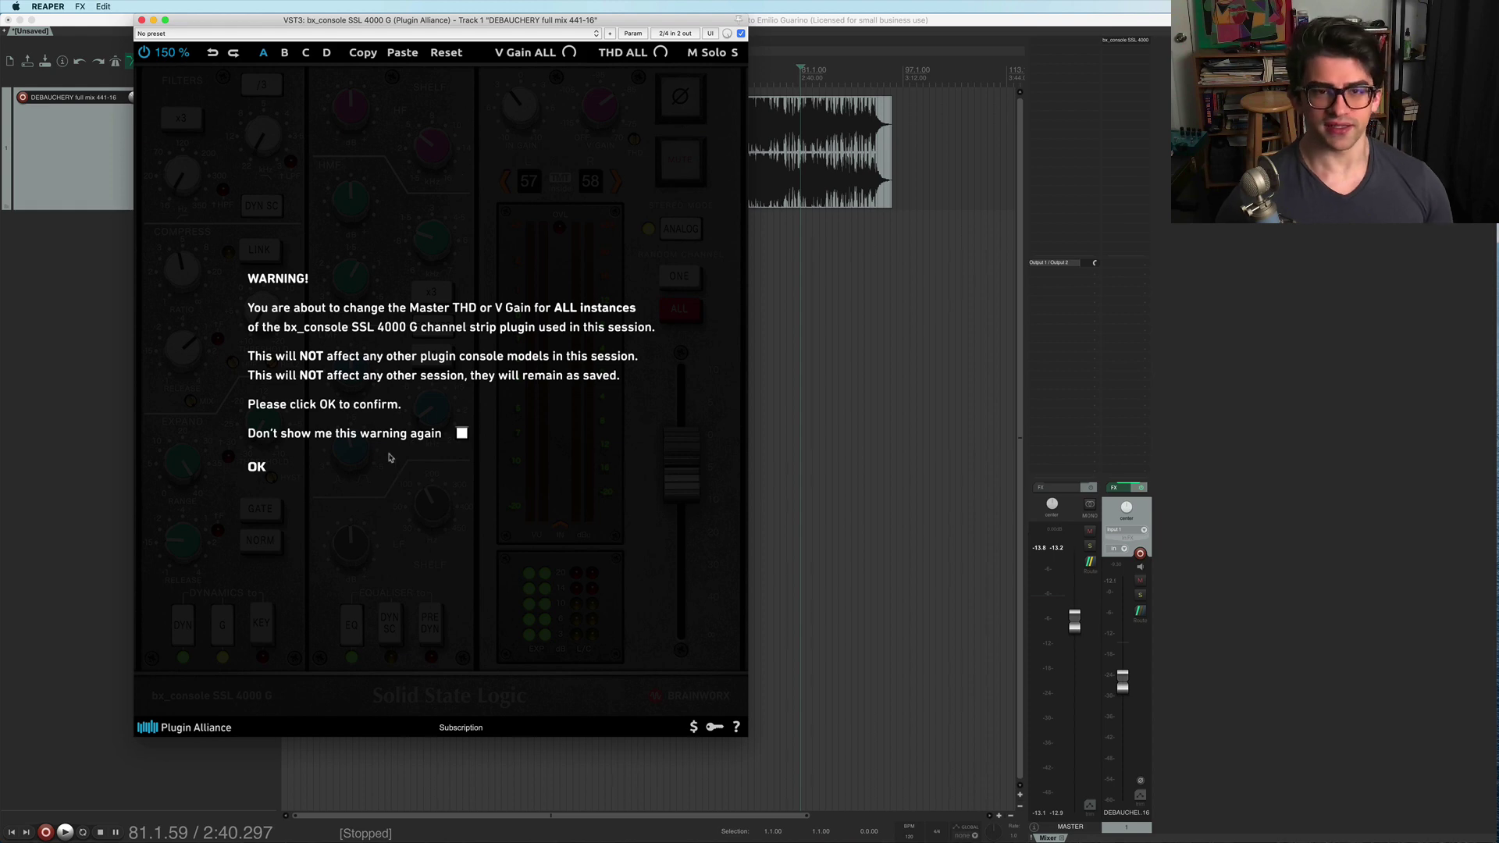
{"action": "left_click", "coordinate": [258, 468]}
{"action": "left_click", "coordinate": [661, 52]}
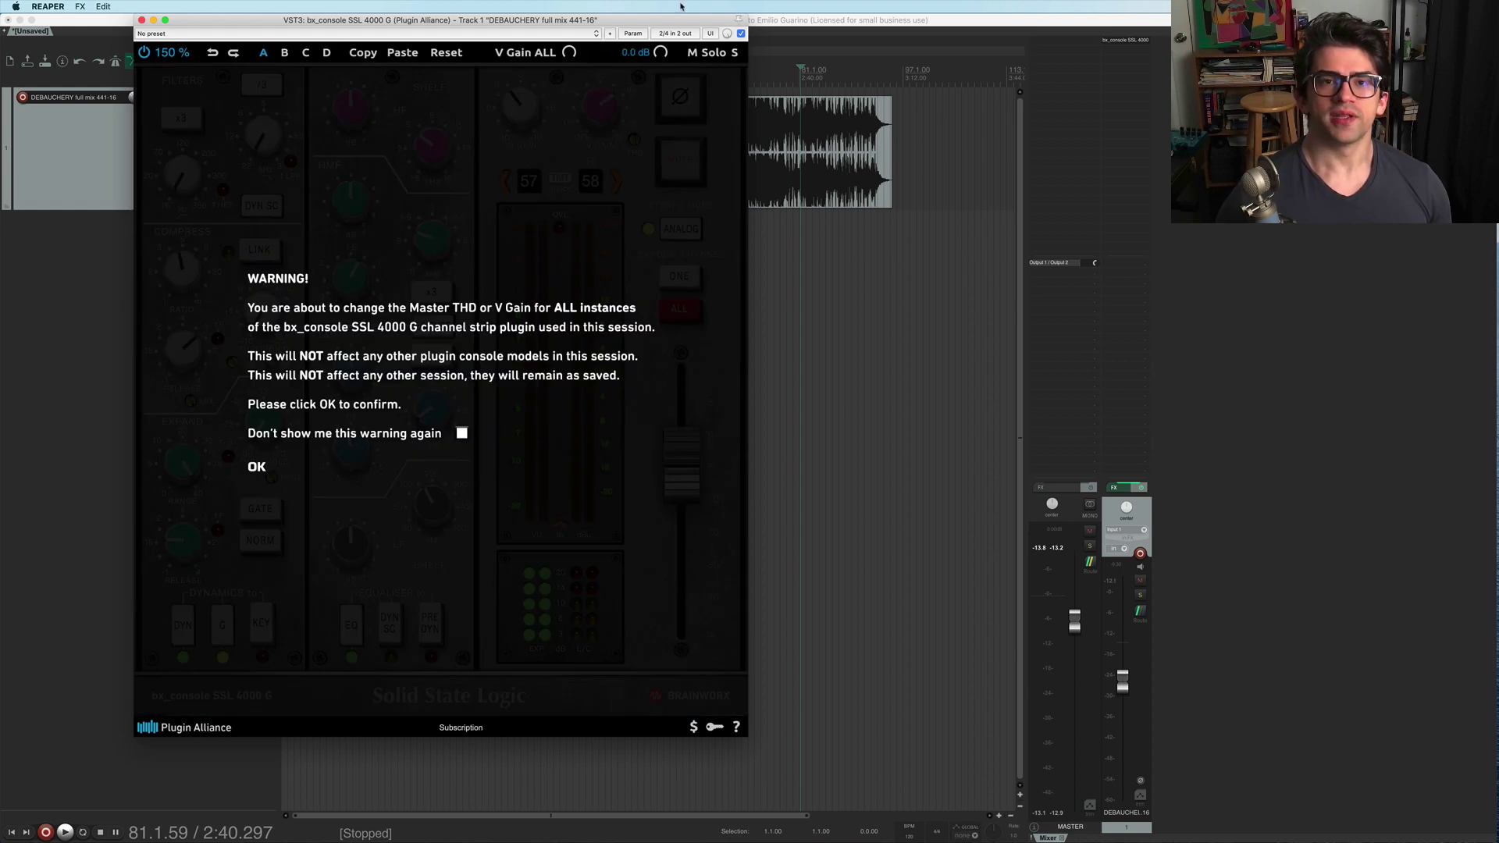
{"action": "left_click", "coordinate": [462, 435]}
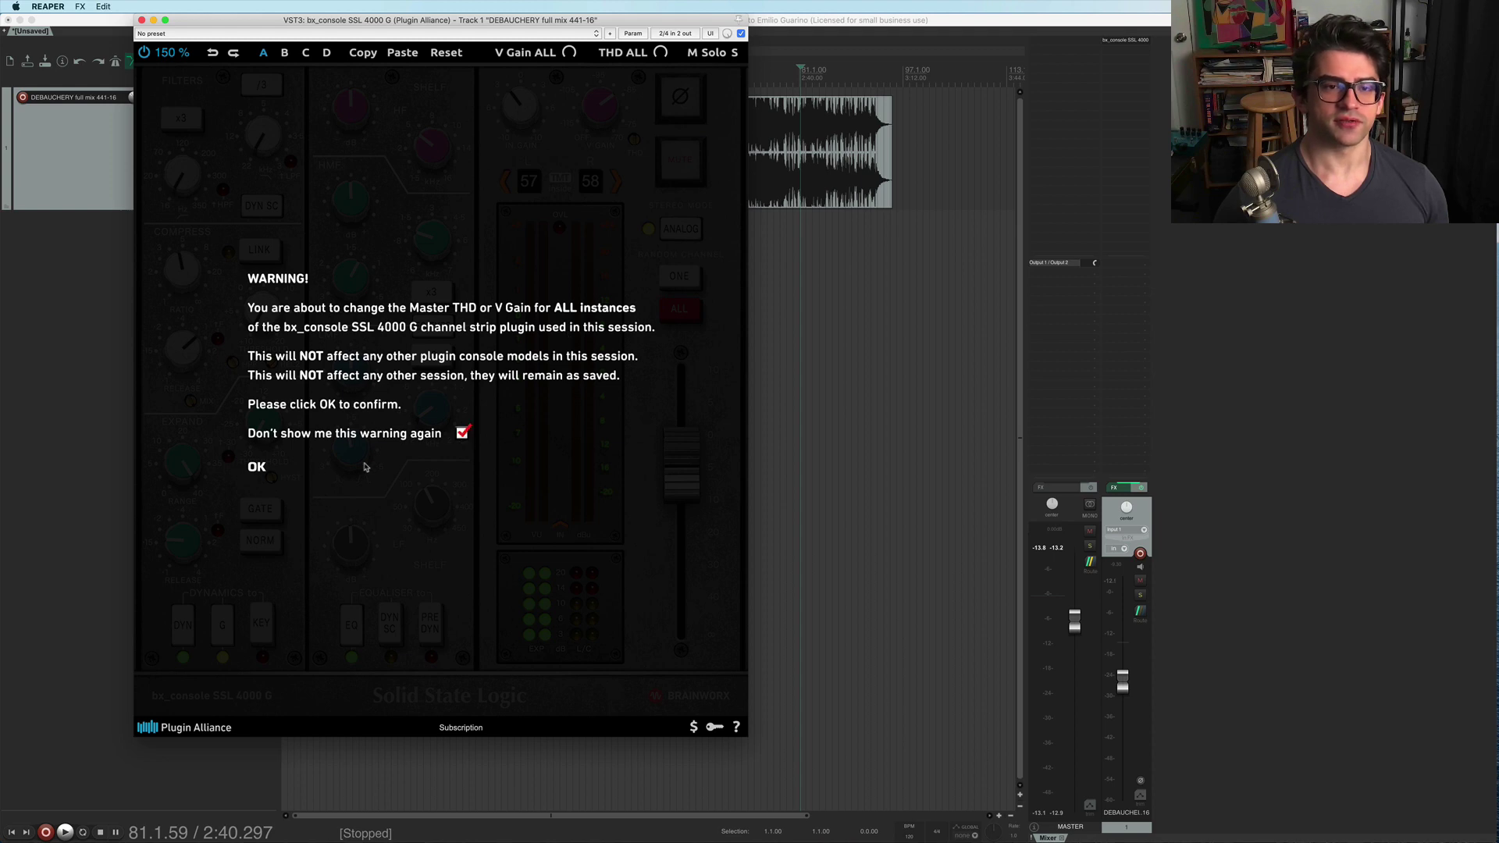
{"action": "left_click", "coordinate": [255, 468]}
{"action": "mouse_move", "coordinate": [661, 52]}
{"action": "left_mouse_down"}
{"action": "mouse_move", "coordinate": [665, 84]}
{"action": "mouse_move", "coordinate": [667, 52]}
{"action": "left_mouse_up"}
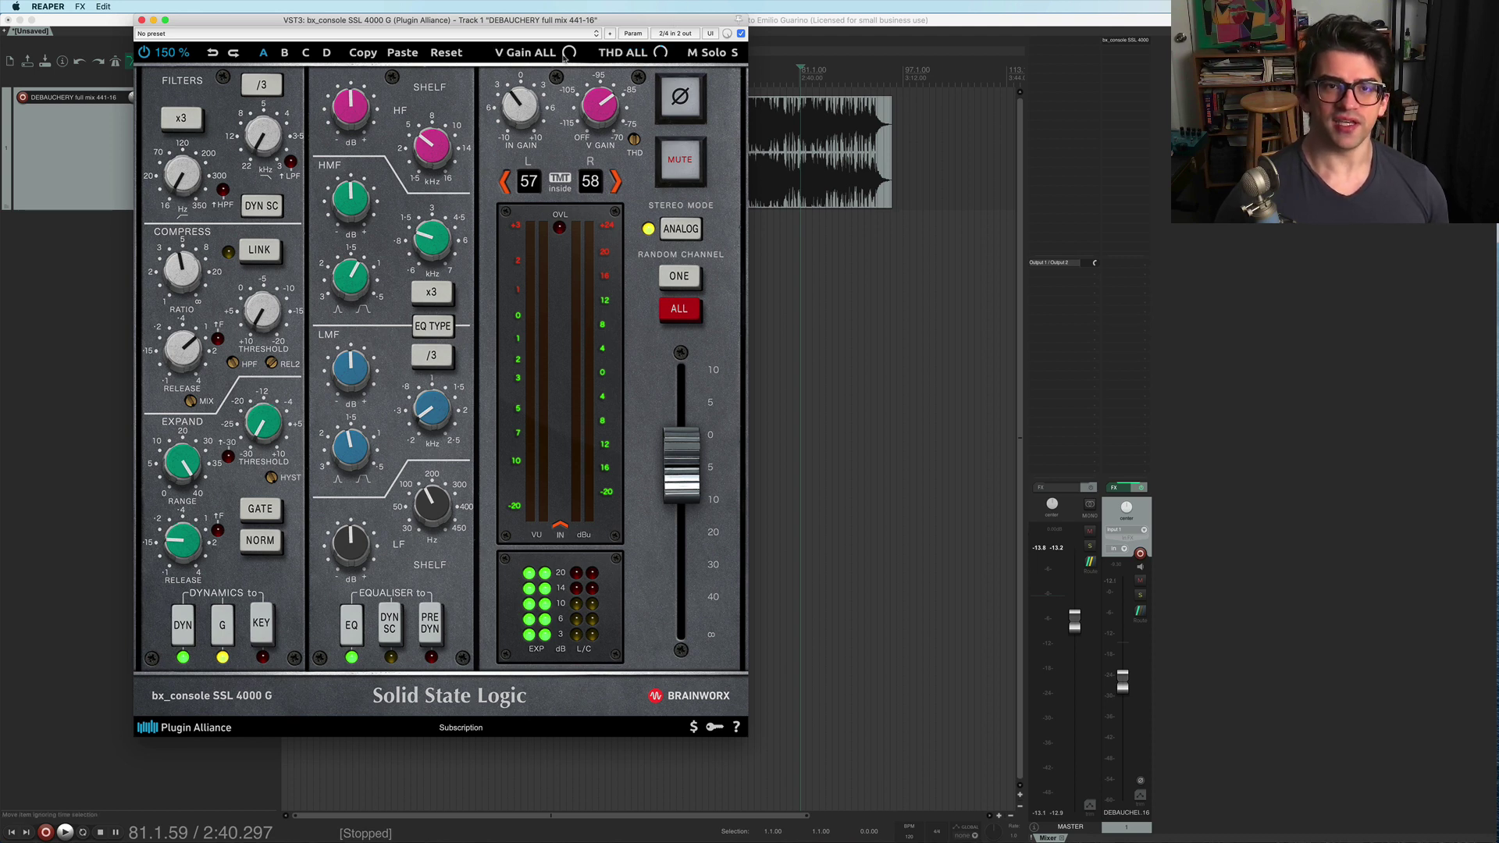
Play the mix to audition the M solo signal, and stop playback with the solo released.
{"action": "mouse_move", "coordinate": [569, 48]}
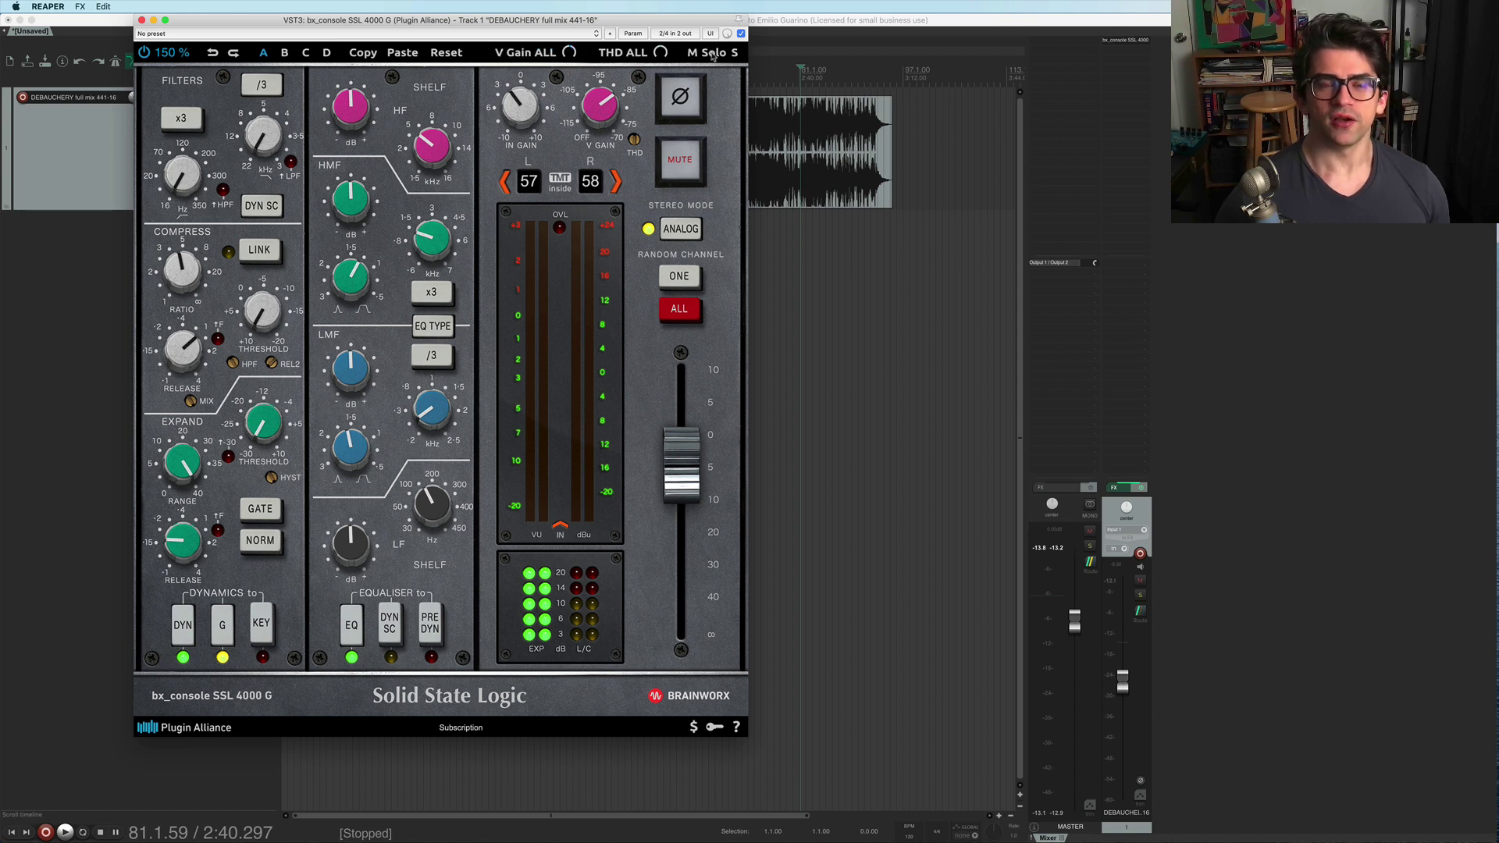
{"action": "key", "text": "space"}
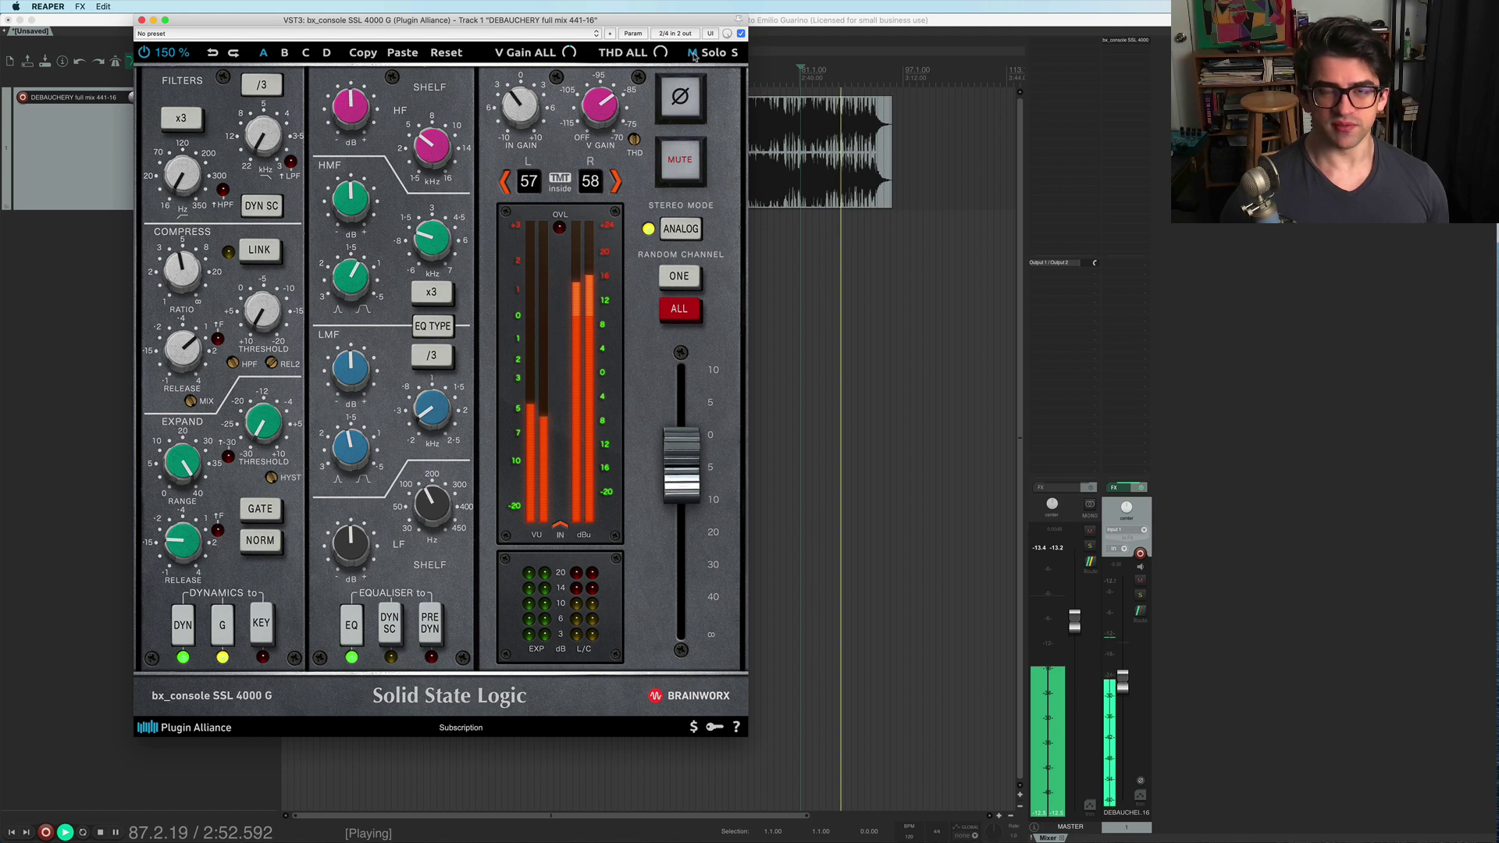
{"action": "key", "text": "space"}
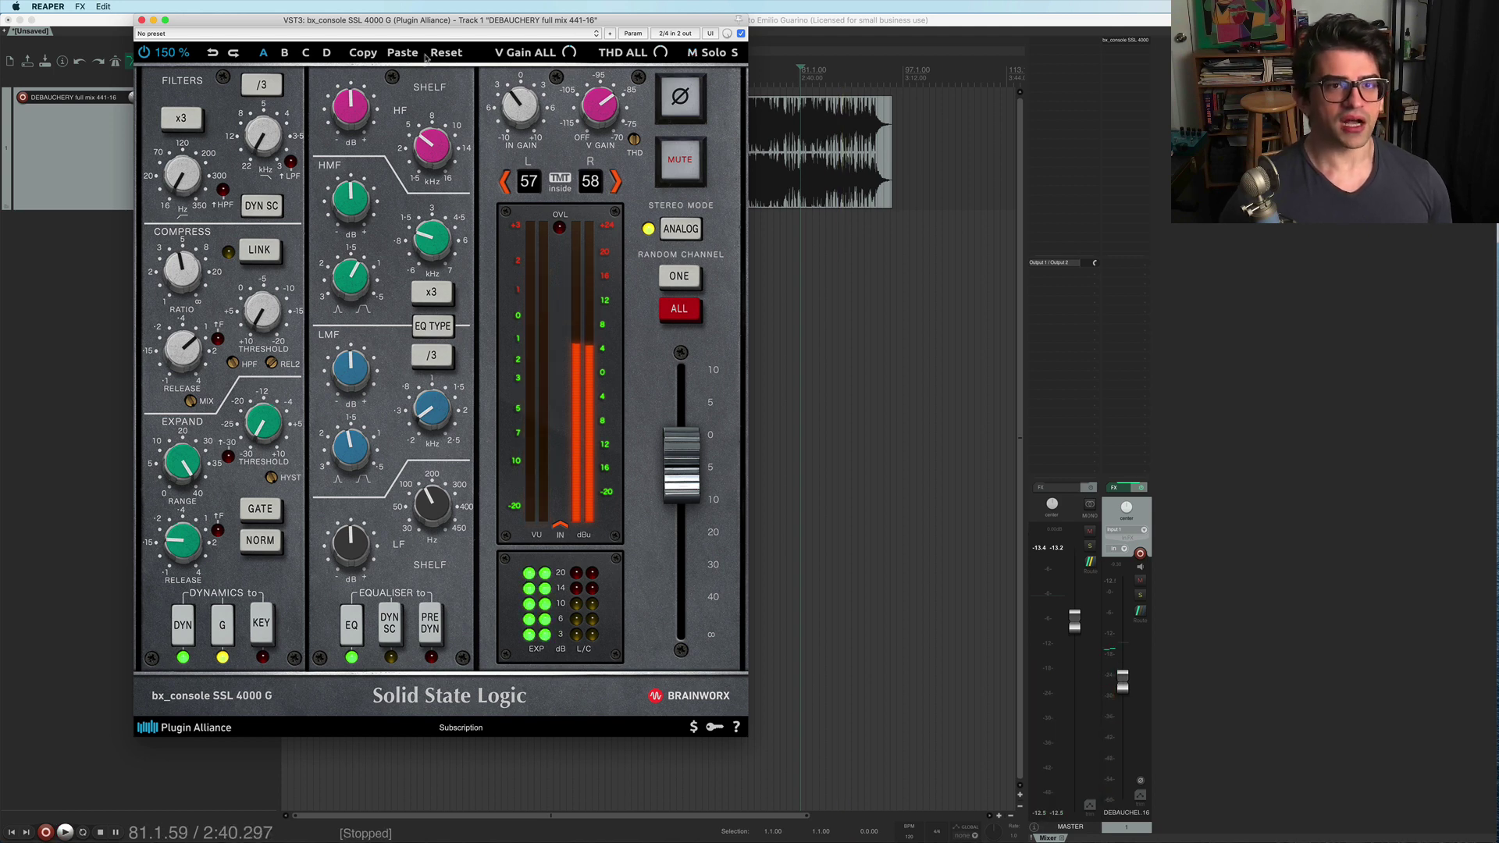
Scale the plug-in window down to 50 % and return it to 150 %.
{"action": "left_click", "coordinate": [170, 52]}
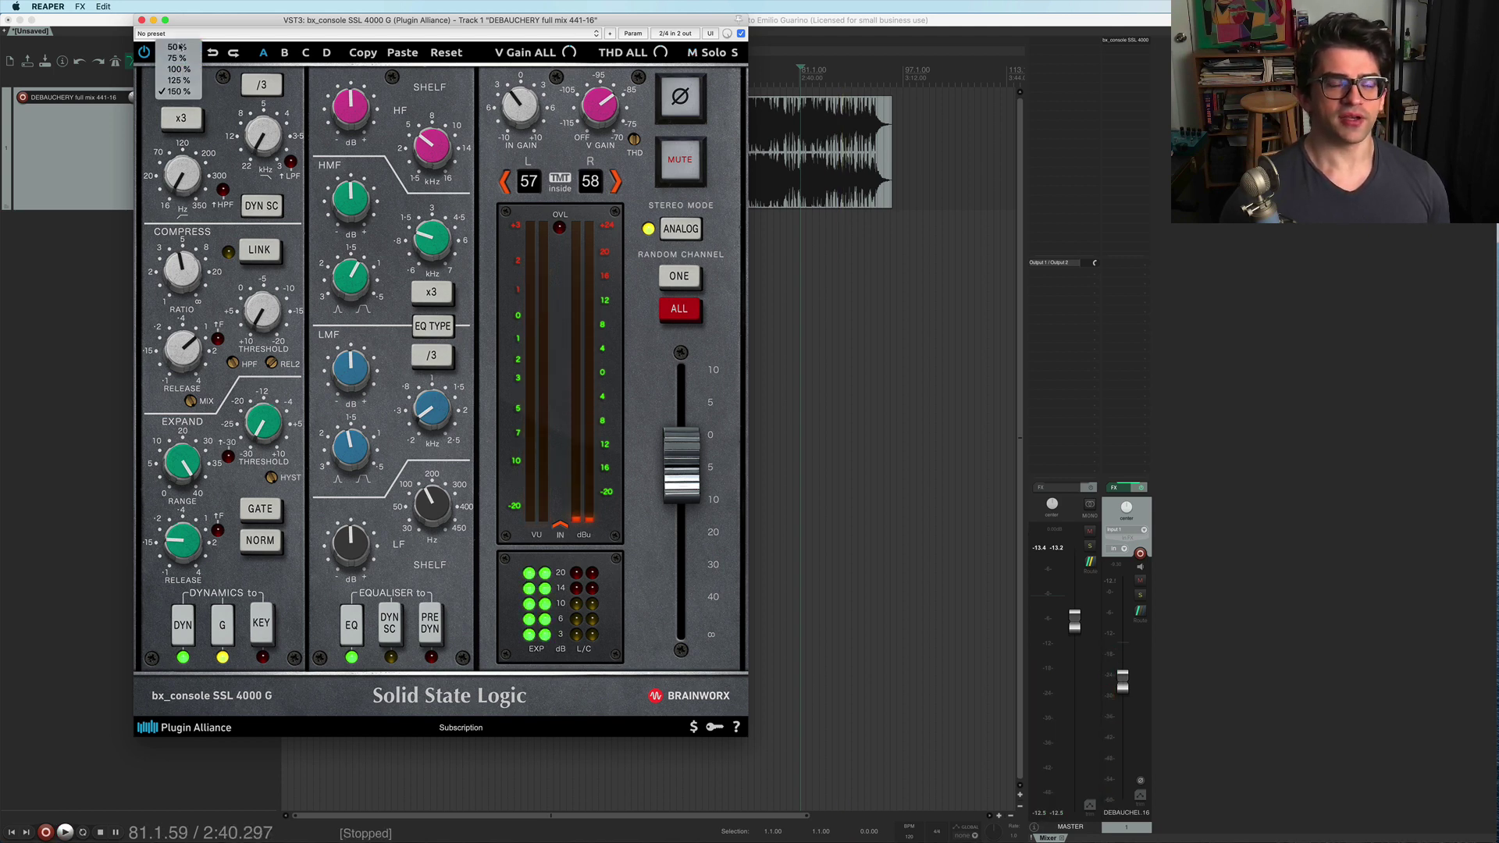
{"action": "left_click", "coordinate": [176, 45]}
{"action": "left_click", "coordinate": [147, 46]}
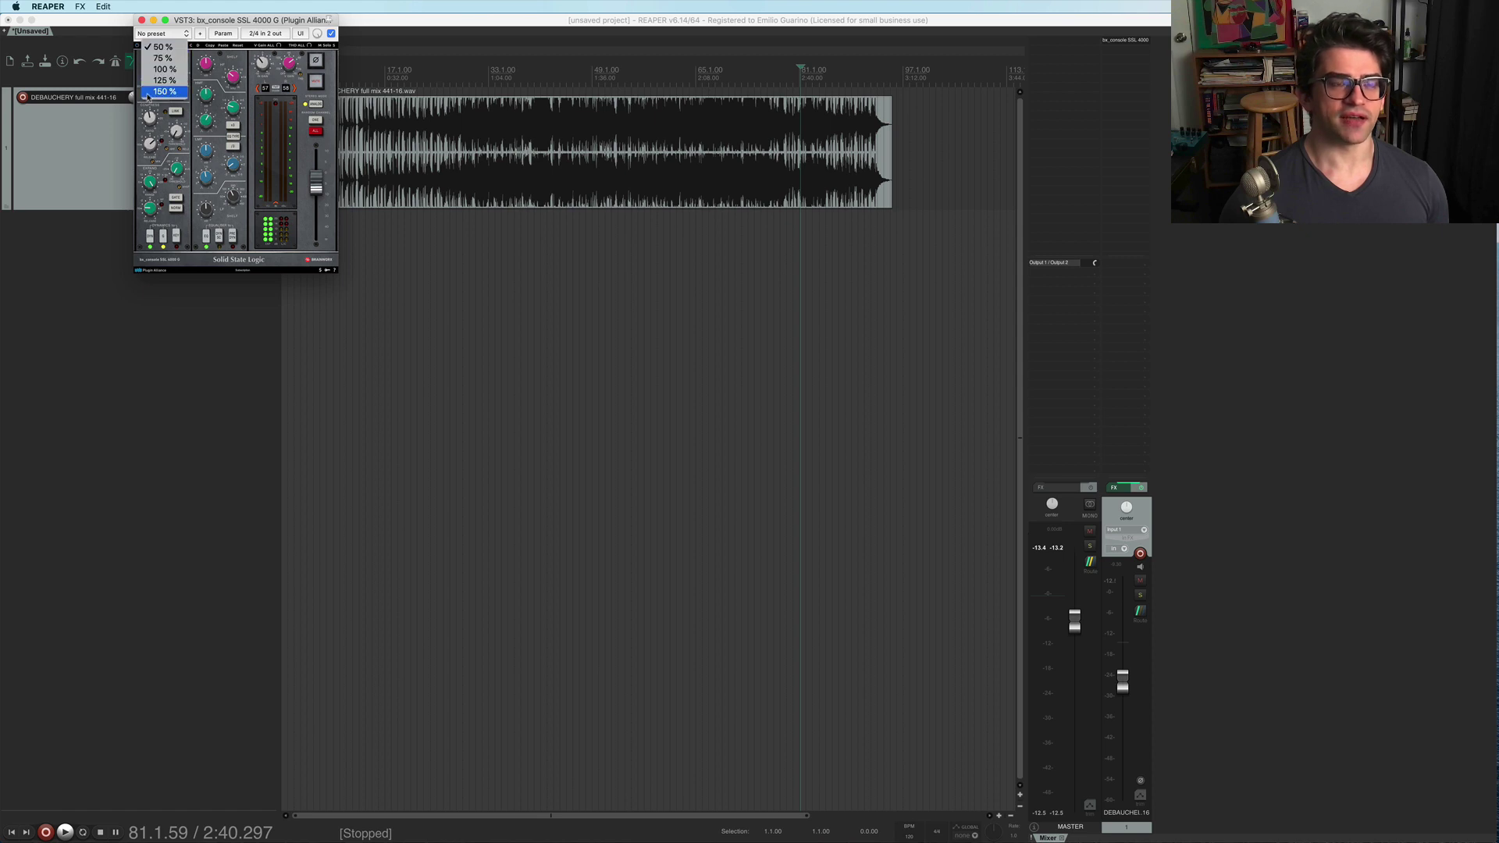
{"action": "left_click", "coordinate": [150, 95]}
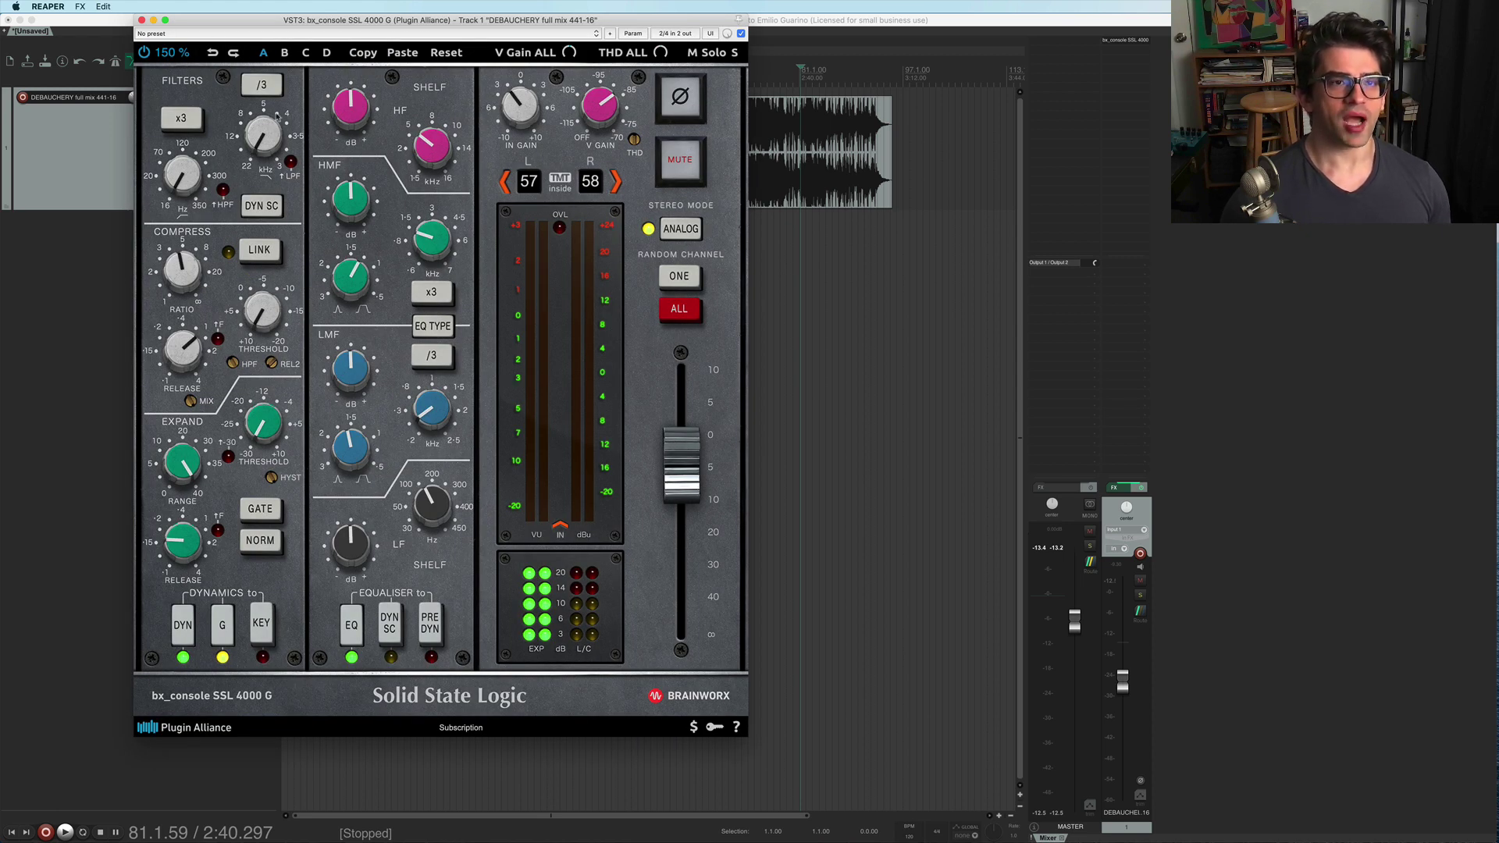
Adjust the low-pass frequency, enable the low-pass and high-pass filters, and turn up the high-pass frequency and compressor threshold knobs.
{"action": "left_click_drag", "start_coordinate": [267, 143], "coordinate": [244, 104]}
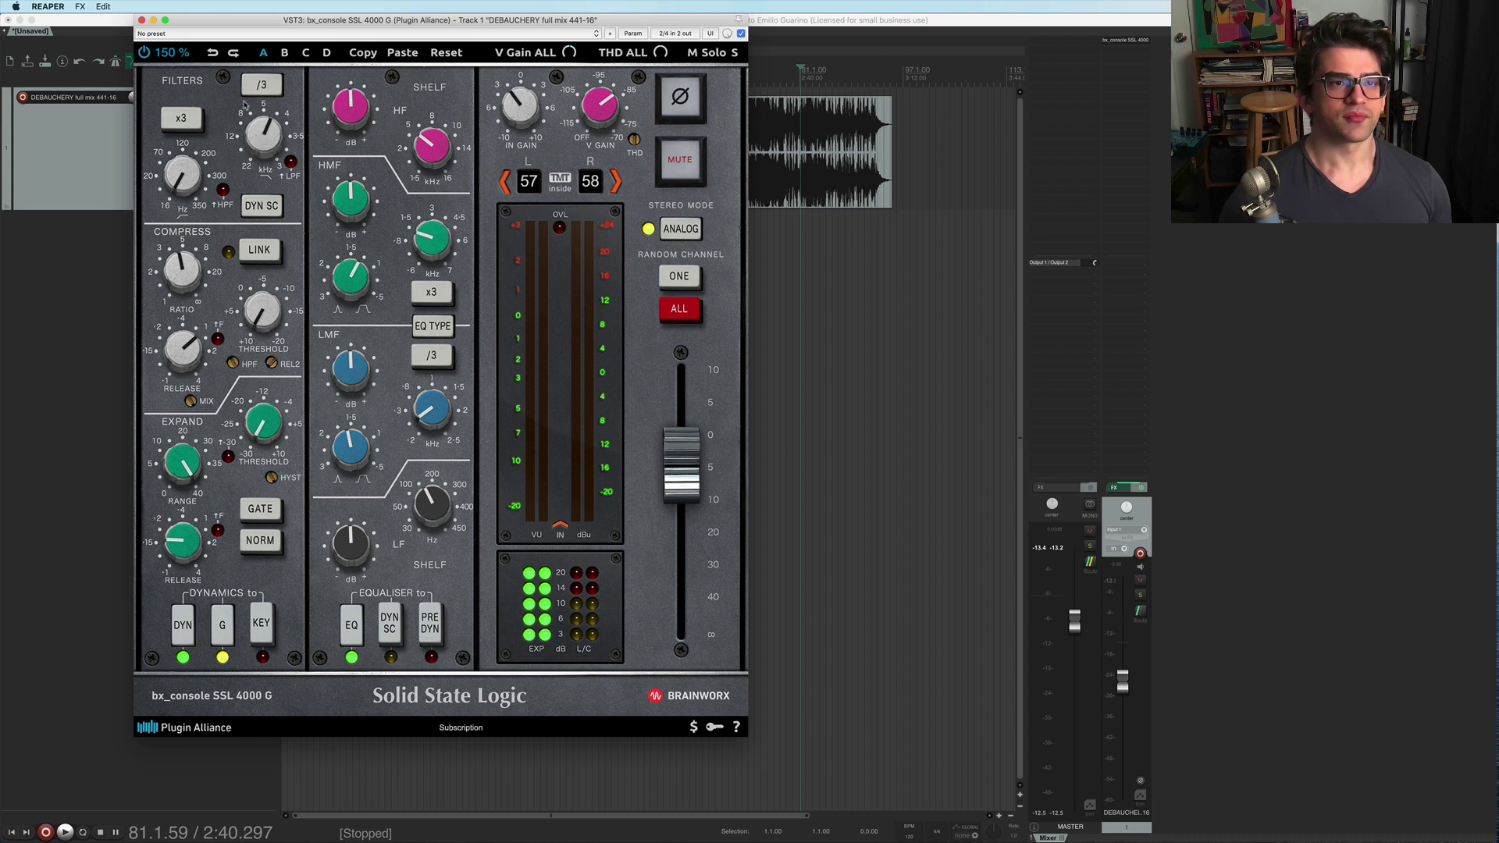
{"action": "left_click", "coordinate": [289, 161]}
{"action": "left_click", "coordinate": [223, 190]}
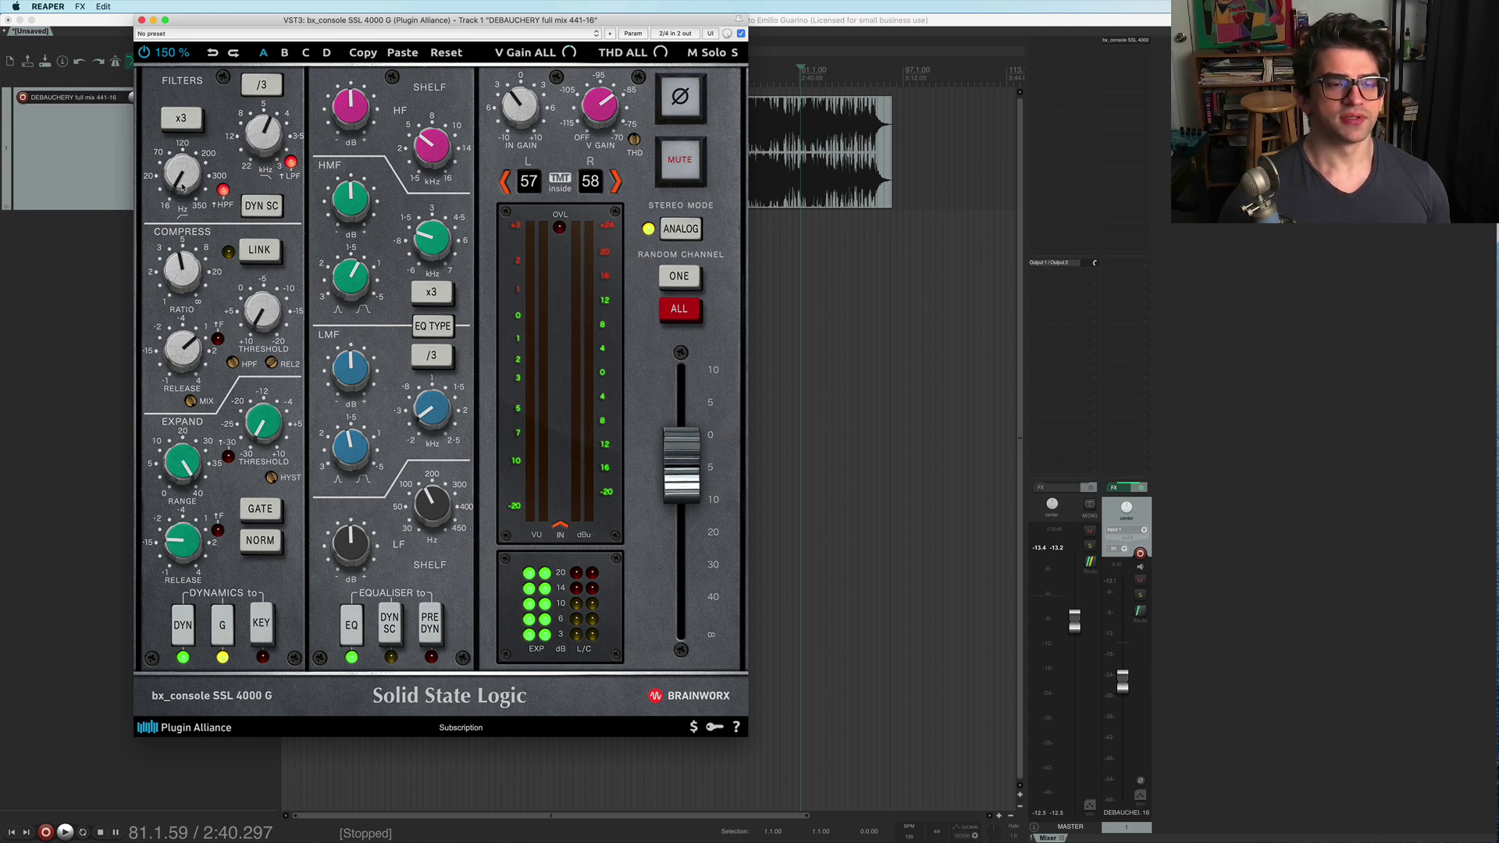
{"action": "left_click_drag", "start_coordinate": [197, 205], "coordinate": [210, 215]}
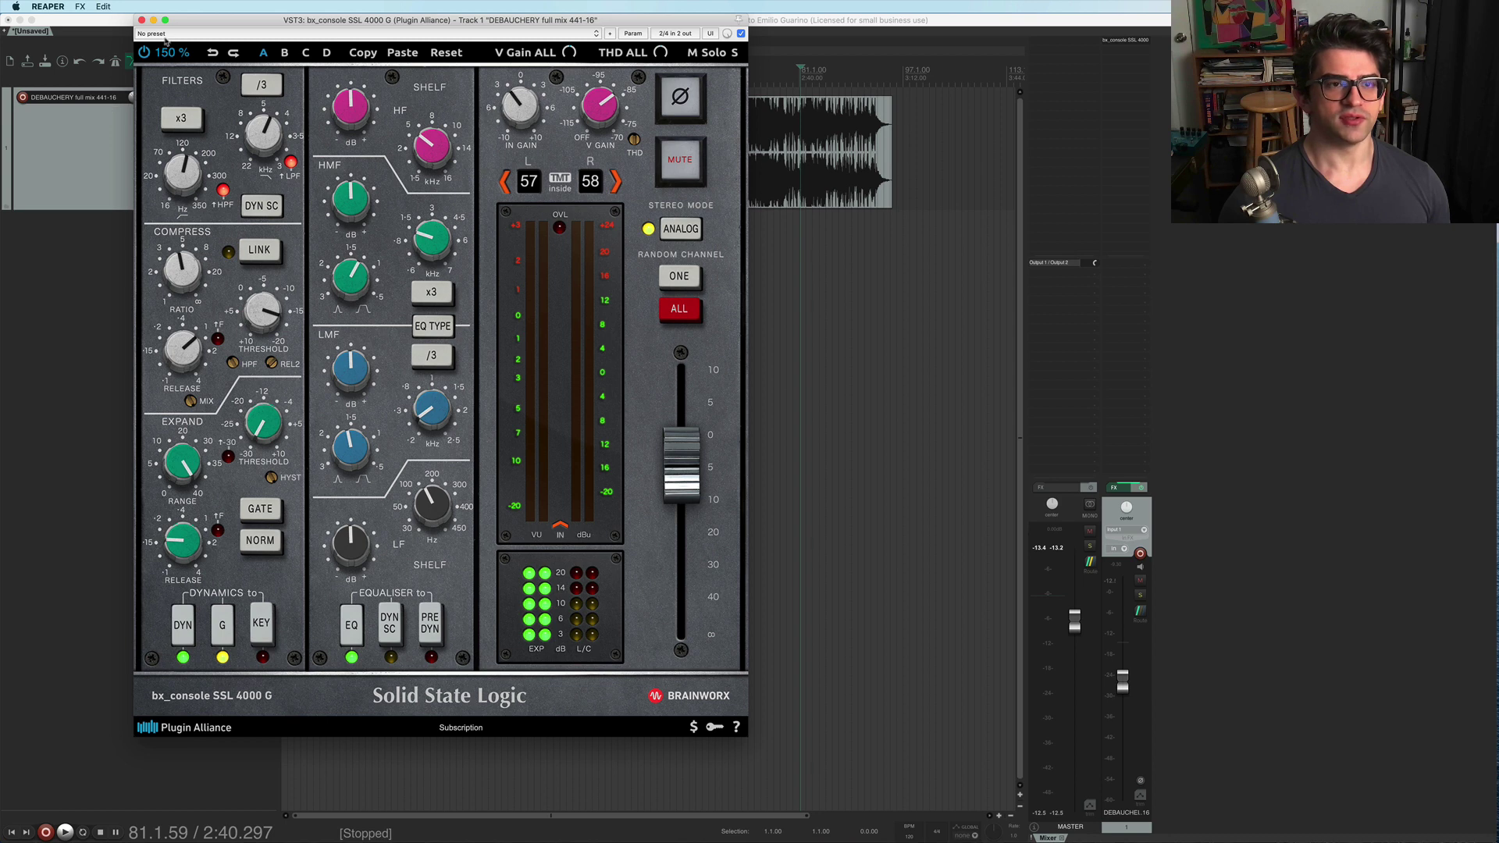
Undo the recent filter and threshold changes, redo them, and undo the threshold and high-pass filter changes again.
{"action": "left_click", "coordinate": [211, 53]}
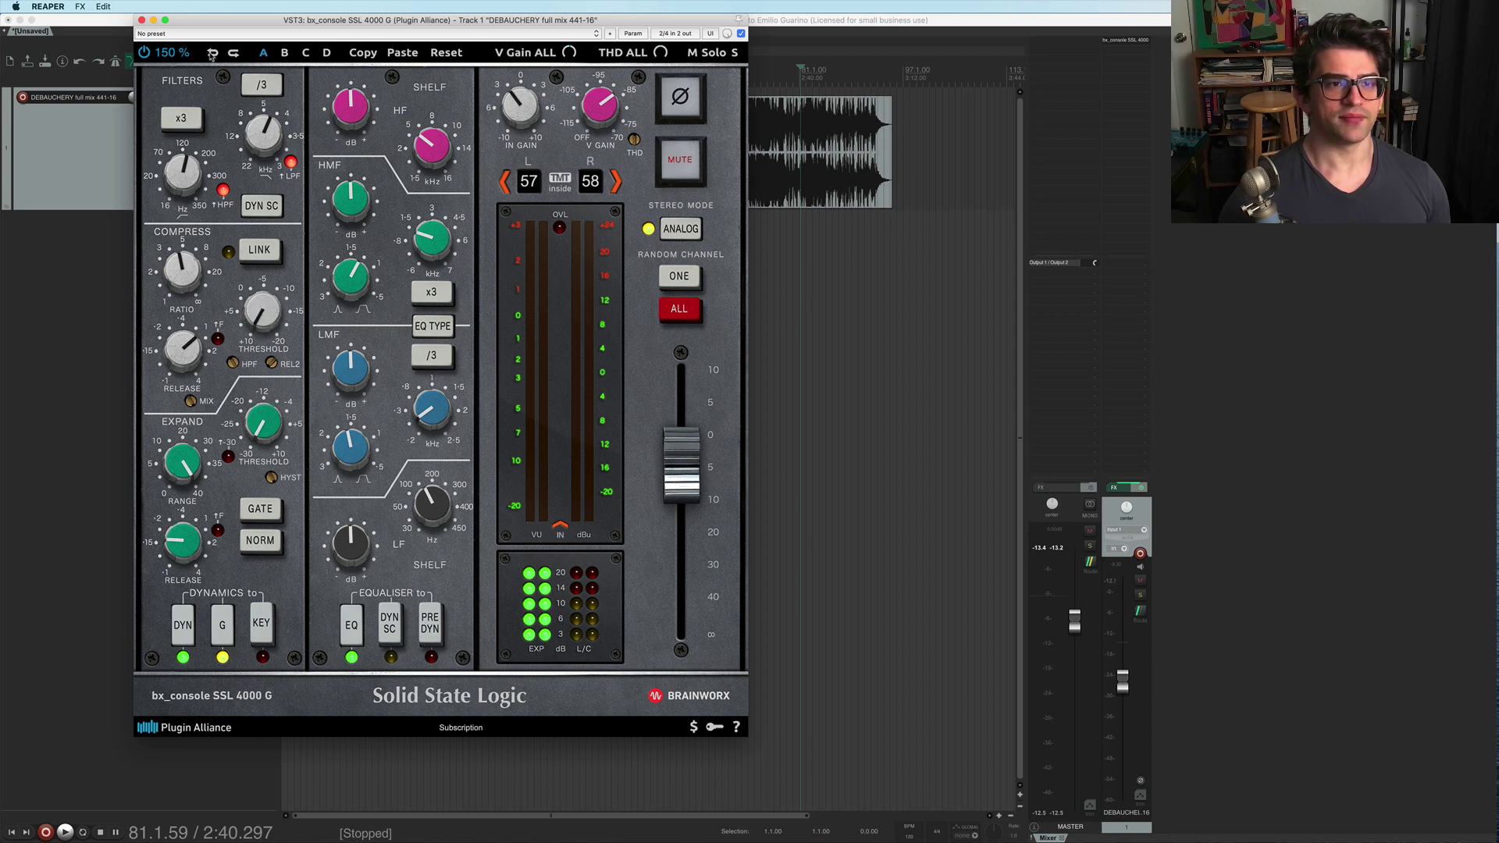
{"action": "left_click", "coordinate": [211, 53]}
{"action": "left_click", "coordinate": [212, 53]}
{"action": "left_click", "coordinate": [212, 53]}
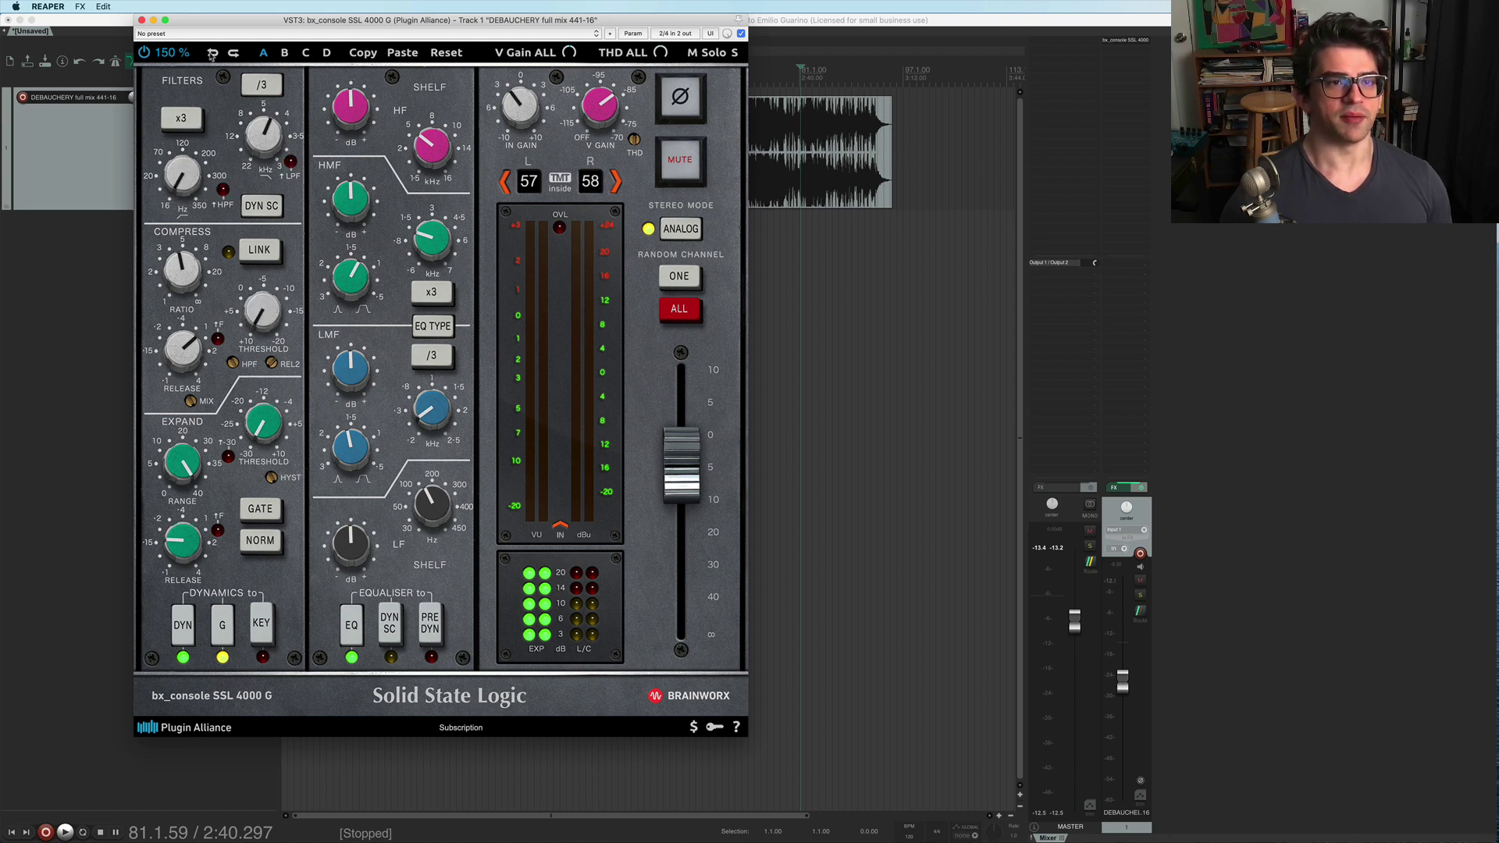
{"action": "left_click", "coordinate": [234, 53]}
{"action": "left_click", "coordinate": [233, 53]}
{"action": "left_click", "coordinate": [234, 53]}
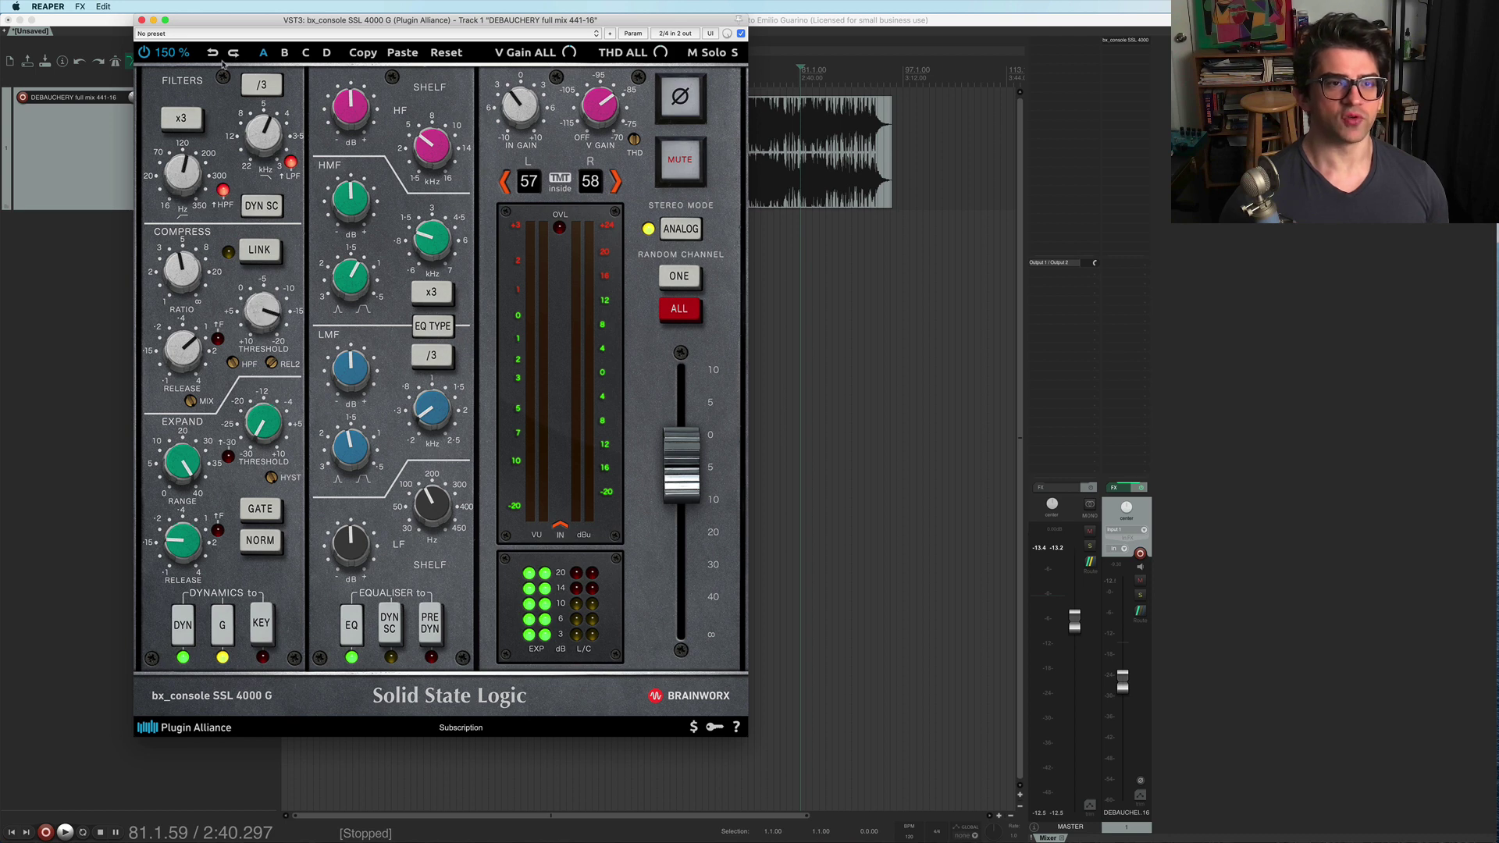
{"action": "left_click", "coordinate": [211, 54]}
{"action": "left_click", "coordinate": [212, 53]}
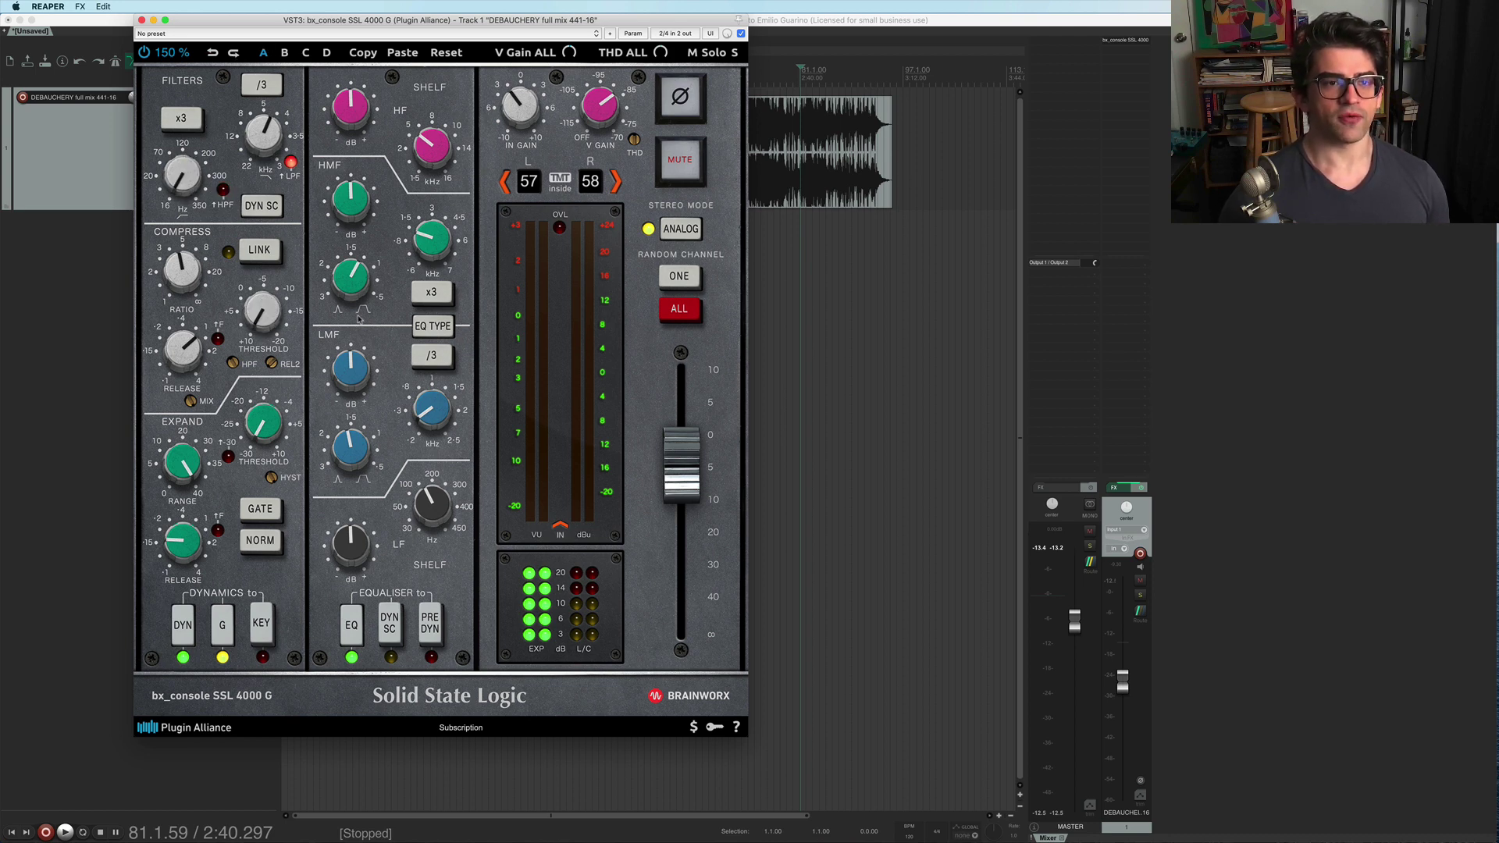
Adjust both filter frequencies in setting A, switch to setting B, and change its HMF gain, filter frequencies, compressor ratio and release.
{"action": "mouse_move", "coordinate": [195, 182]}
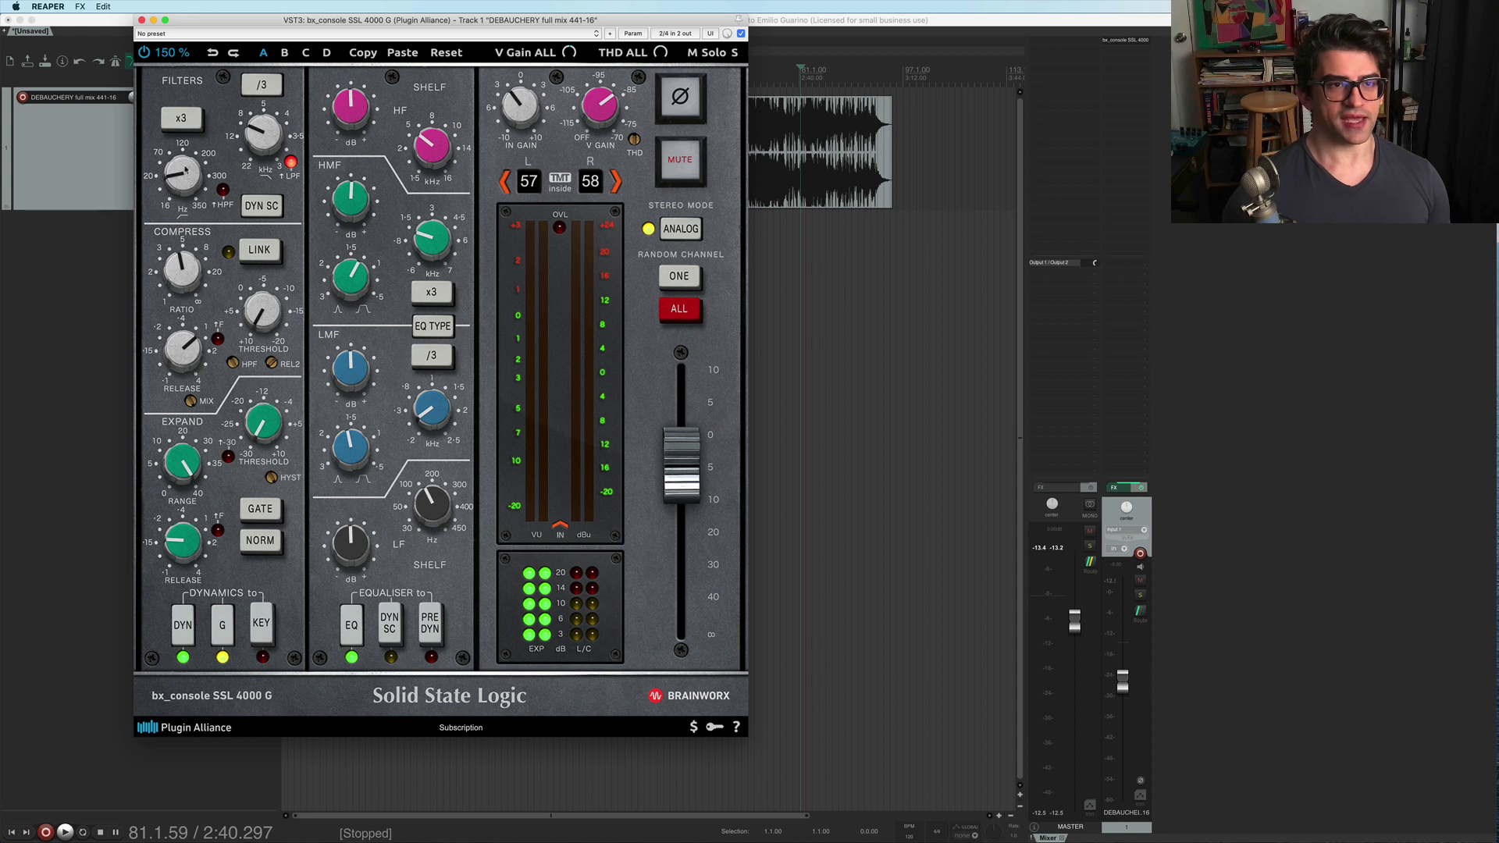
{"action": "left_click", "coordinate": [285, 52]}
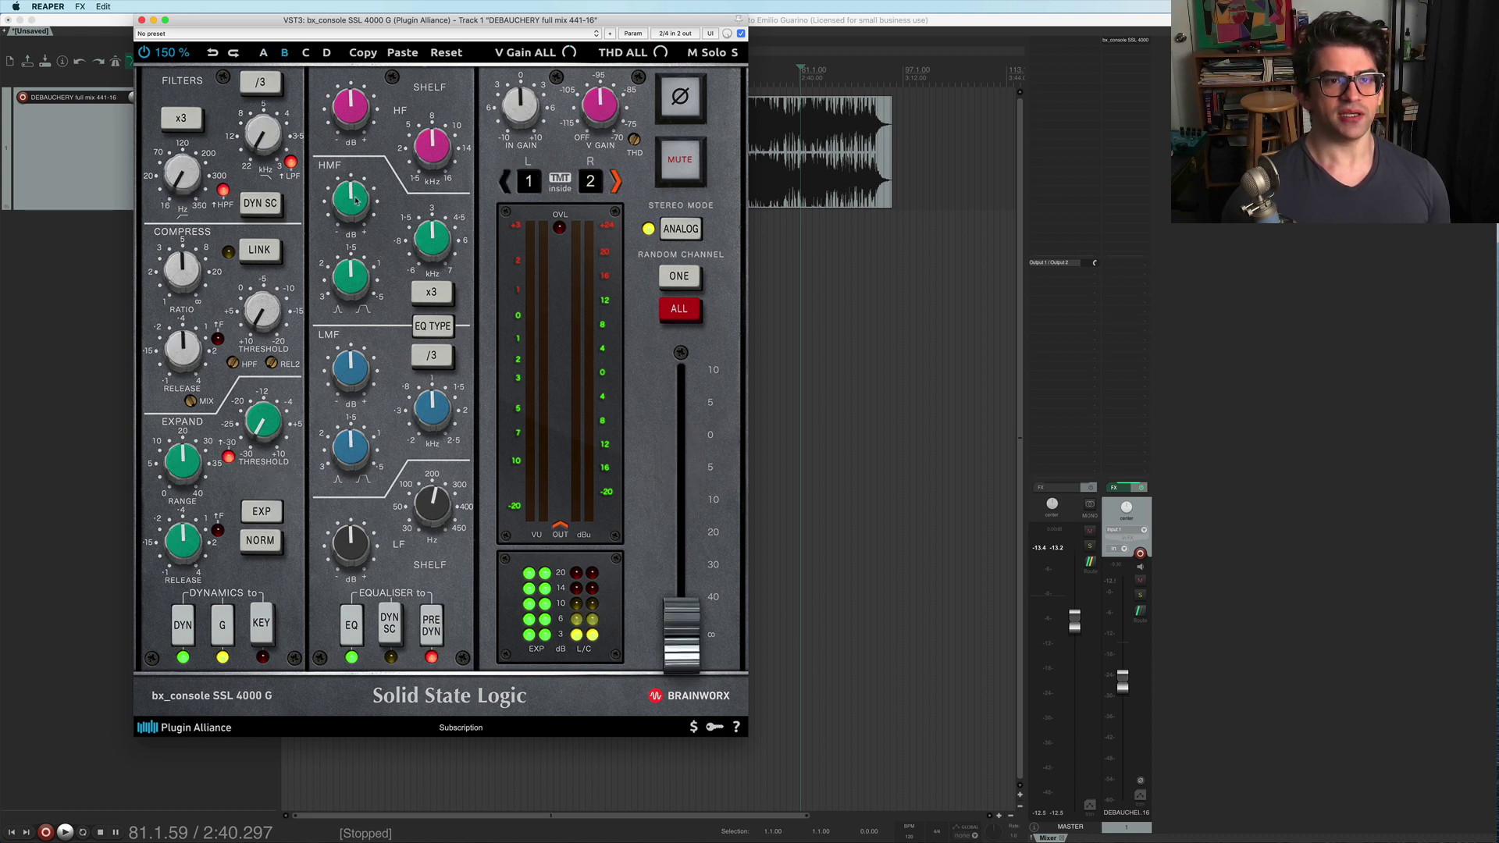
{"action": "left_click_drag", "start_coordinate": [356, 200], "coordinate": [354, 222]}
{"action": "left_click_drag", "start_coordinate": [263, 137], "coordinate": [215, 156]}
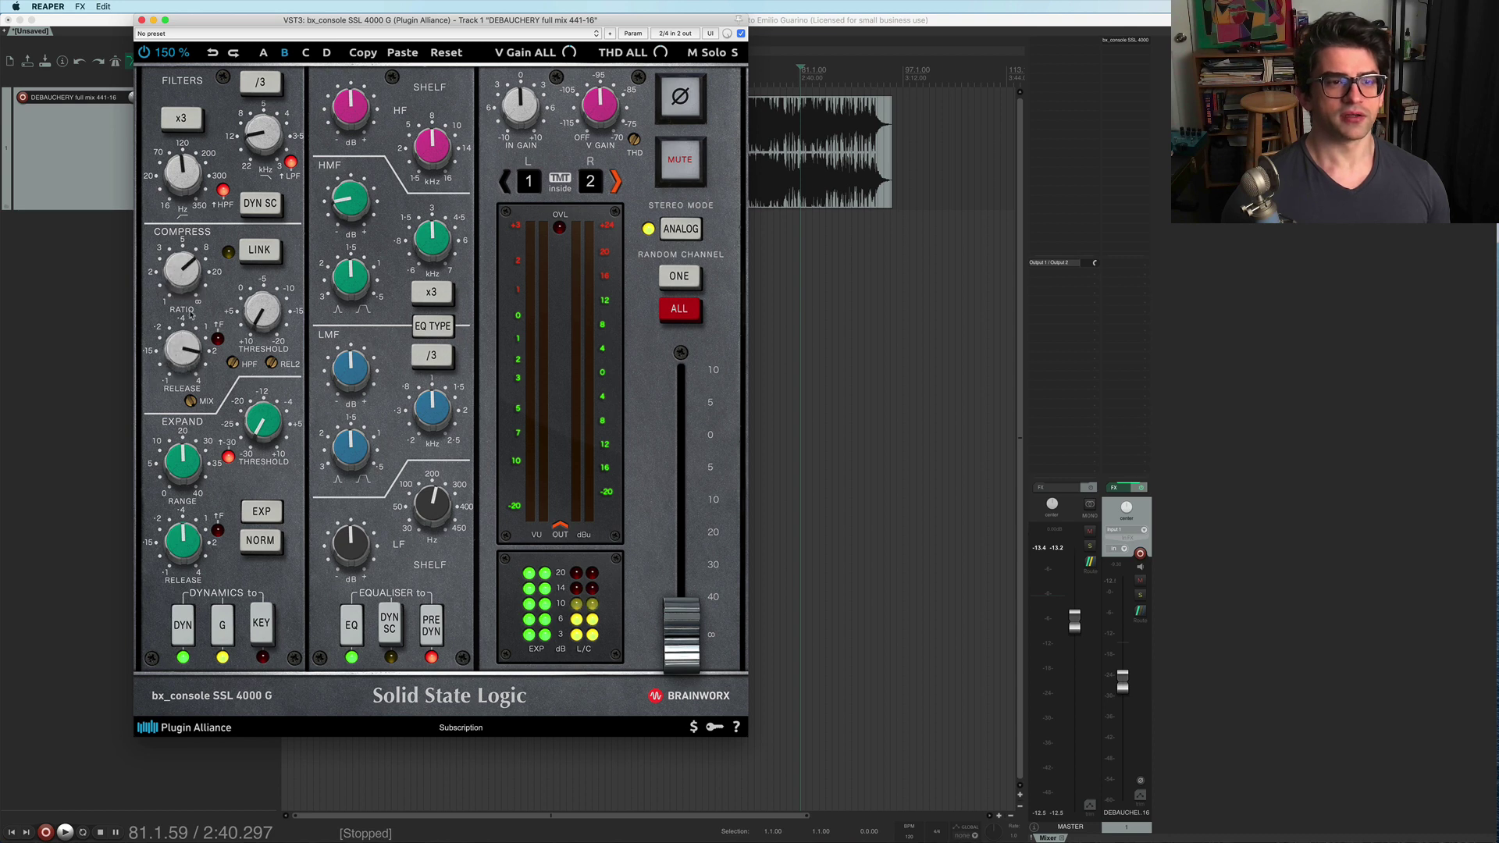
Switch to setting C, cut the HF gain, and boost the HMF and LMF gains.
{"action": "left_click", "coordinate": [306, 52]}
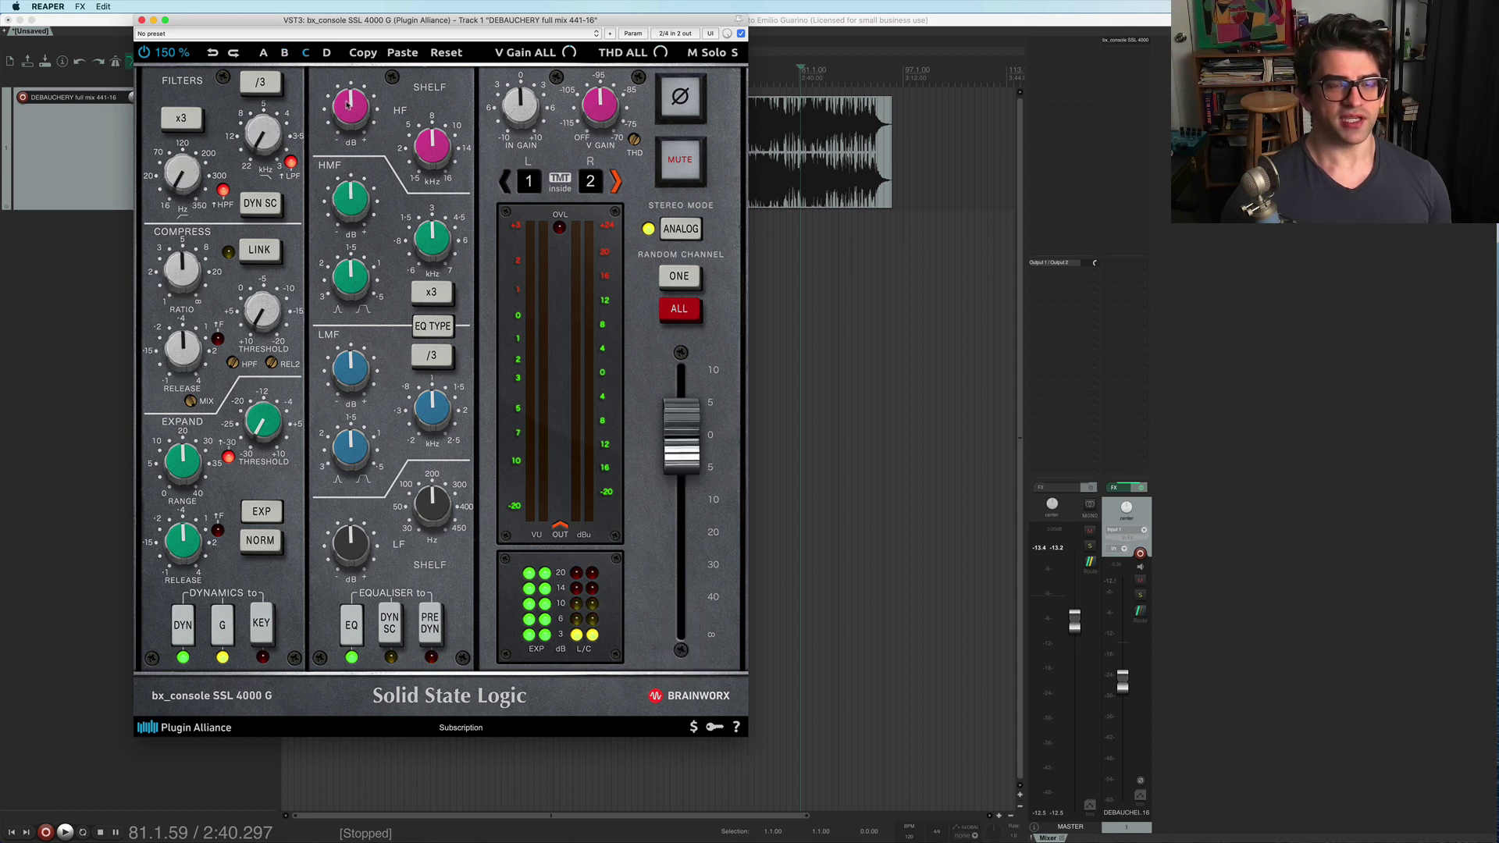
{"action": "left_click_drag", "start_coordinate": [349, 105], "coordinate": [352, 184]}
{"action": "left_click_drag", "start_coordinate": [348, 372], "coordinate": [348, 344]}
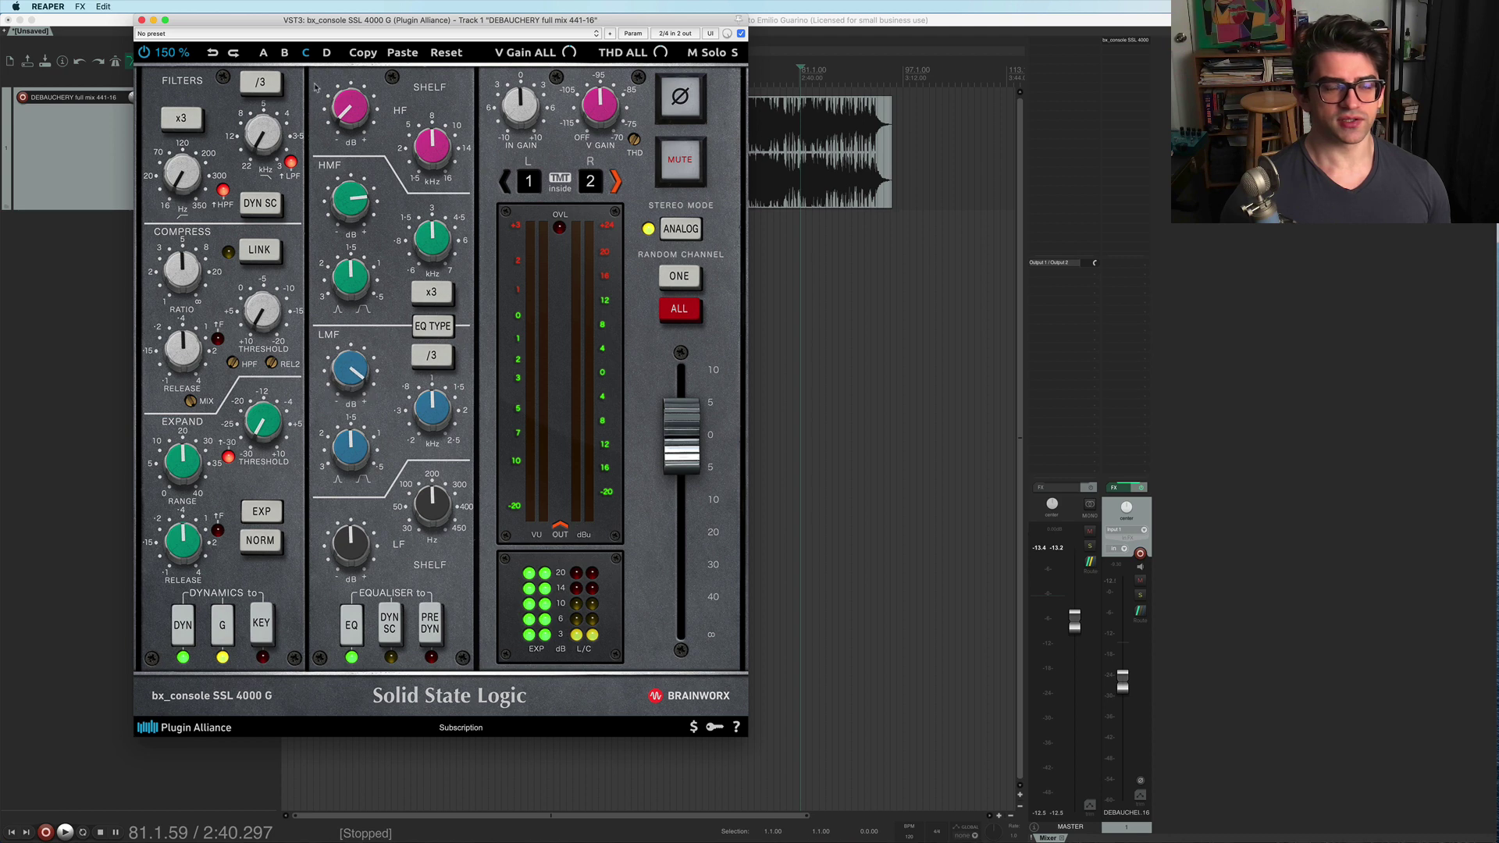
Compare the stored settings by switching through B, A, B, C and D.
{"action": "left_click", "coordinate": [286, 53]}
{"action": "left_click", "coordinate": [263, 52]}
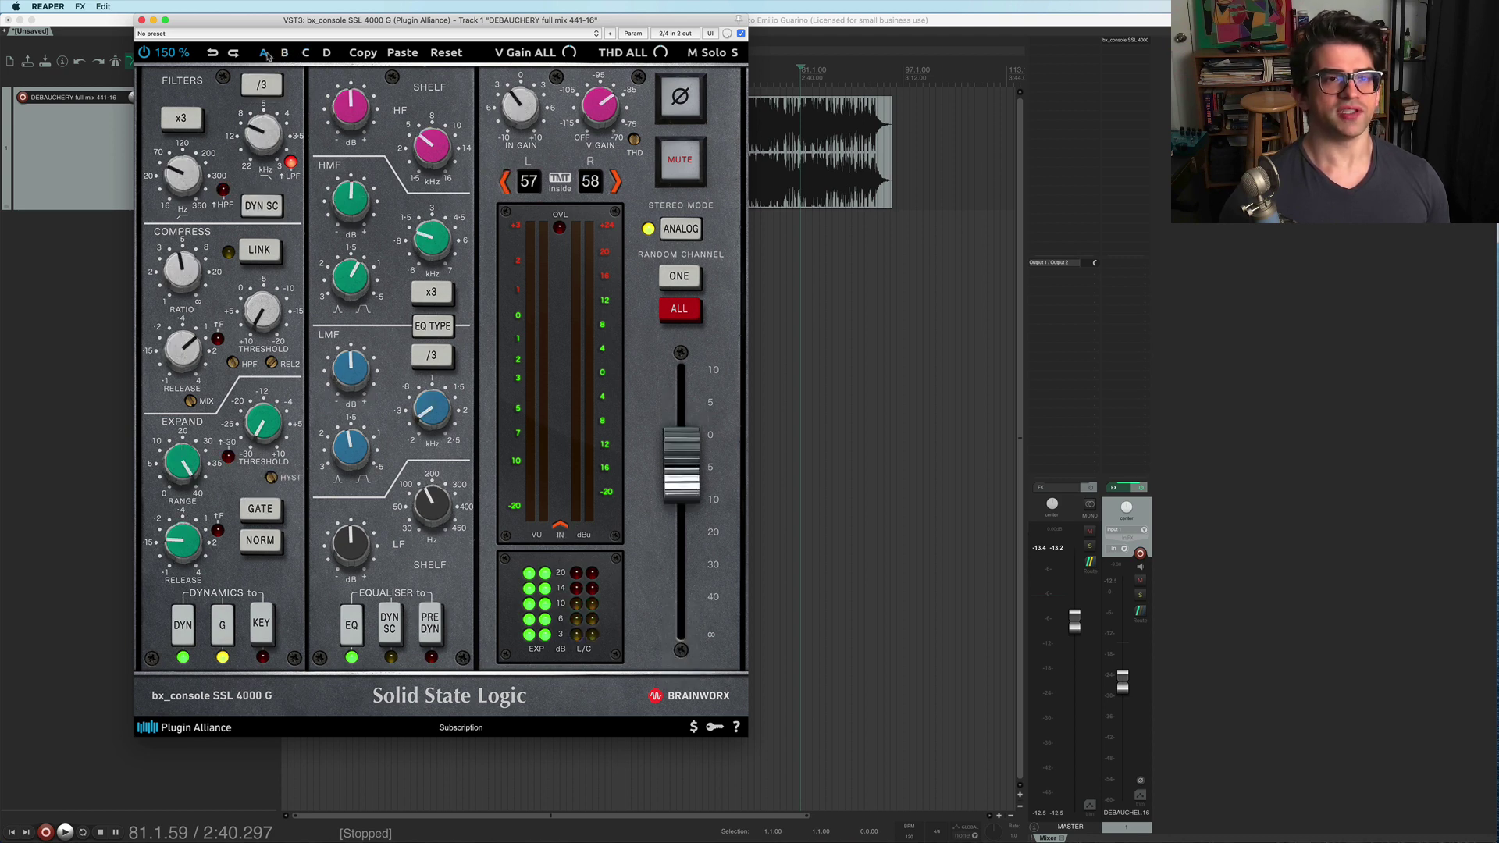
{"action": "left_click", "coordinate": [285, 52]}
{"action": "left_click", "coordinate": [305, 52]}
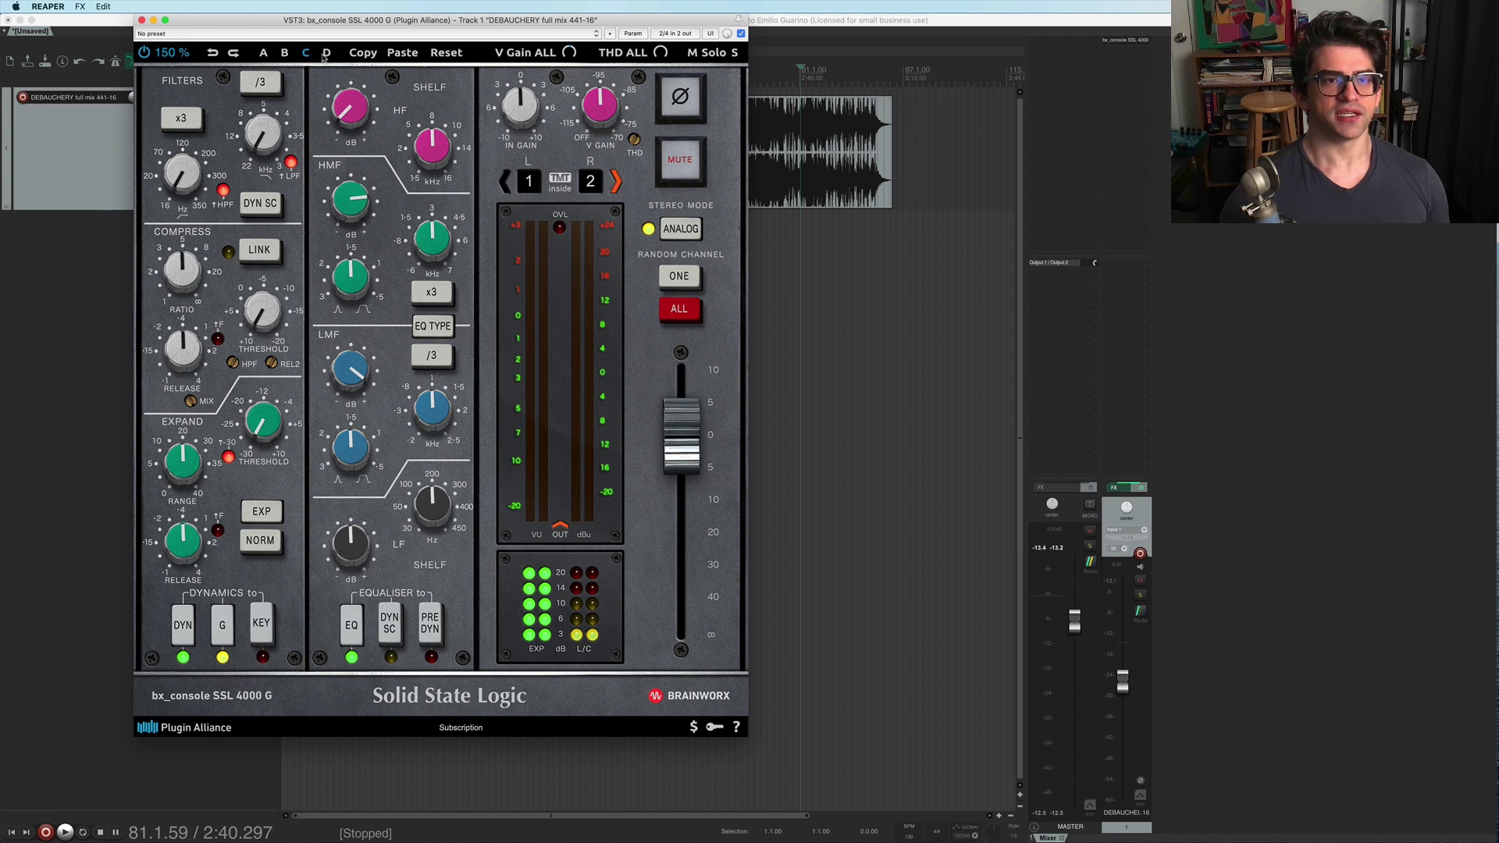
{"action": "left_click", "coordinate": [326, 52]}
Return to setting B and reset it to its default values.
{"action": "left_click", "coordinate": [285, 53]}
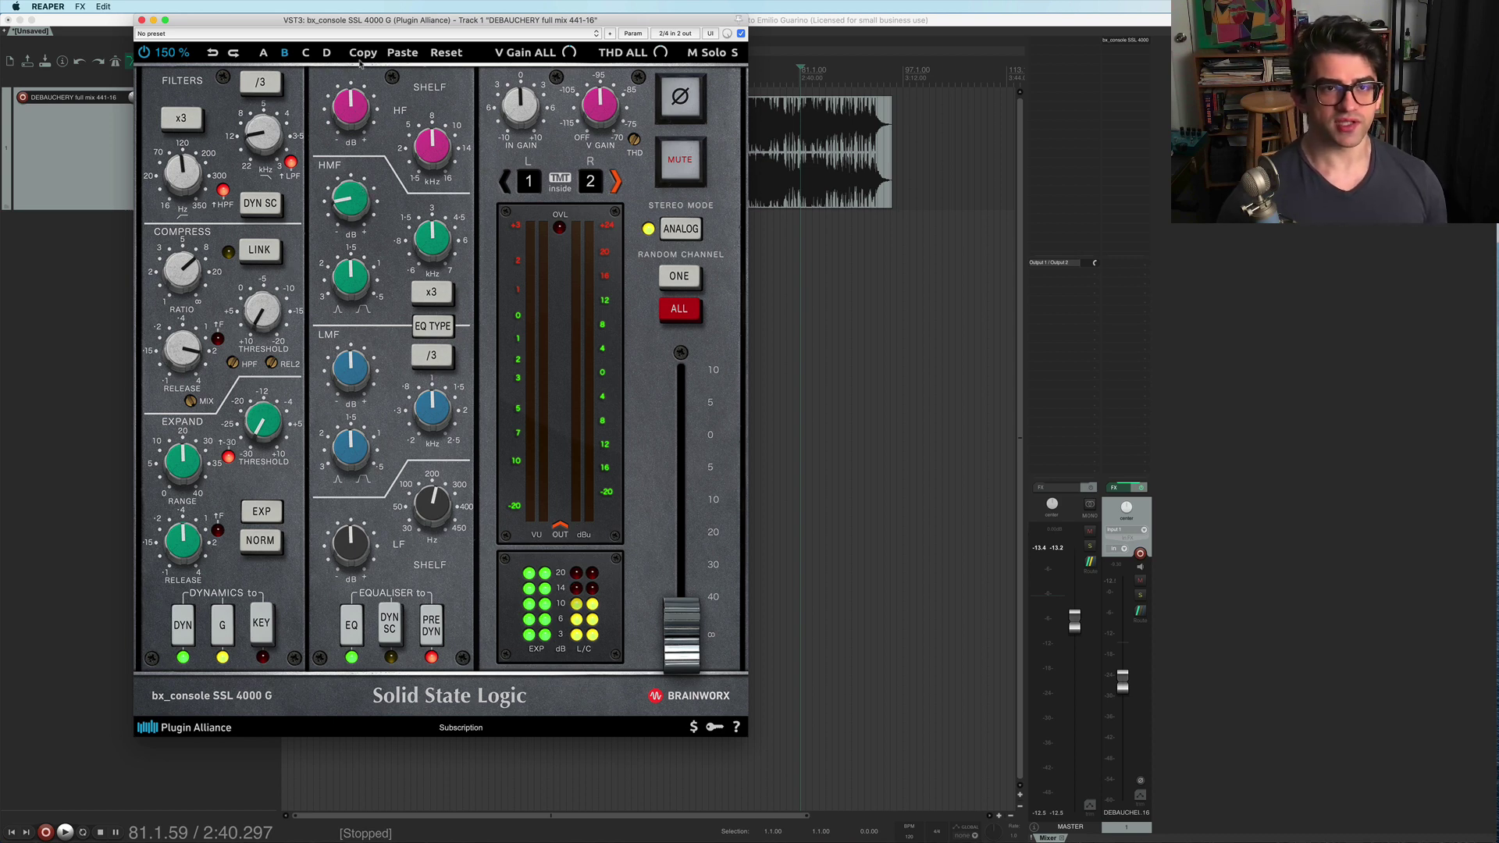
{"action": "left_click", "coordinate": [446, 53]}
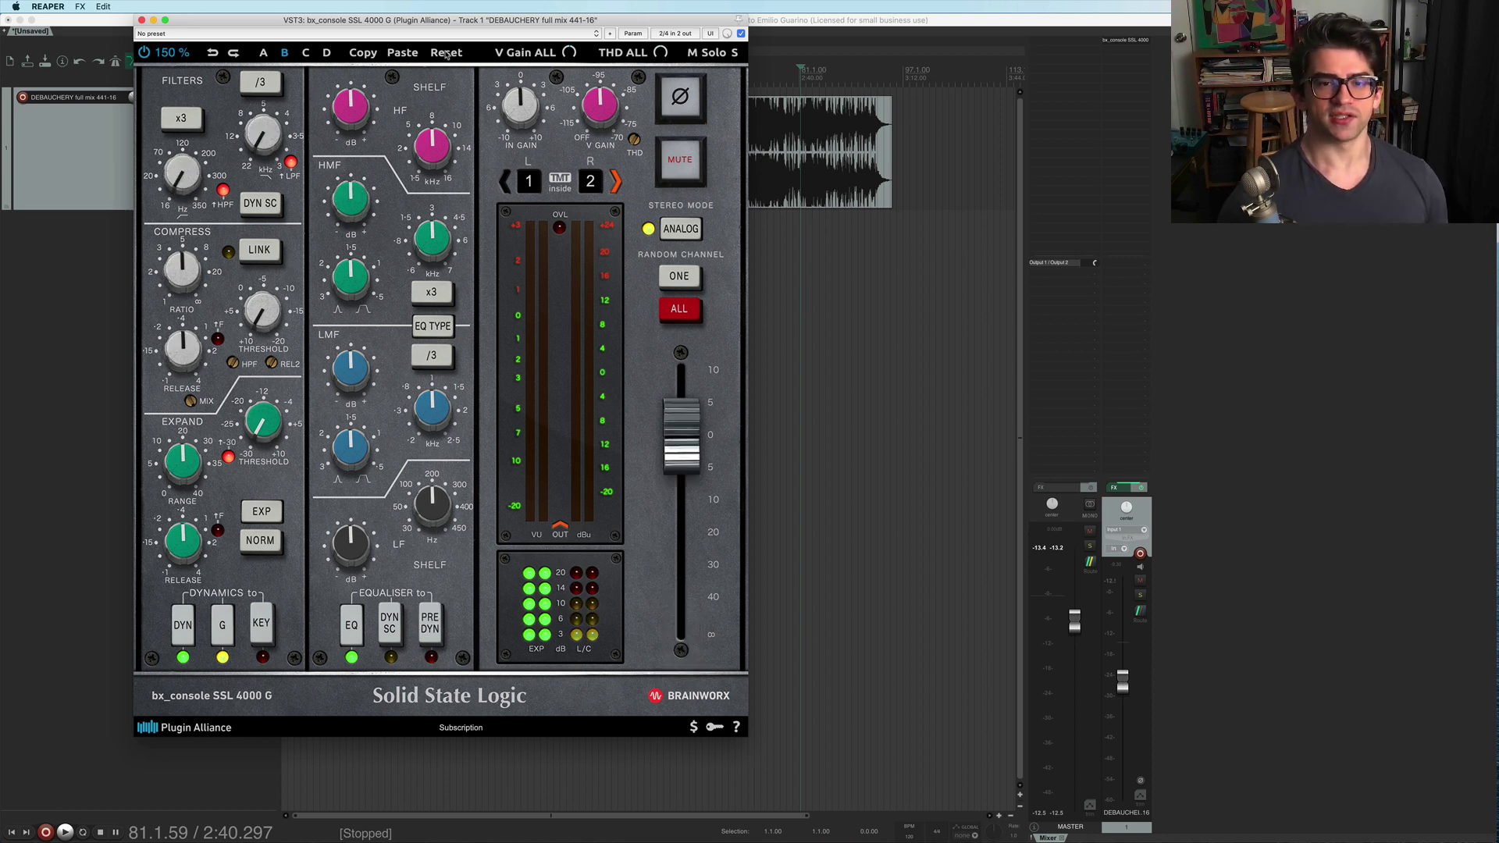